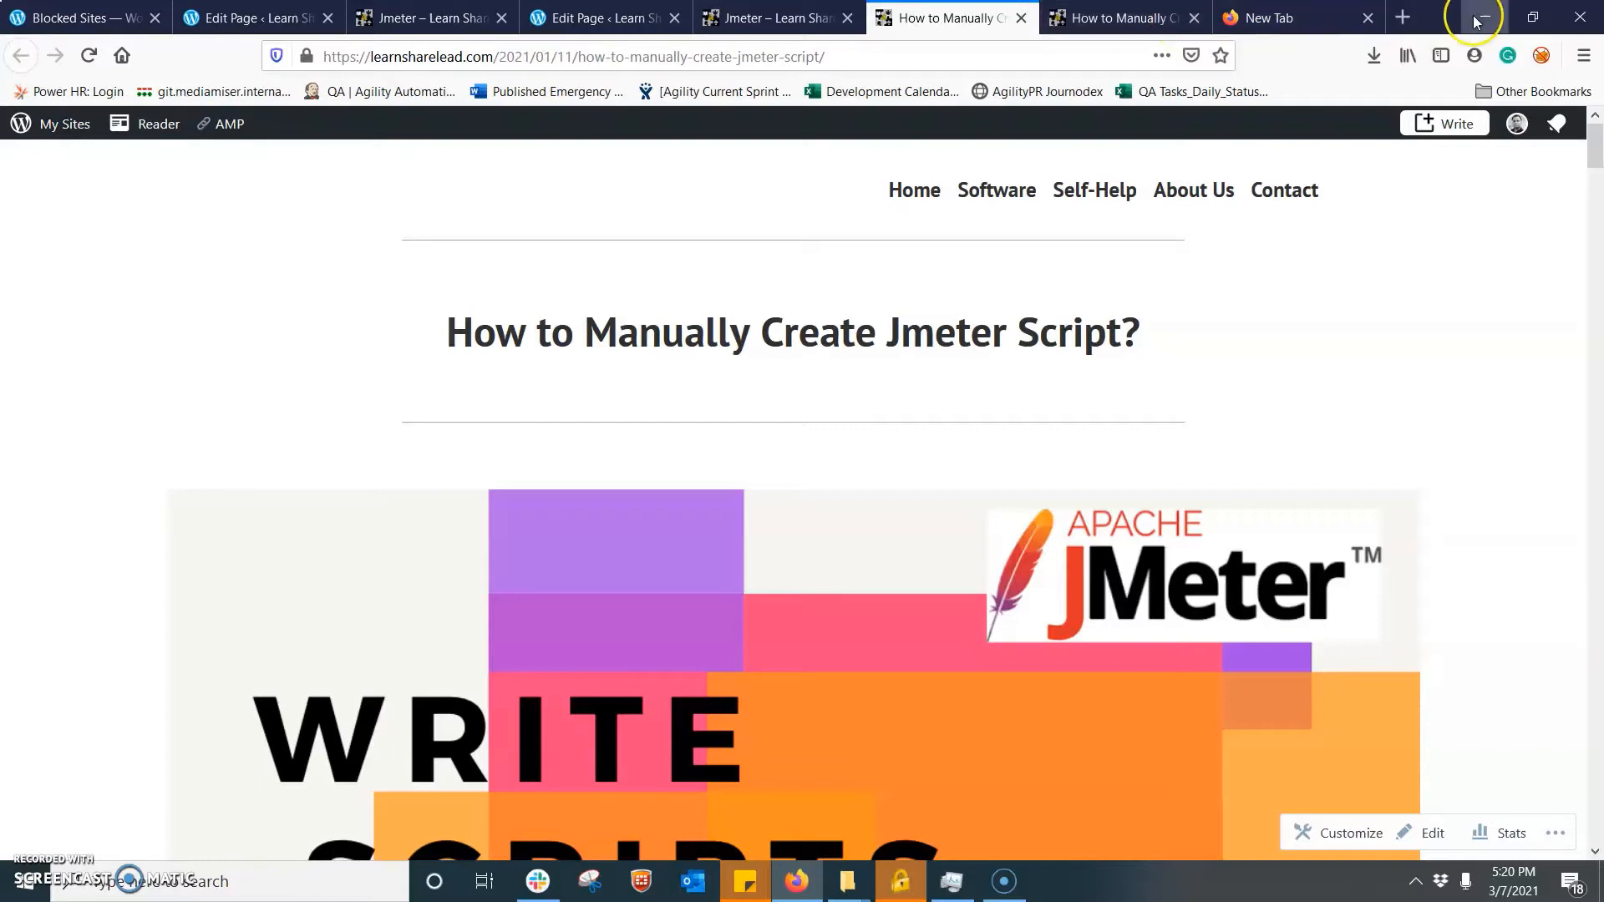
click(1120, 16)
click(1267, 20)
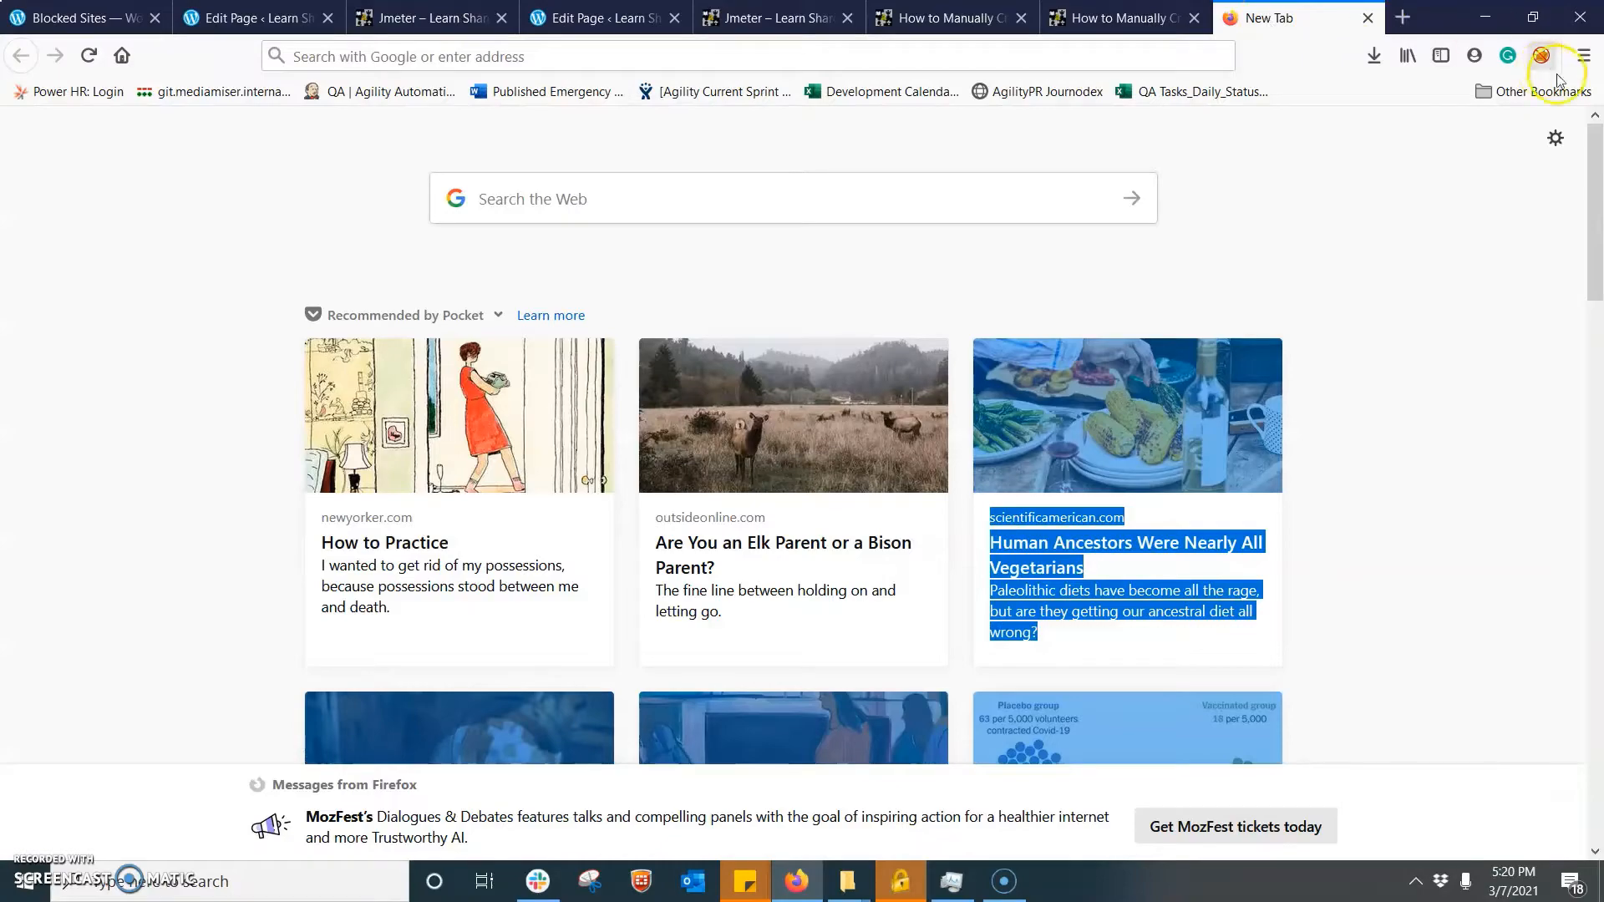
drag(1595, 156, 1597, 742)
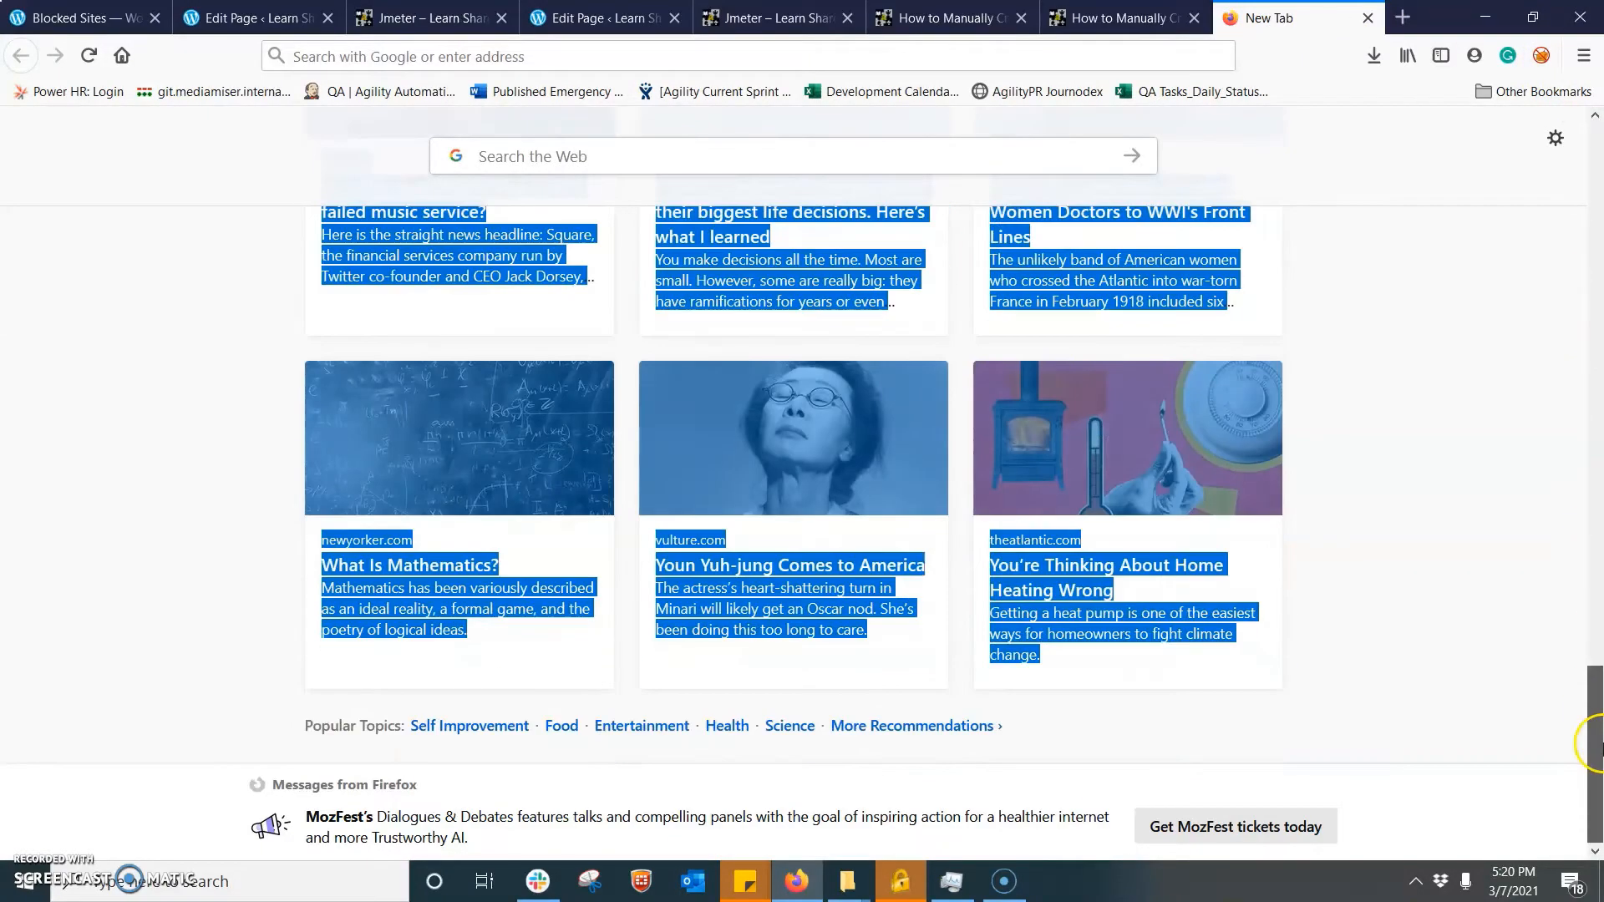
drag(1596, 614, 1488, 51)
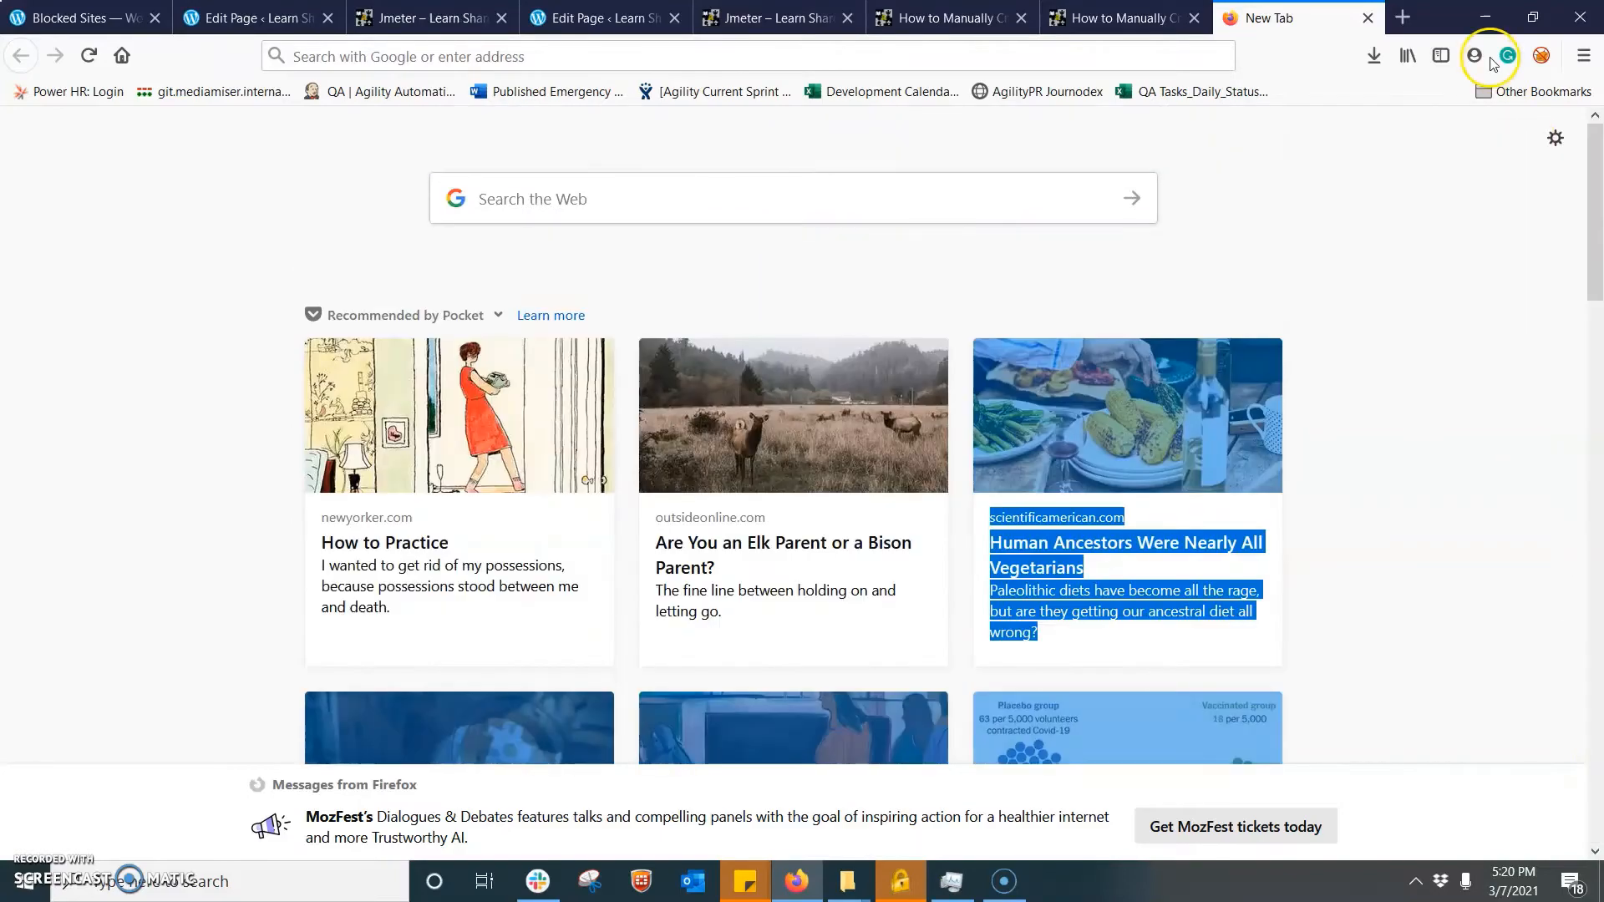
click(466, 50)
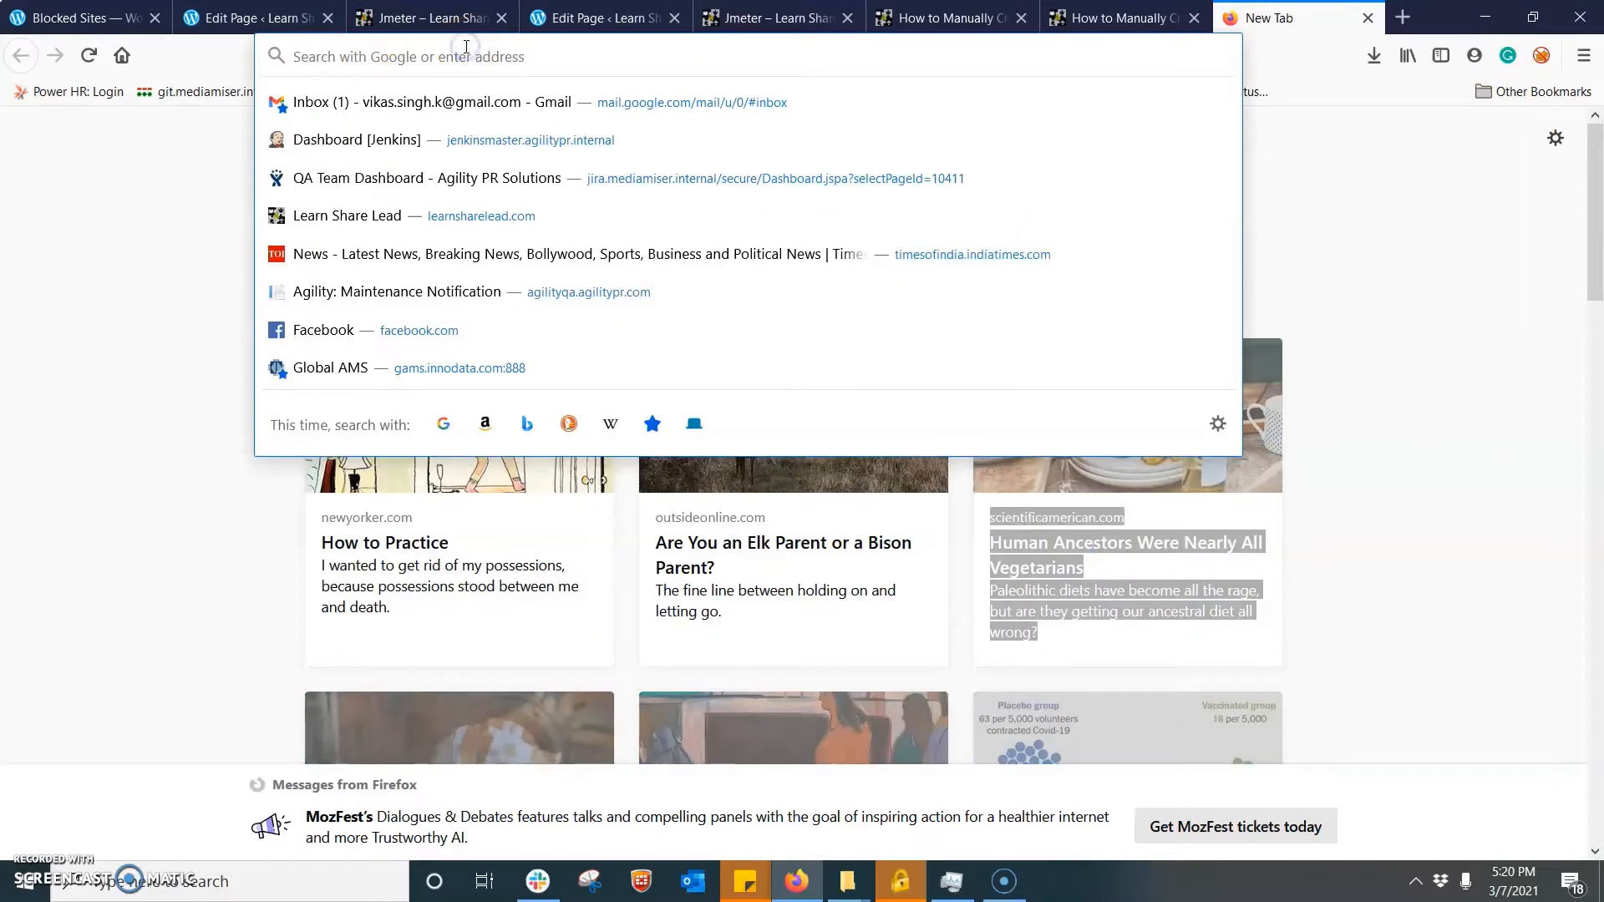
click(149, 237)
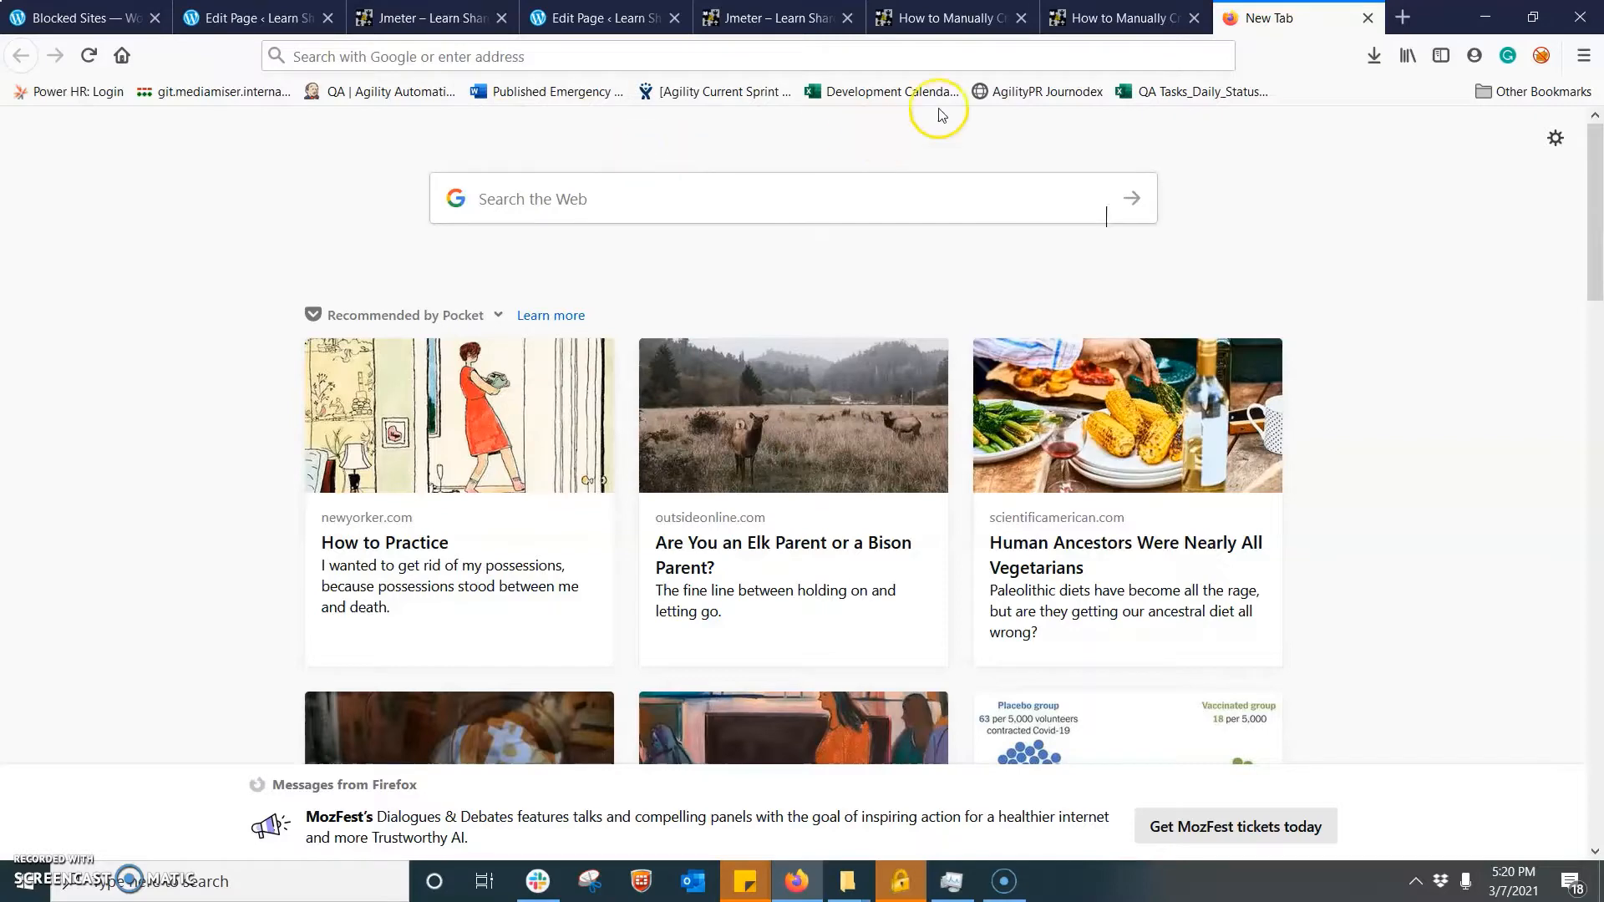
click(1115, 18)
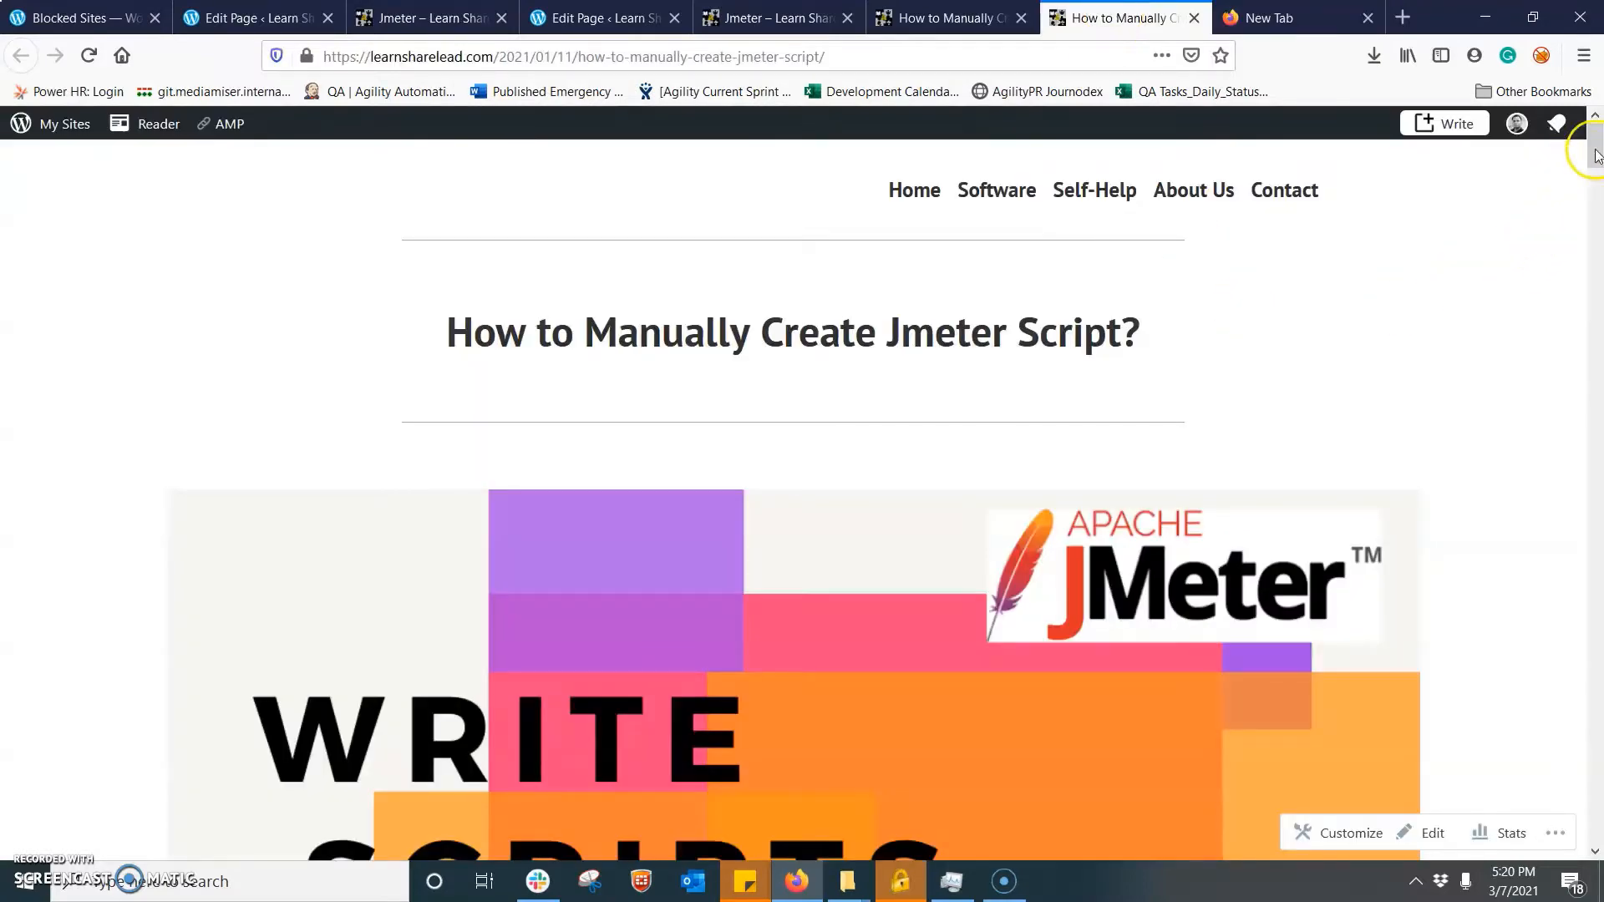
drag(1595, 146, 1597, 267)
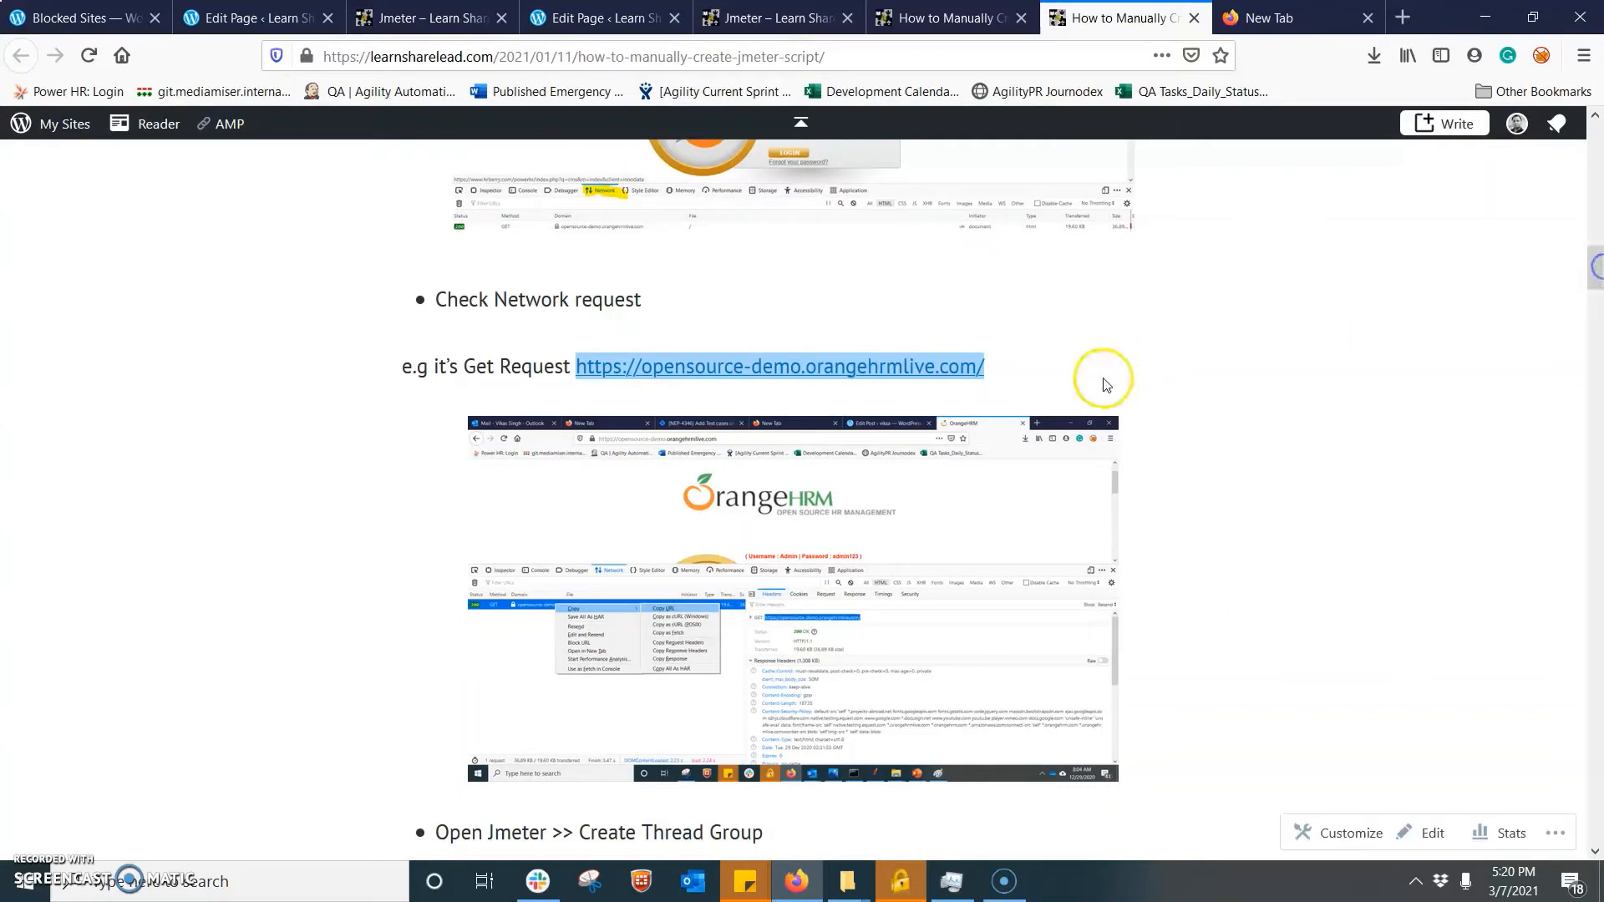
drag(1039, 365, 582, 388)
key(ctrl+c)
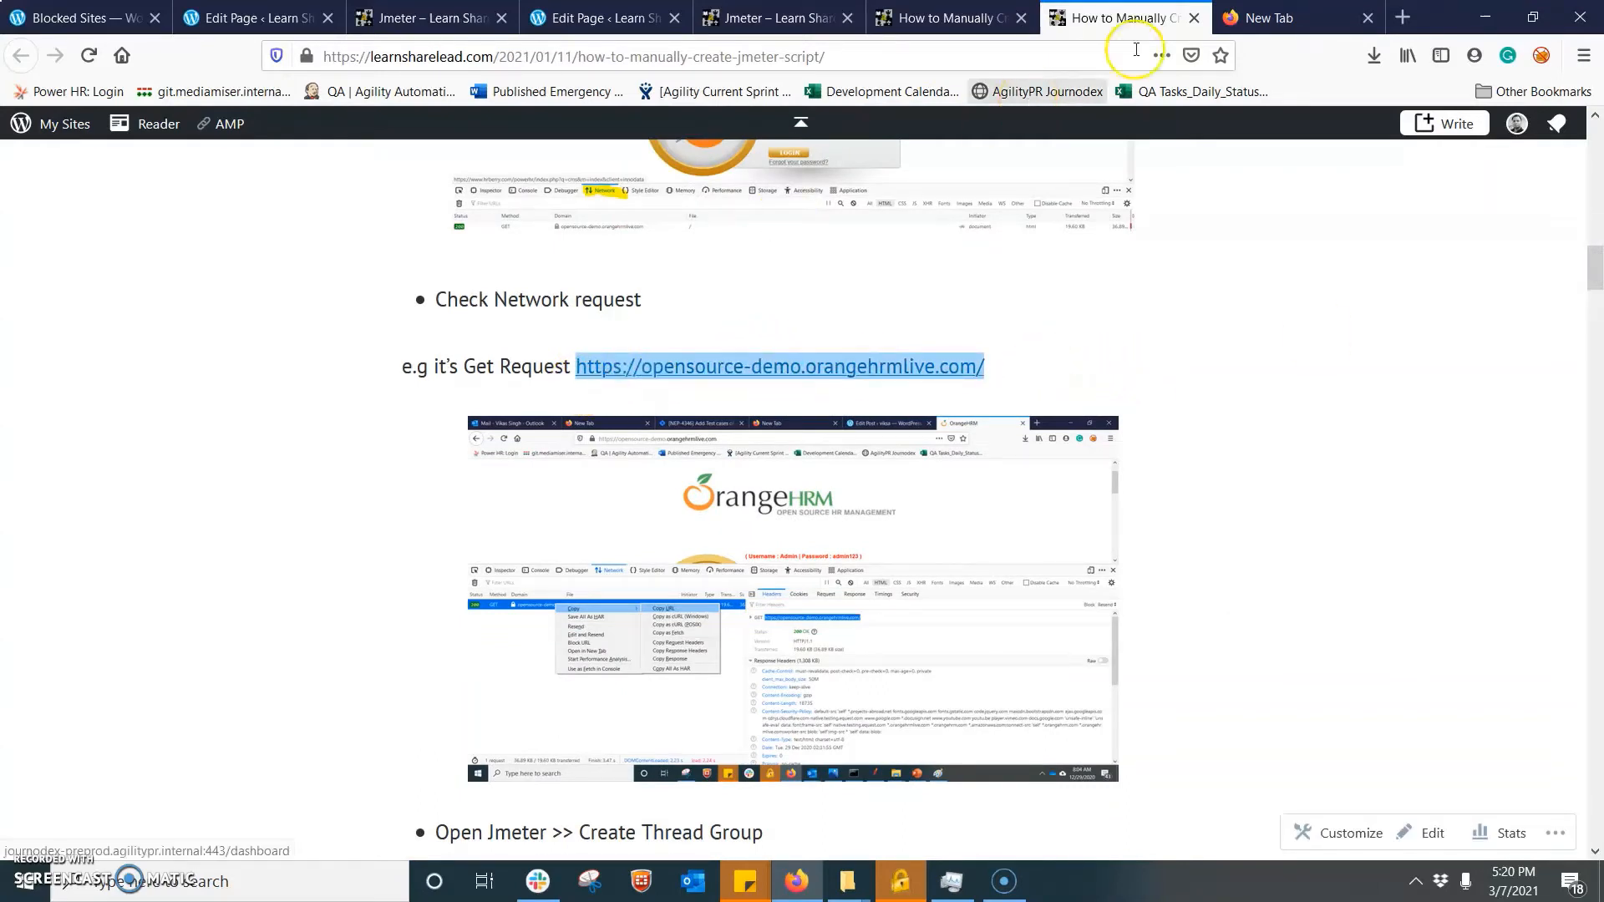
click(1249, 18)
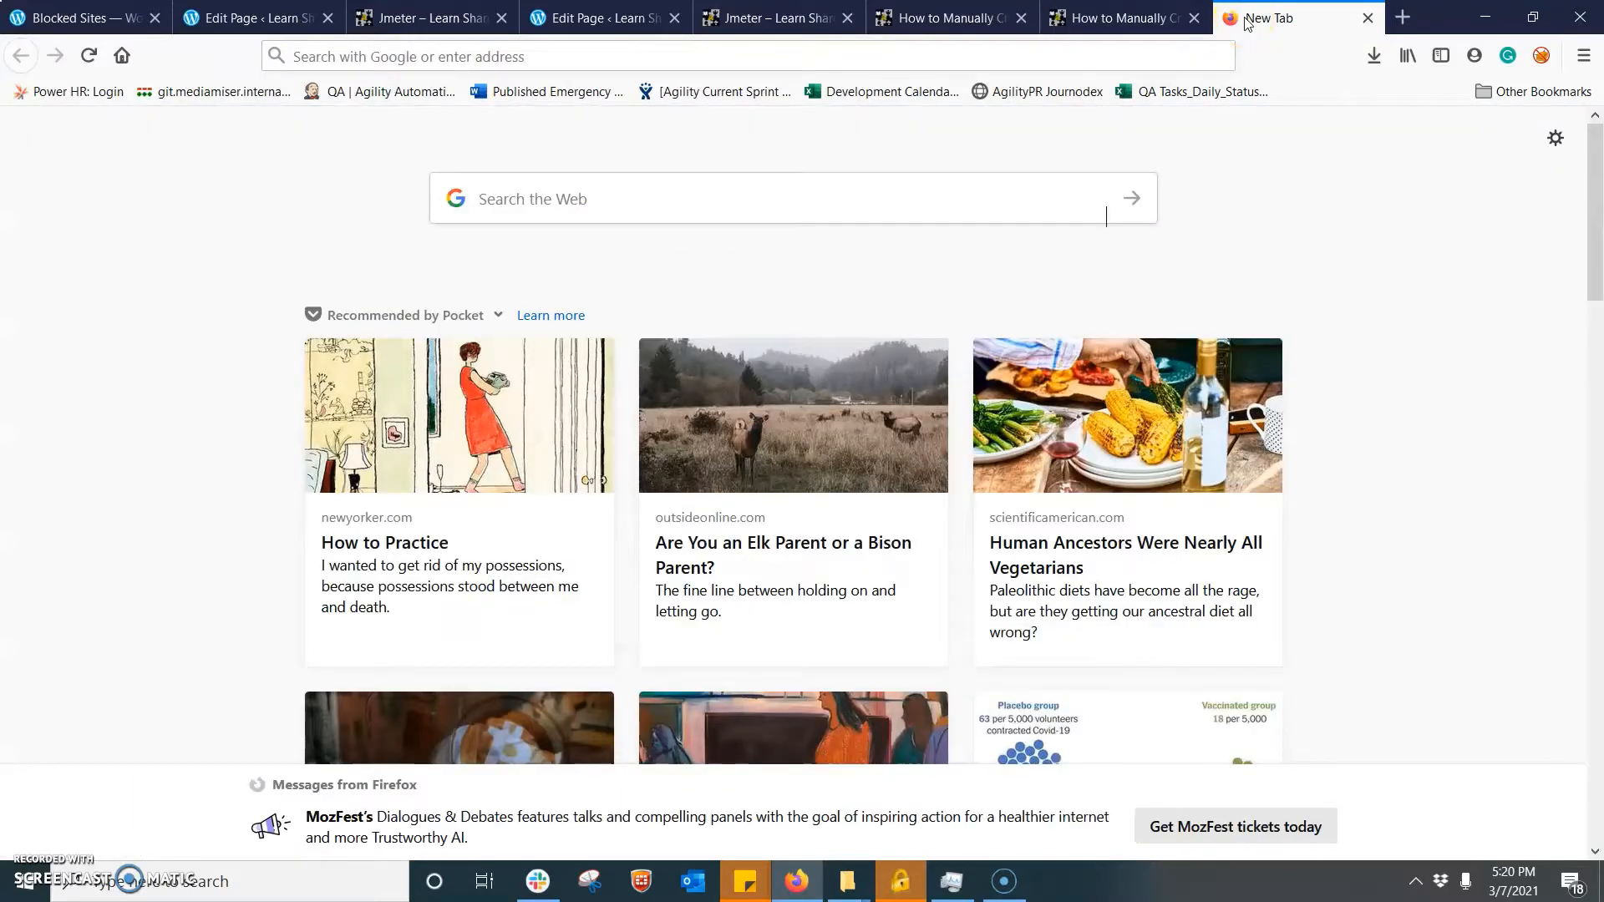
click(723, 53)
key(ctrl+v)
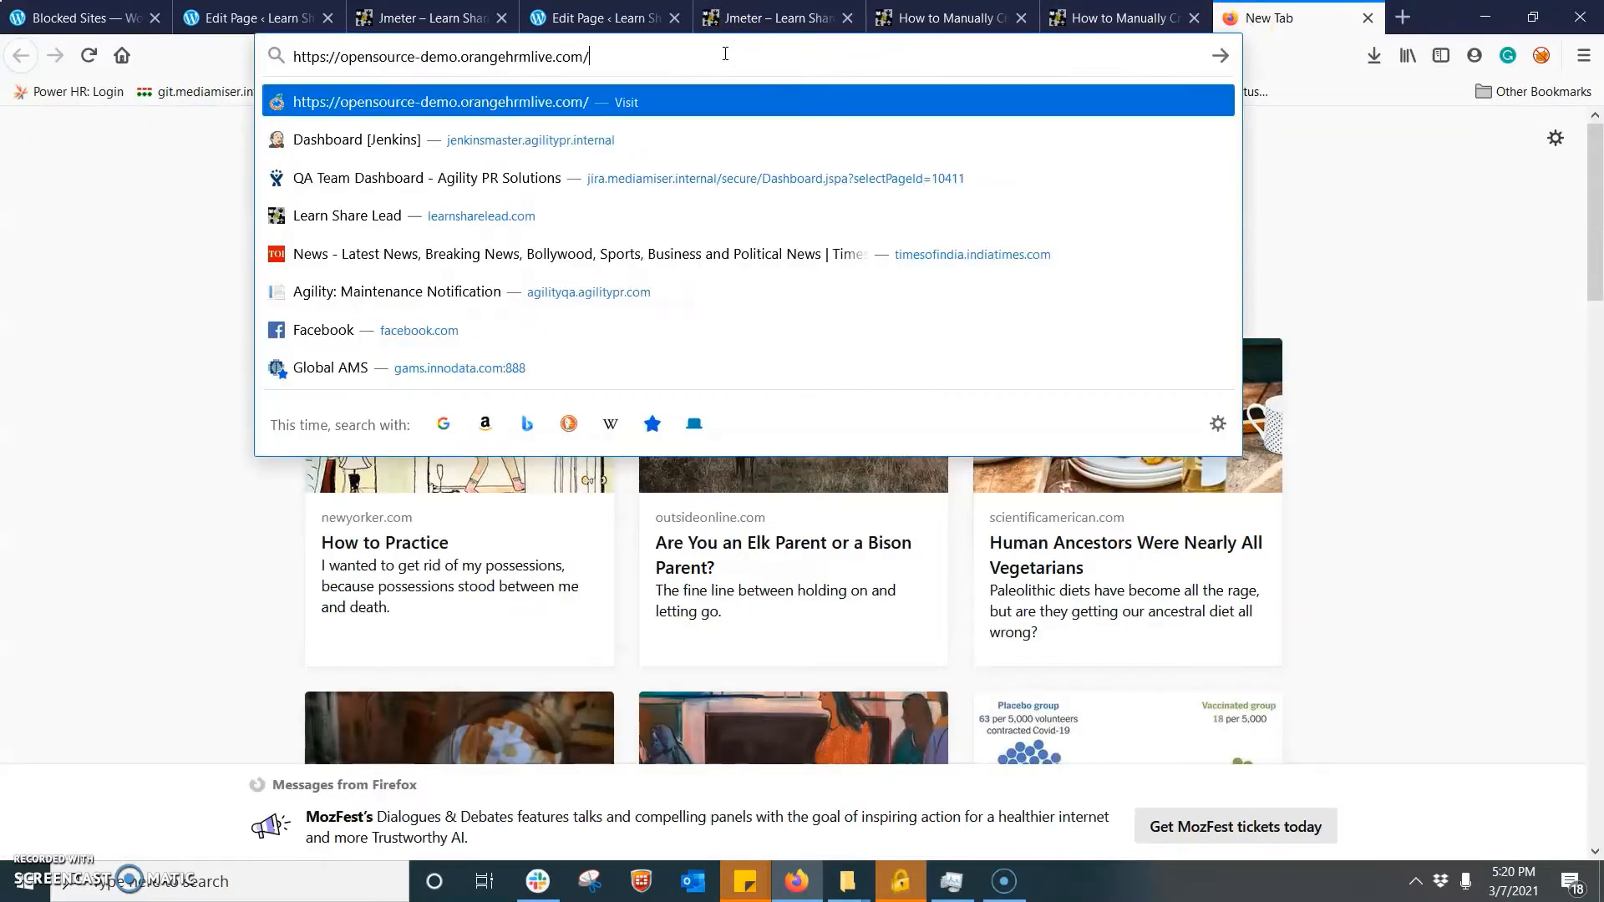
key(Return)
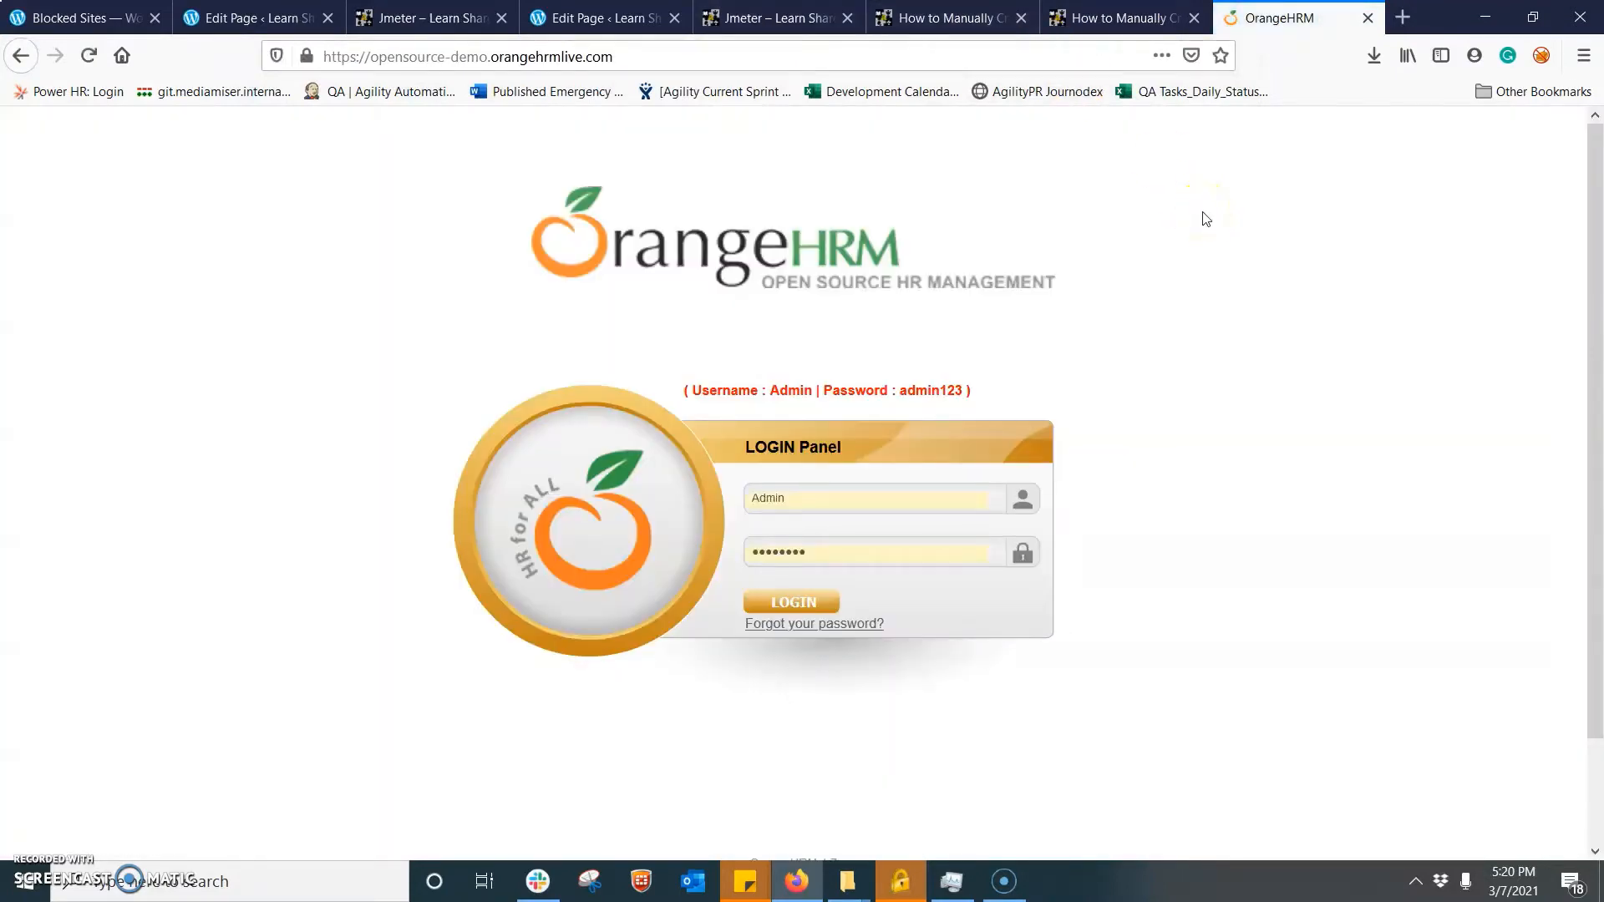
- Open the developer tools' network monitor on the OrangeHRM login page and reload the page to record its requests
right_click(1243, 228)
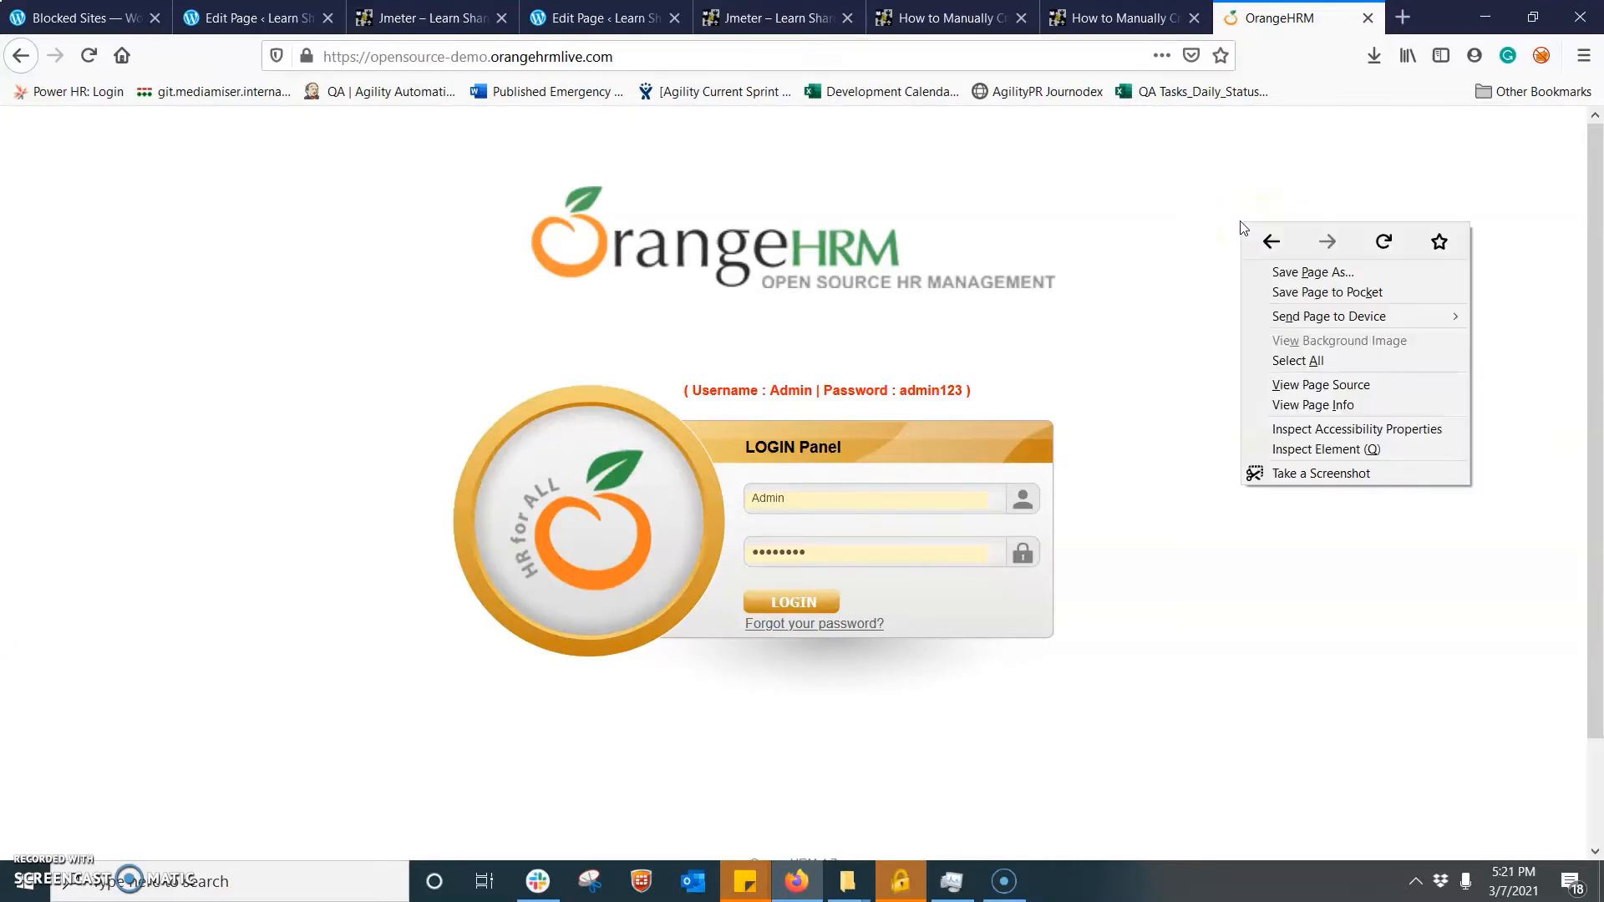
click(1381, 452)
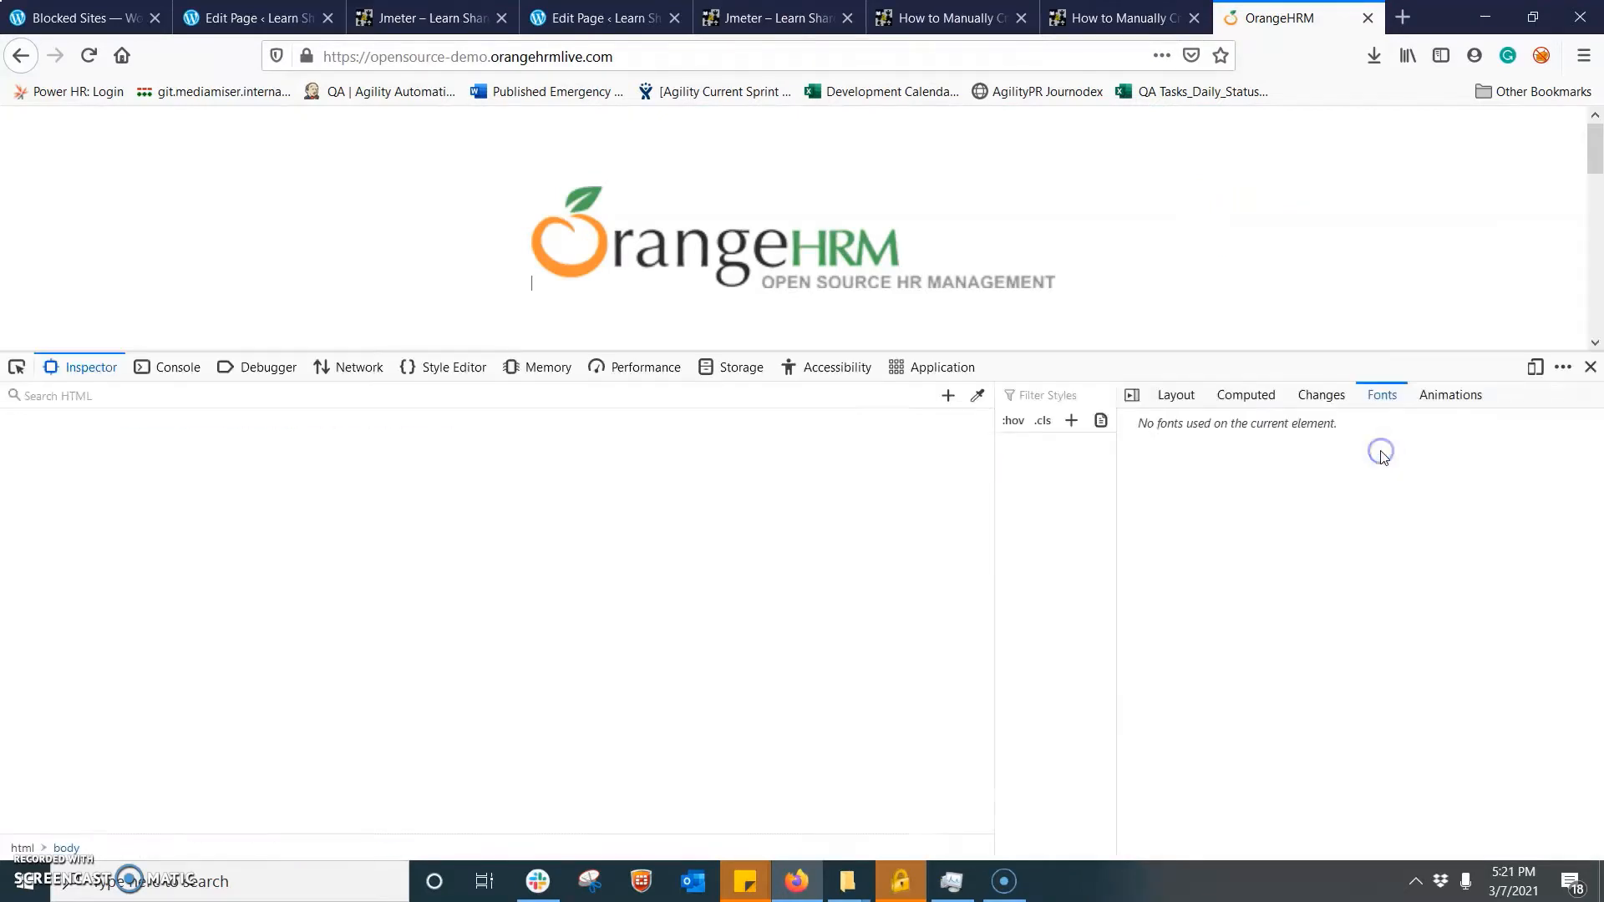
click(349, 374)
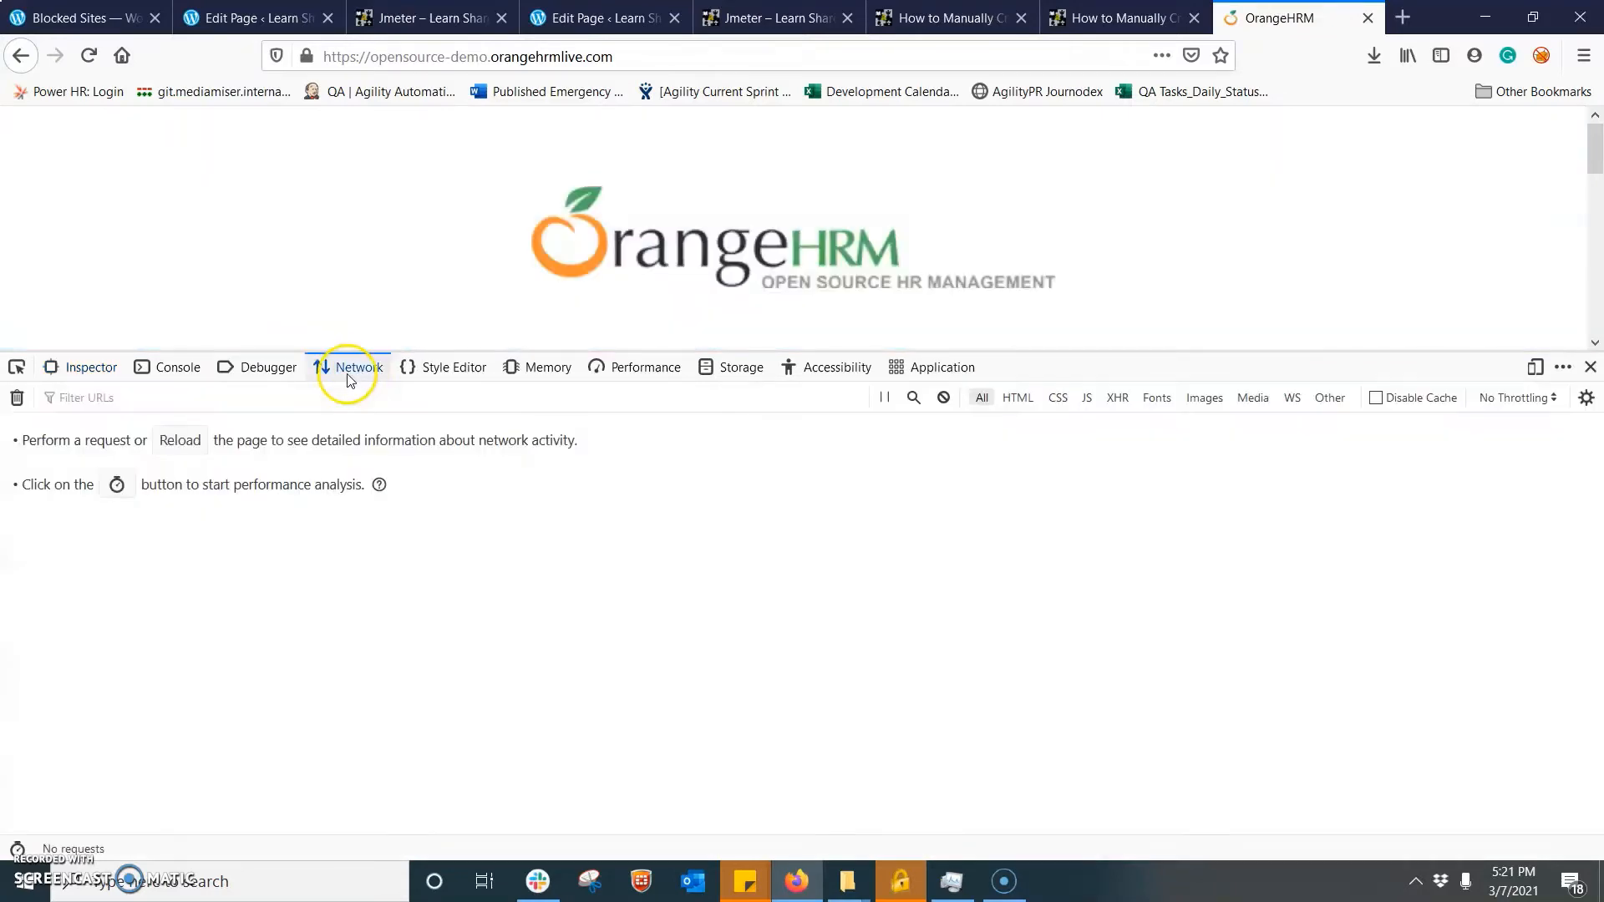
click(644, 57)
key(Return)
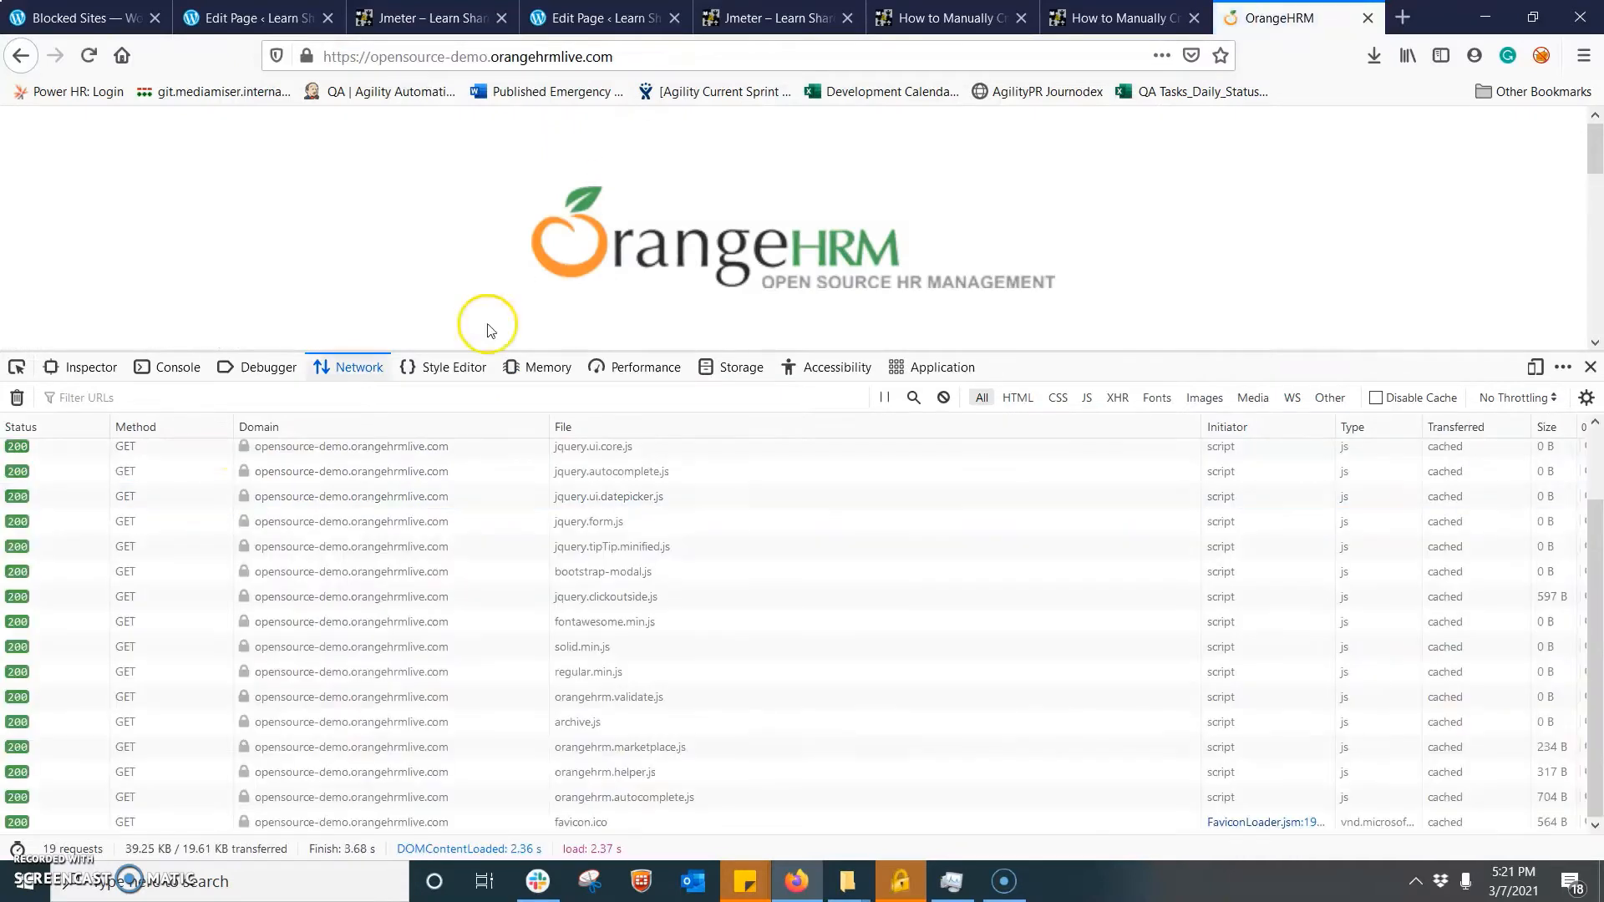
- Examine the headers of the first recorded request, the root HTML document, and highlight its GET URL
click(1595, 461)
scroll(1597, 461, up, 2)
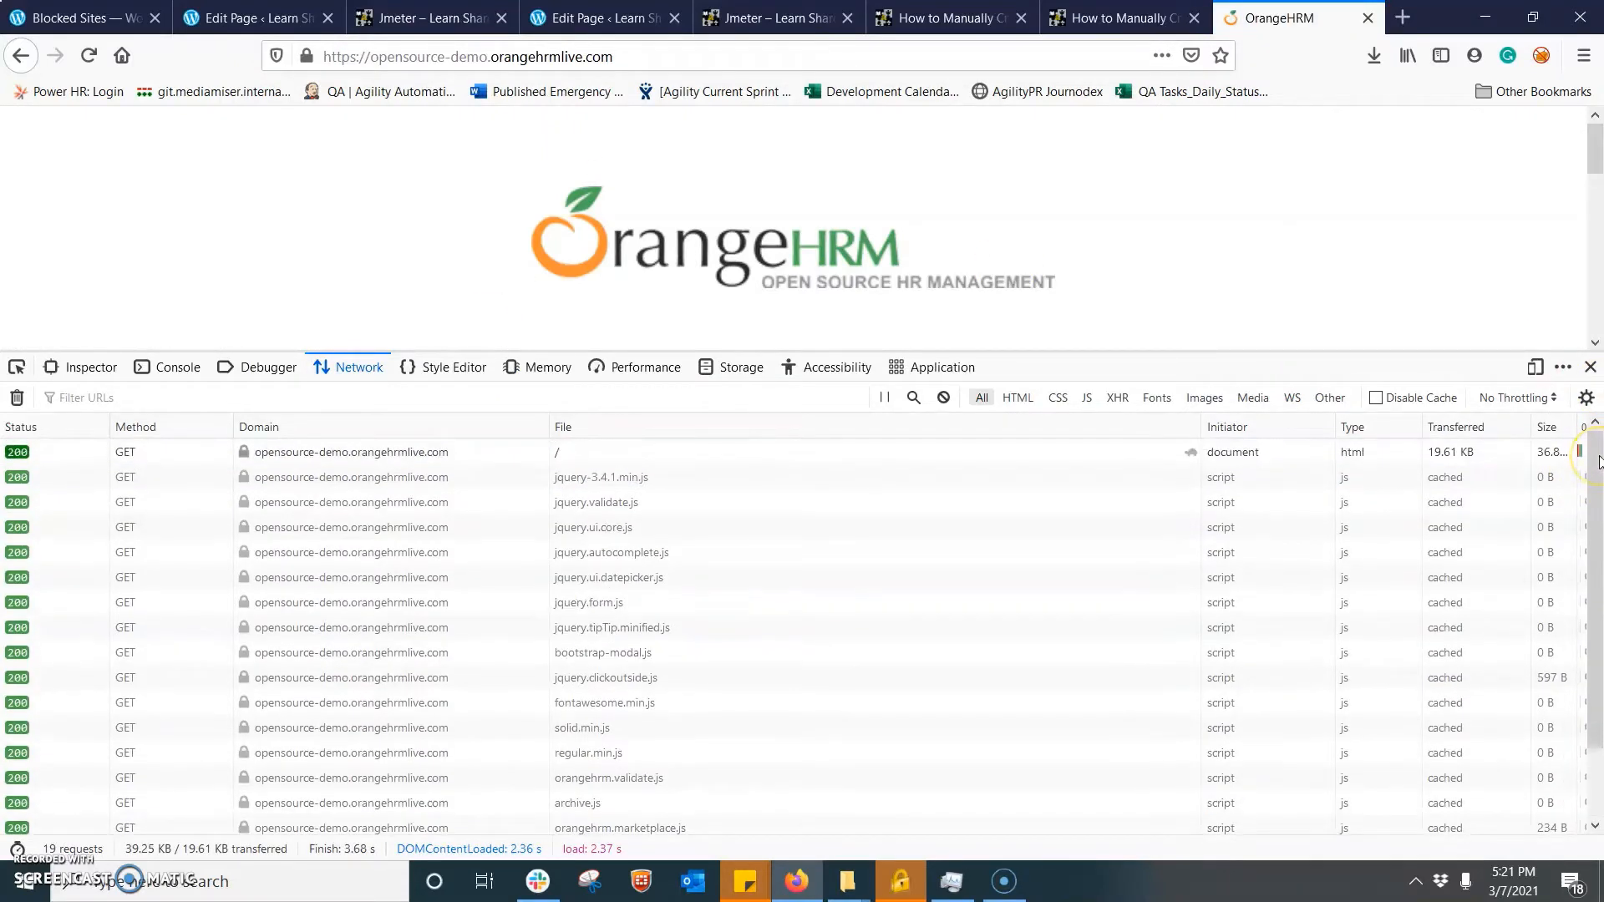
click(256, 455)
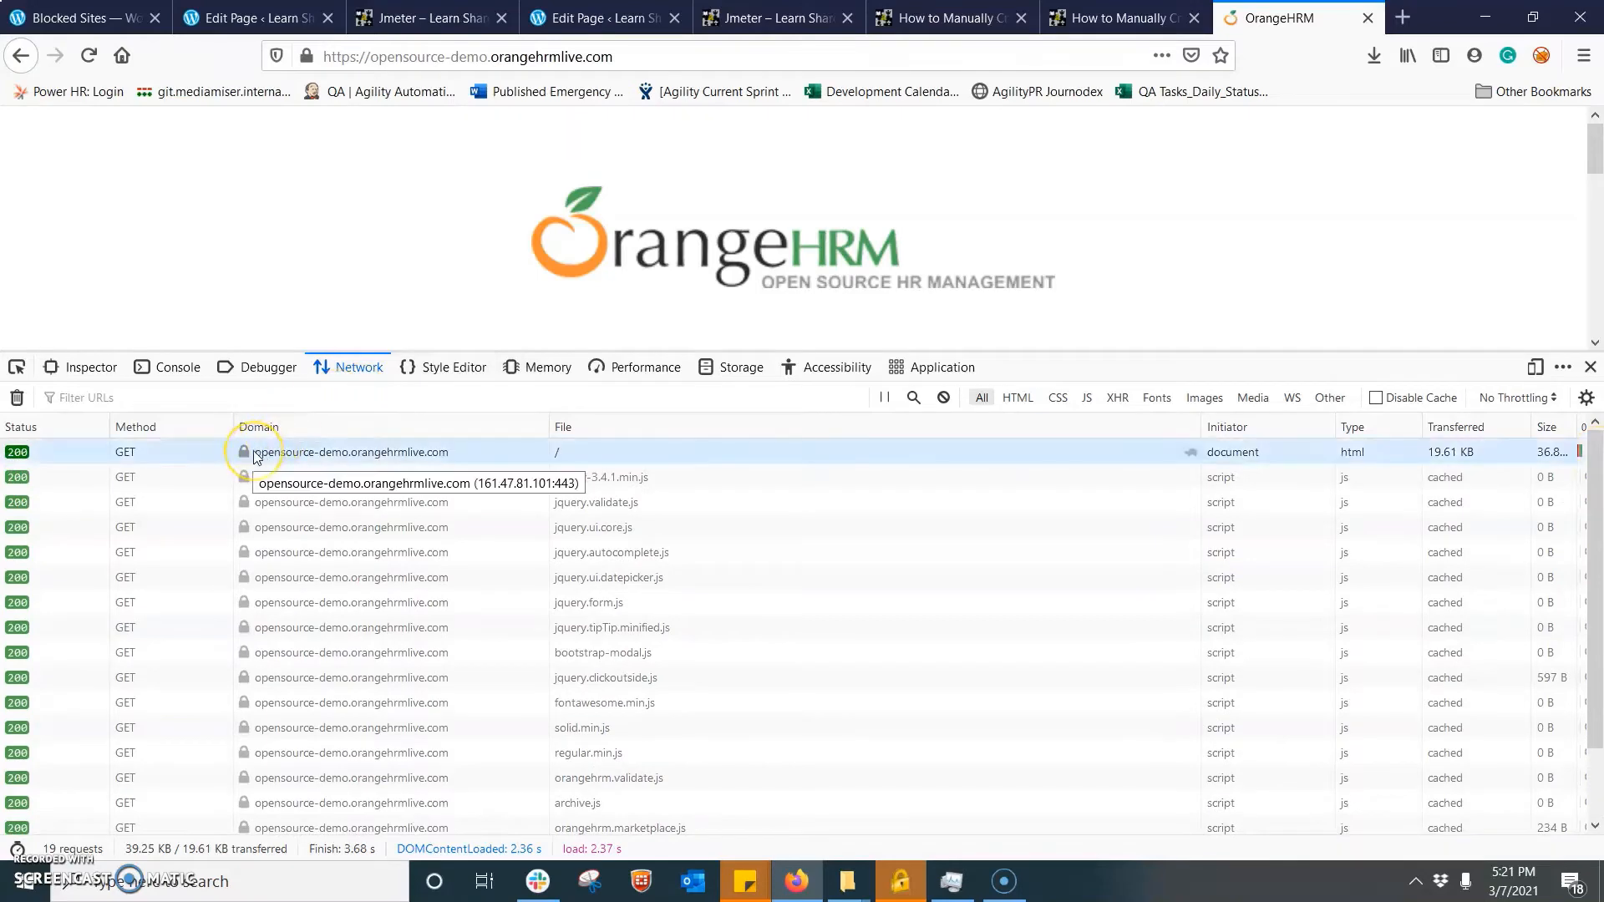
click(255, 455)
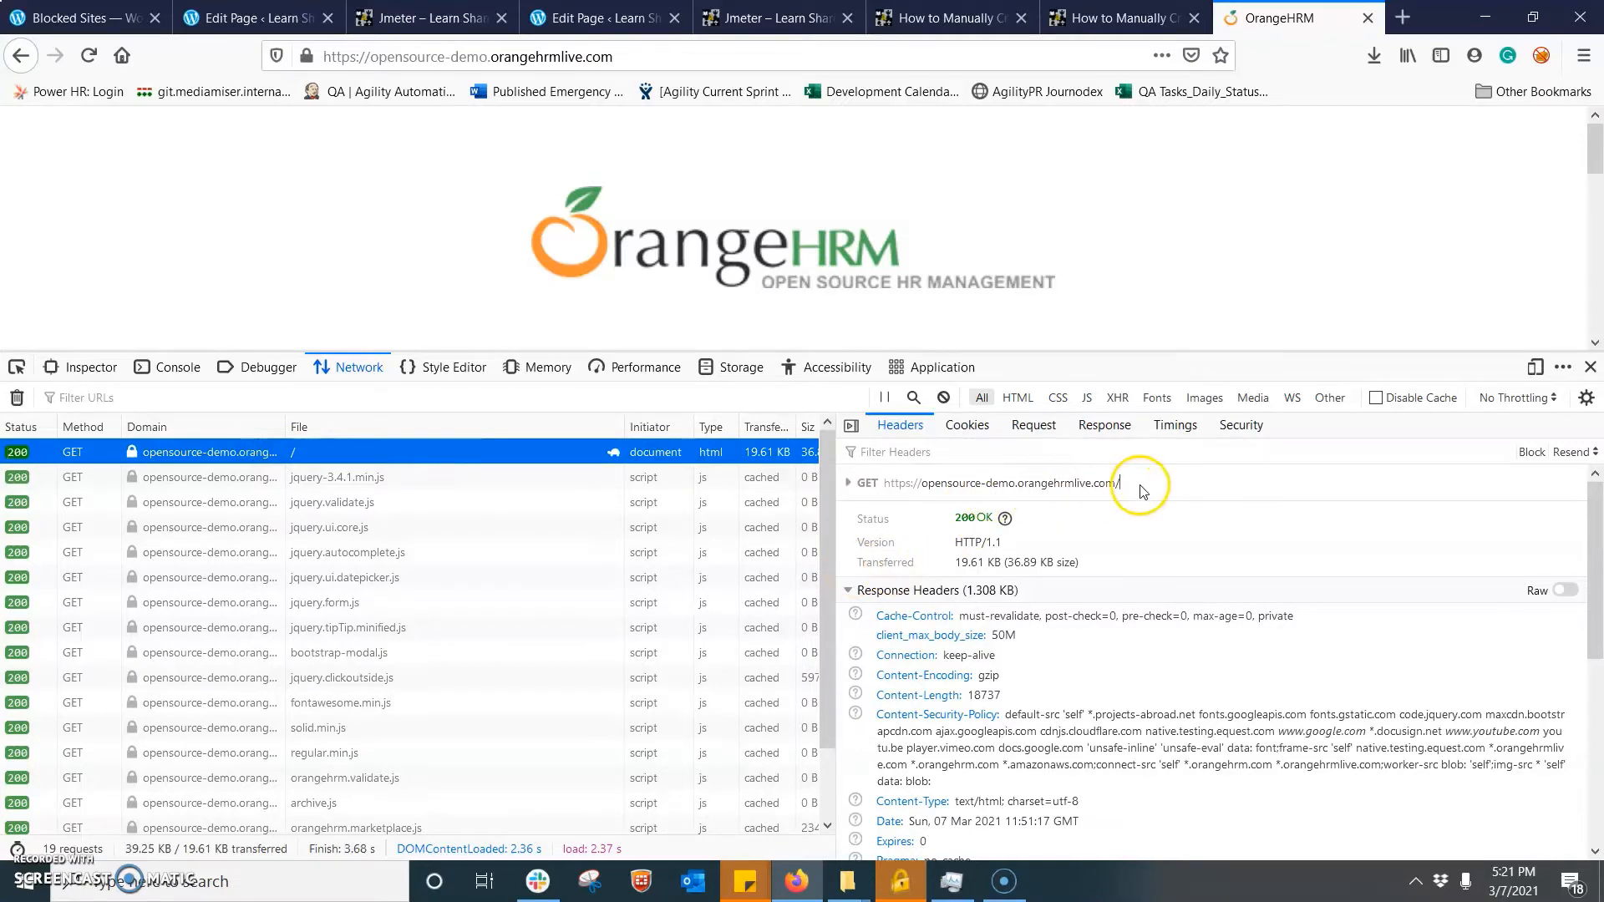
drag(1143, 491, 892, 486)
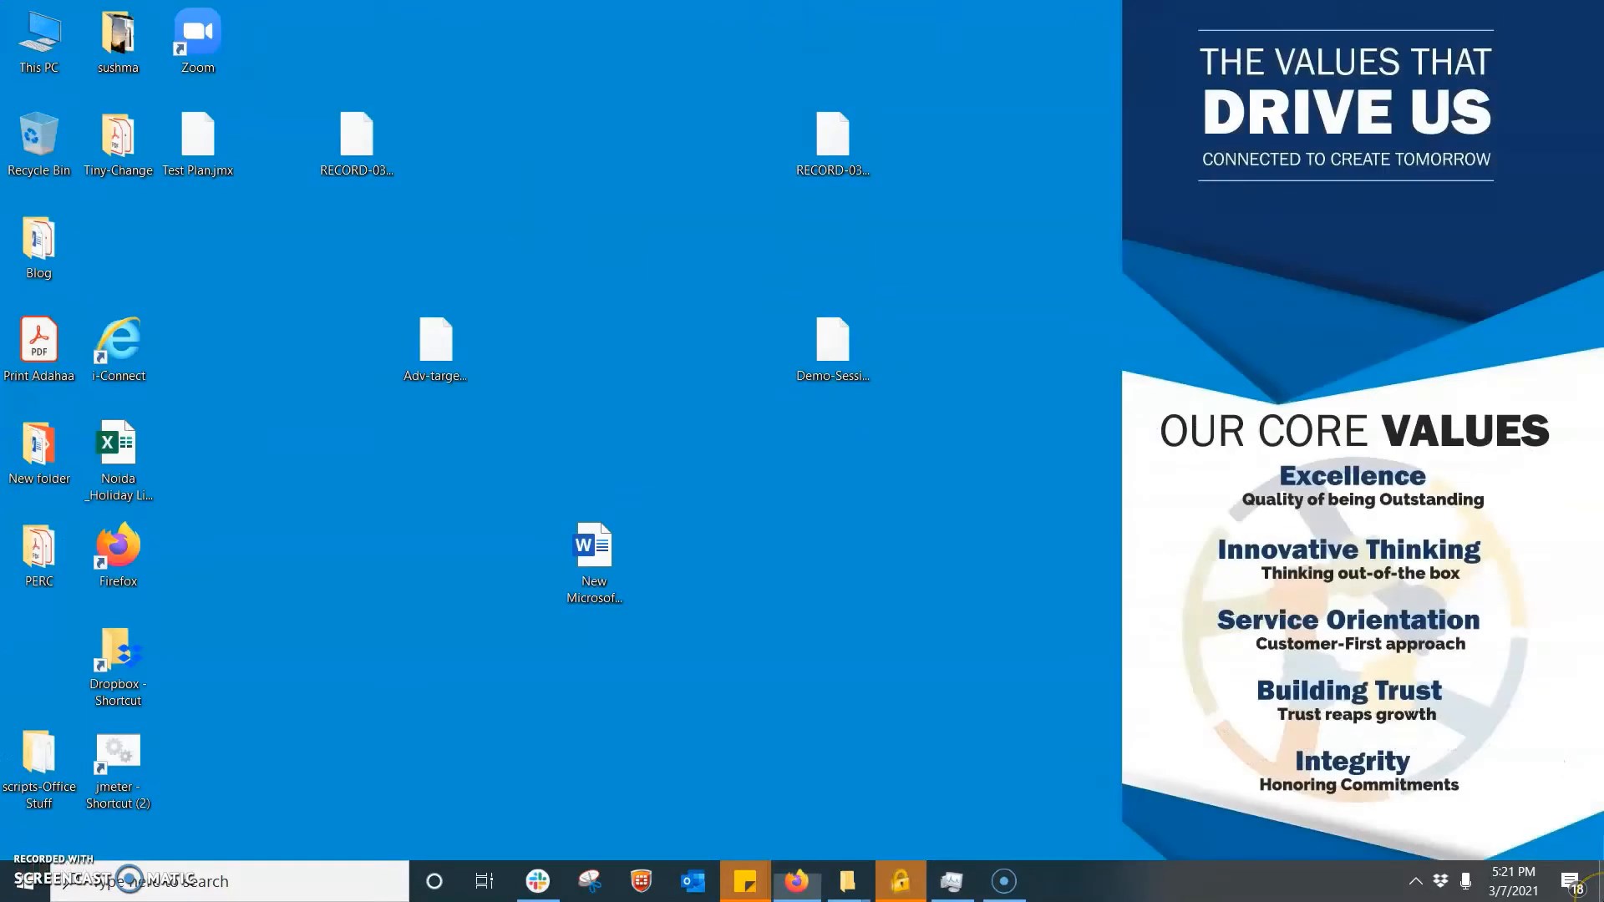
- Launch Apache JMeter from its desktop shortcut and bring its main window in front of the console
click(1601, 882)
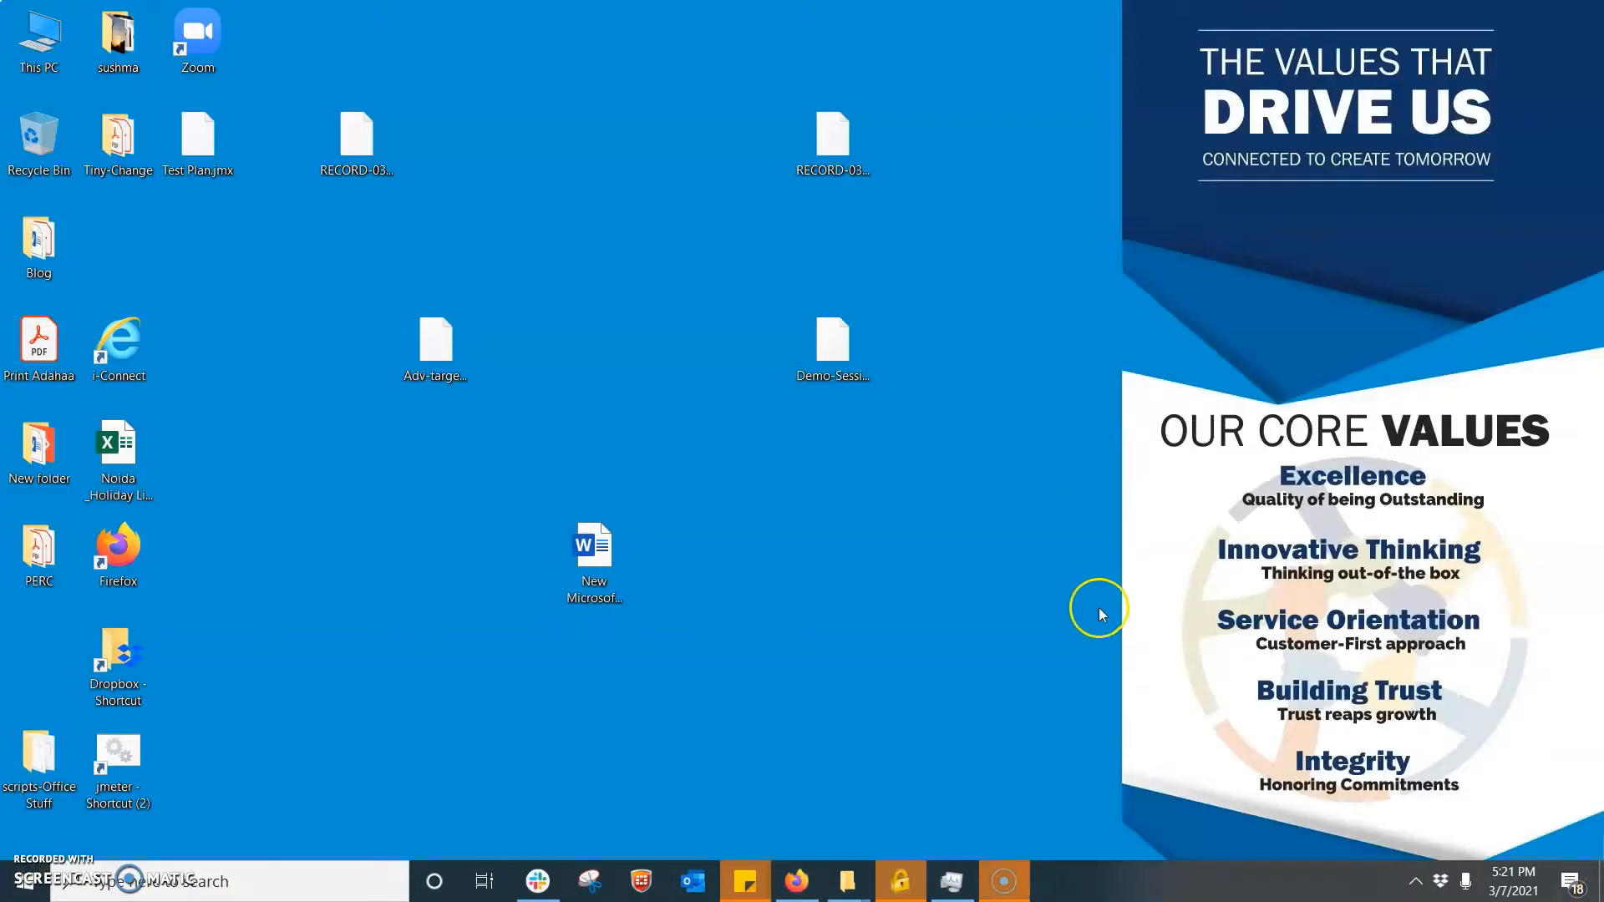
right_click(118, 748)
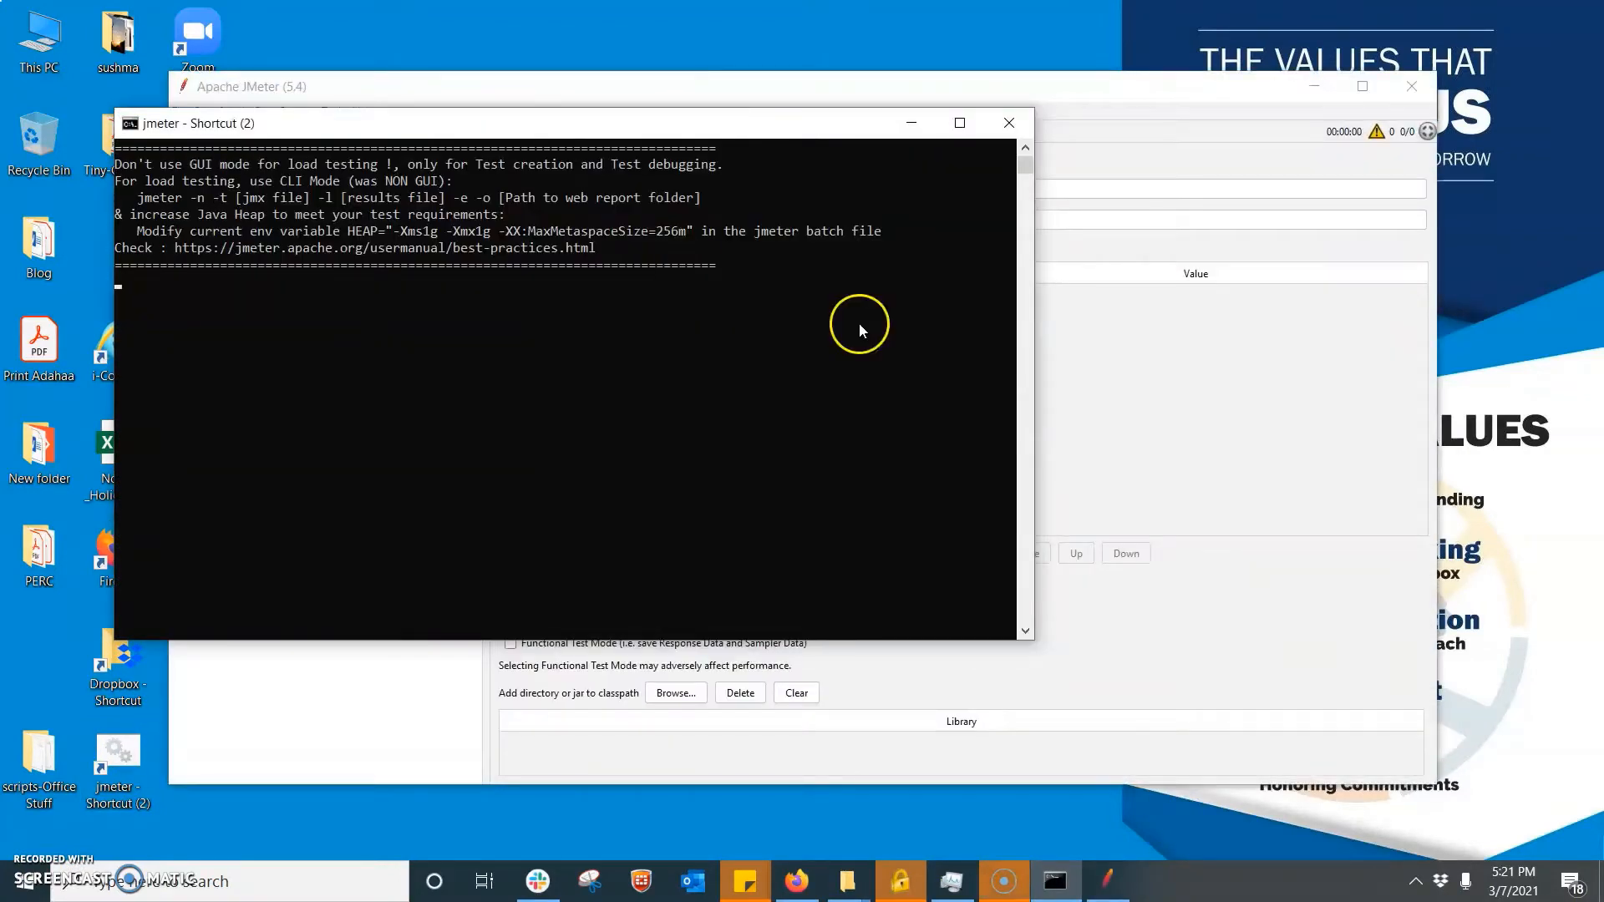
click(1157, 370)
- Add a Thread Group to the Test Plan
right_click(232, 160)
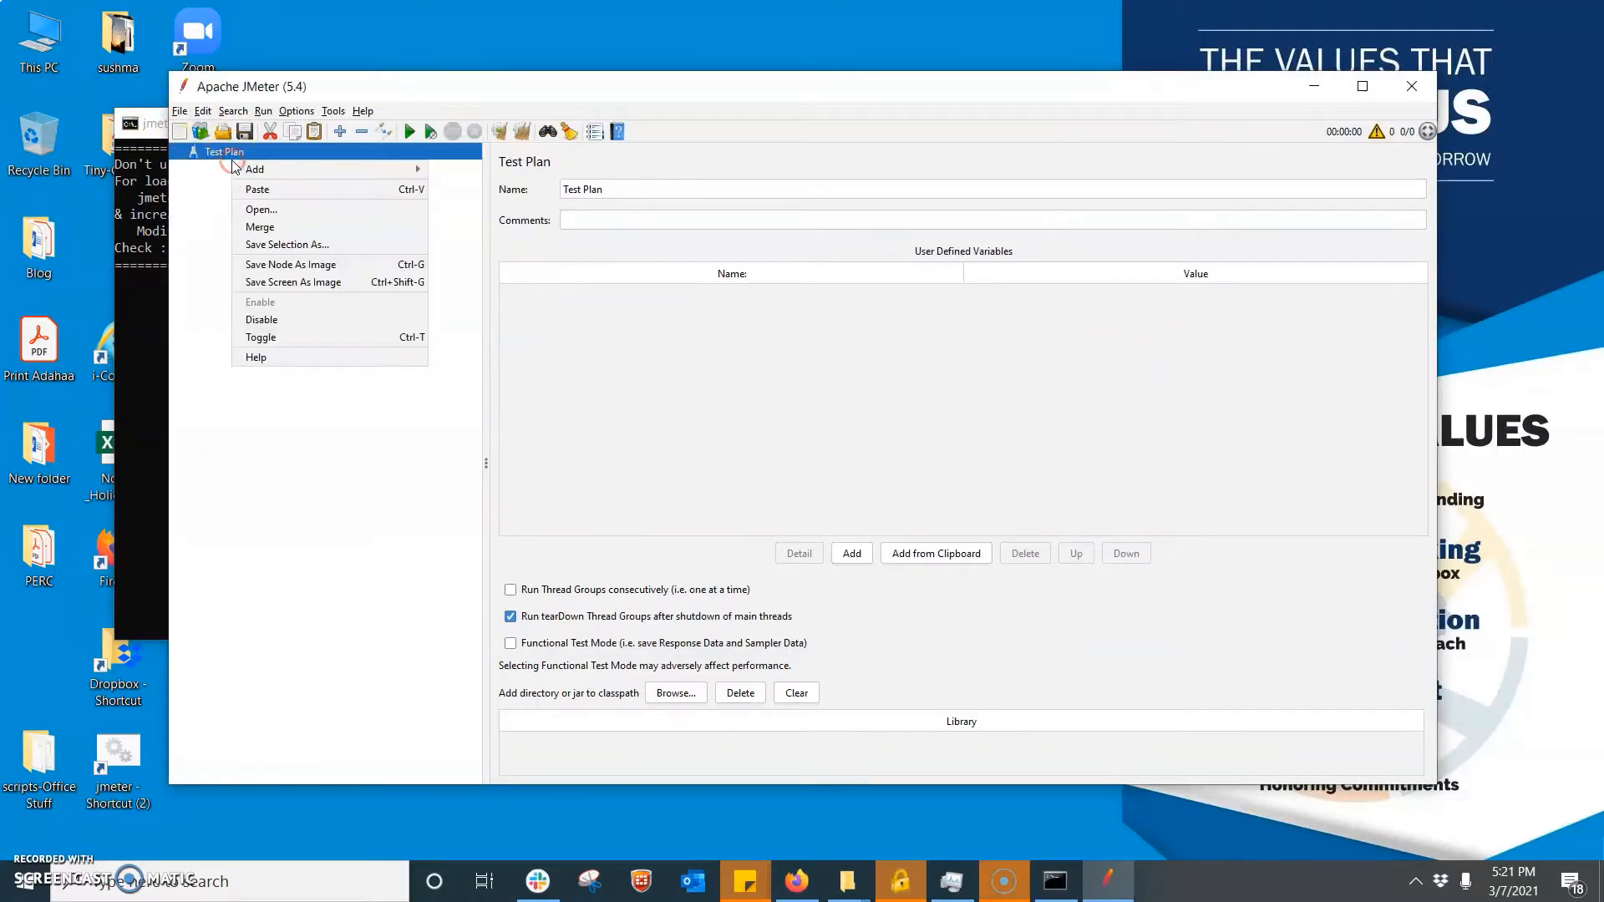
mouse_move(358, 169)
mouse_move(539, 170)
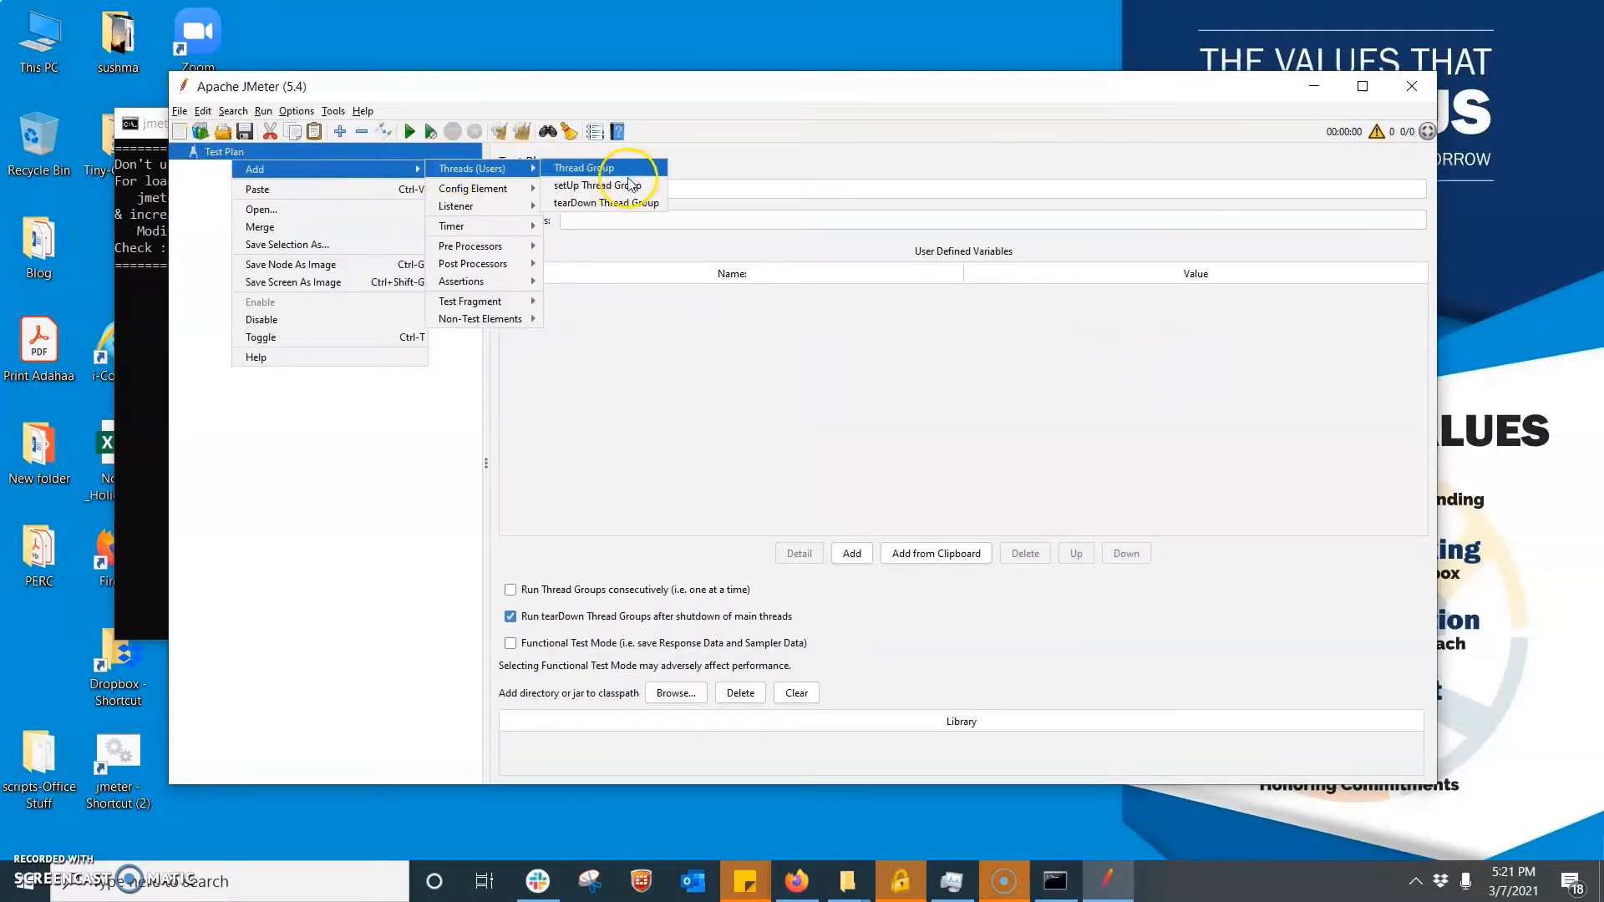
click(597, 168)
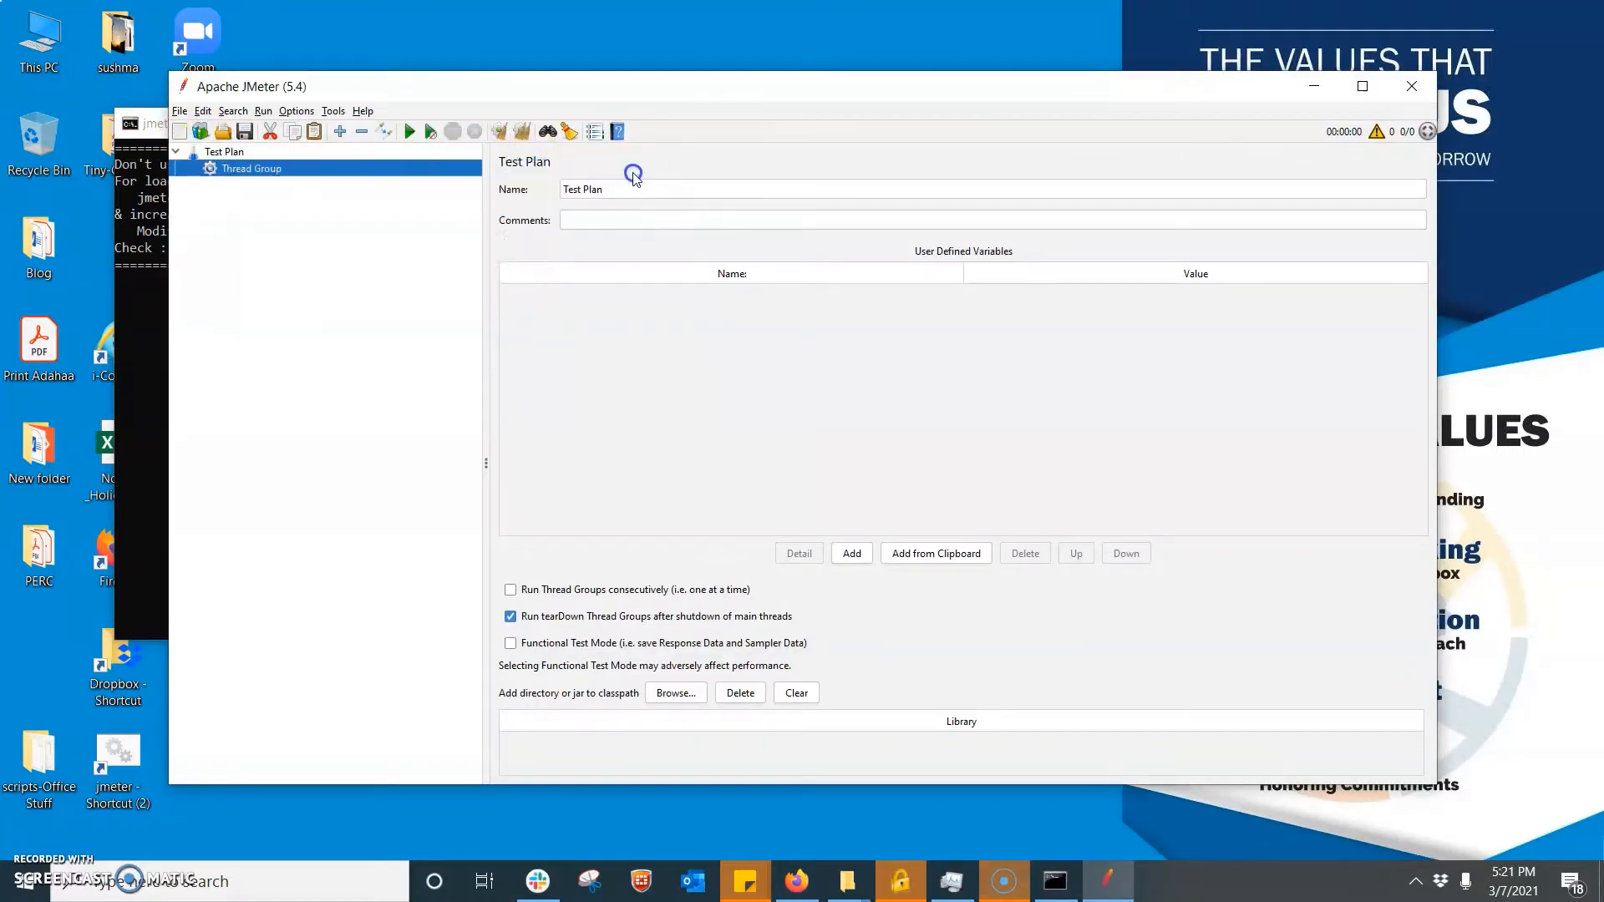
- Add an HTTP Request sampler to the Thread Group
right_click(264, 169)
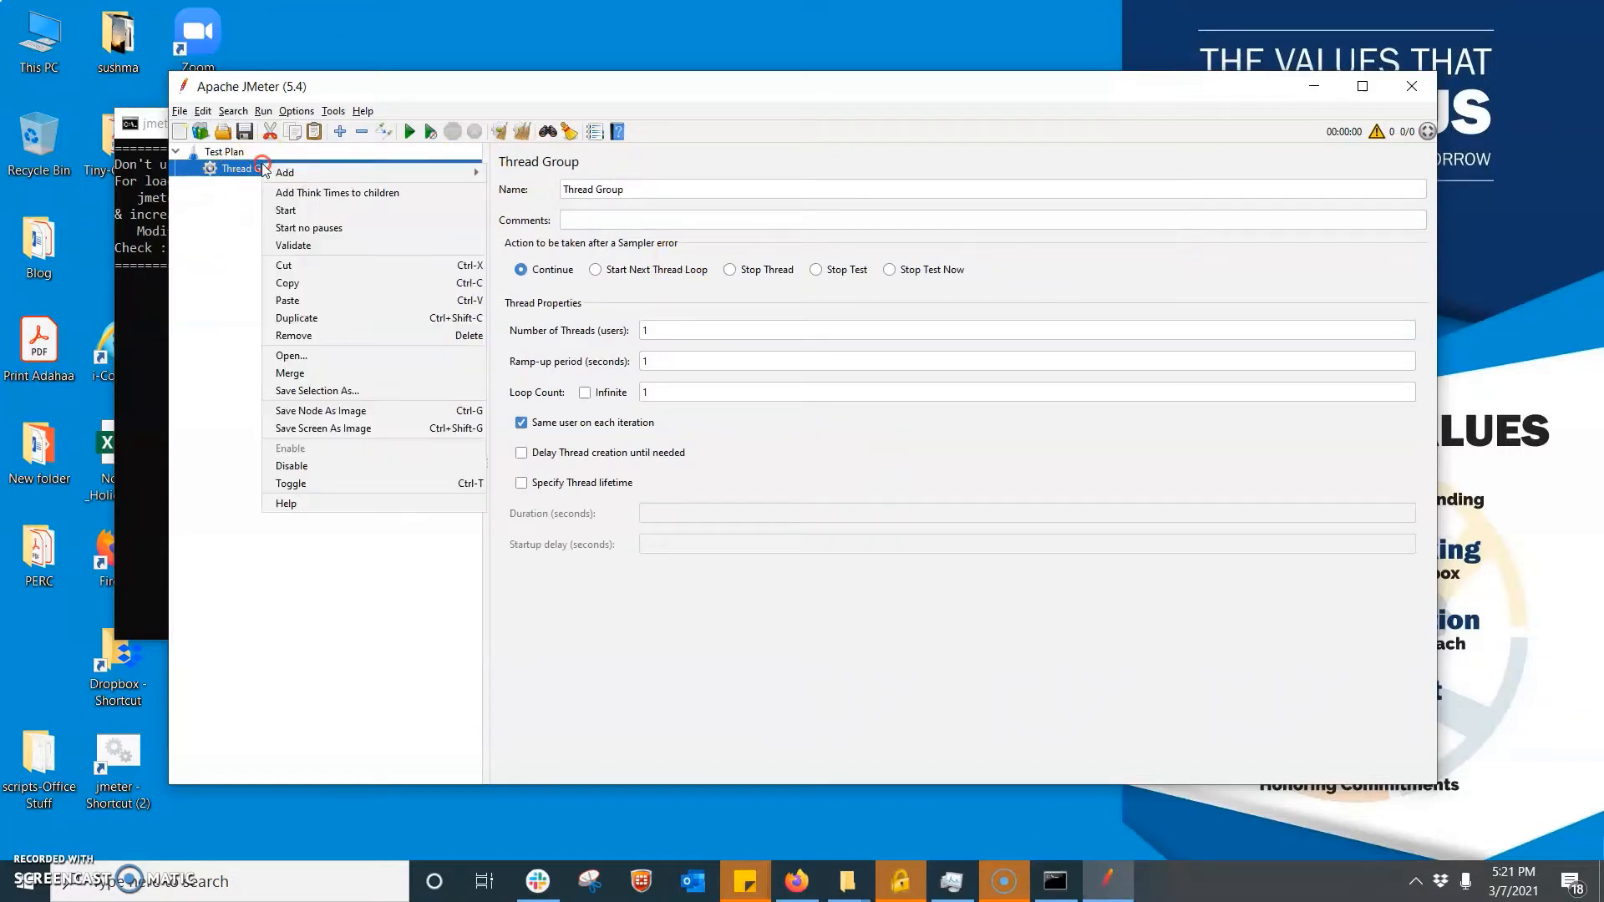
mouse_move(422, 172)
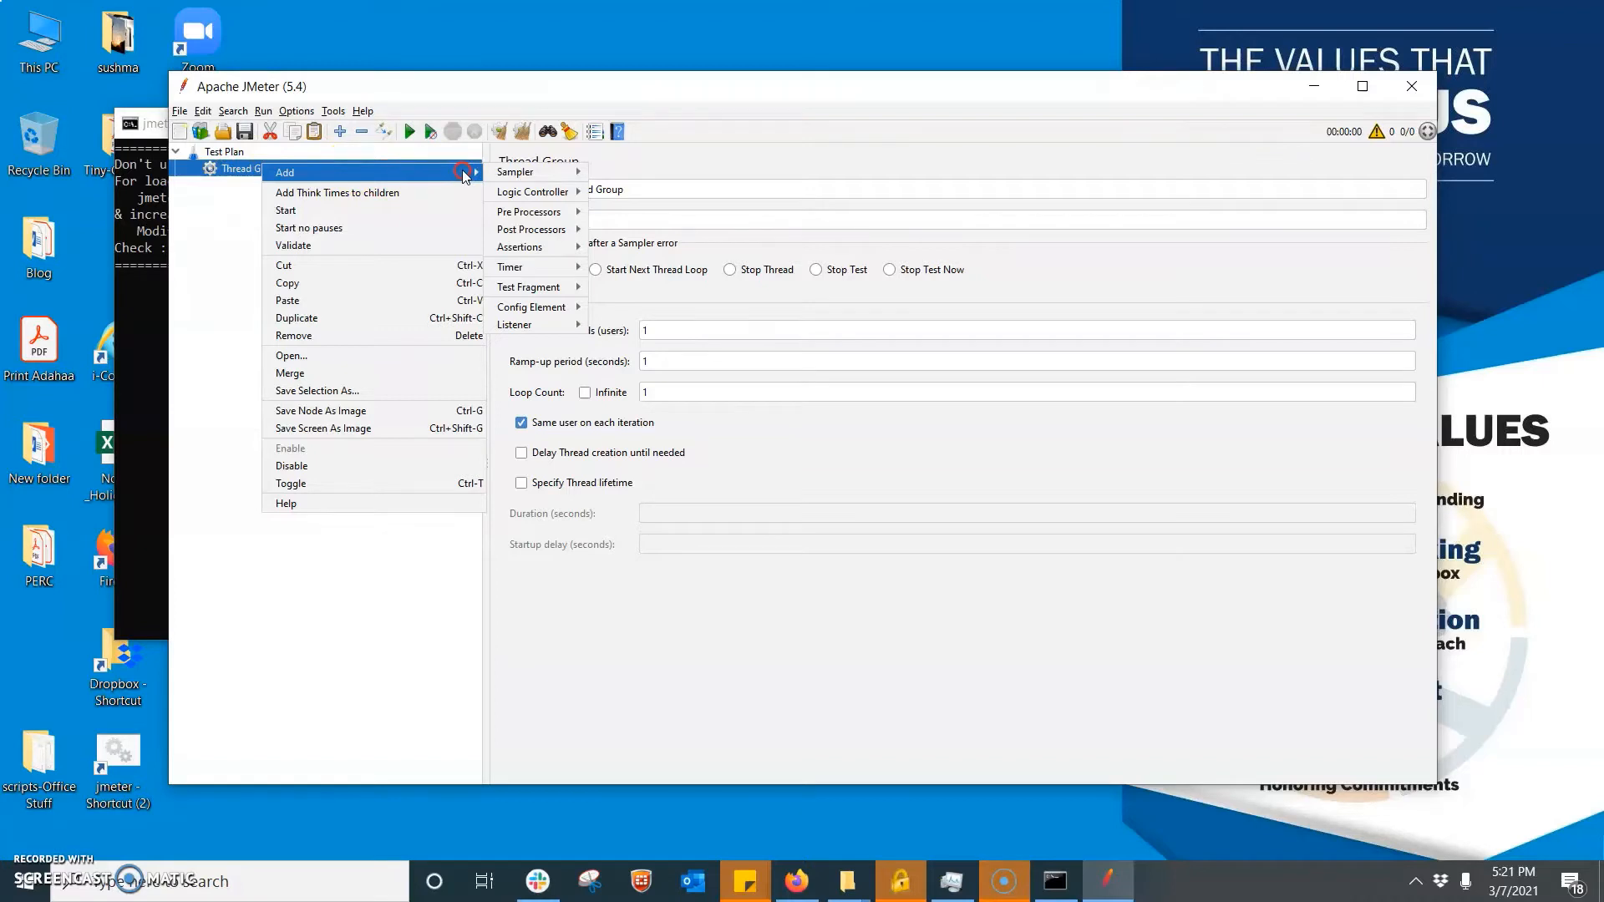
mouse_move(535, 173)
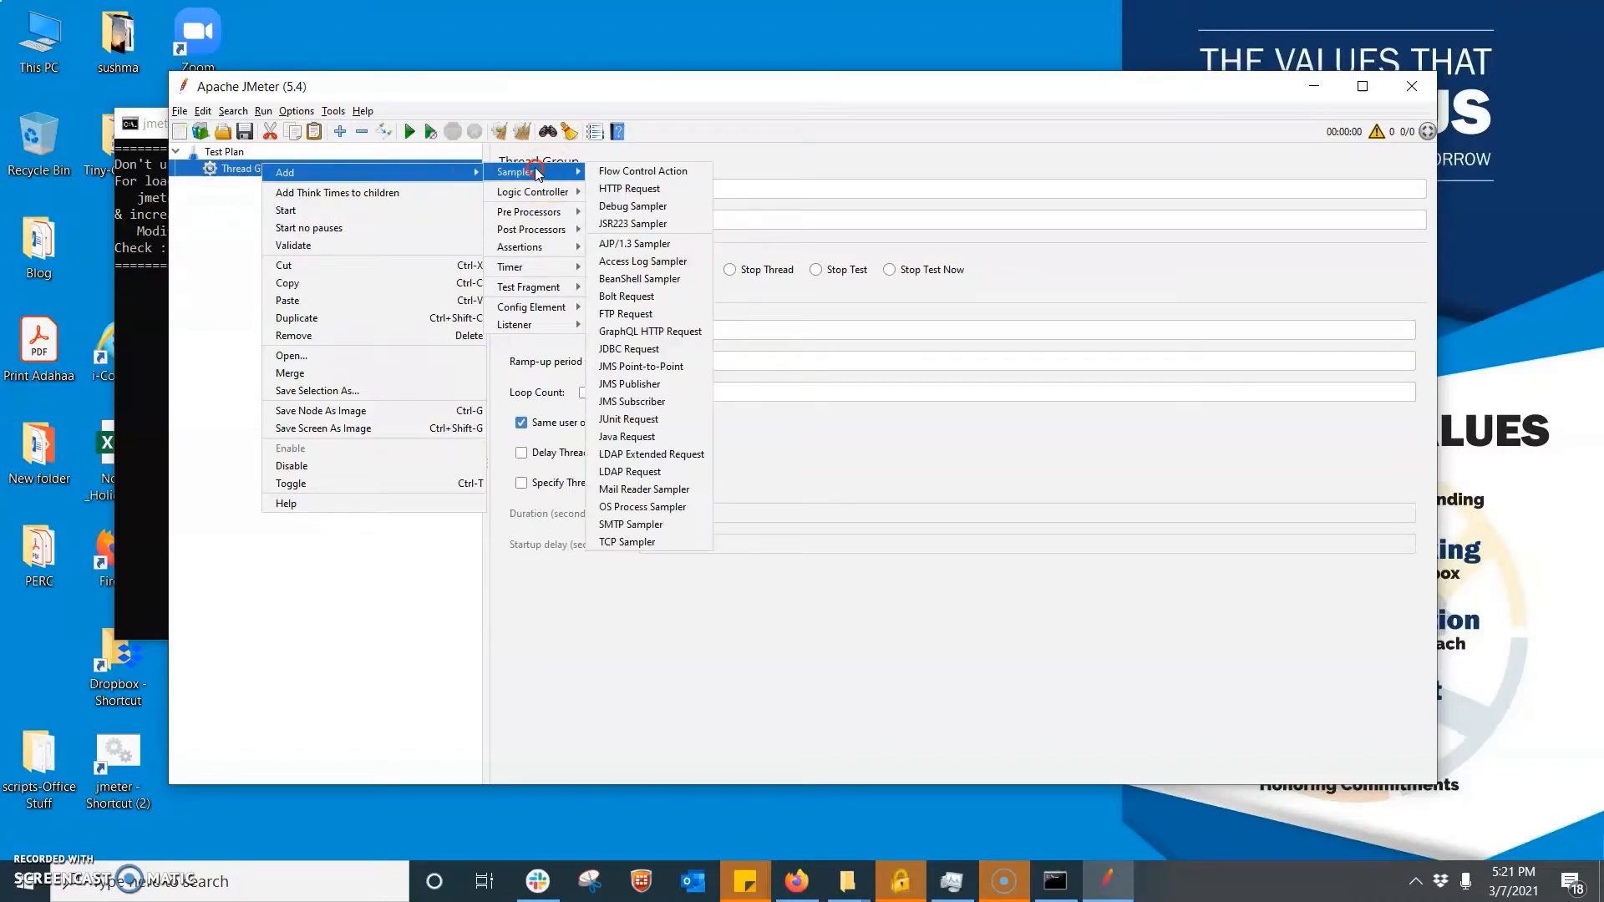
click(613, 189)
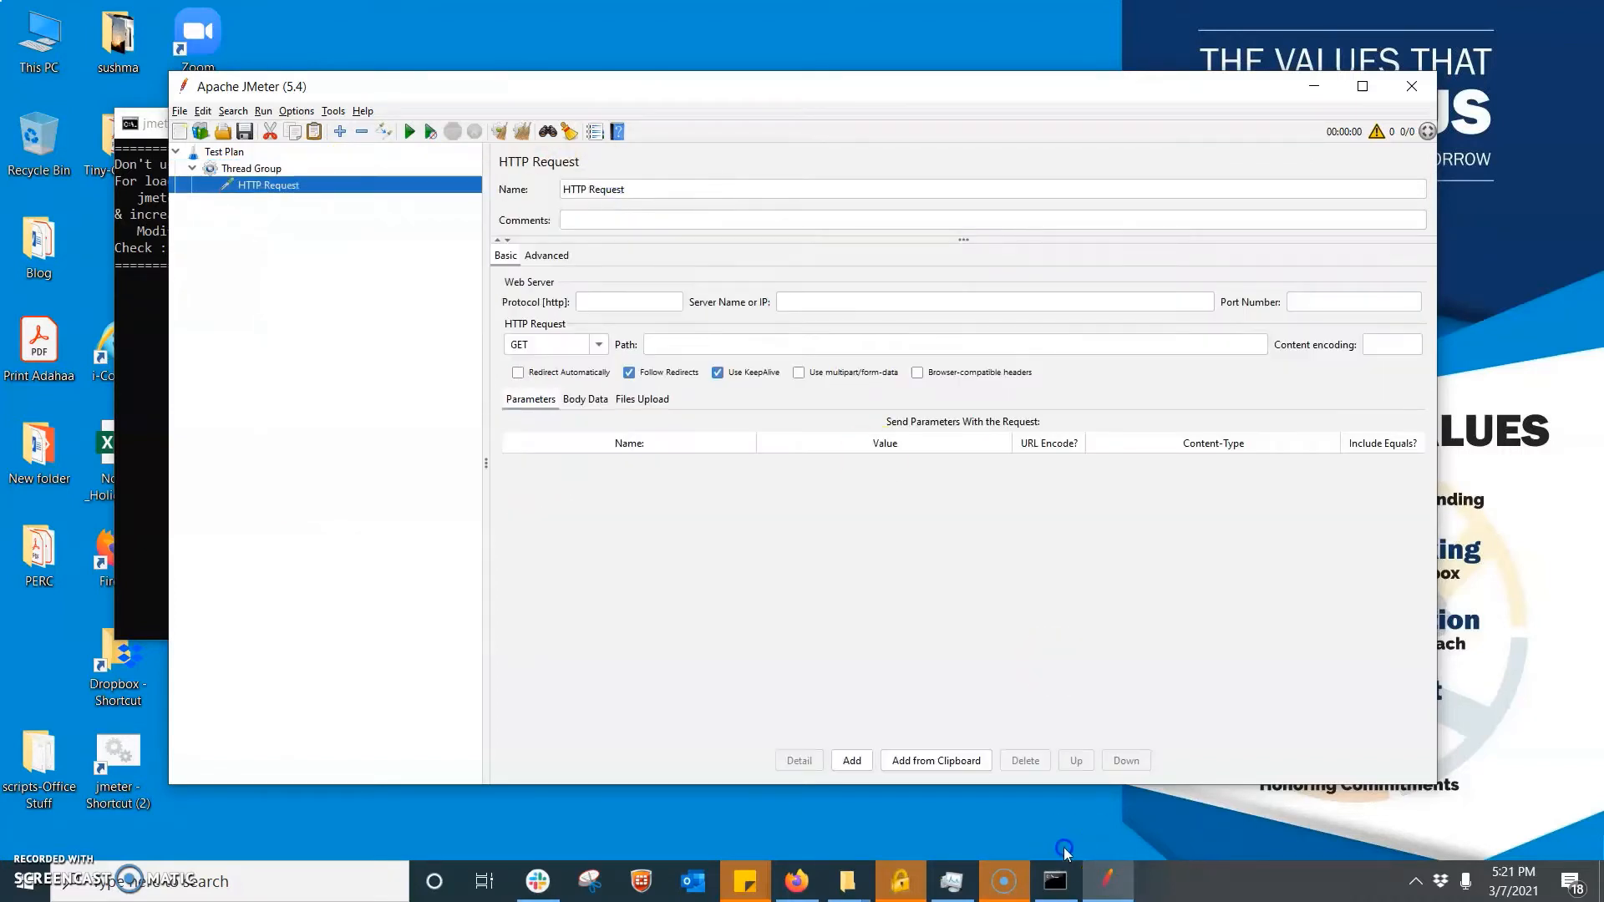
- Switch to Firefox and copy the URL of the root document GET request from the network log
click(794, 881)
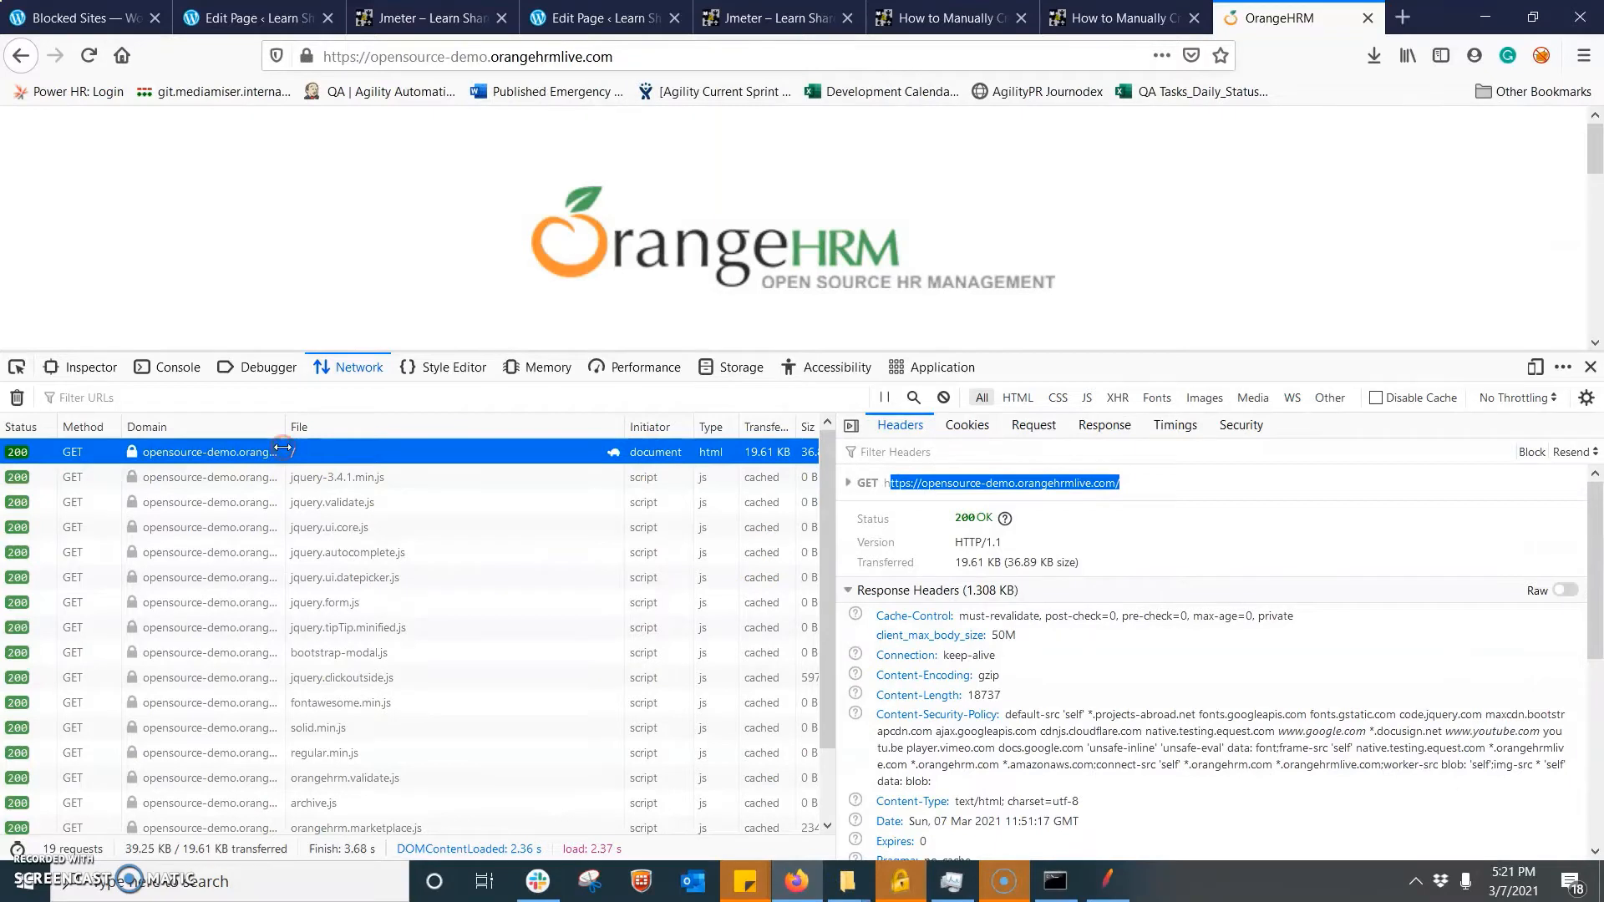
right_click(241, 453)
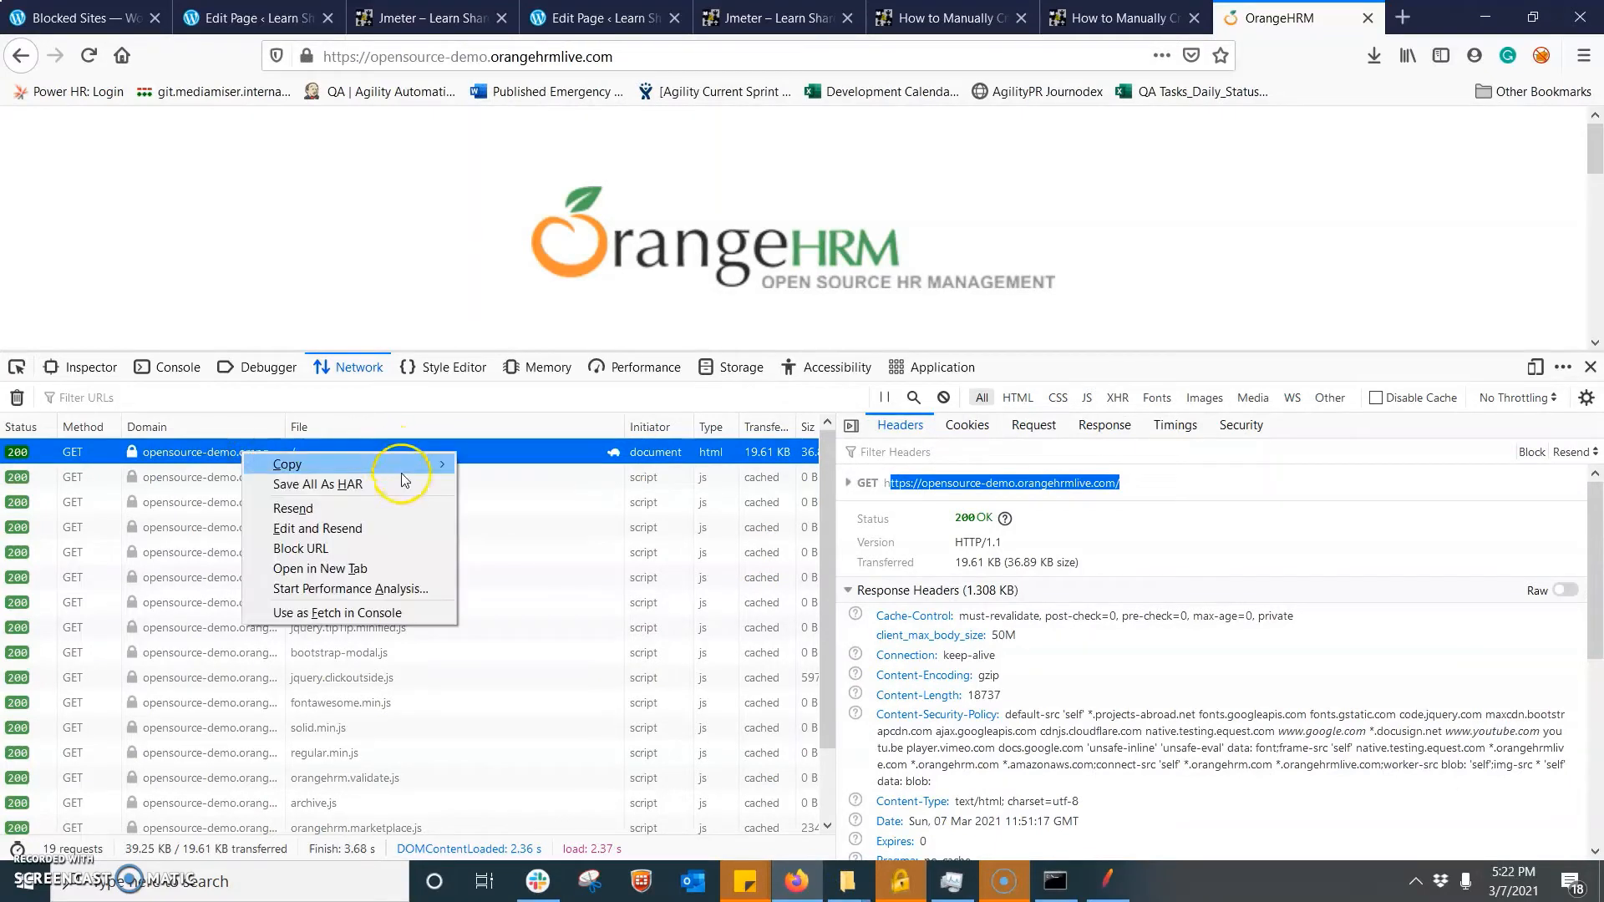
mouse_move(418, 464)
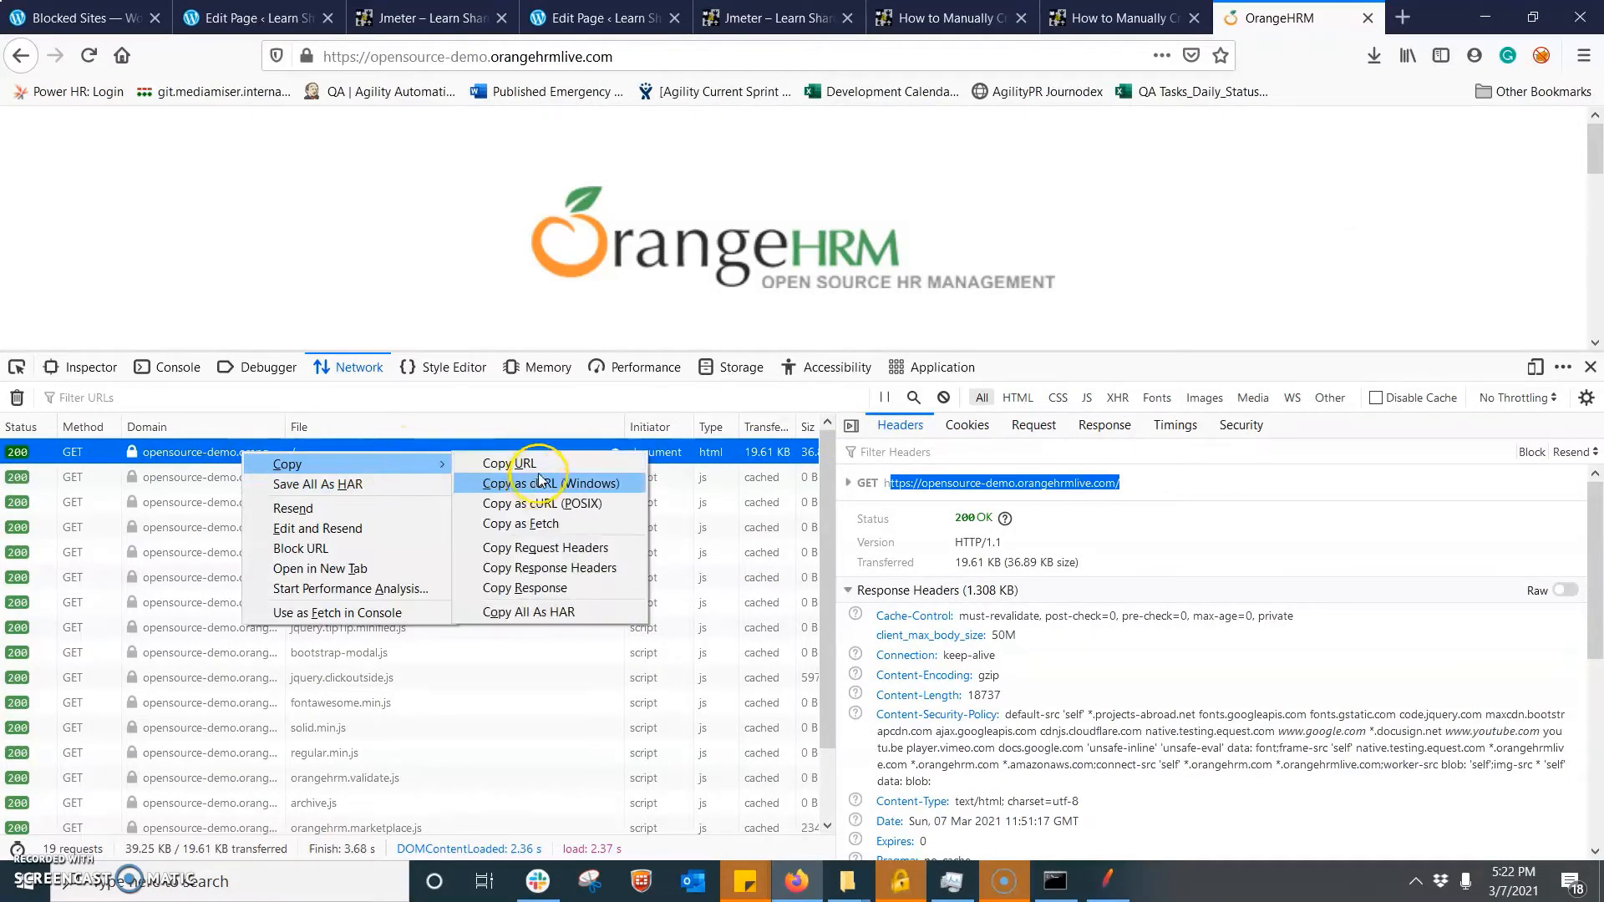
click(518, 461)
- Switch back to JMeter, paste the copied URL into the HTTP Request's comments and name the request Home
click(1107, 881)
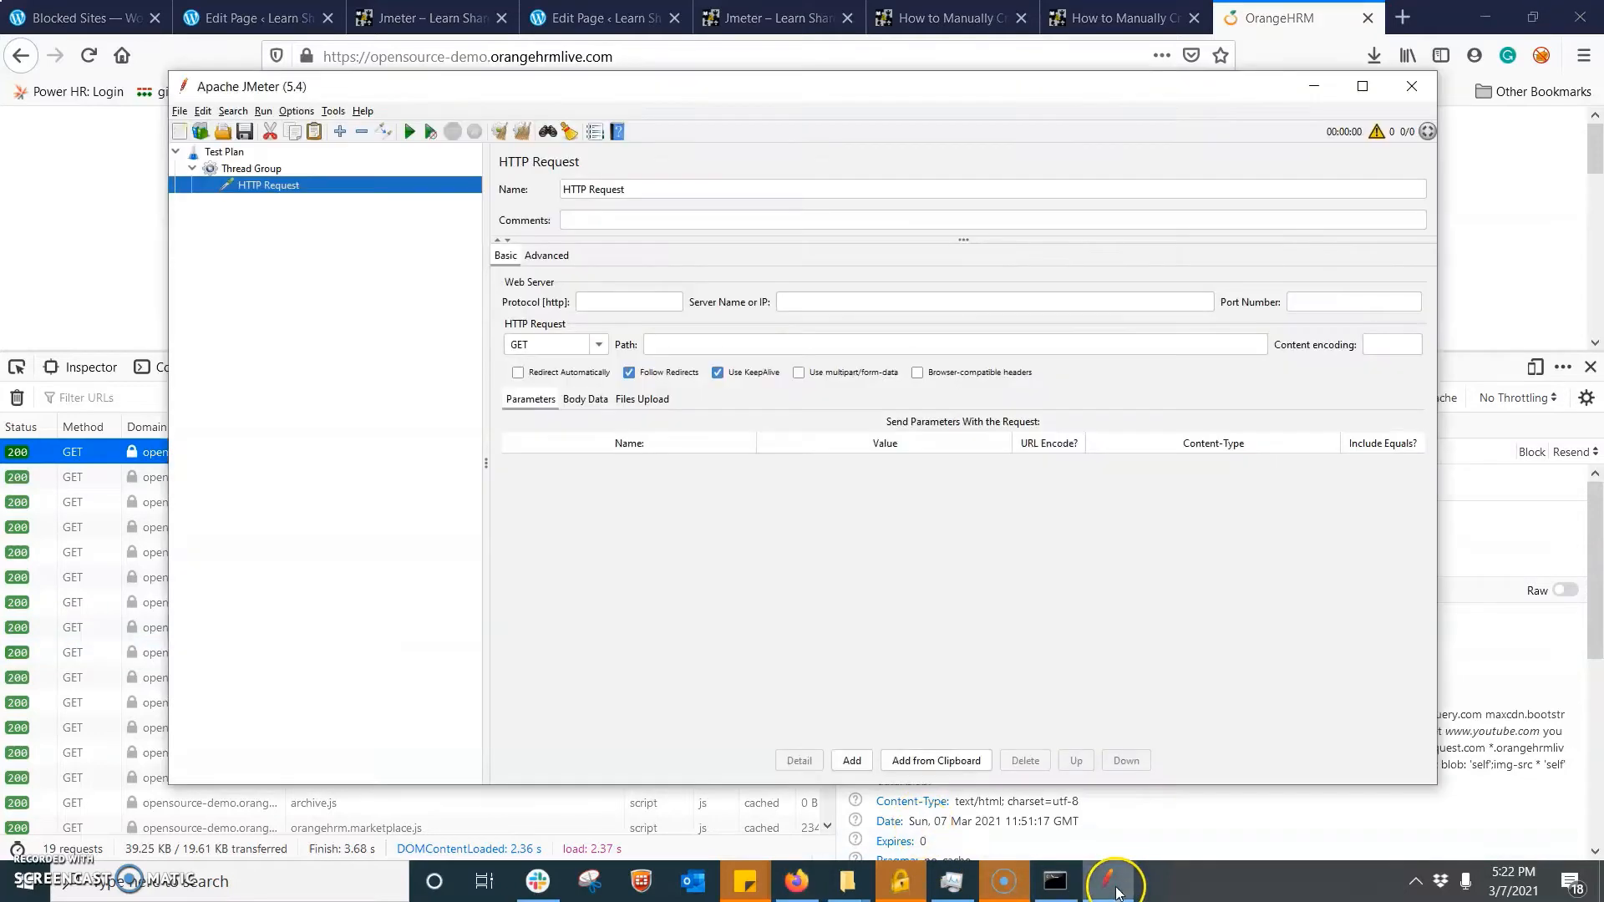
click(599, 216)
key(ctrl+v)
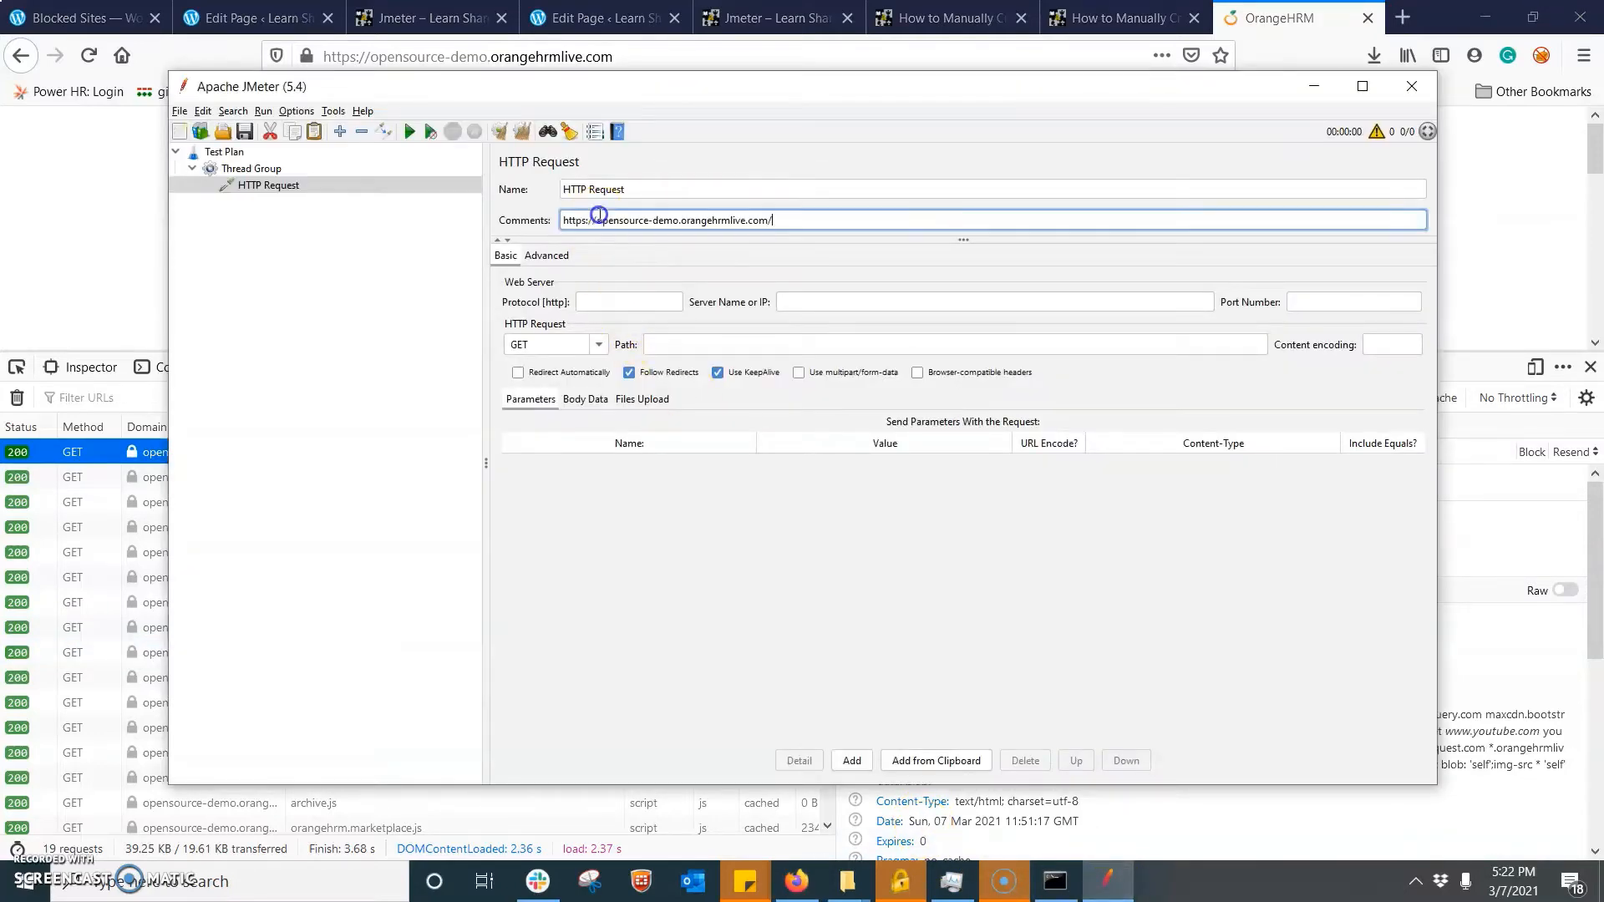
triple_click(660, 191)
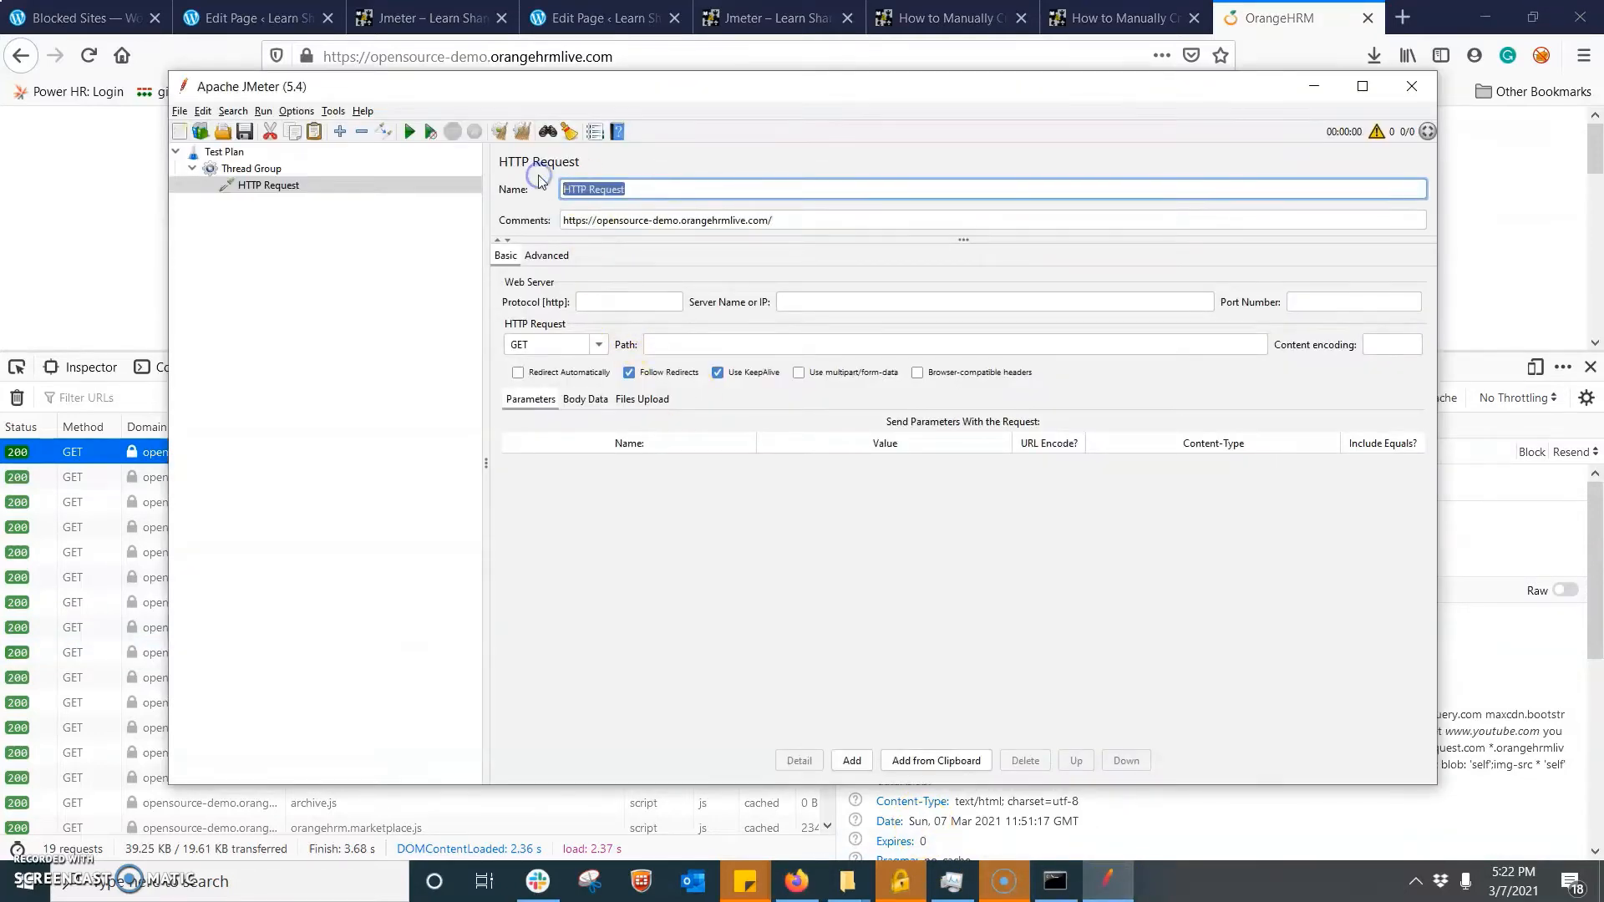
text(Home)
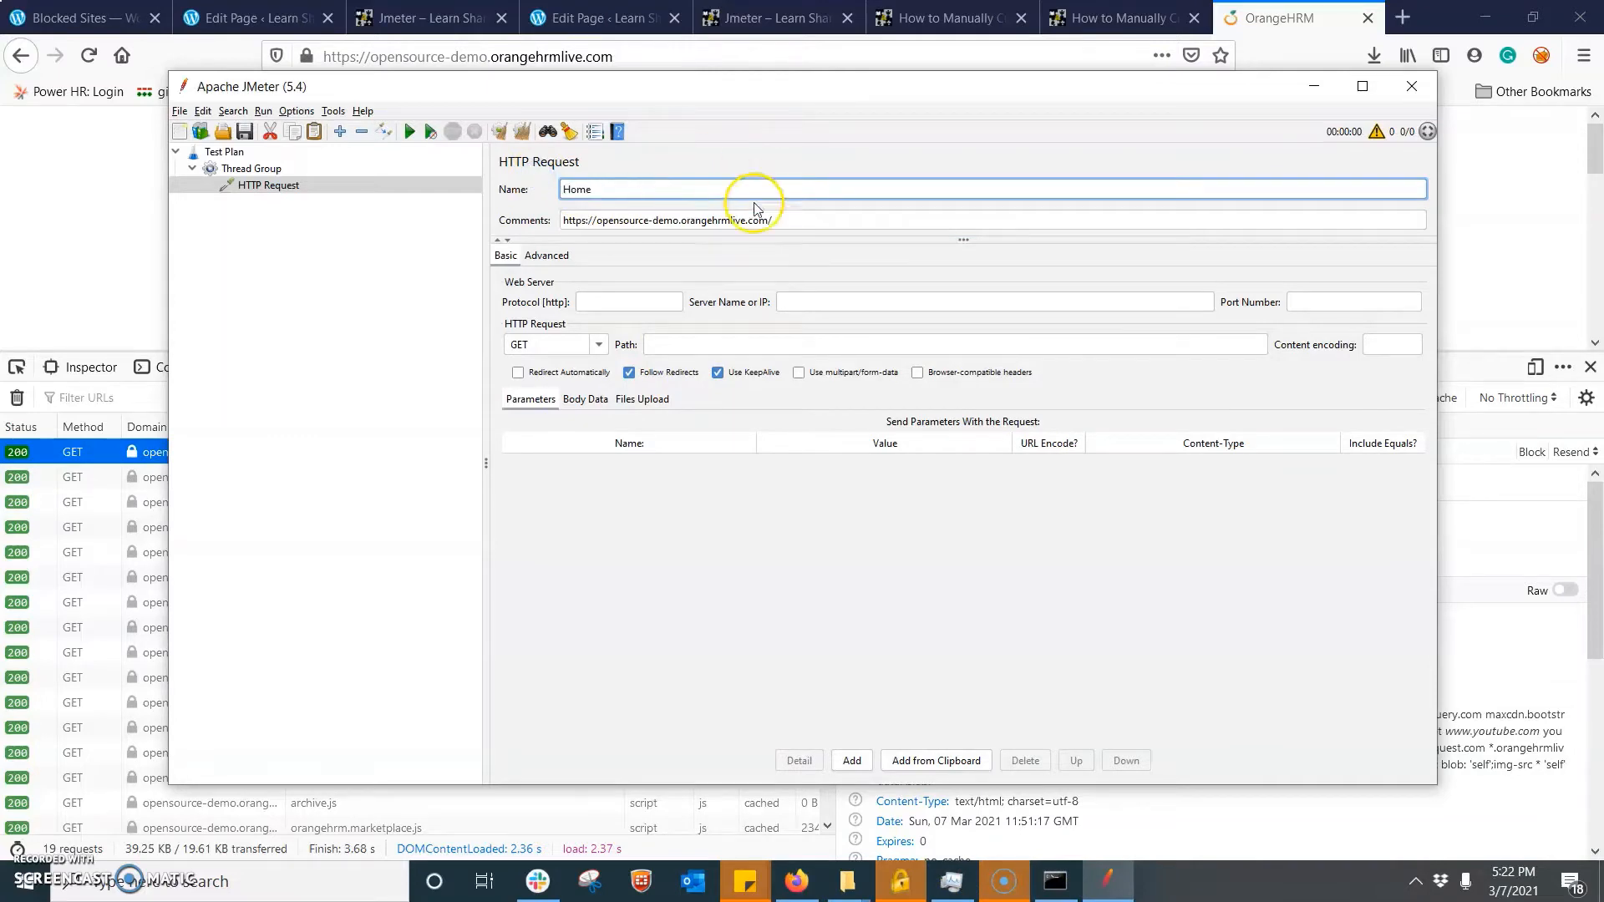
- Set the Home request's protocol to https and its server name to opensource-demo.orangehrmlive.com, taken from the URL in the comments
drag(587, 222, 568, 220)
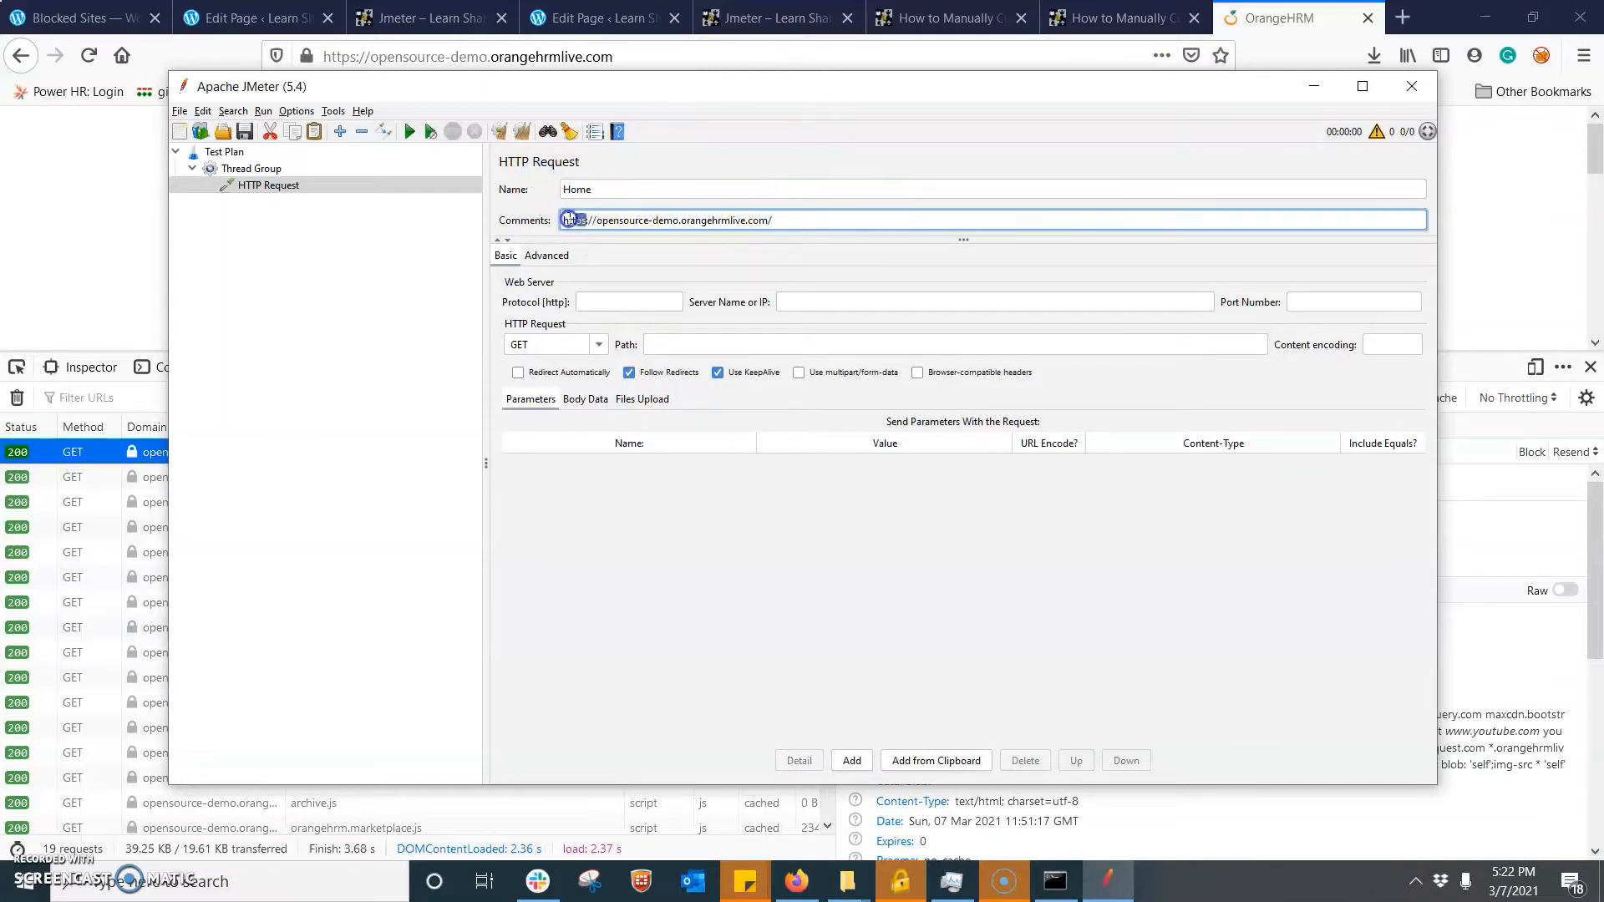
click(625, 309)
text(https)
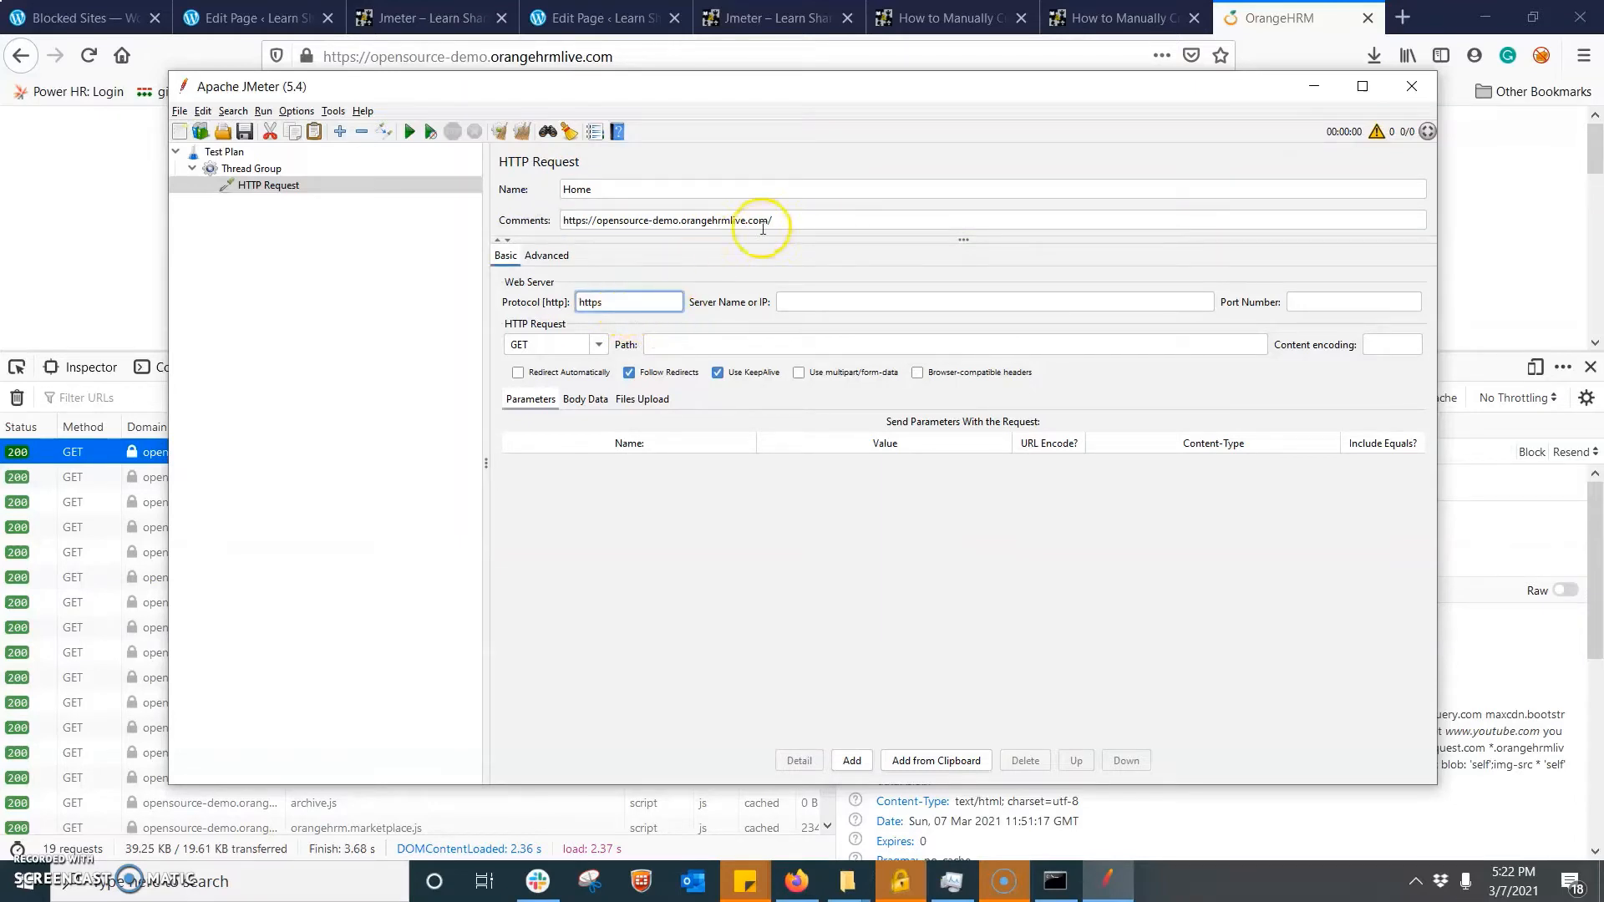
drag(770, 220, 597, 214)
key(ctrl+c)
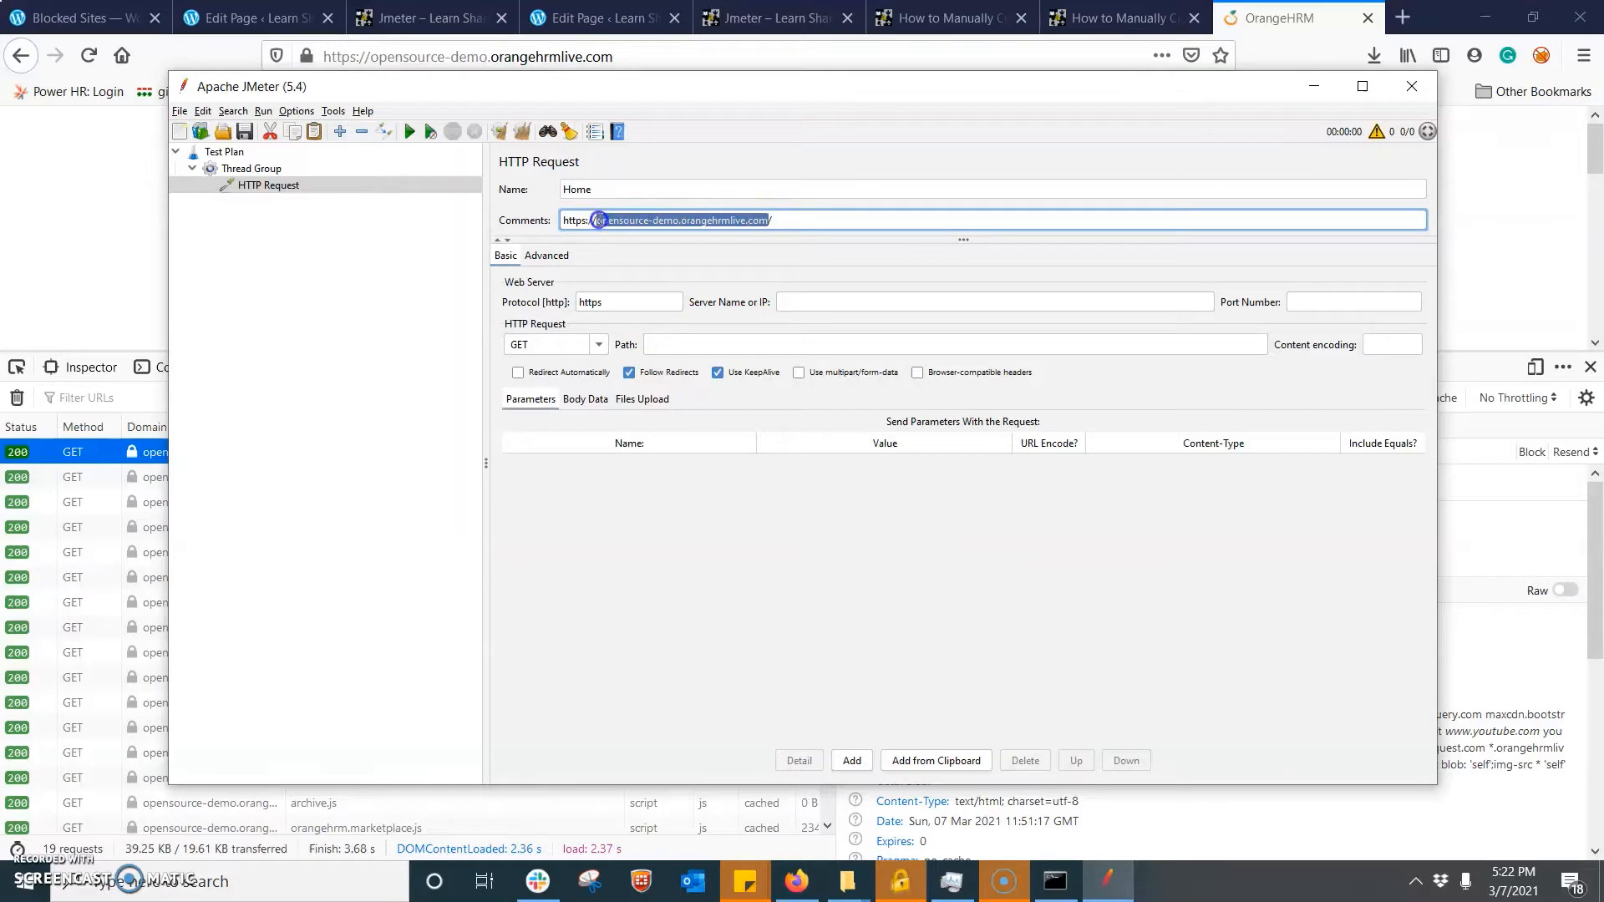
click(796, 298)
key(ctrl+v)
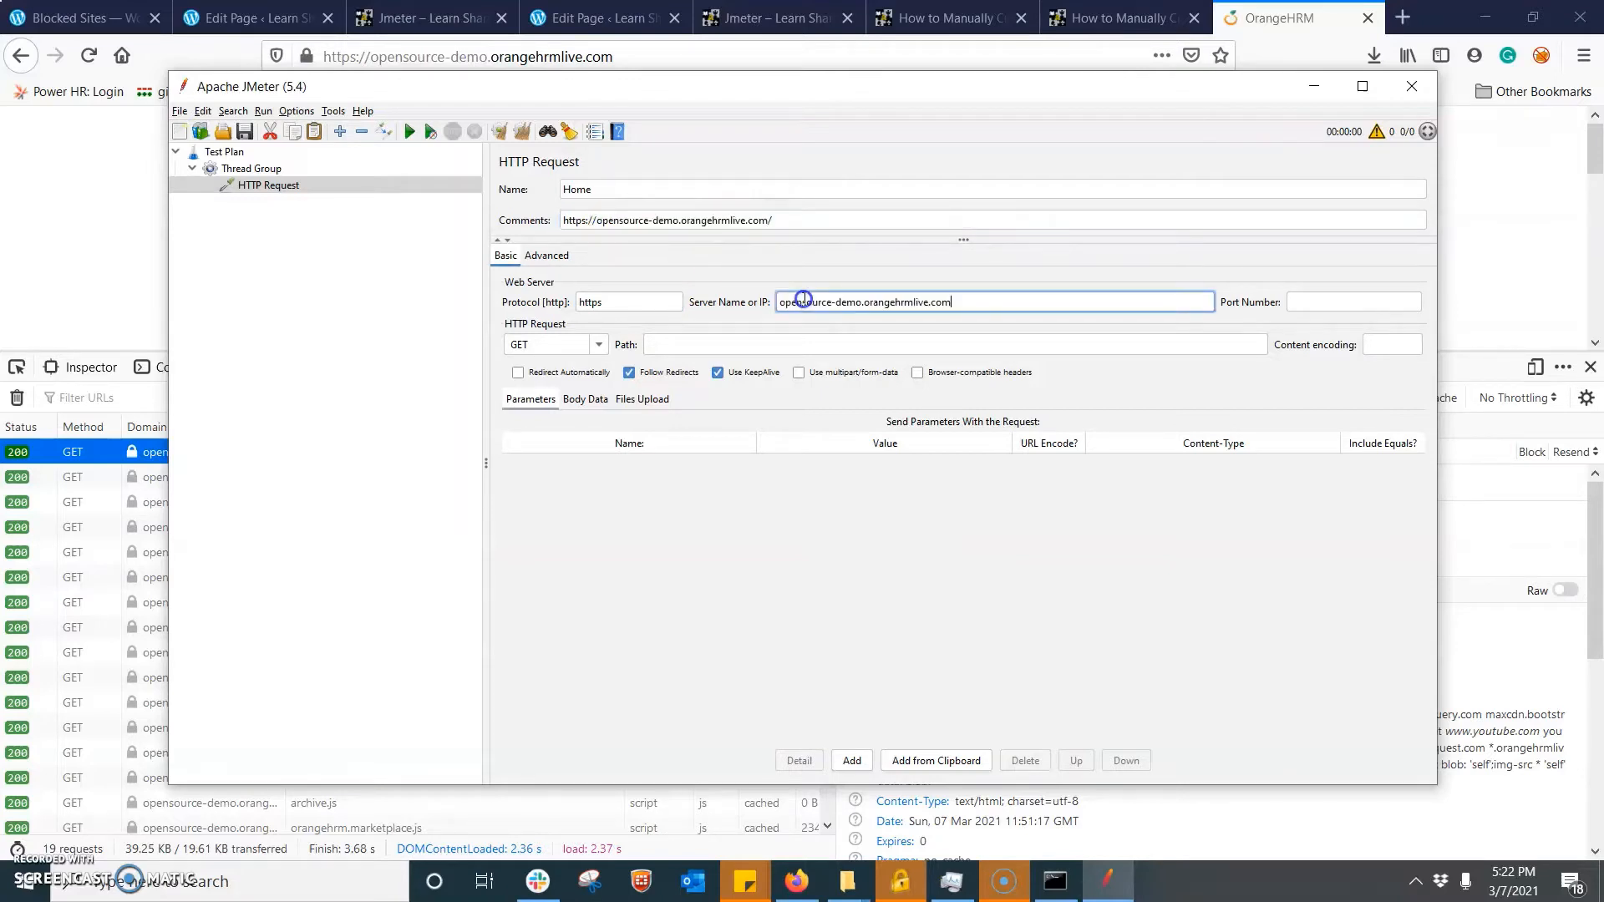
- Add an HTTP Cookie Manager to the Test Plan and move it above the Thread Group
click(257, 171)
click(254, 183)
click(212, 152)
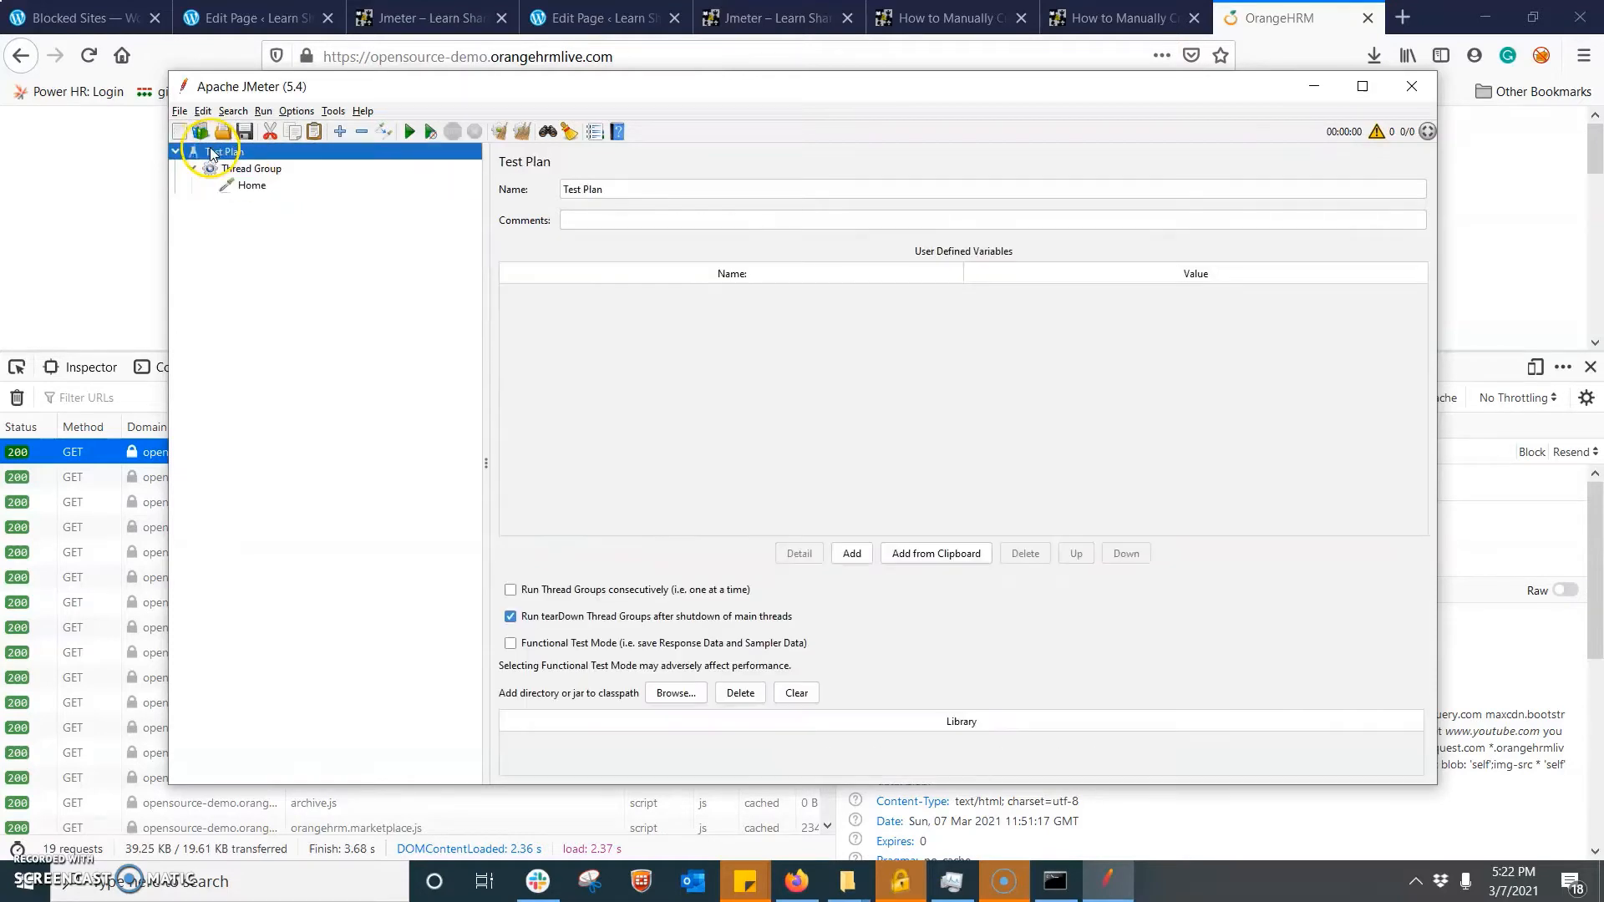
right_click(211, 153)
mouse_move(318, 156)
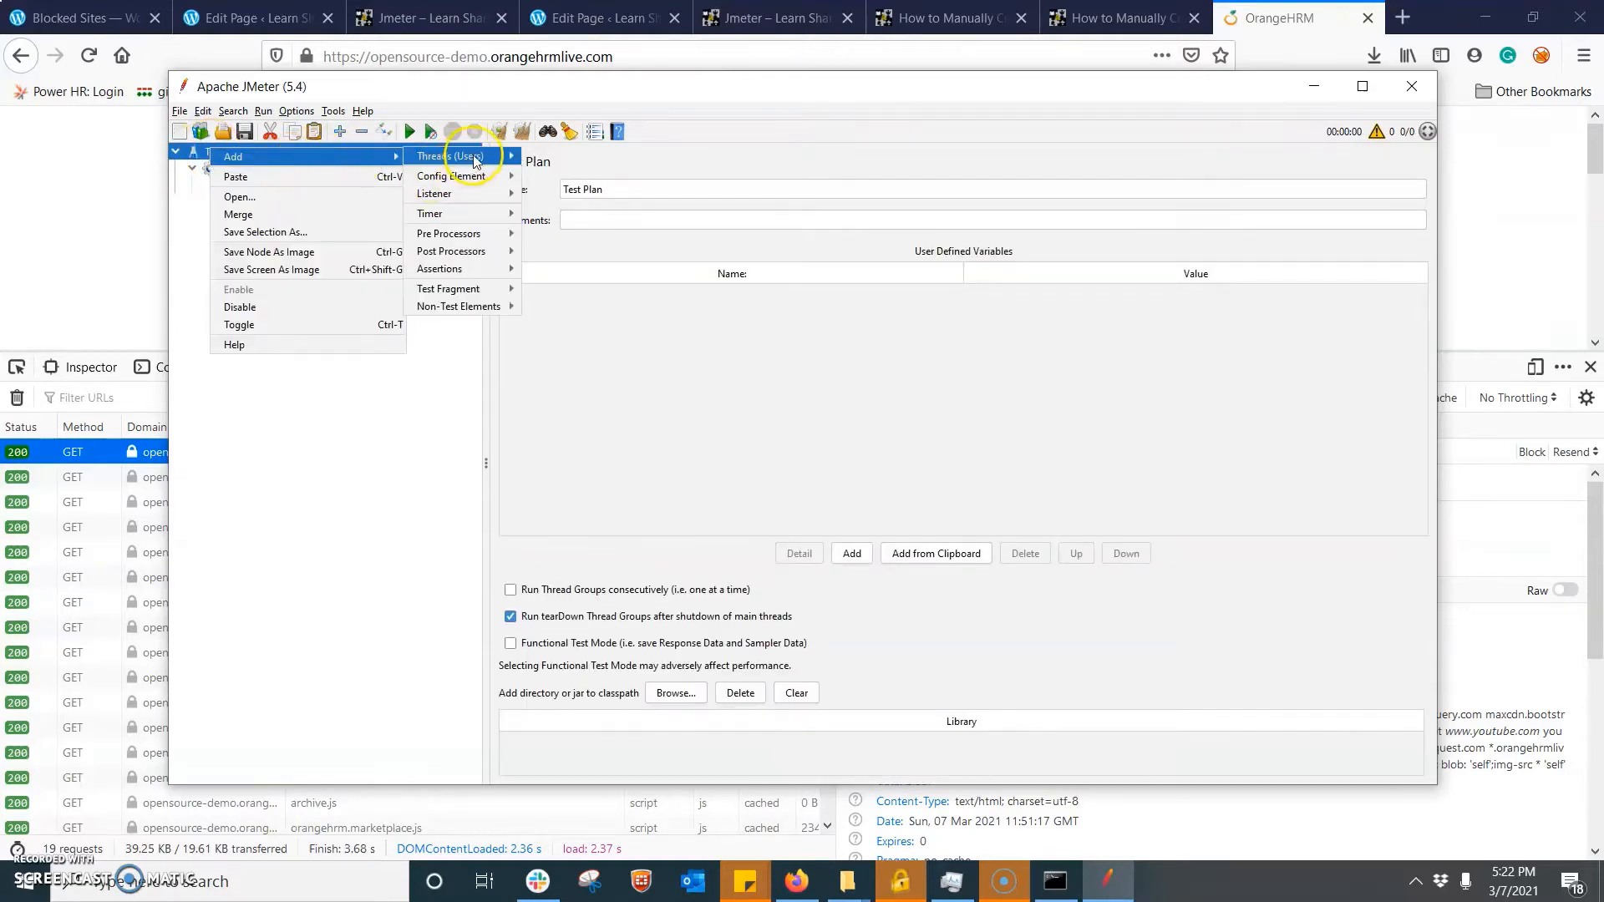
mouse_move(480, 160)
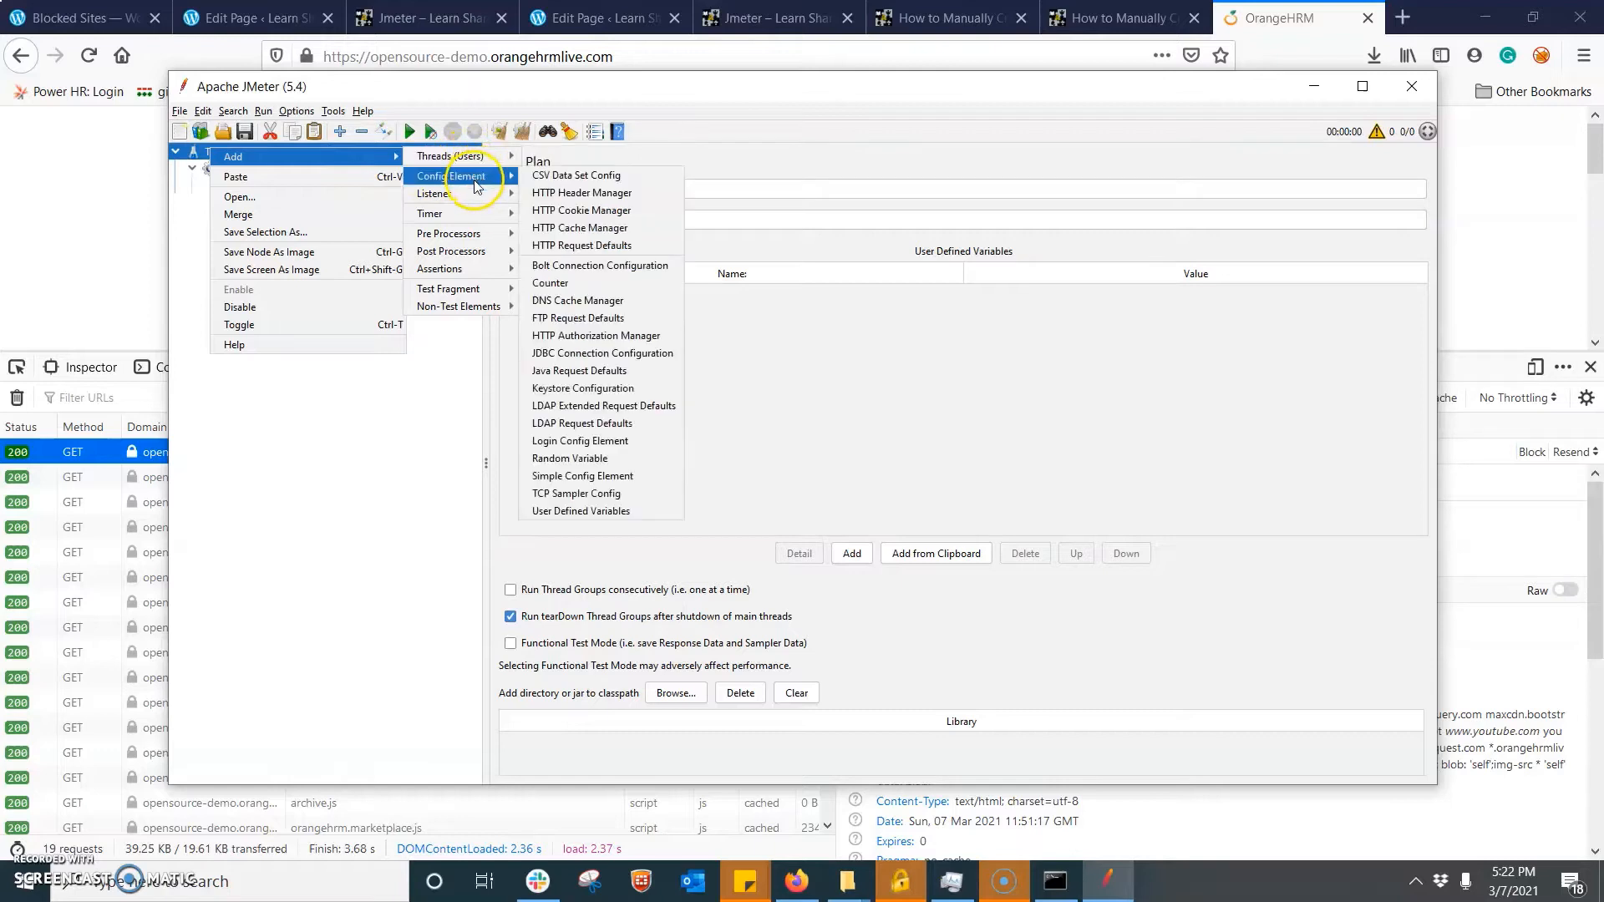
click(619, 210)
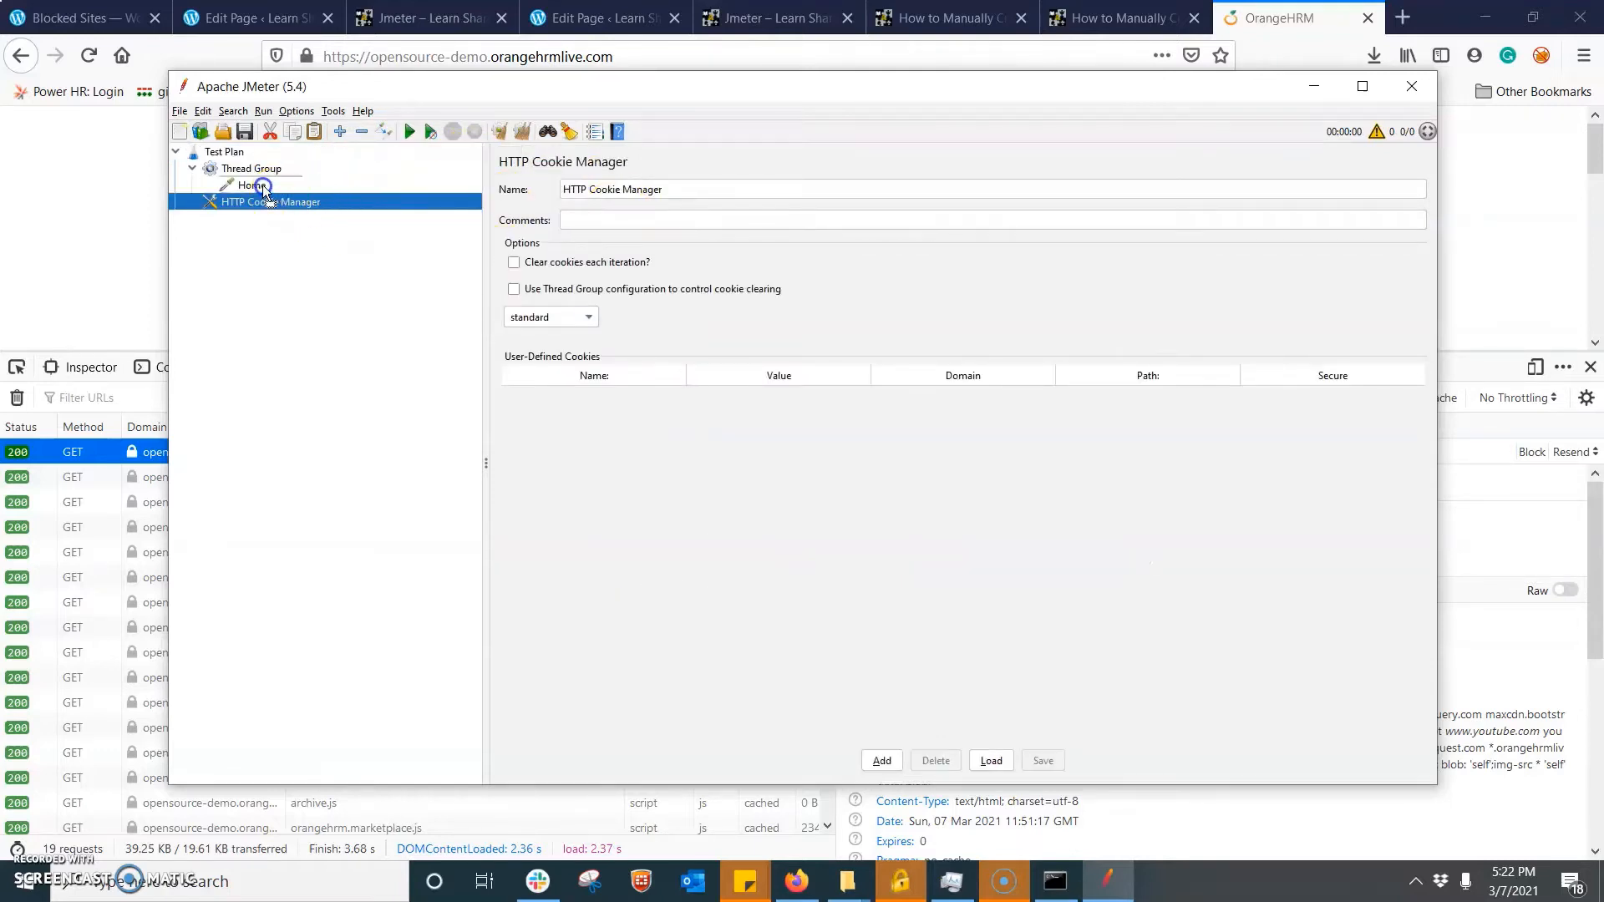
drag(246, 160, 239, 157)
- Add an HTTP Header Manager to the Test Plan and place it between the HTTP Cookie Manager and the Thread Group
click(228, 152)
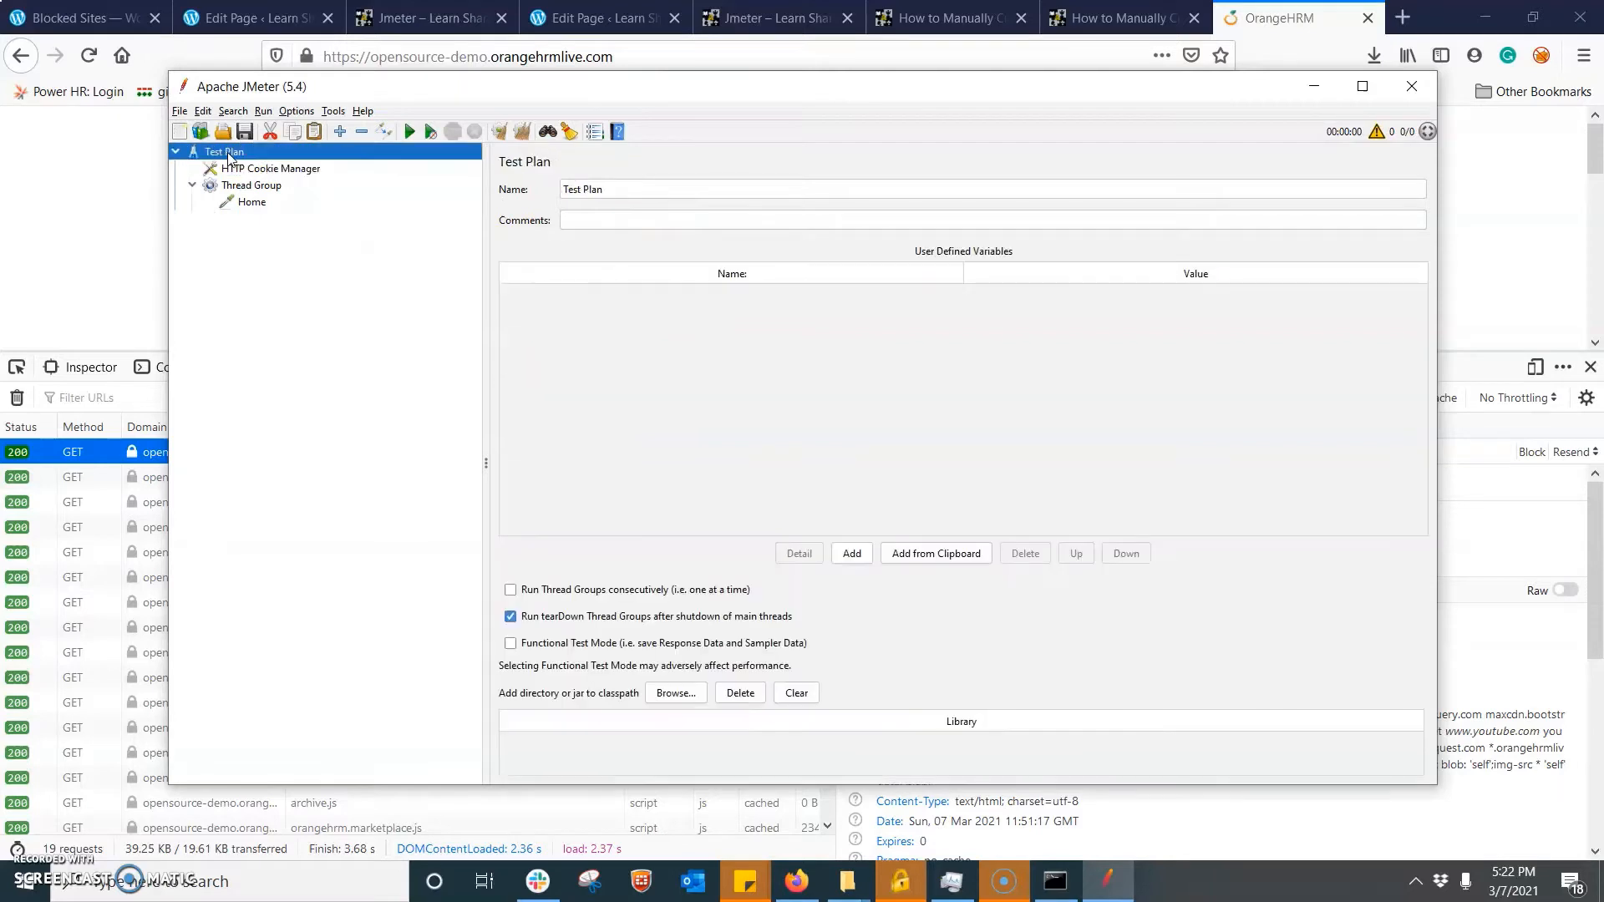
right_click(228, 152)
mouse_move(332, 161)
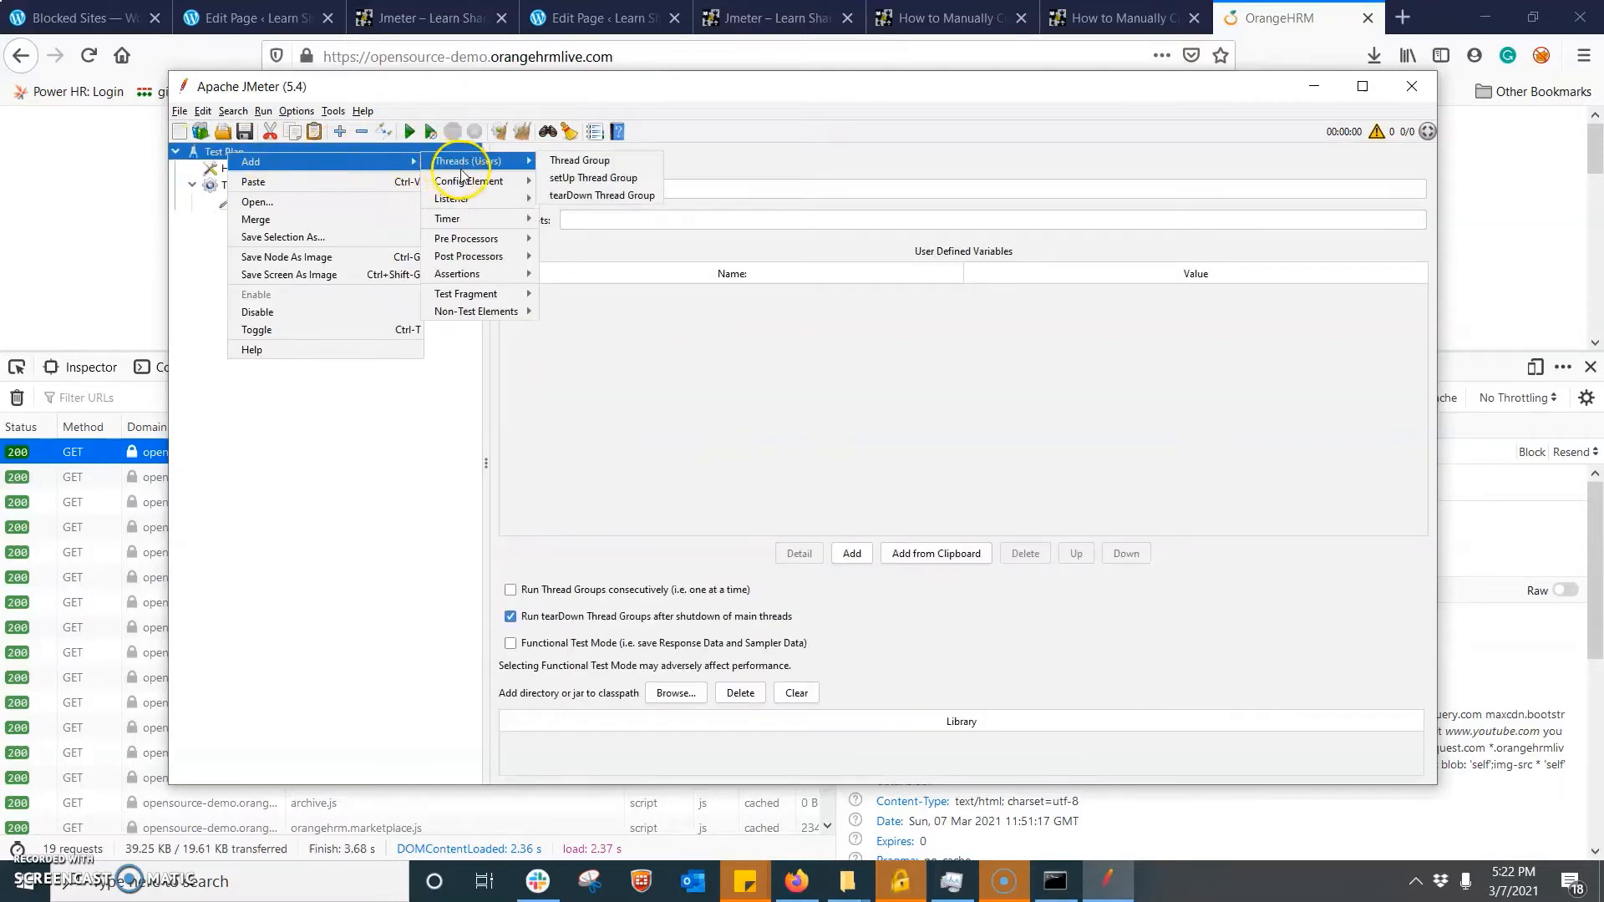
mouse_move(468, 181)
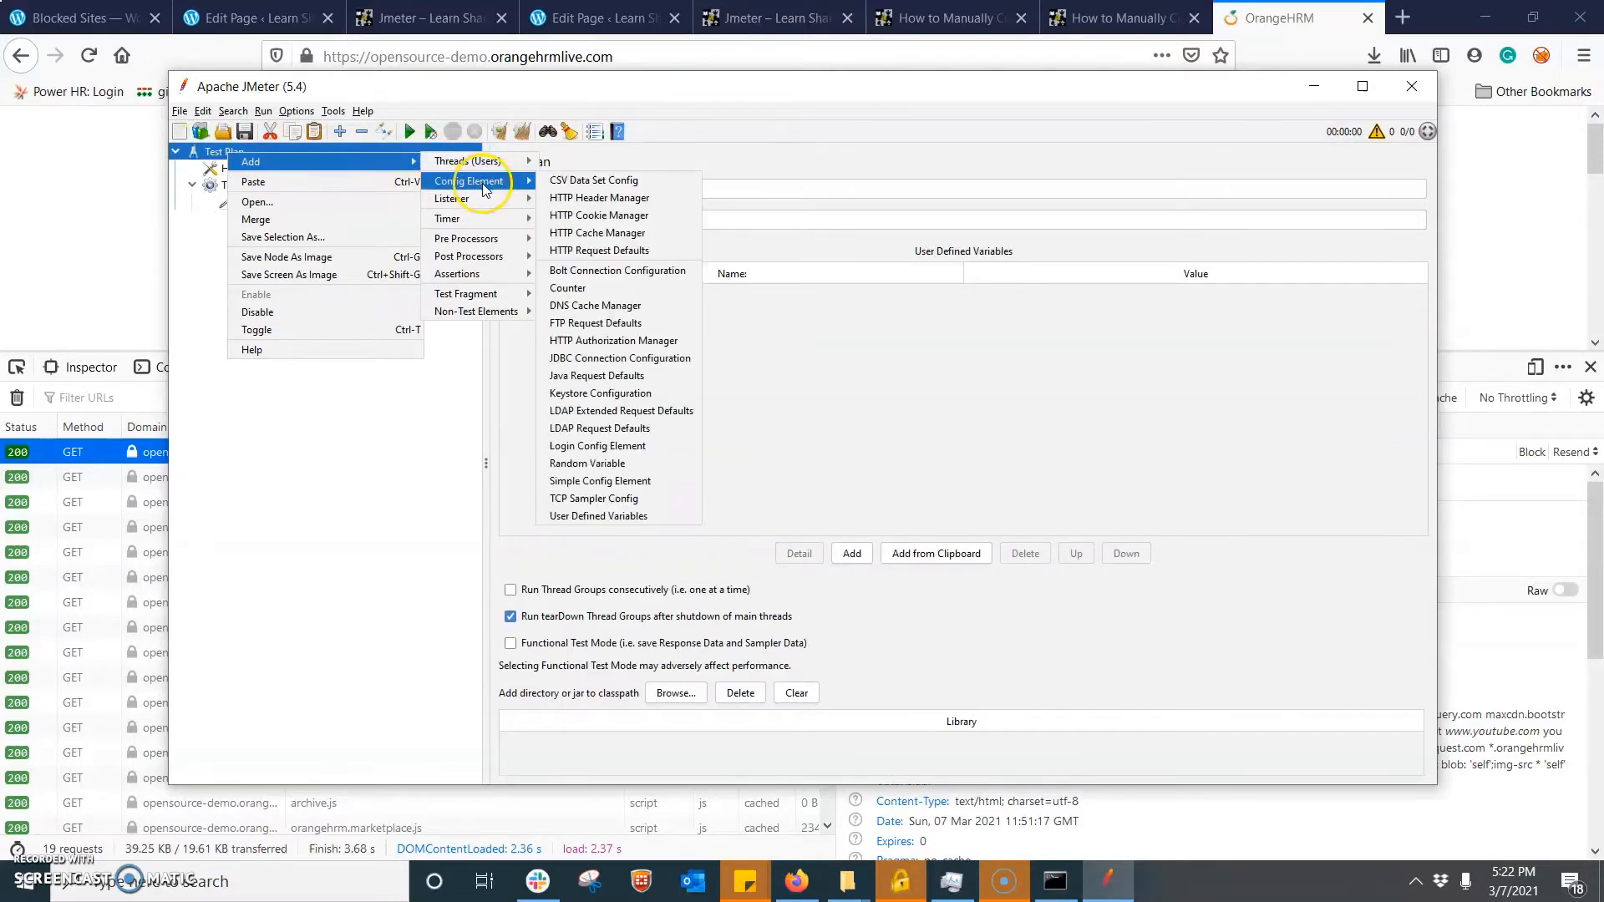
click(627, 198)
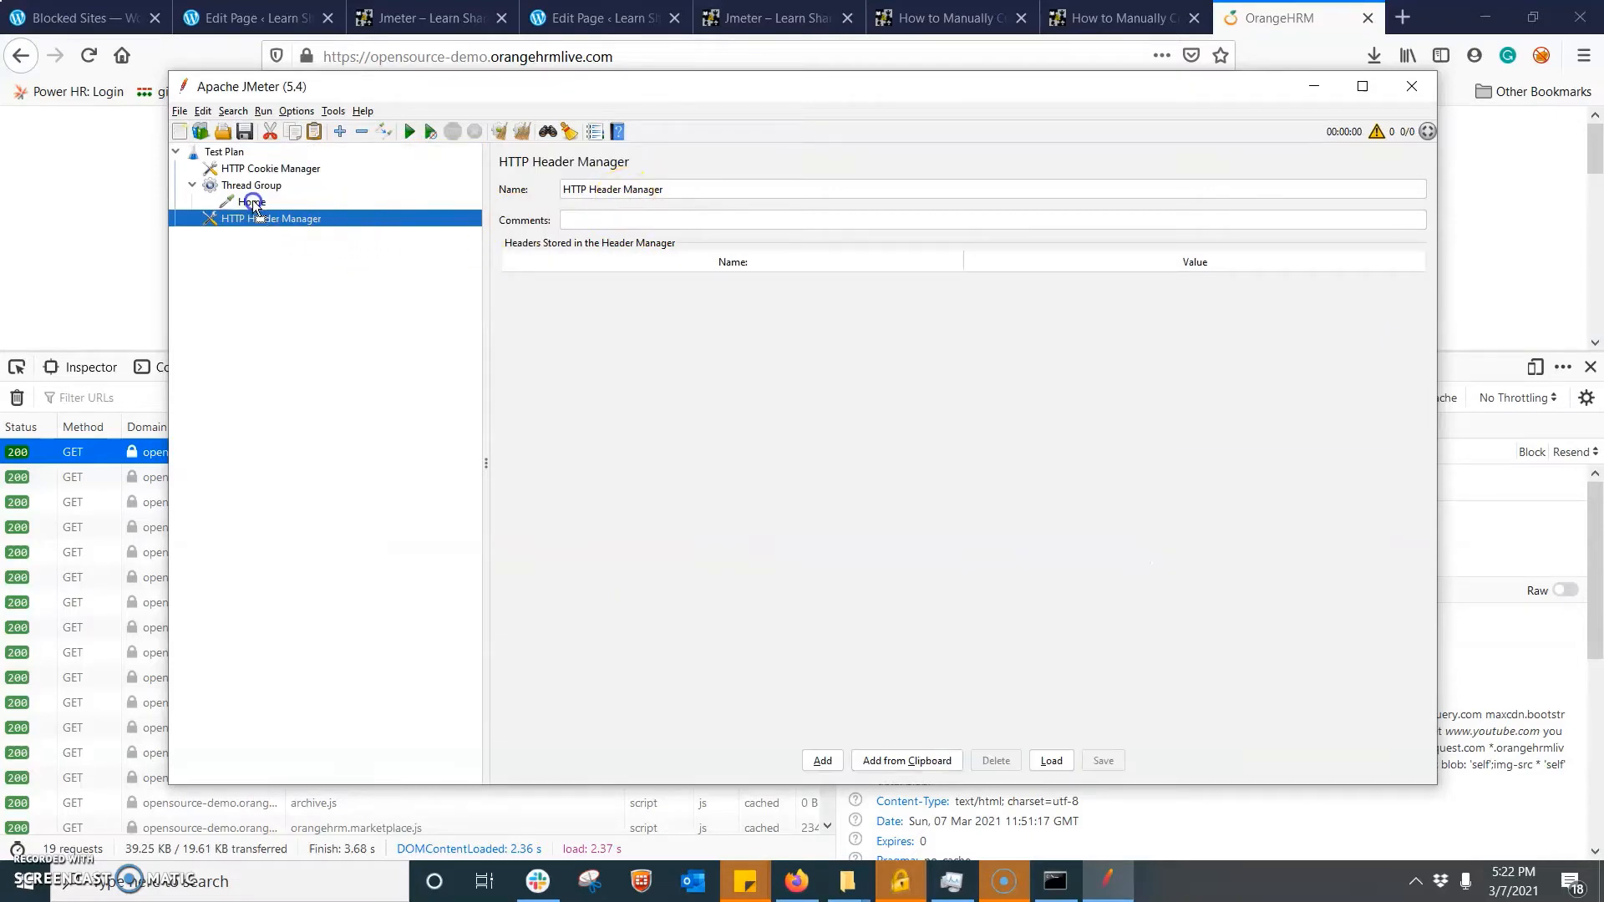
drag(254, 209, 253, 207)
click(226, 153)
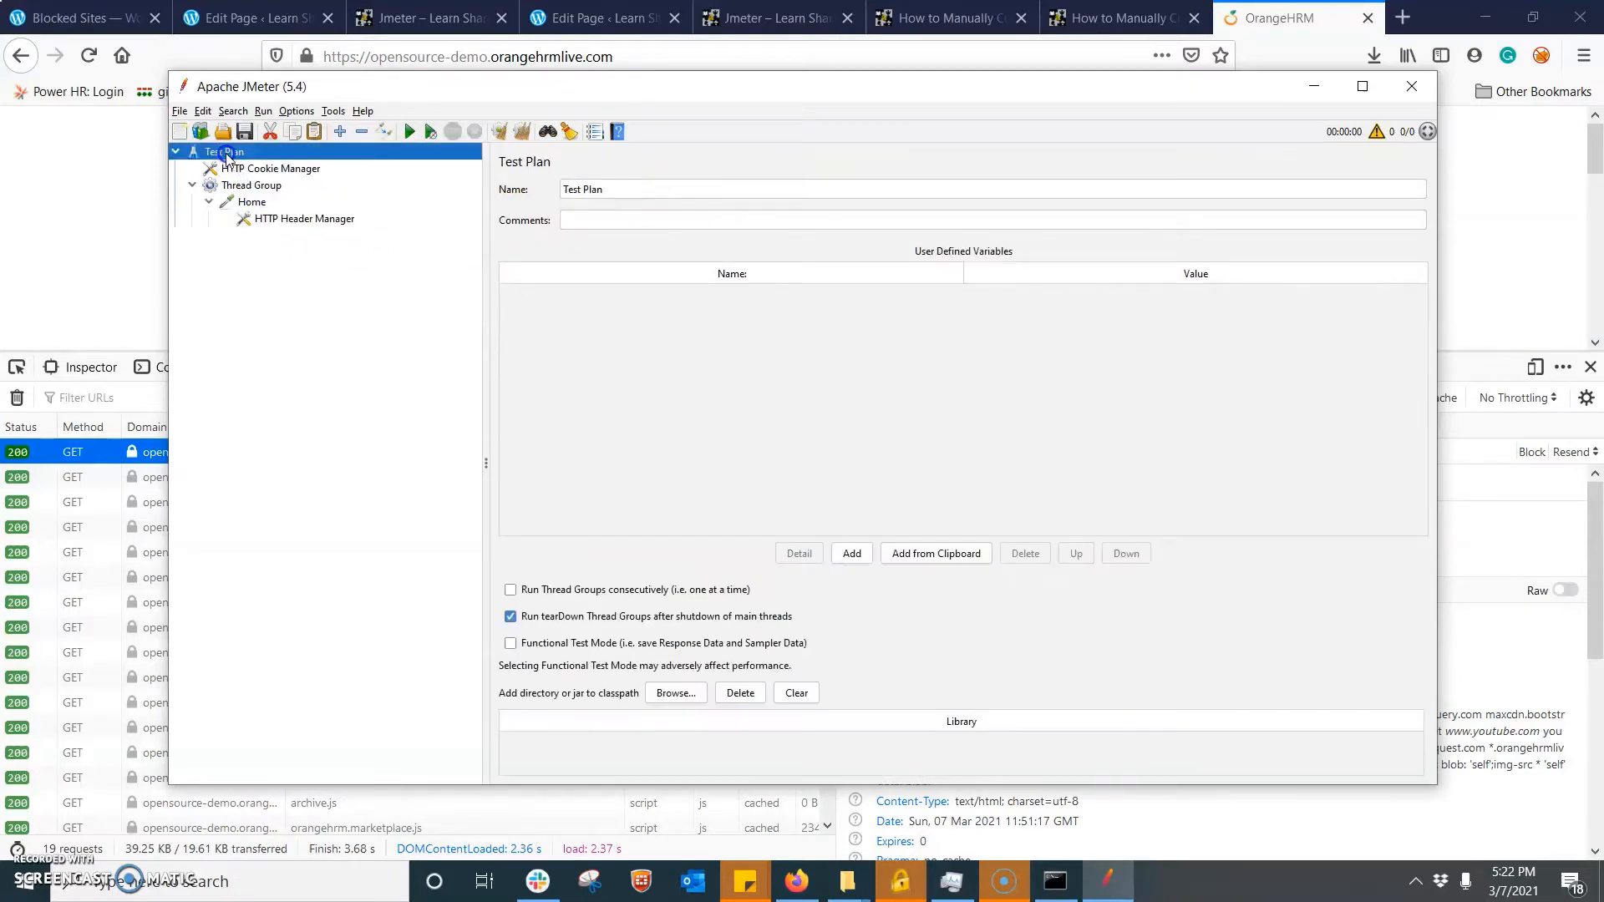
click(280, 220)
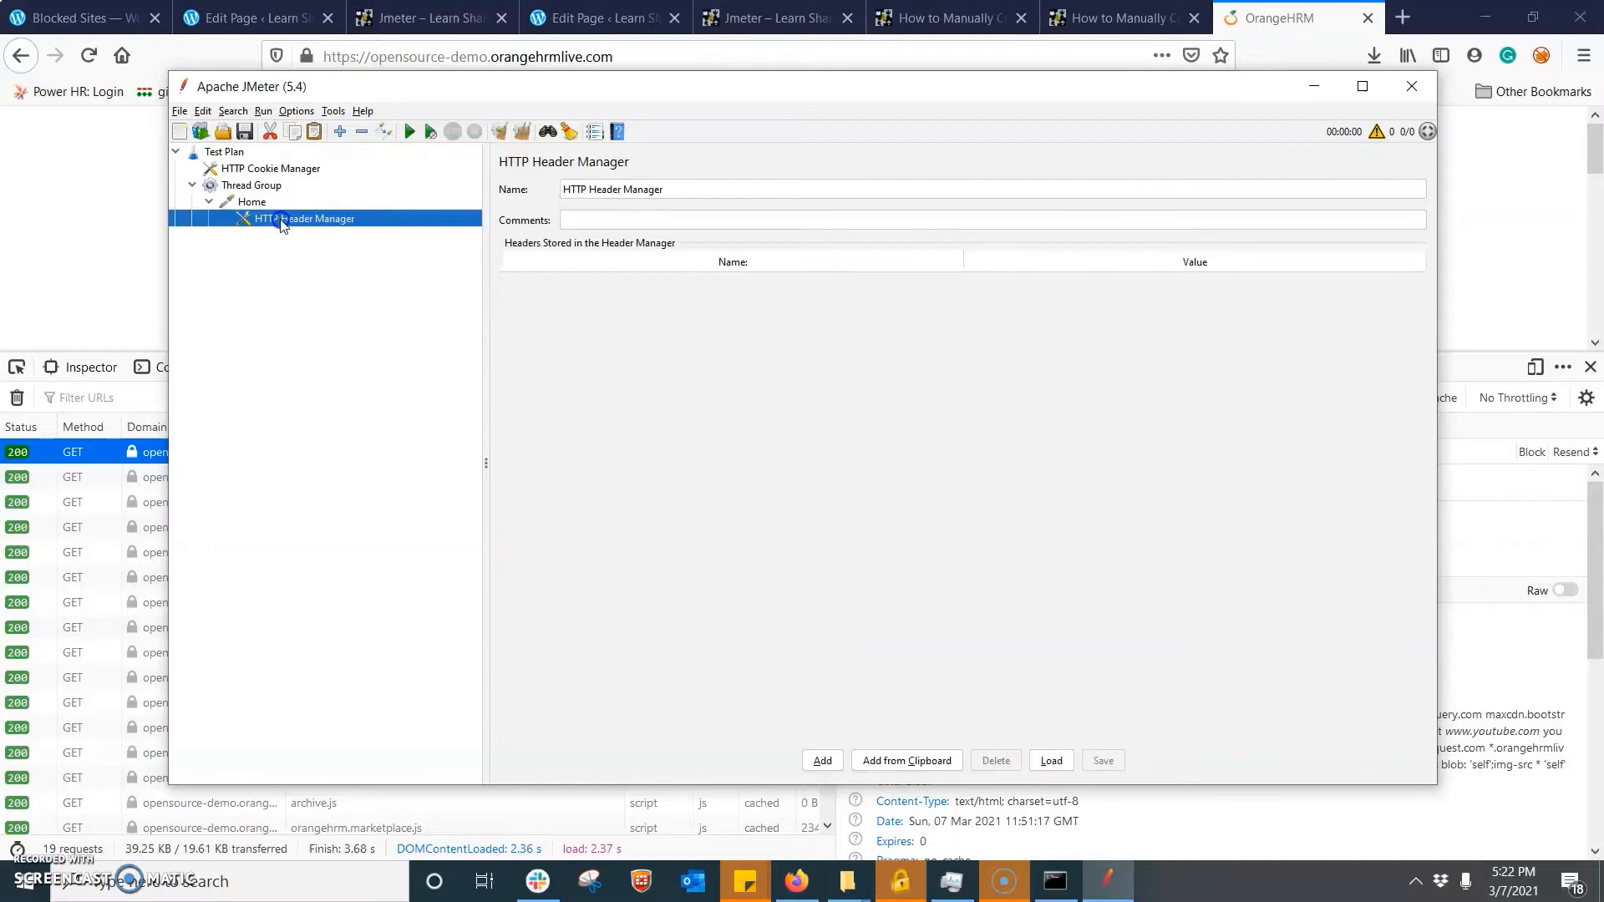
drag(264, 177, 263, 177)
- Add an HTTP Cache Manager to the Test Plan and move it between the HTTP Header Manager and the Thread Group
click(259, 170)
right_click(255, 169)
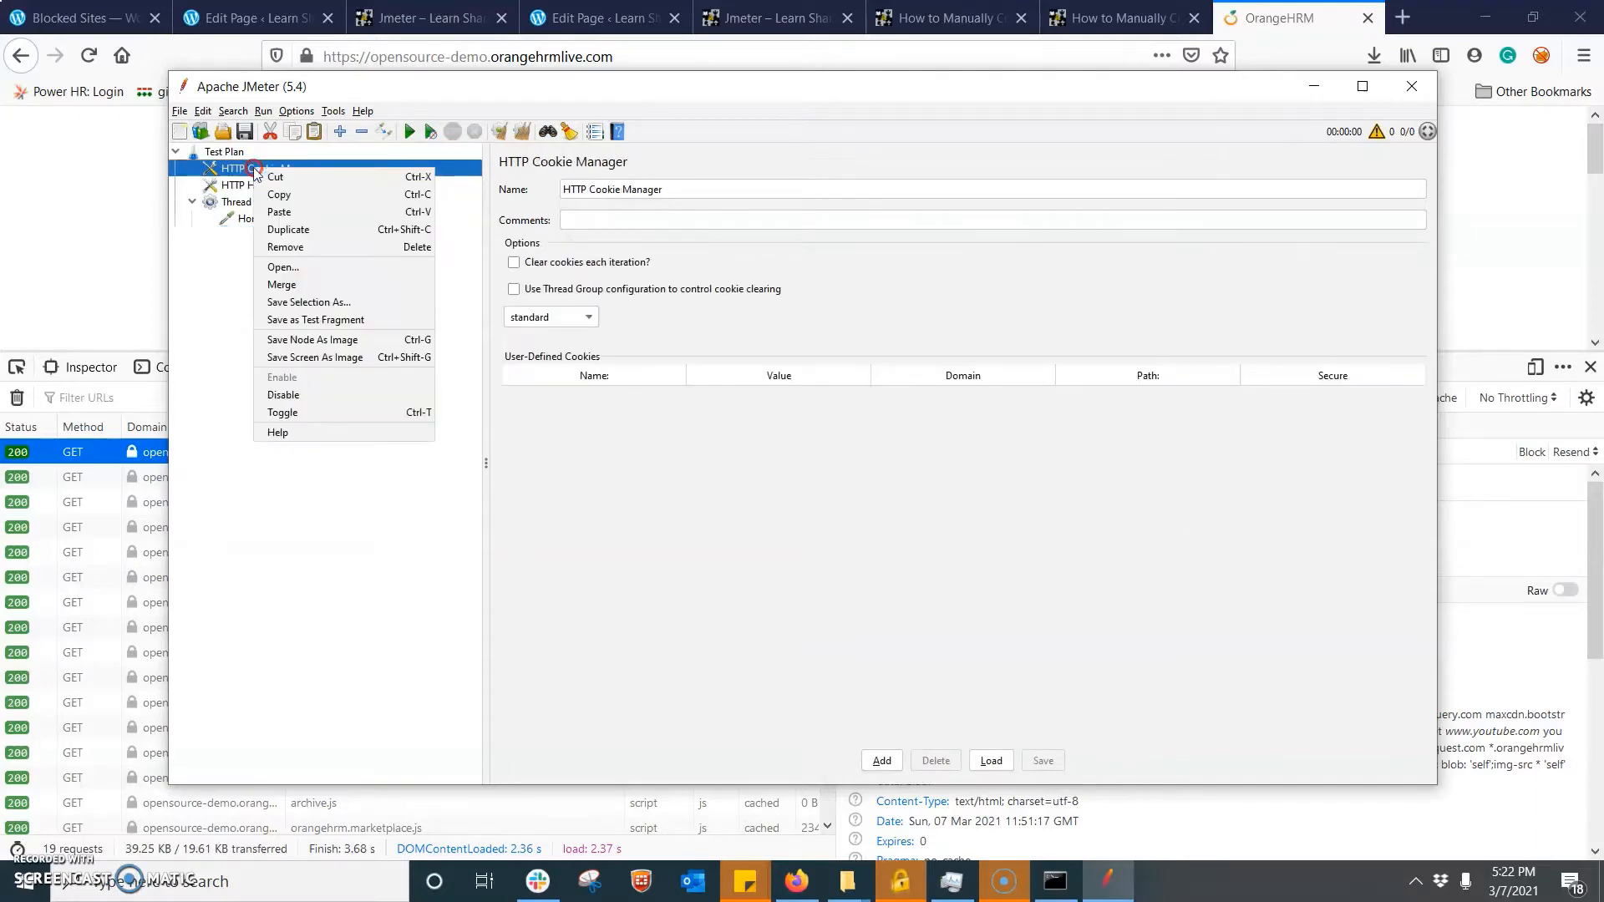
click(219, 151)
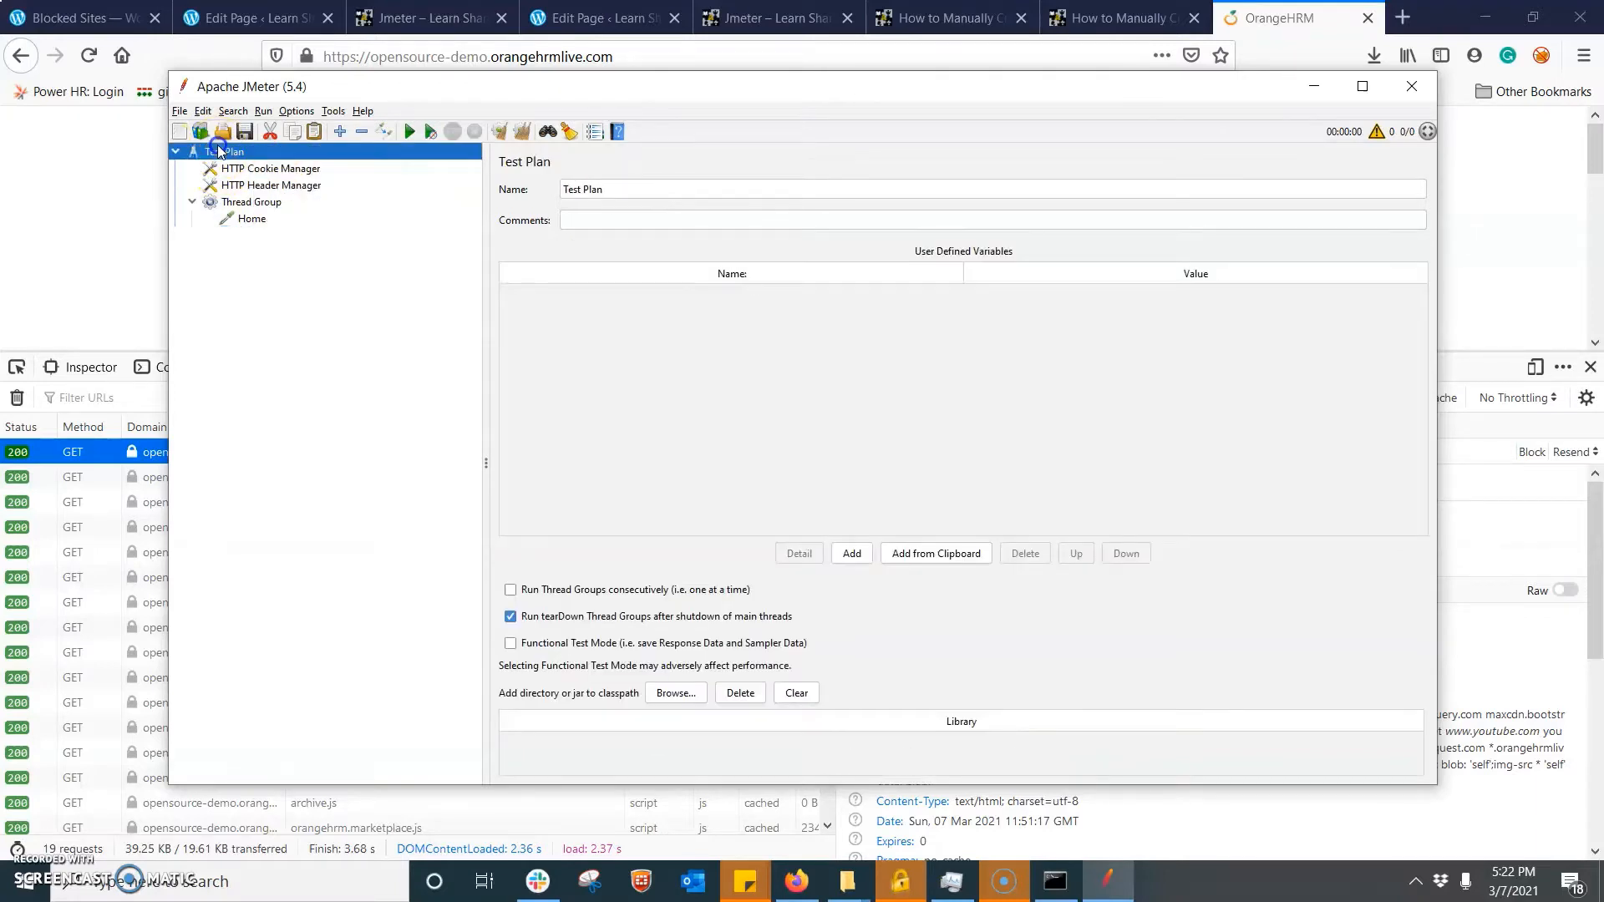
right_click(219, 151)
mouse_move(309, 154)
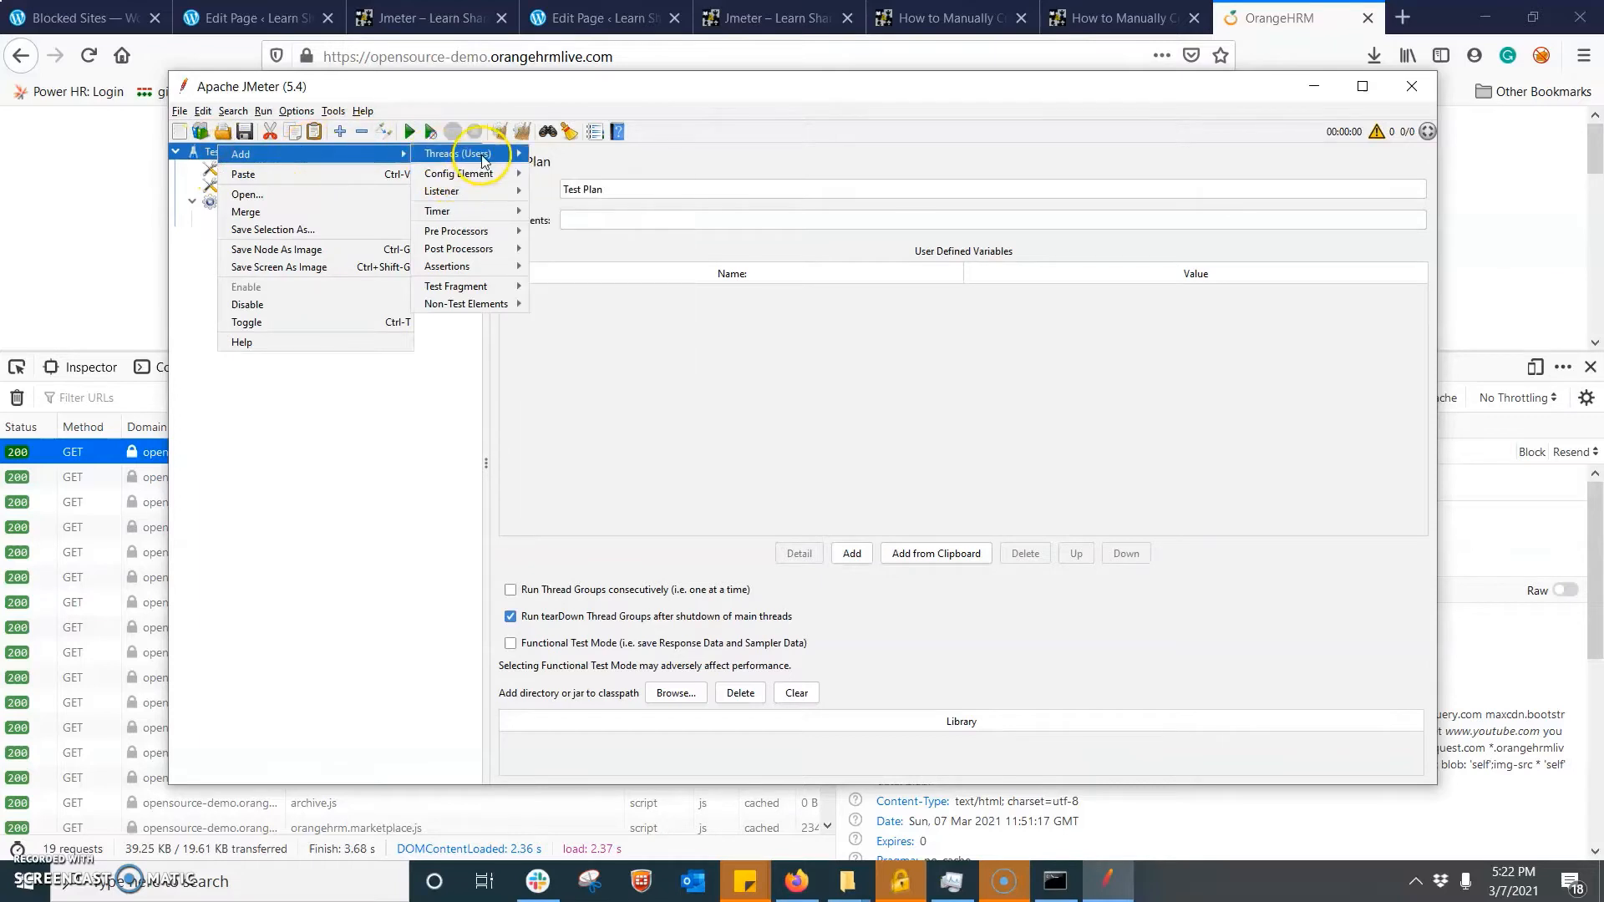
mouse_move(484, 173)
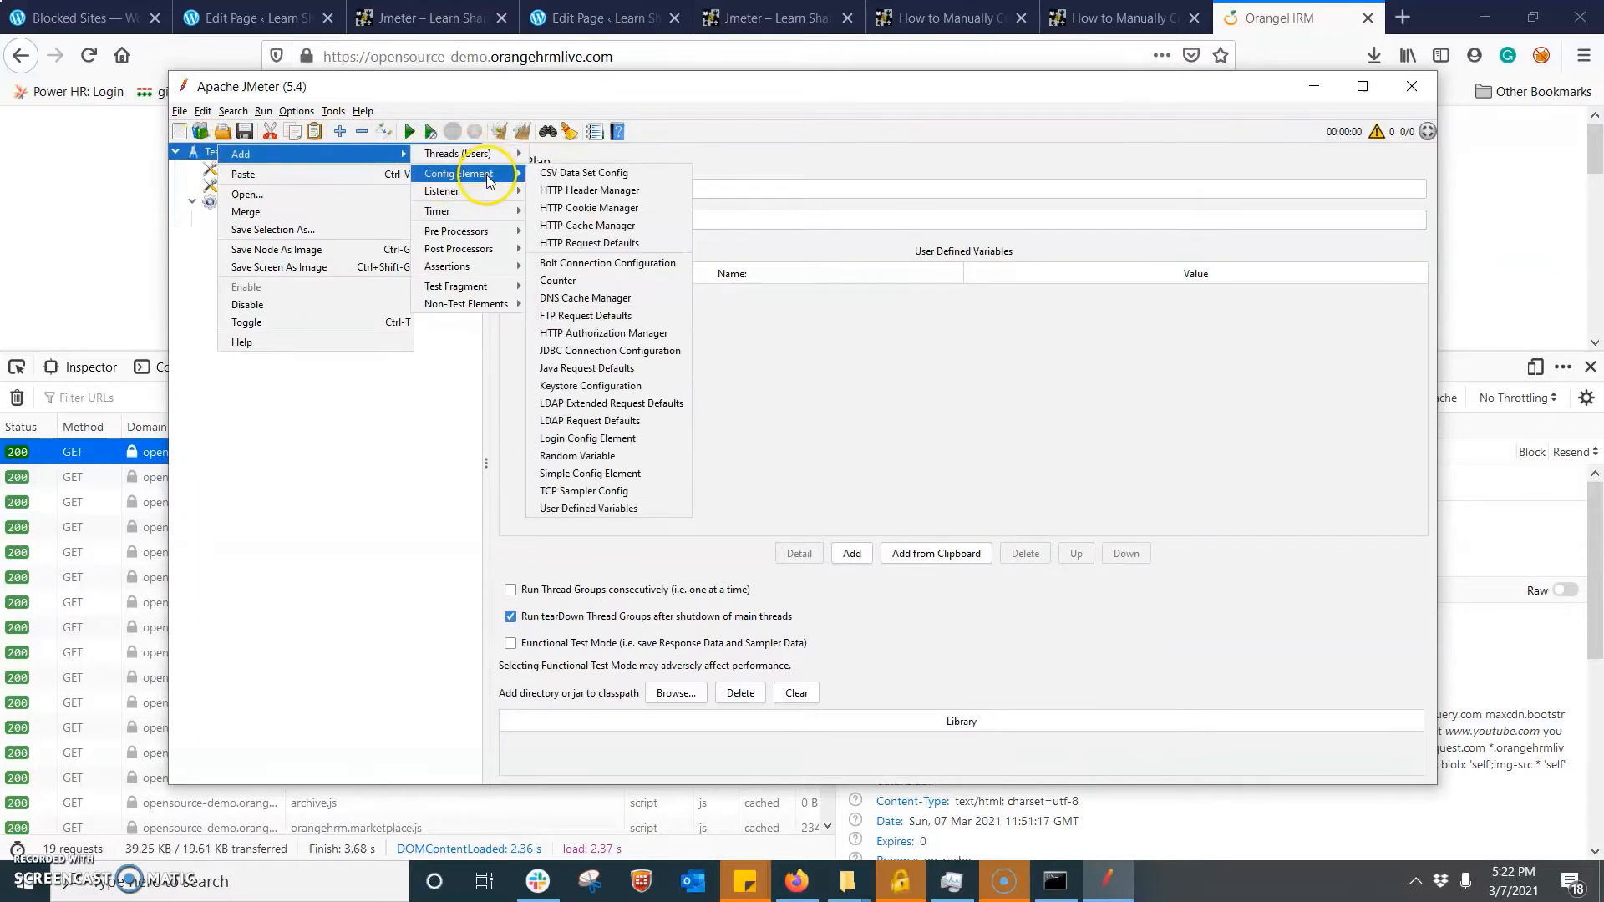
click(610, 226)
drag(287, 235, 267, 204)
- Add a View Results Tree listener to the Thread Group
click(251, 218)
right_click(252, 221)
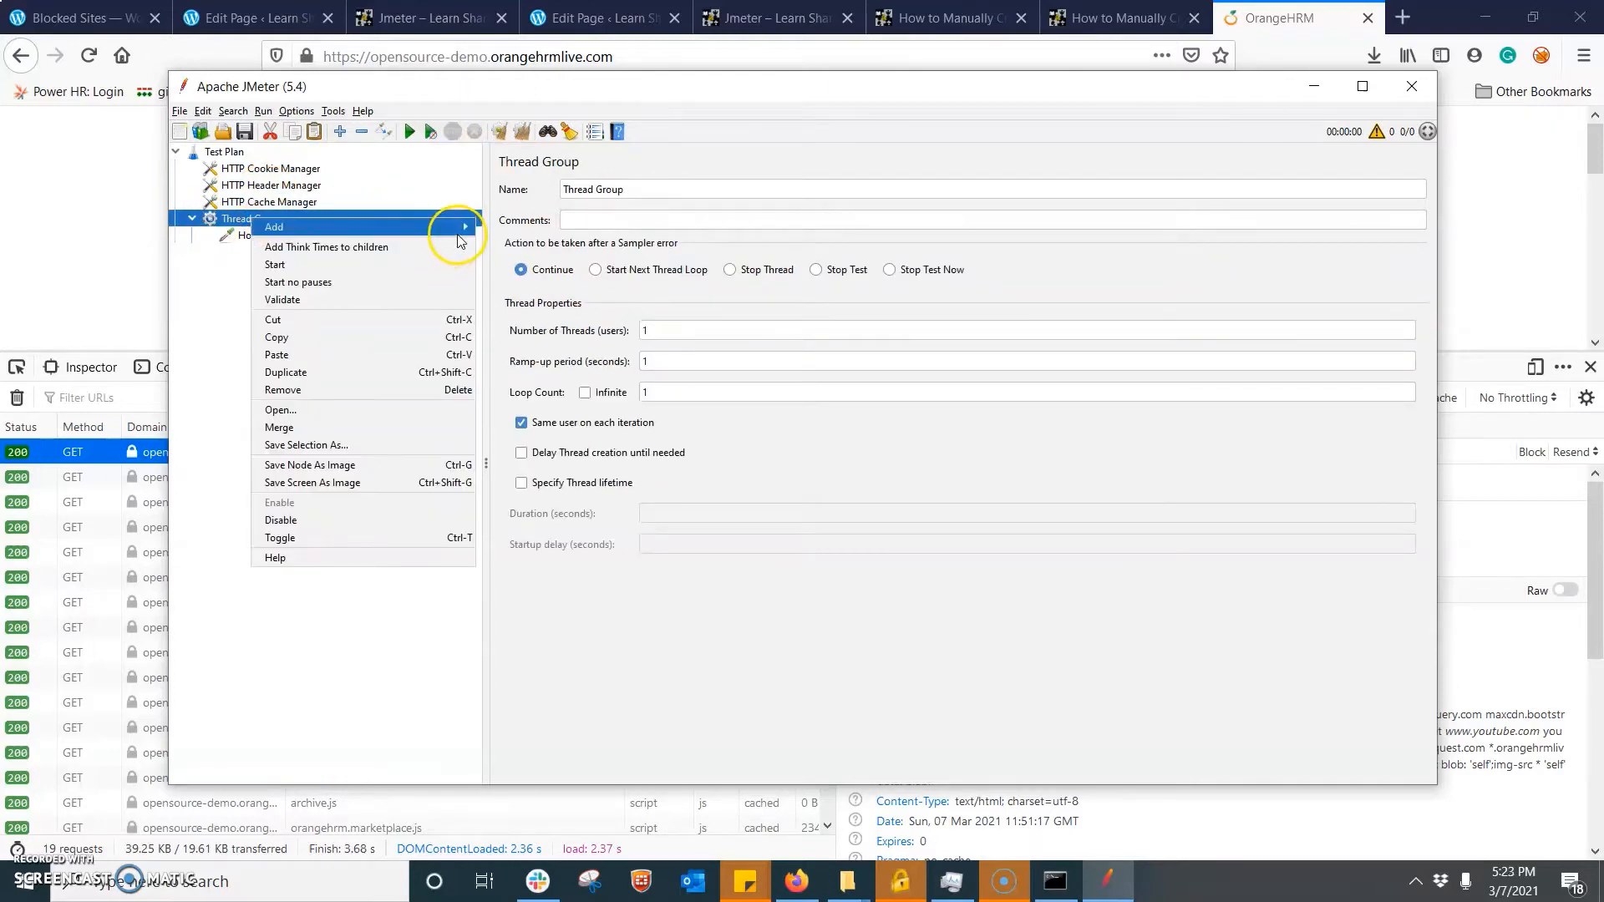
mouse_move(455, 226)
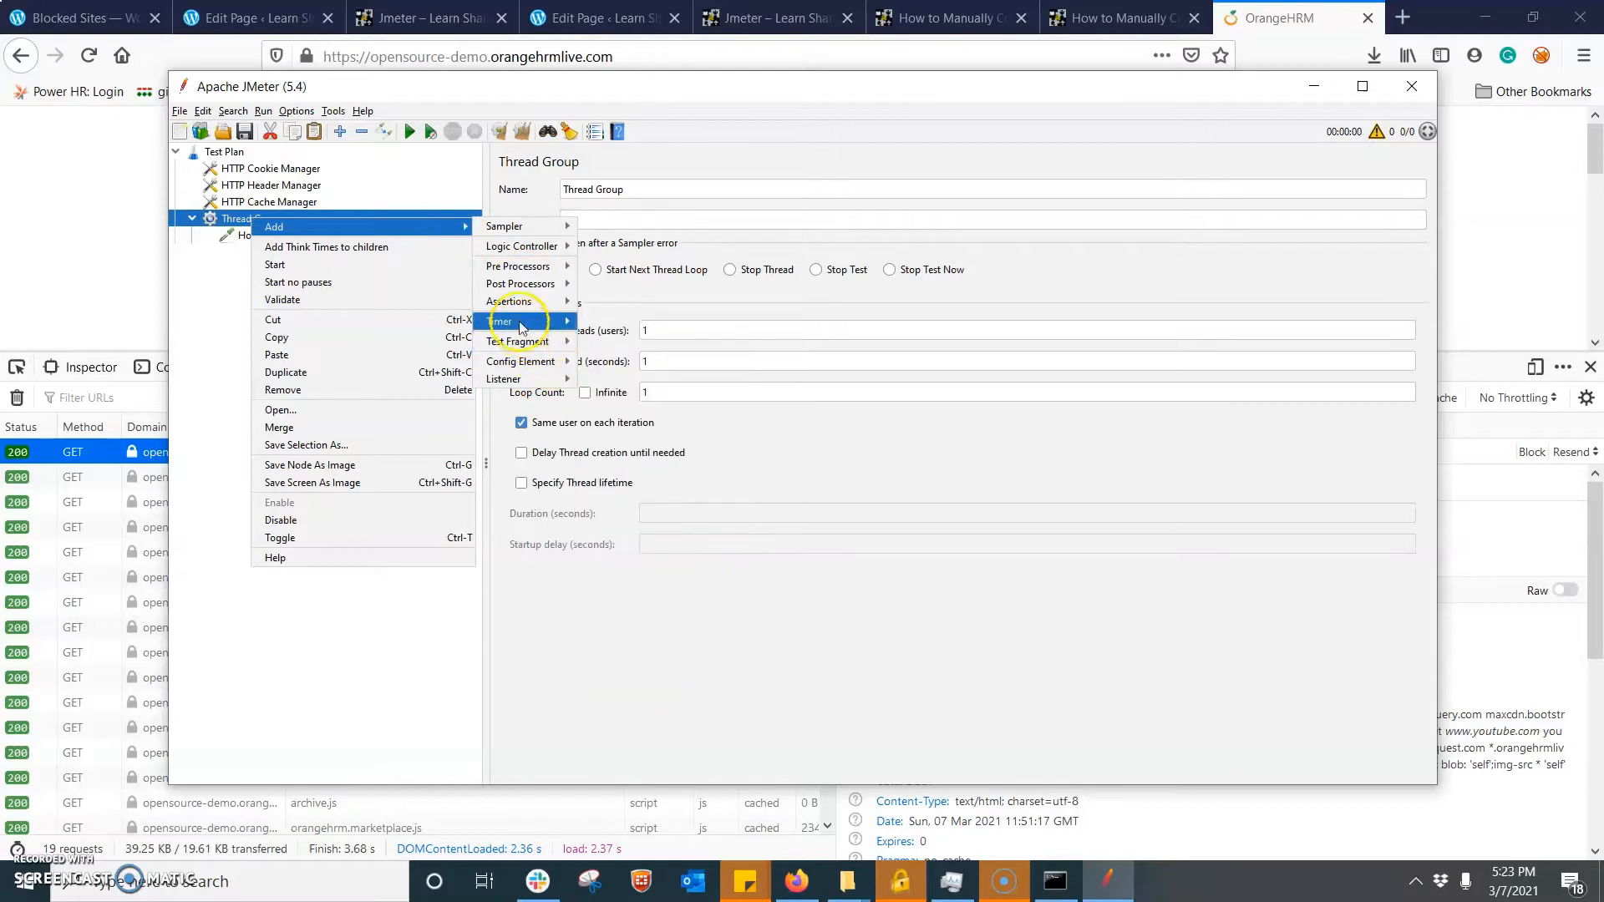
mouse_move(518, 226)
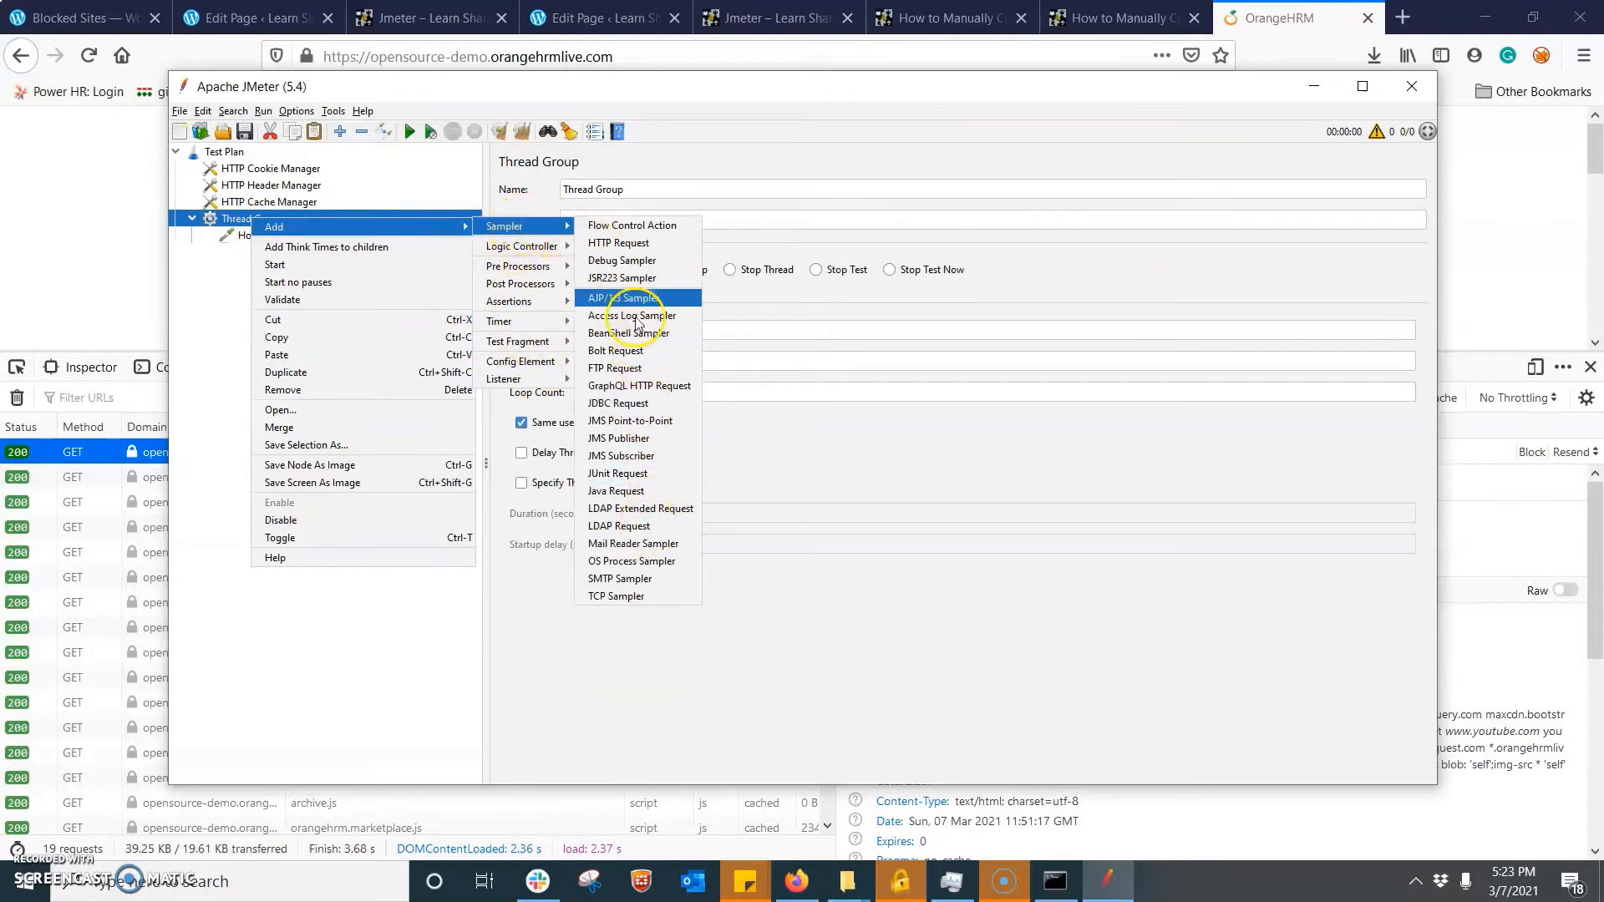
mouse_move(535, 379)
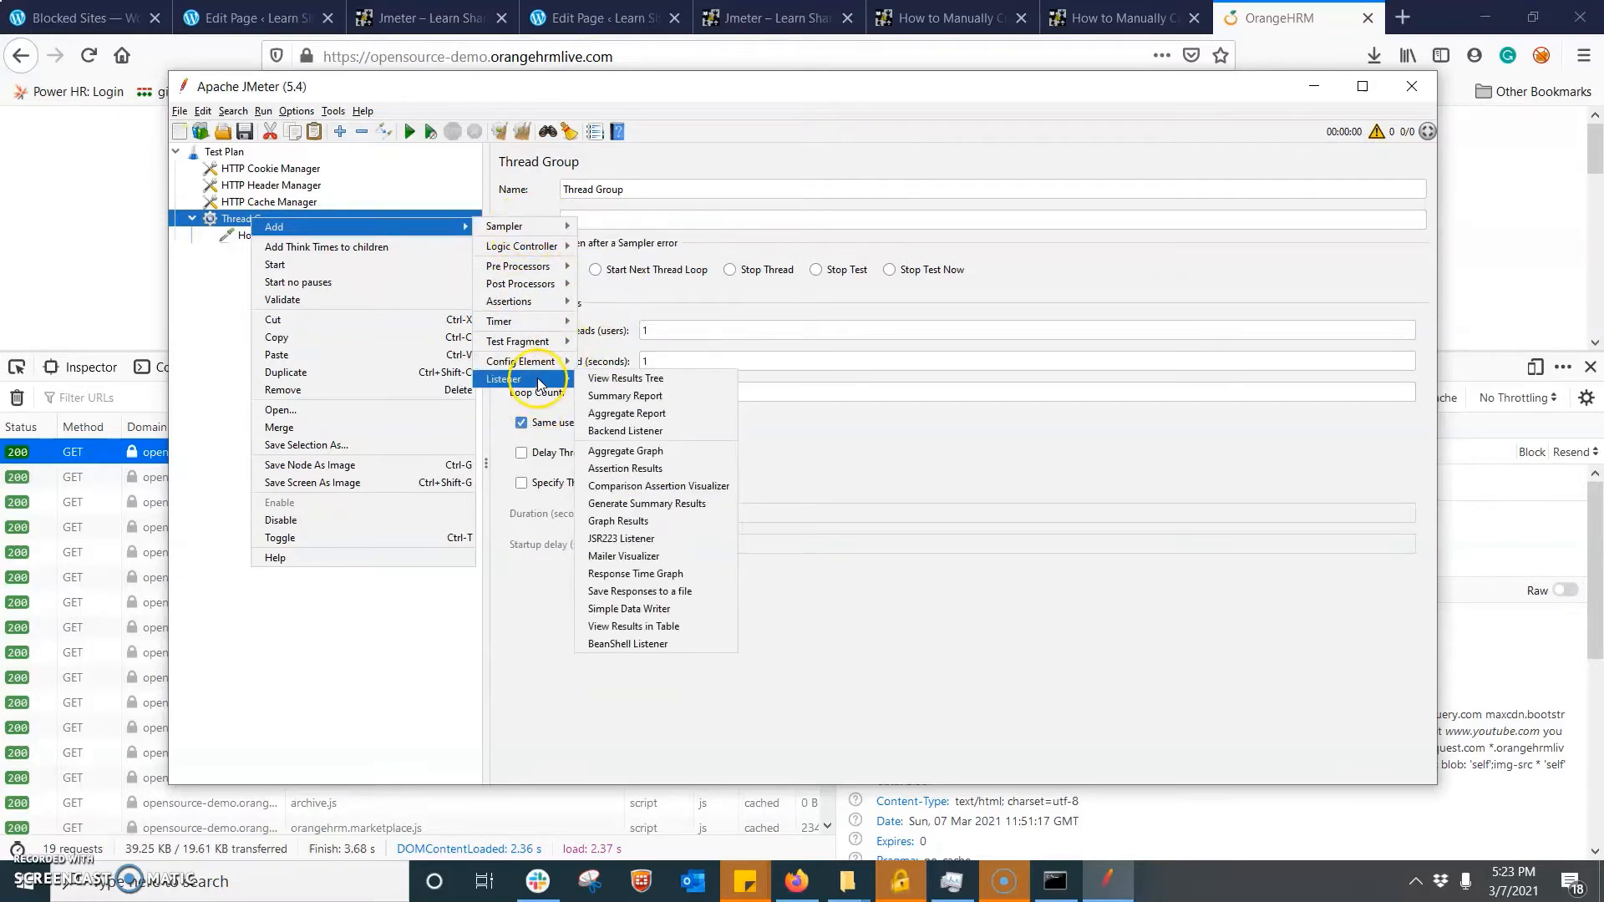
click(625, 378)
- Copy the root document GET request's request headers in Firefox and add them from the clipboard to the HTTP Header Manager in JMeter
click(248, 238)
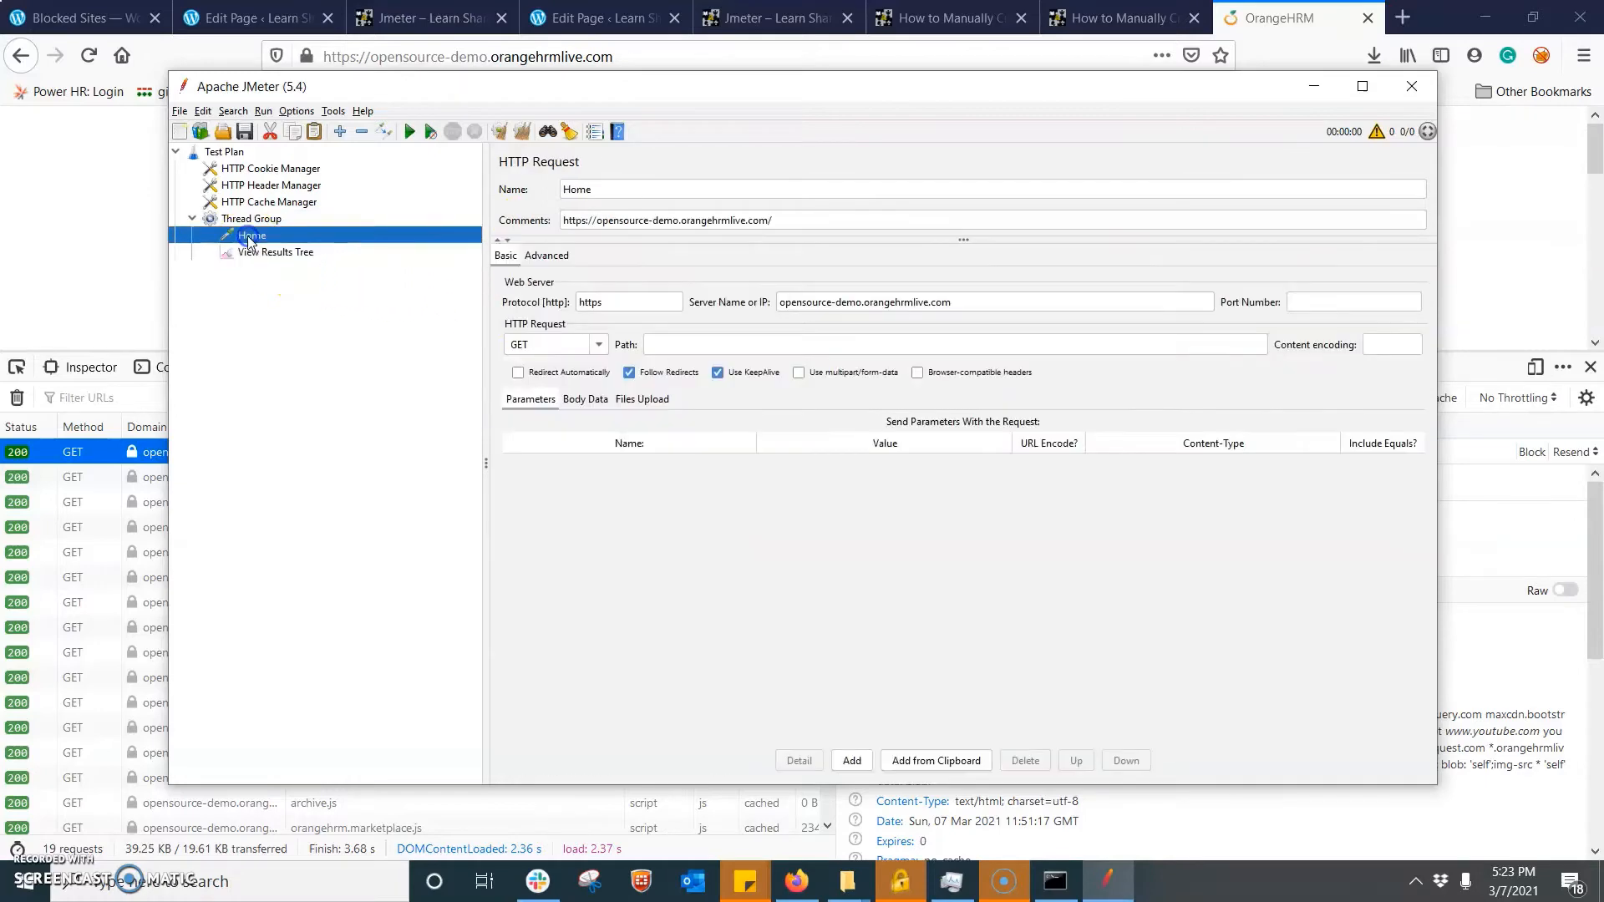
click(297, 191)
click(86, 268)
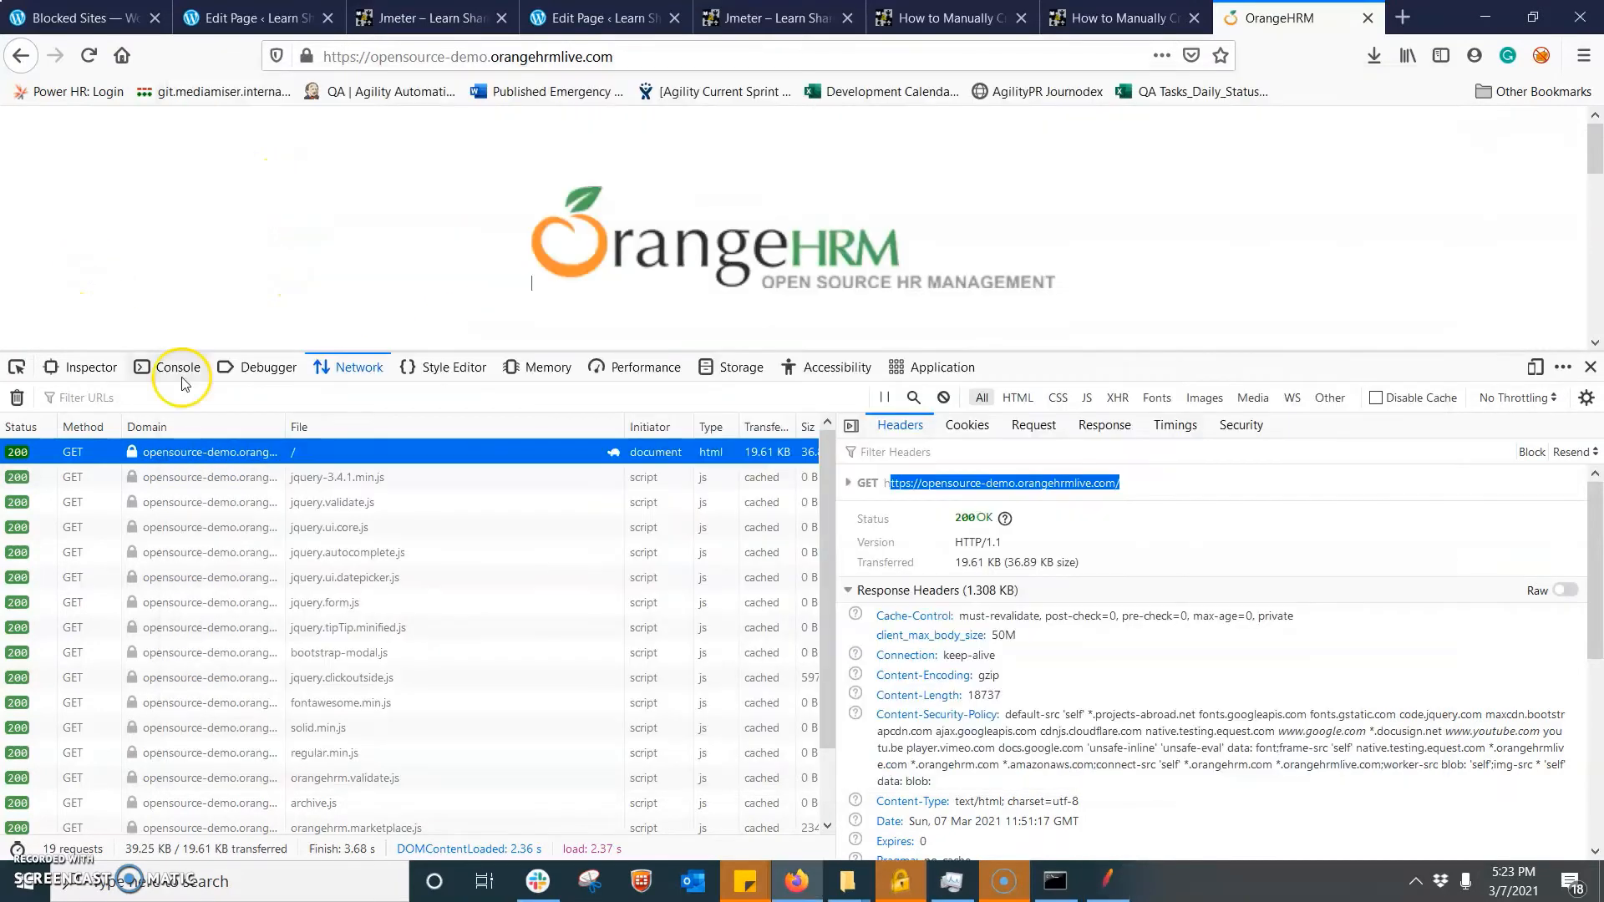
right_click(210, 454)
mouse_move(364, 462)
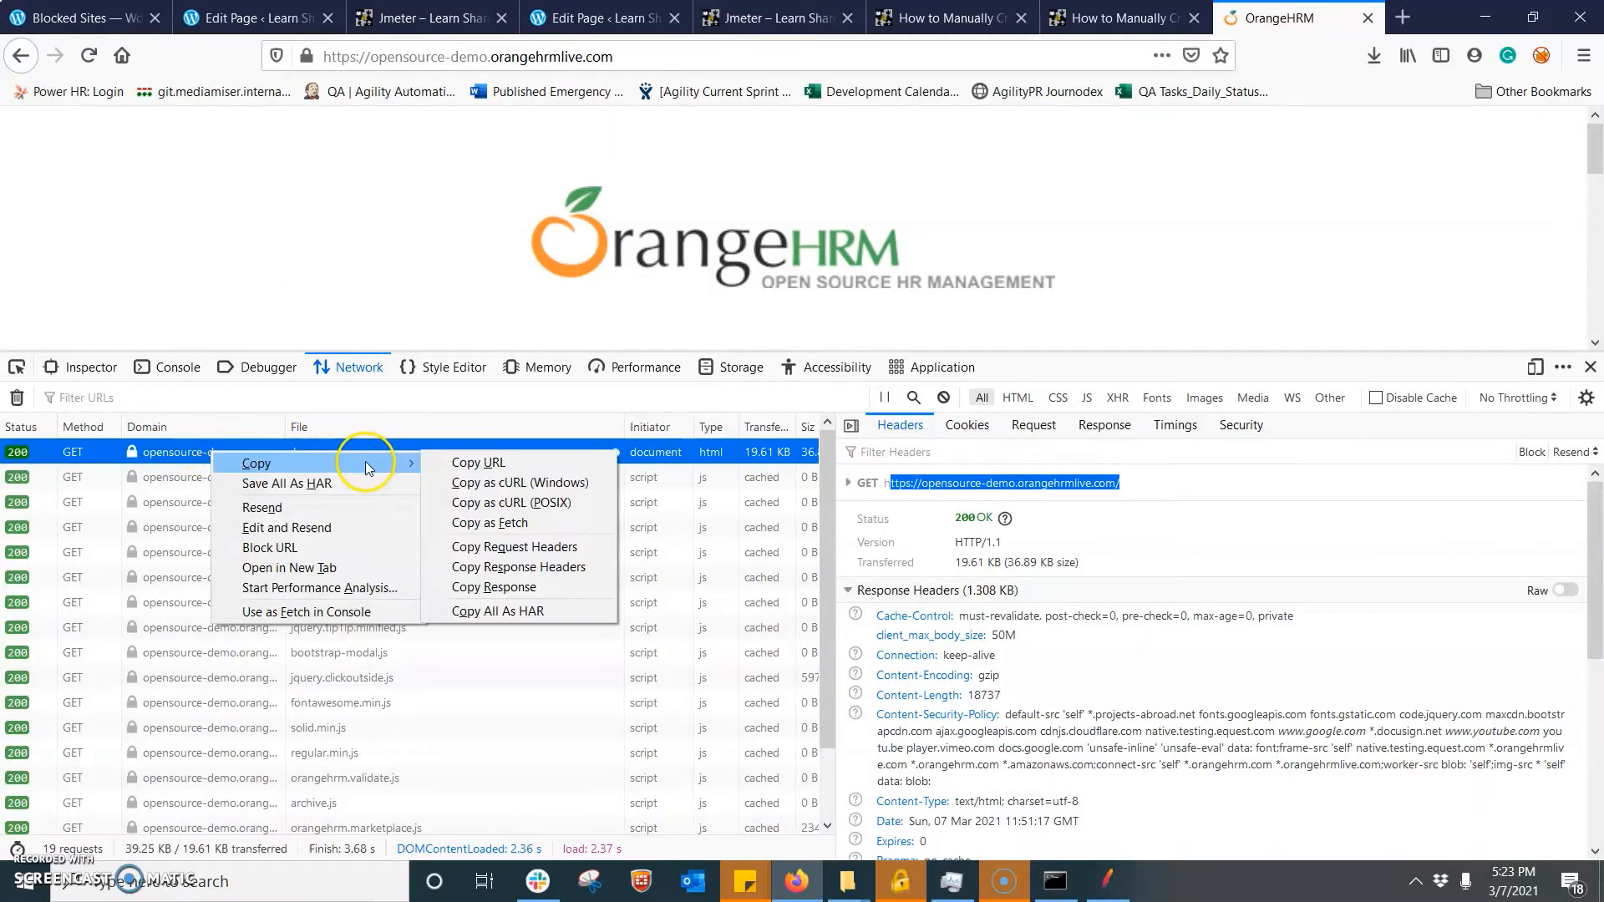
click(534, 541)
click(1108, 880)
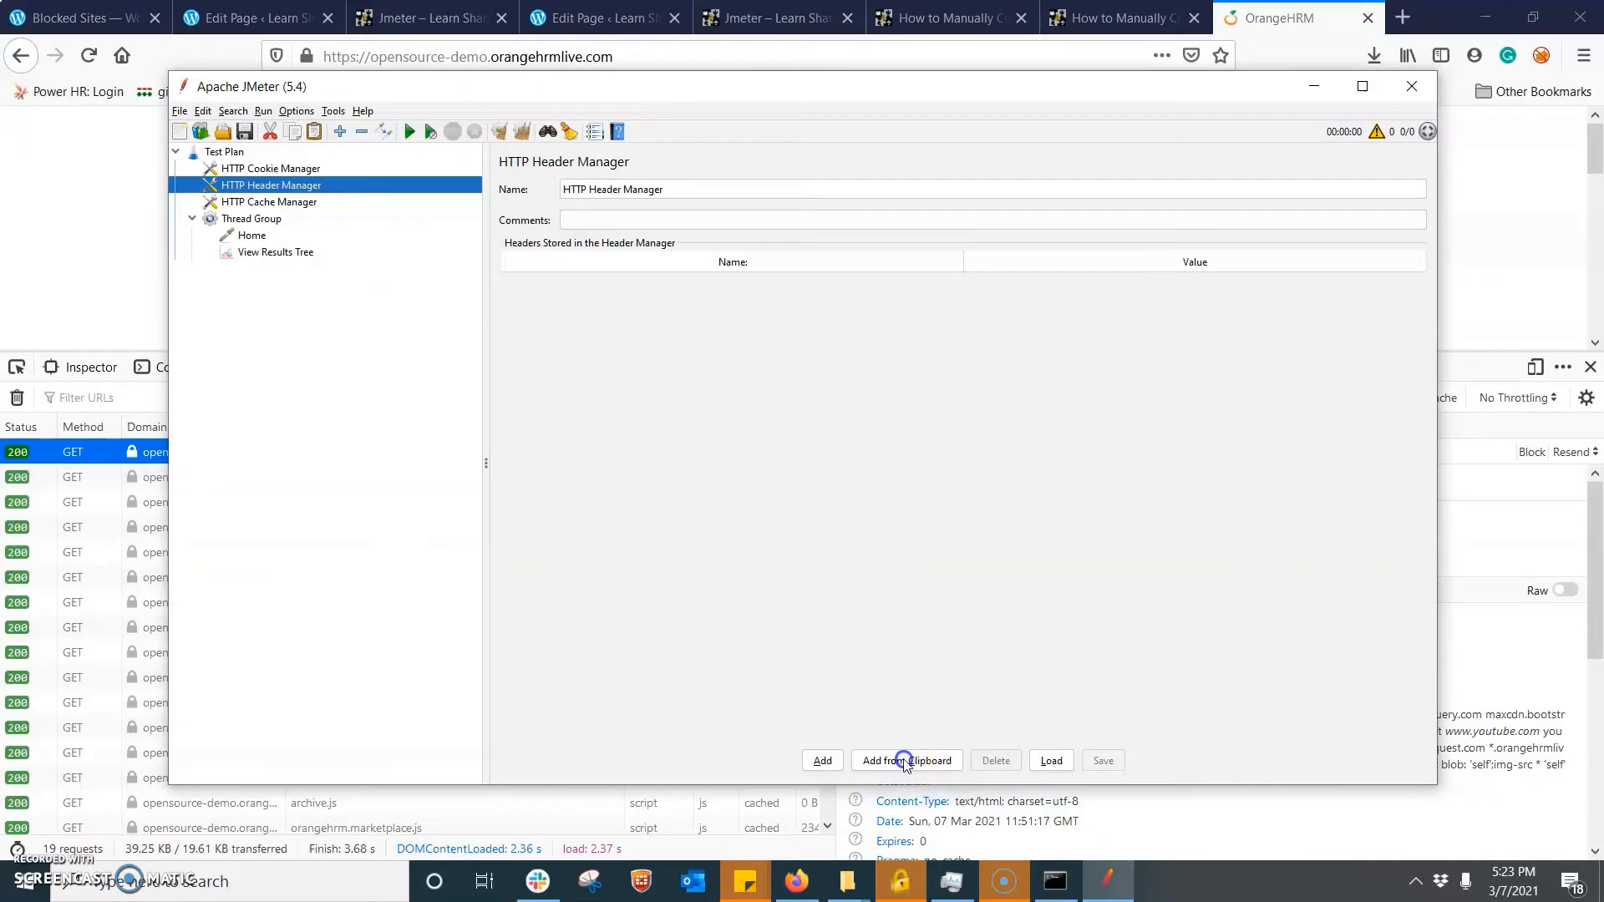
click(904, 760)
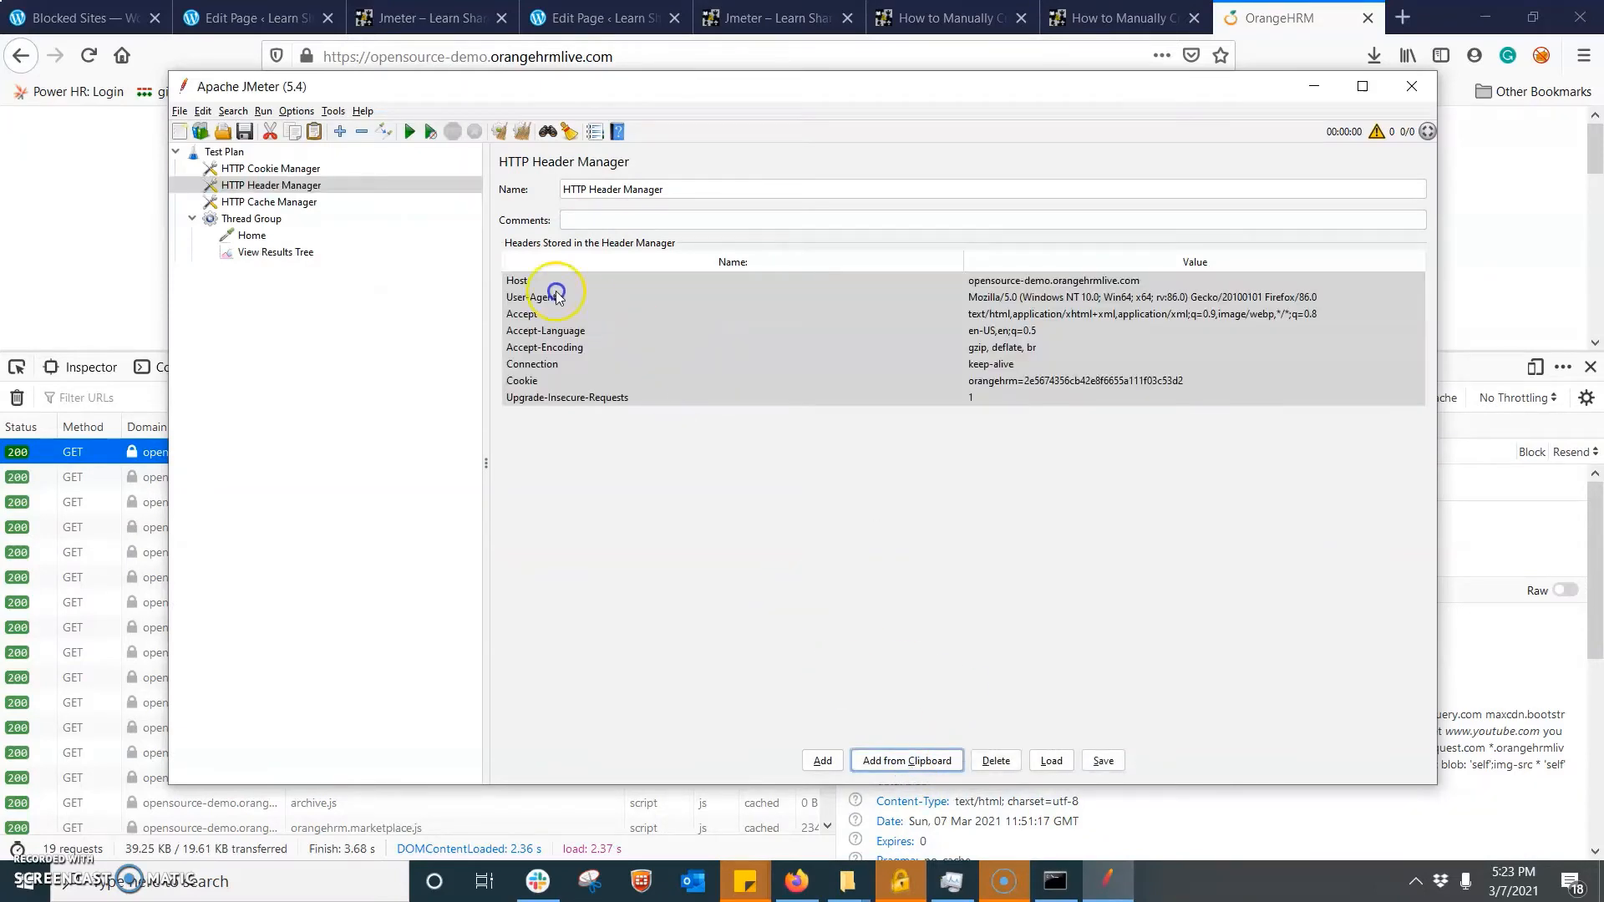
- Review the headers stored in the HTTP Header Manager, including Host, User-Agent, Accept, Accept-Encoding and Cookie
click(536, 279)
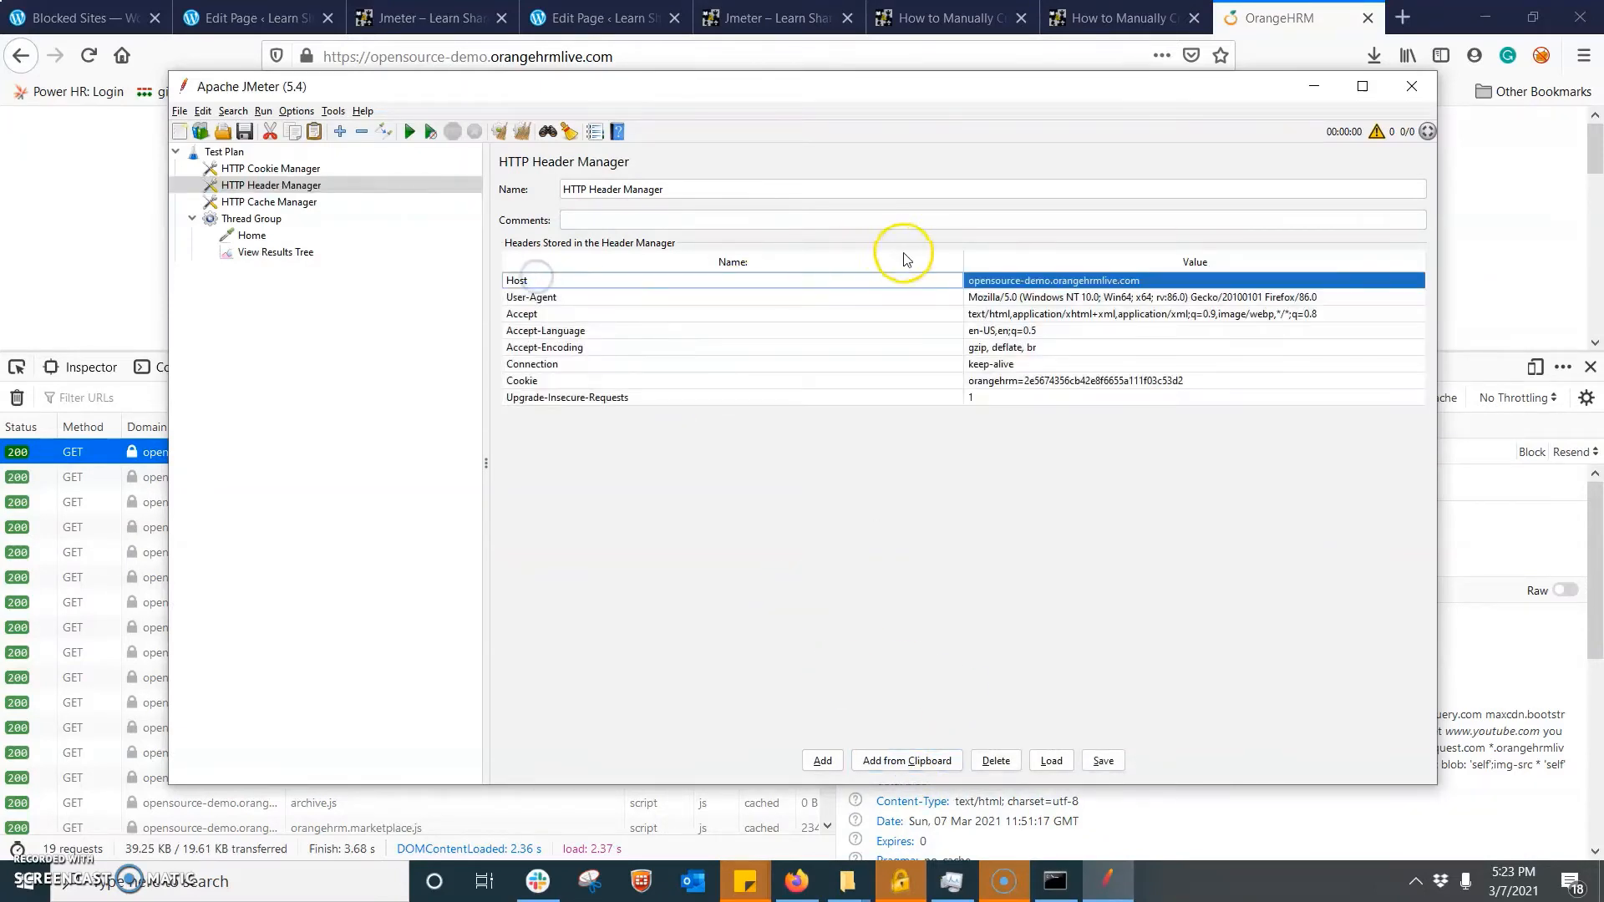
click(528, 297)
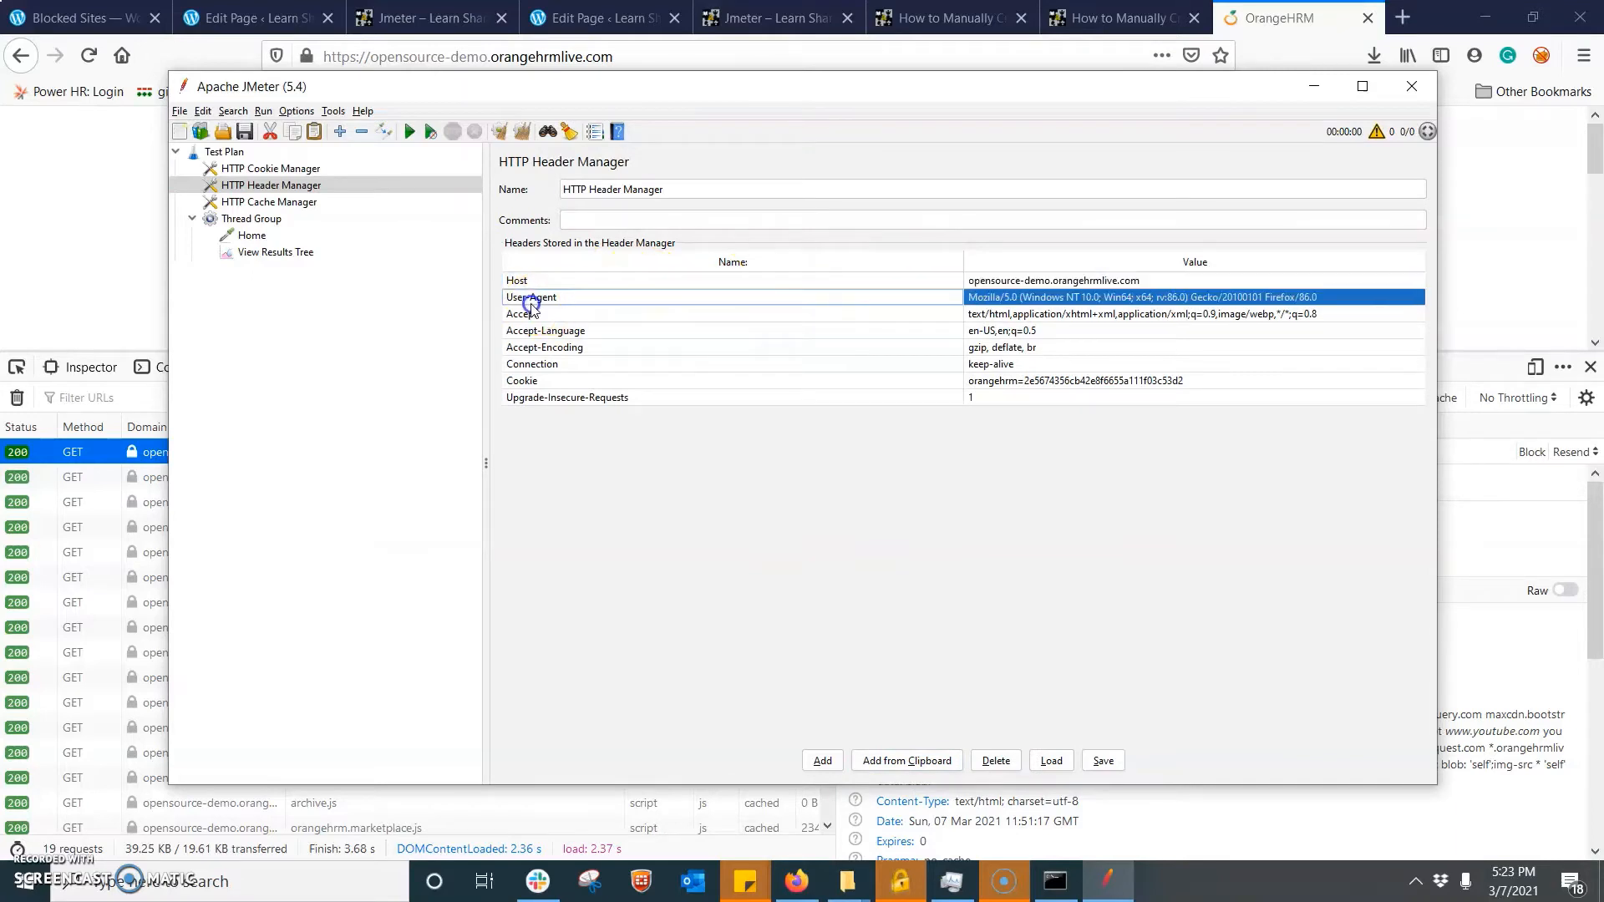
click(639, 318)
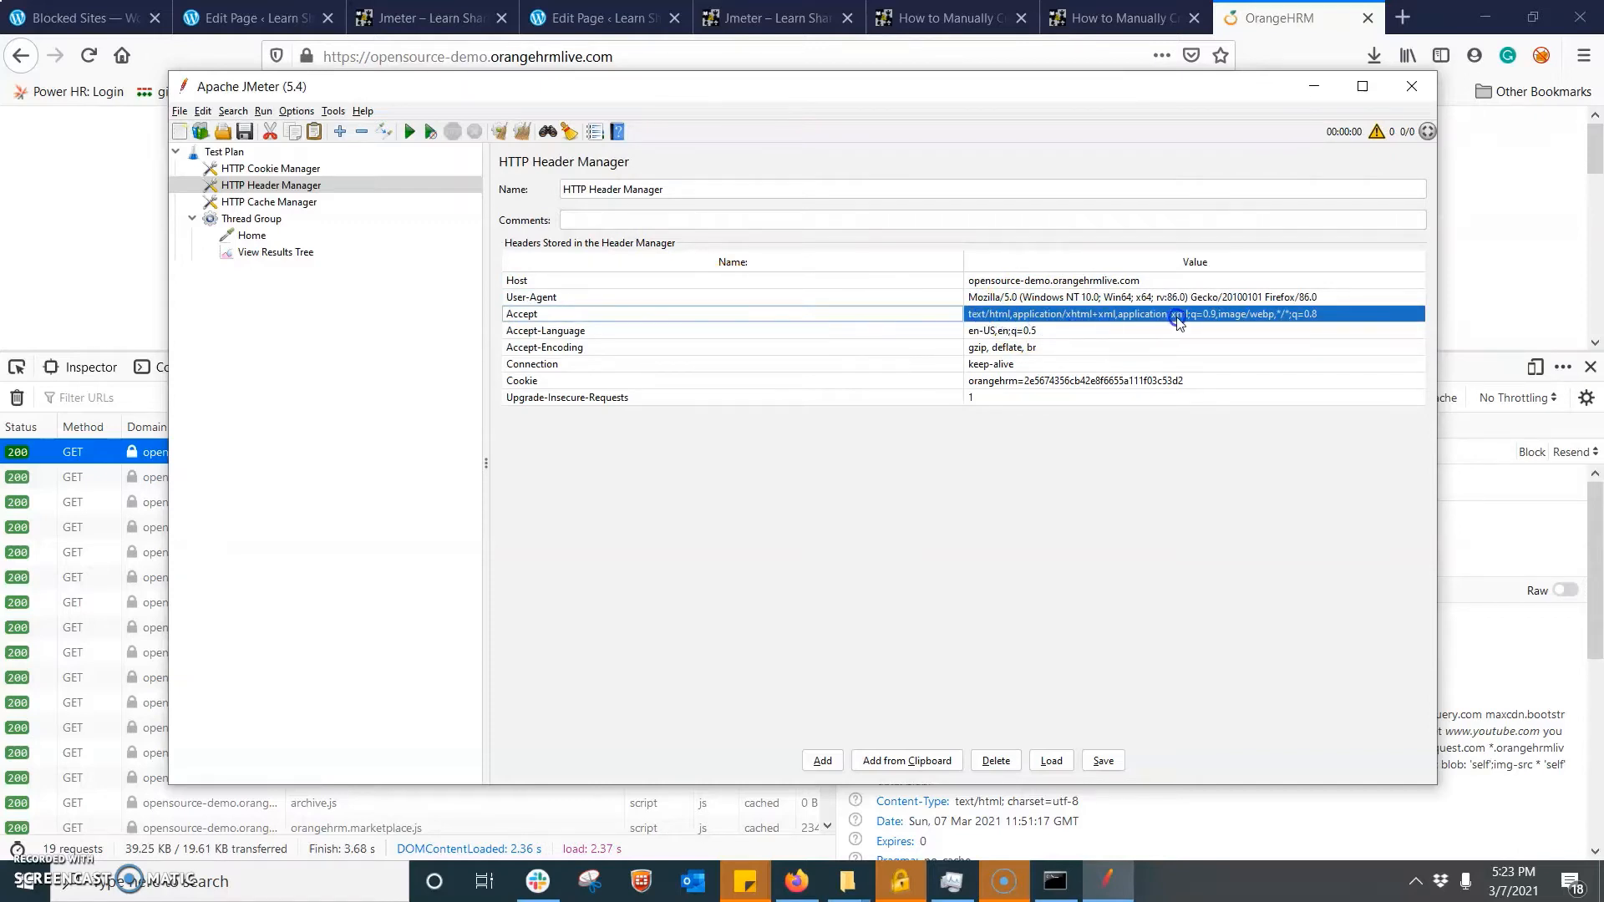
click(536, 338)
click(540, 351)
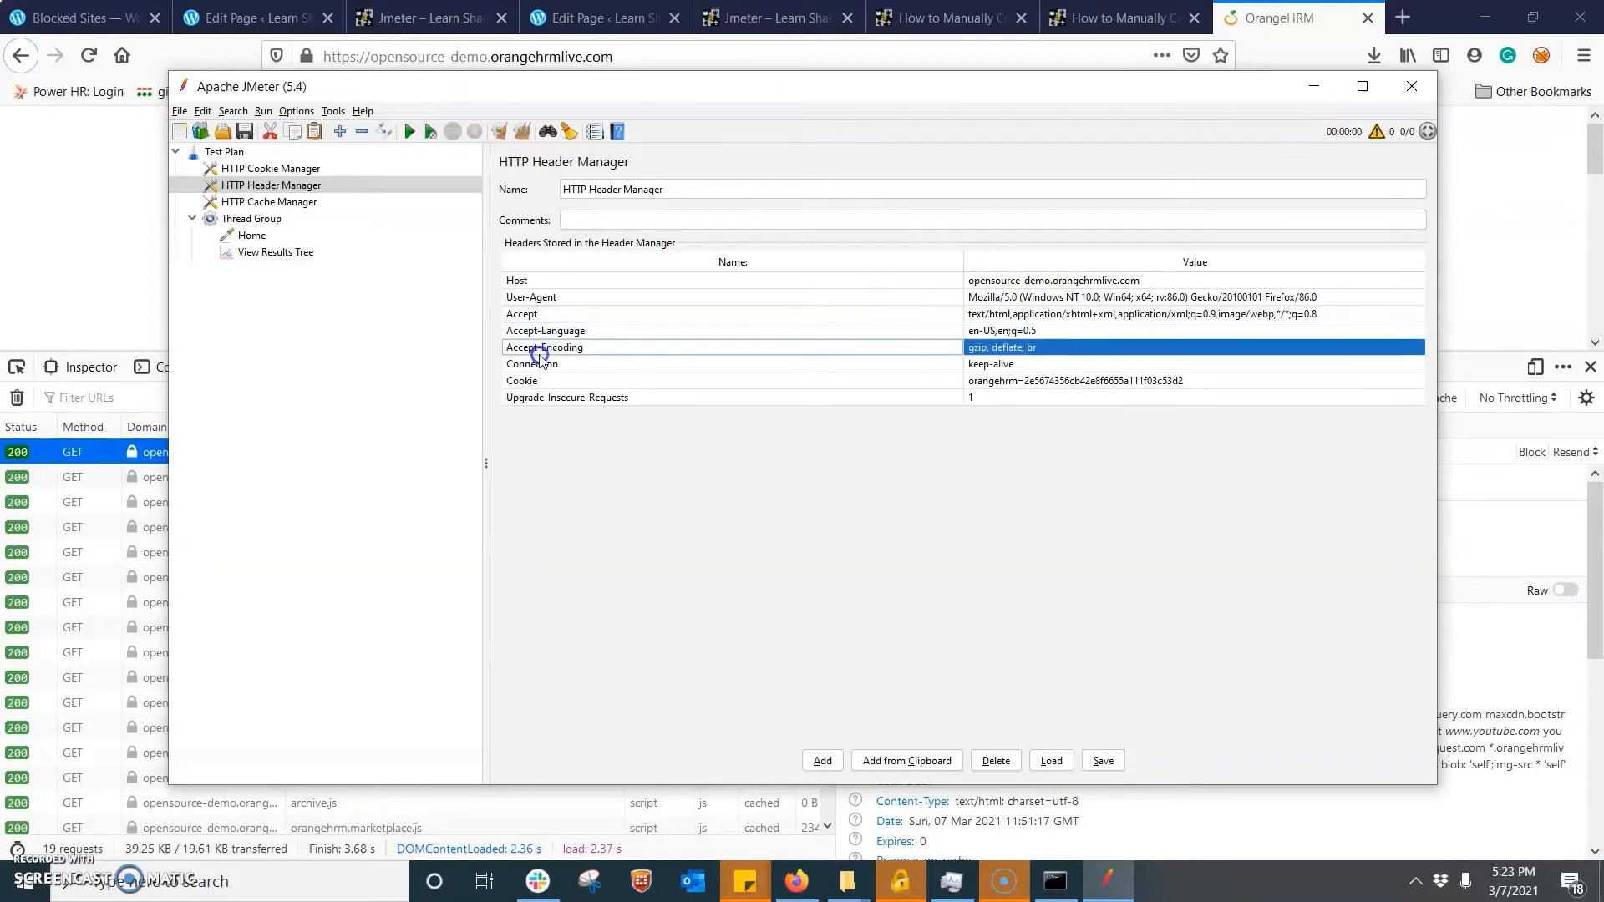
click(539, 380)
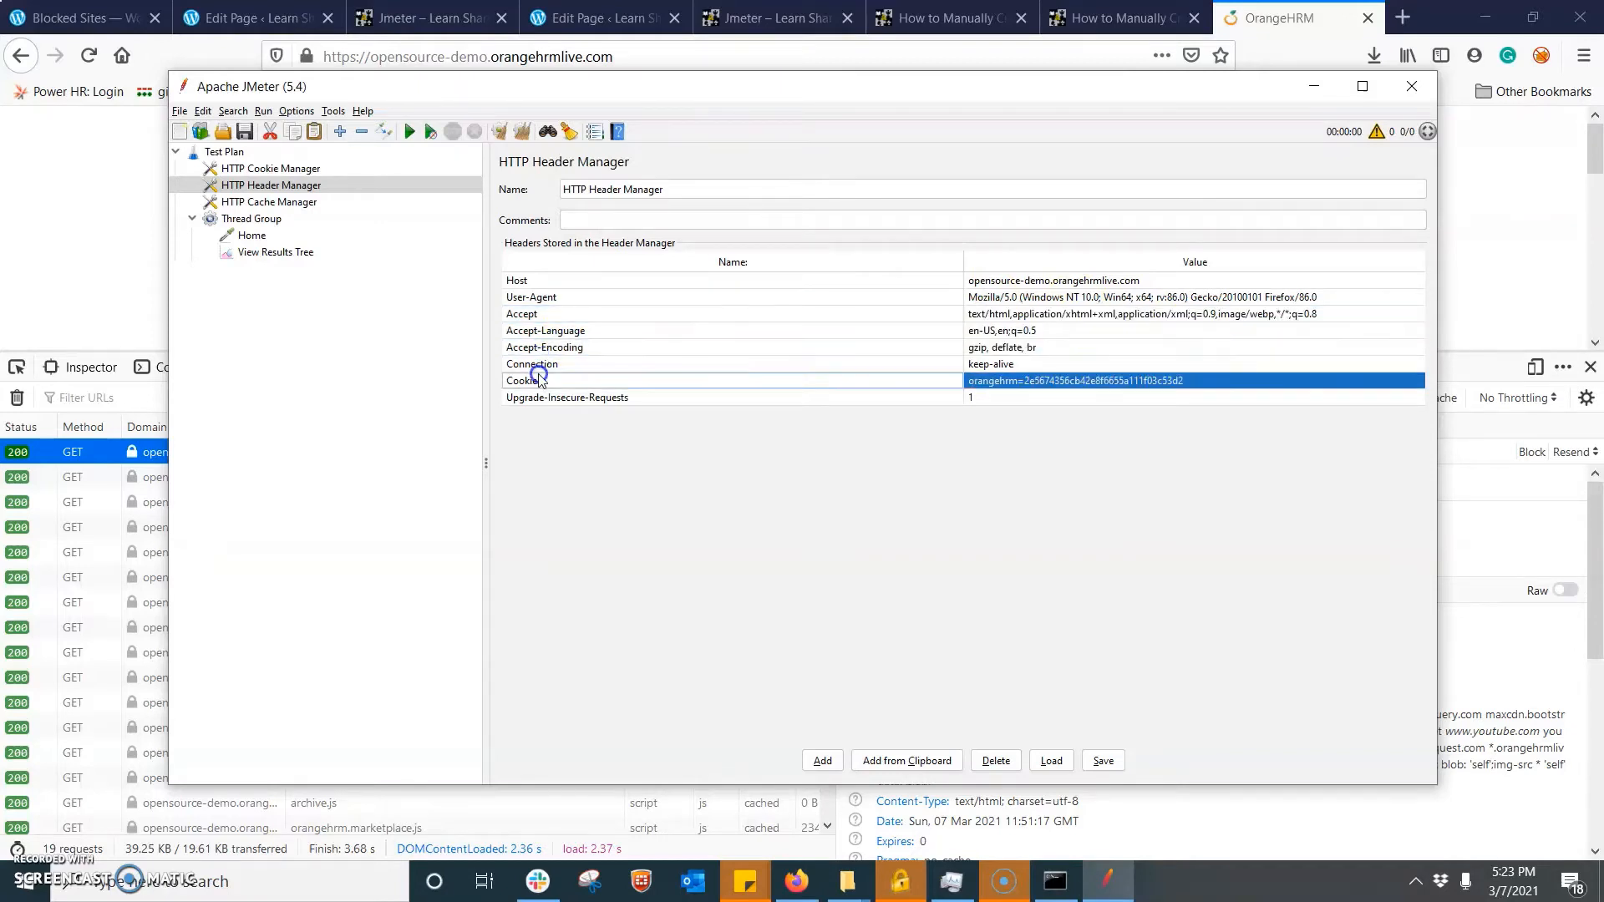
click(536, 398)
click(558, 314)
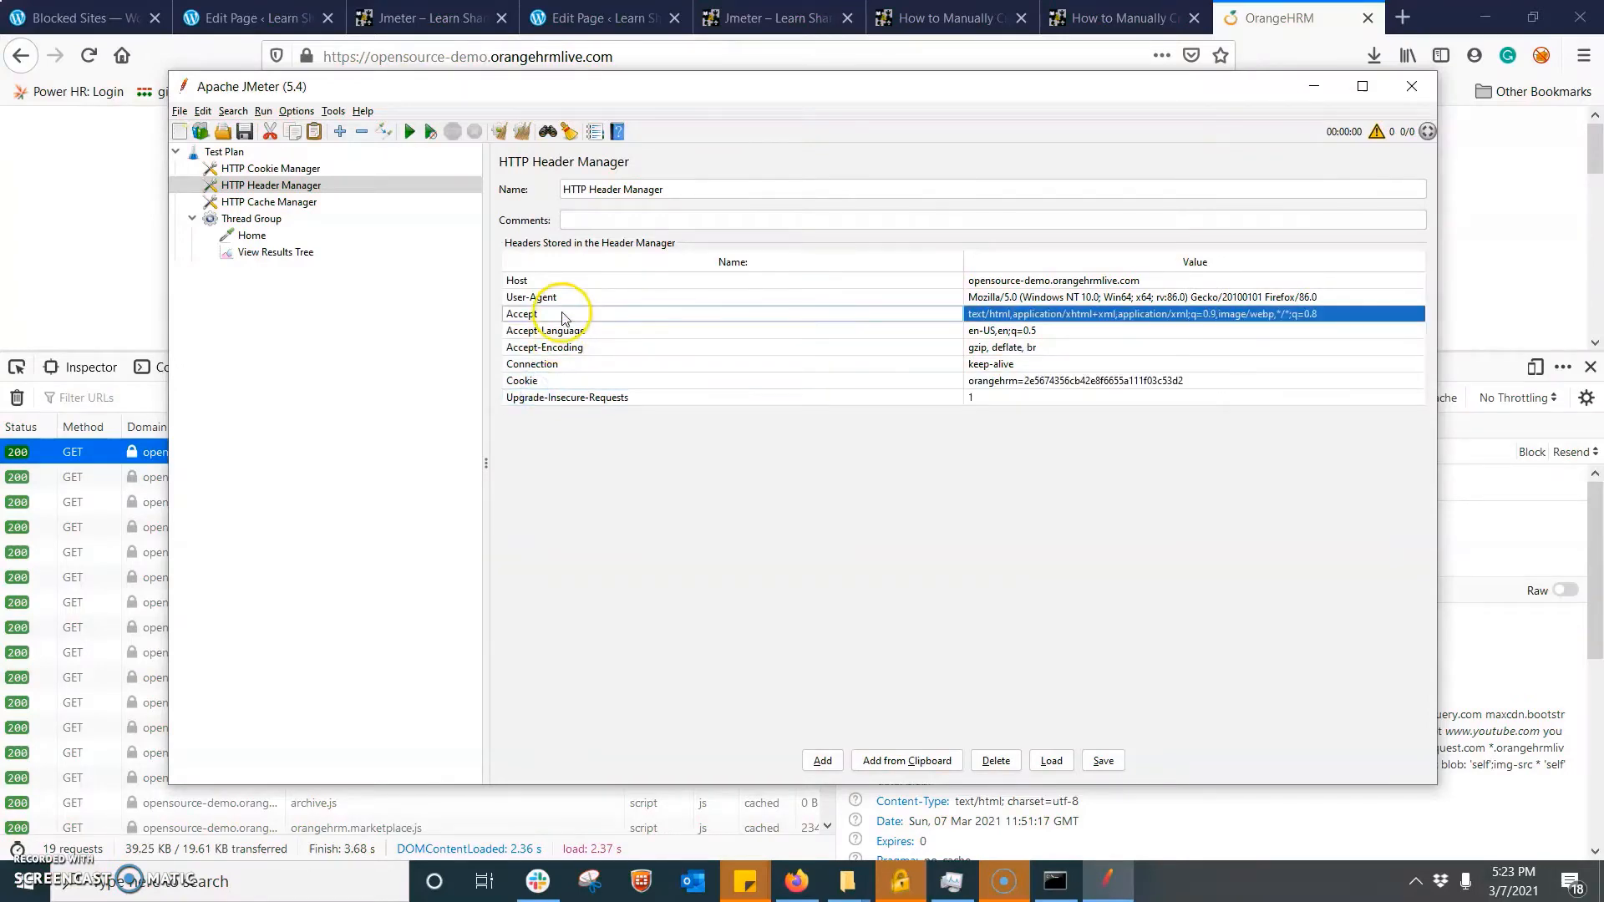
- Run the test plan from the View Results Tree listener, saving it first over the existing View Results Tree.jmx in the bin folder
click(265, 254)
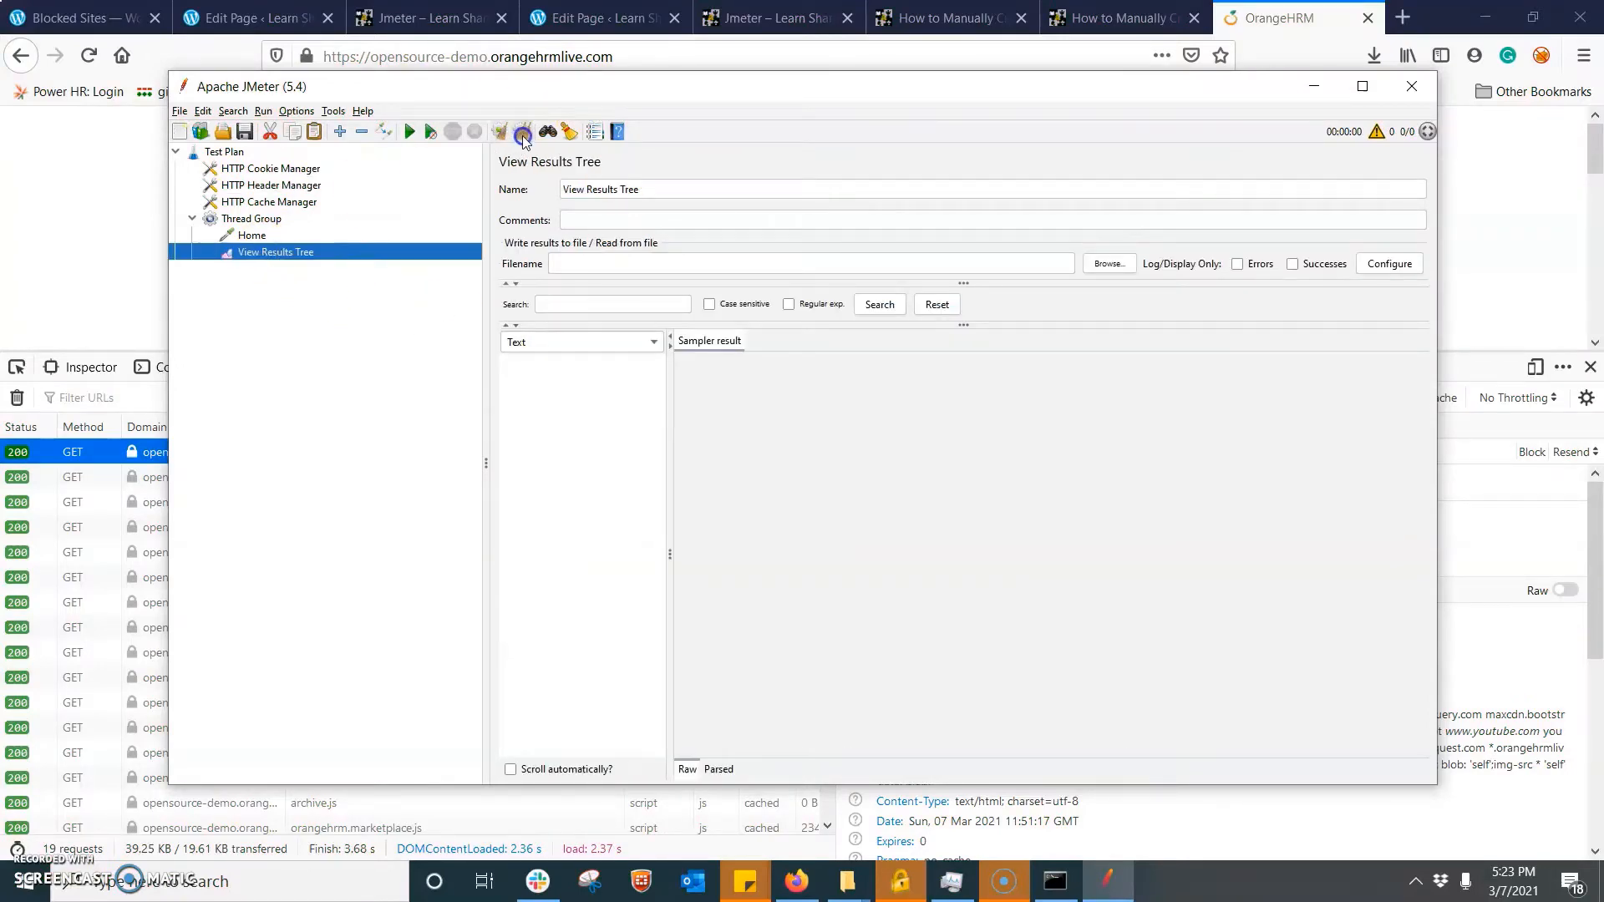
click(409, 132)
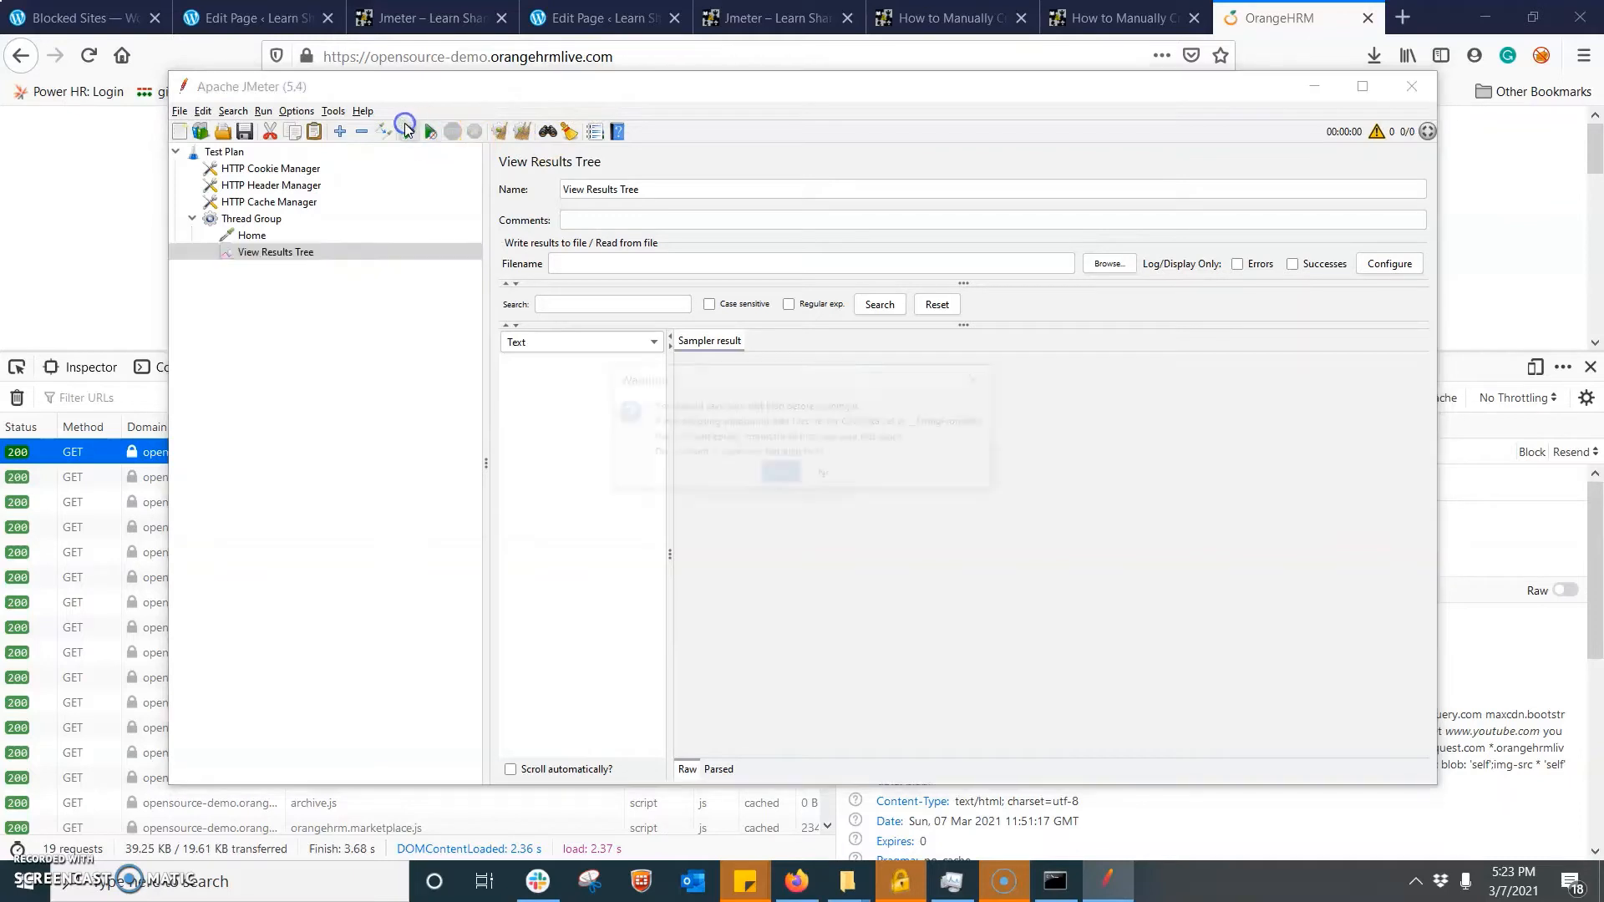
click(780, 475)
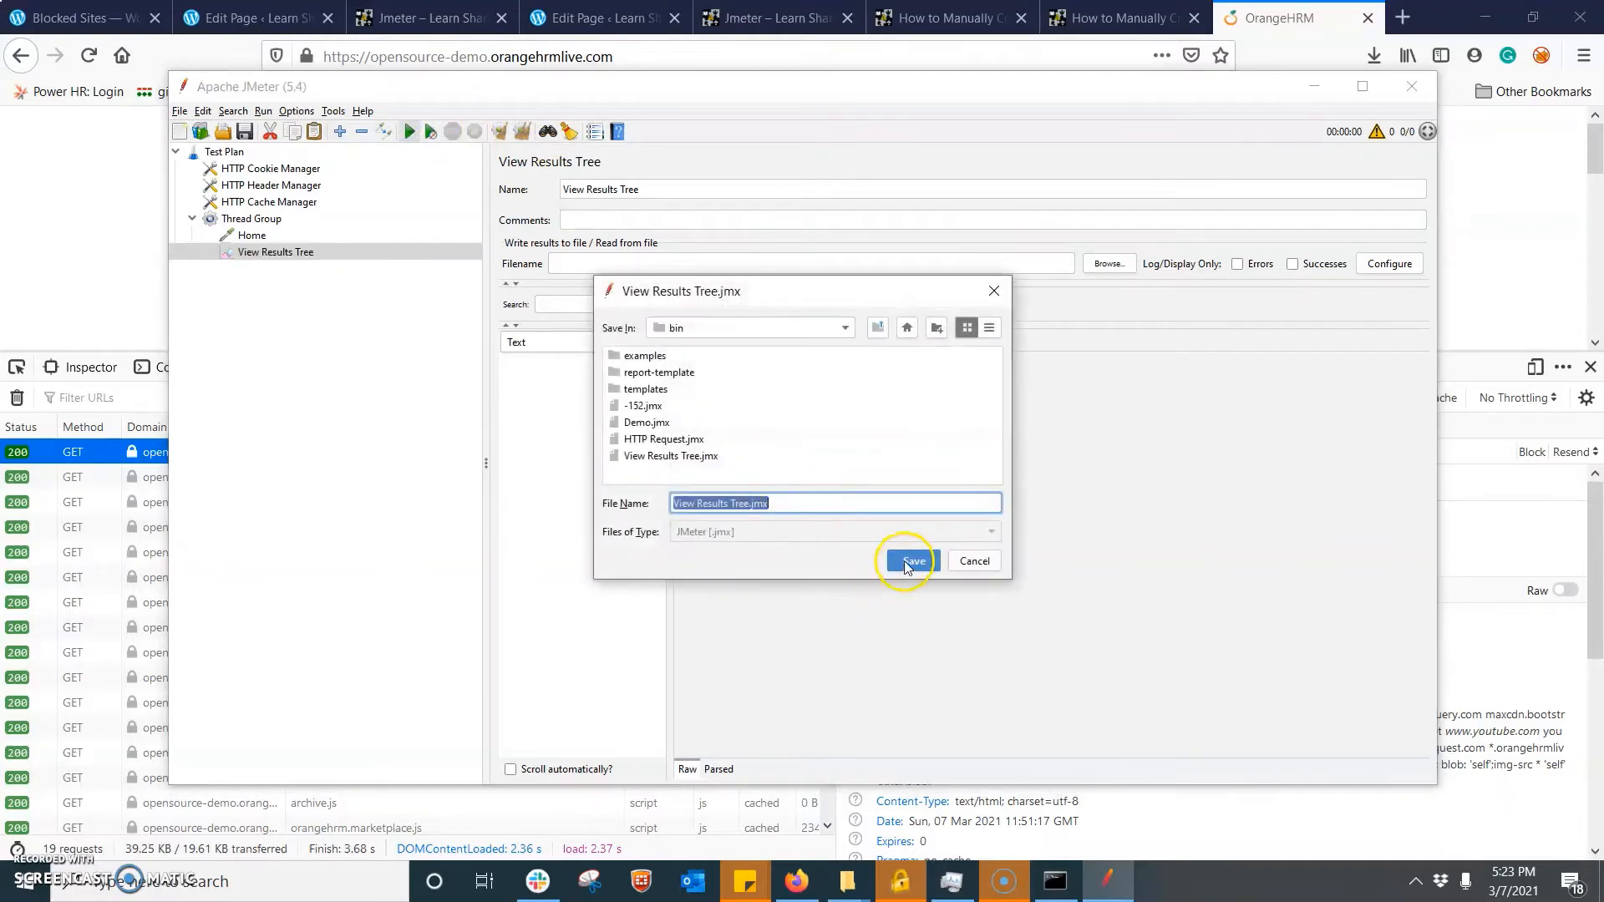
click(904, 560)
click(778, 462)
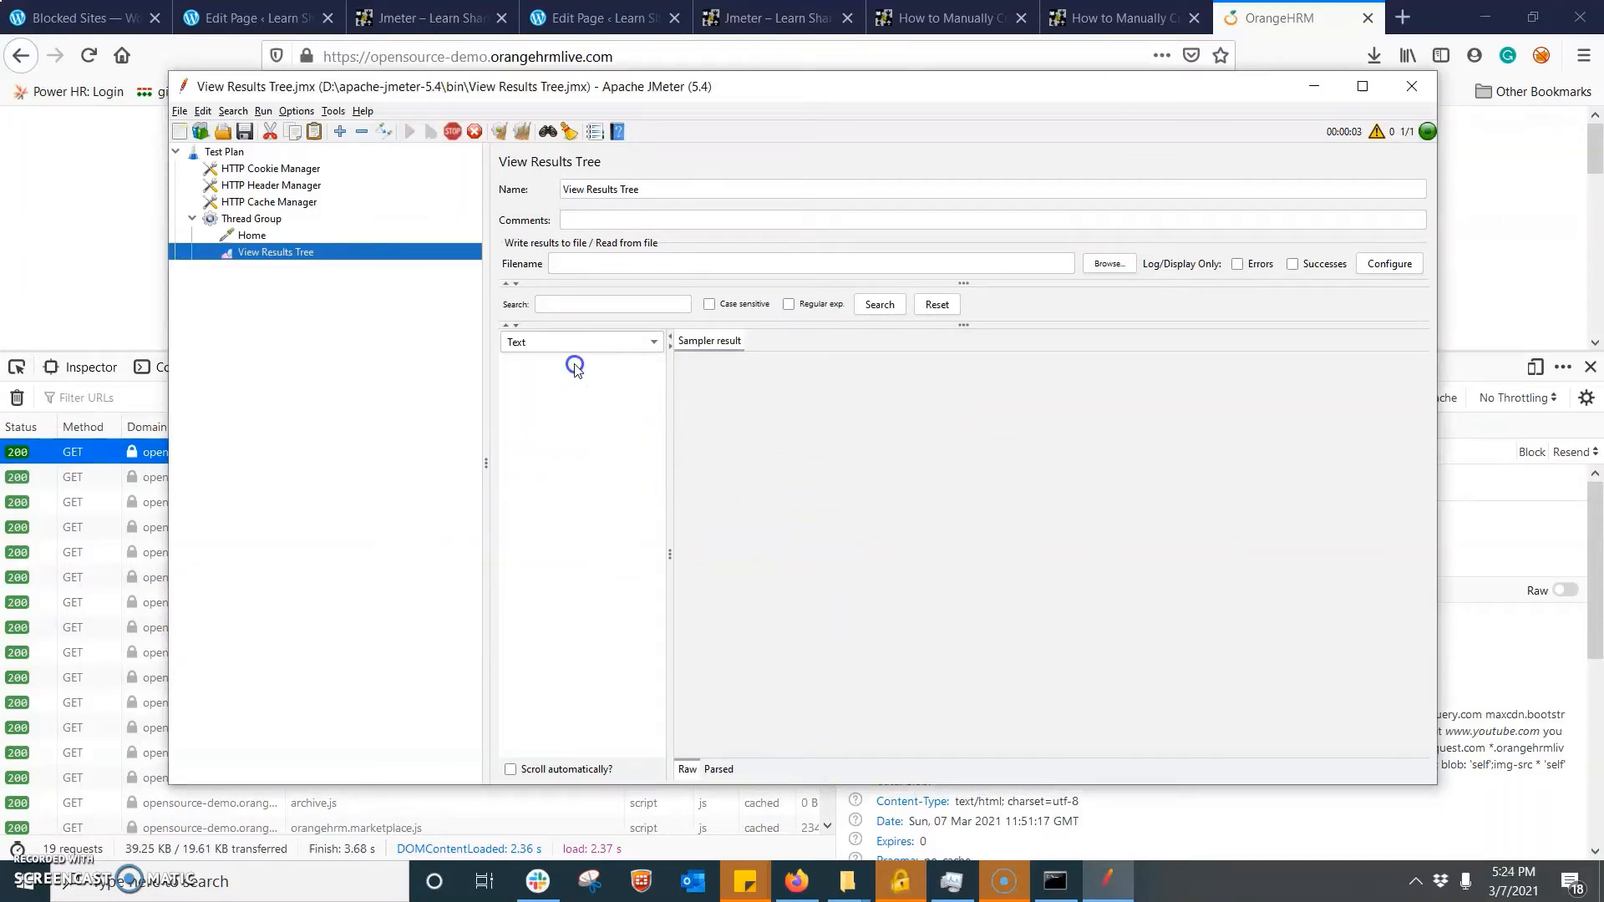
- Examine the Home sample's result, request and response data in View Results Tree, rendering the response as HTML
click(548, 364)
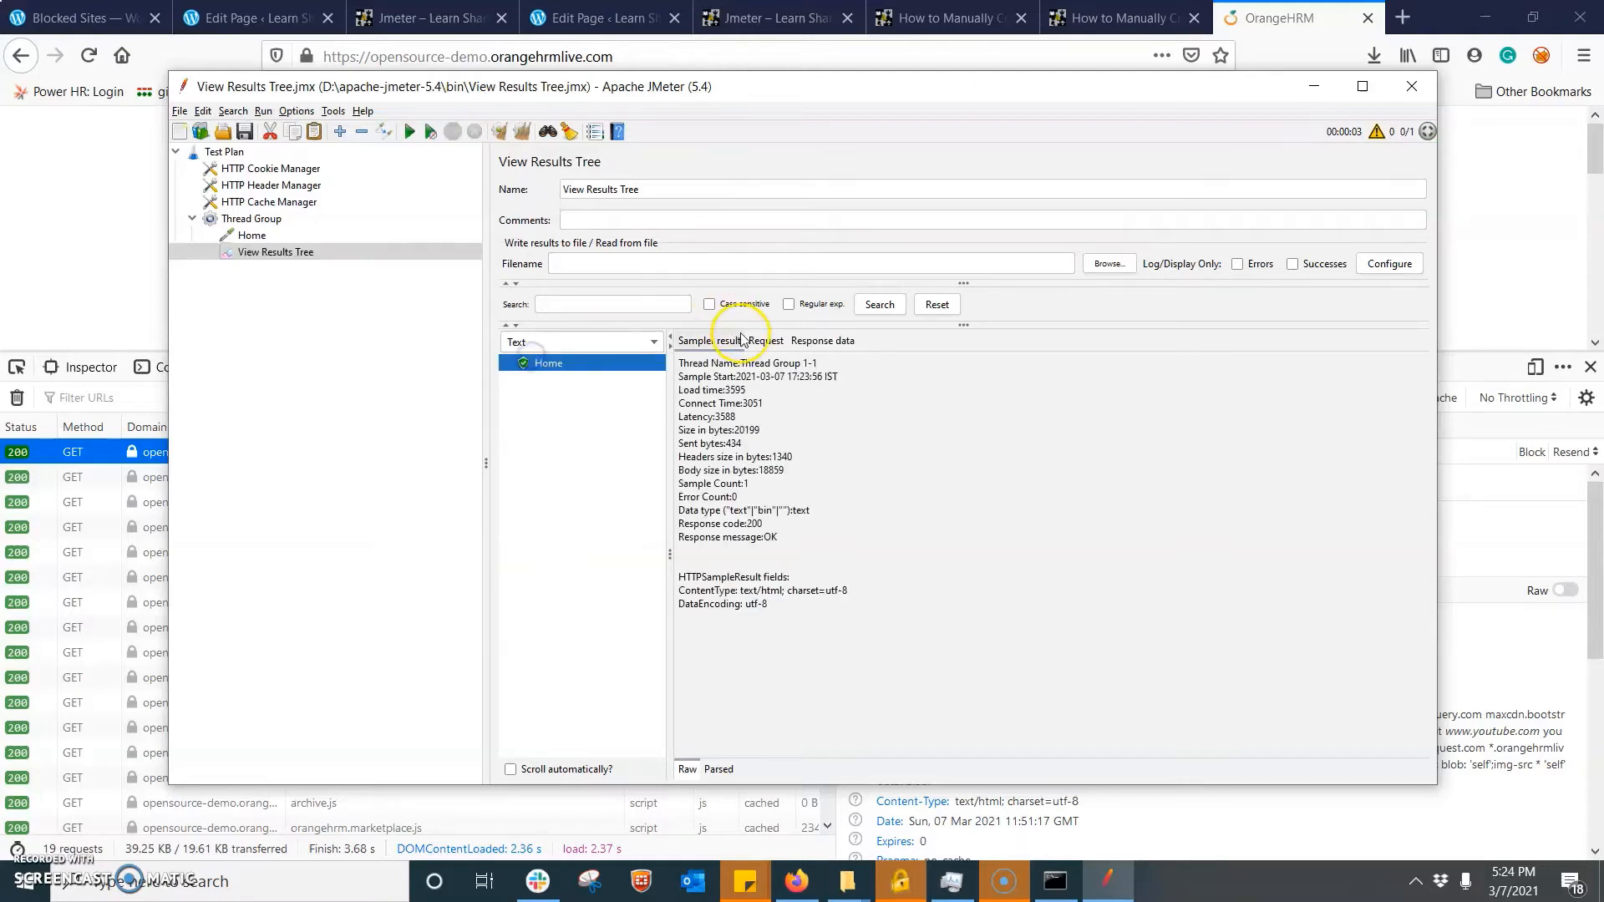
click(766, 342)
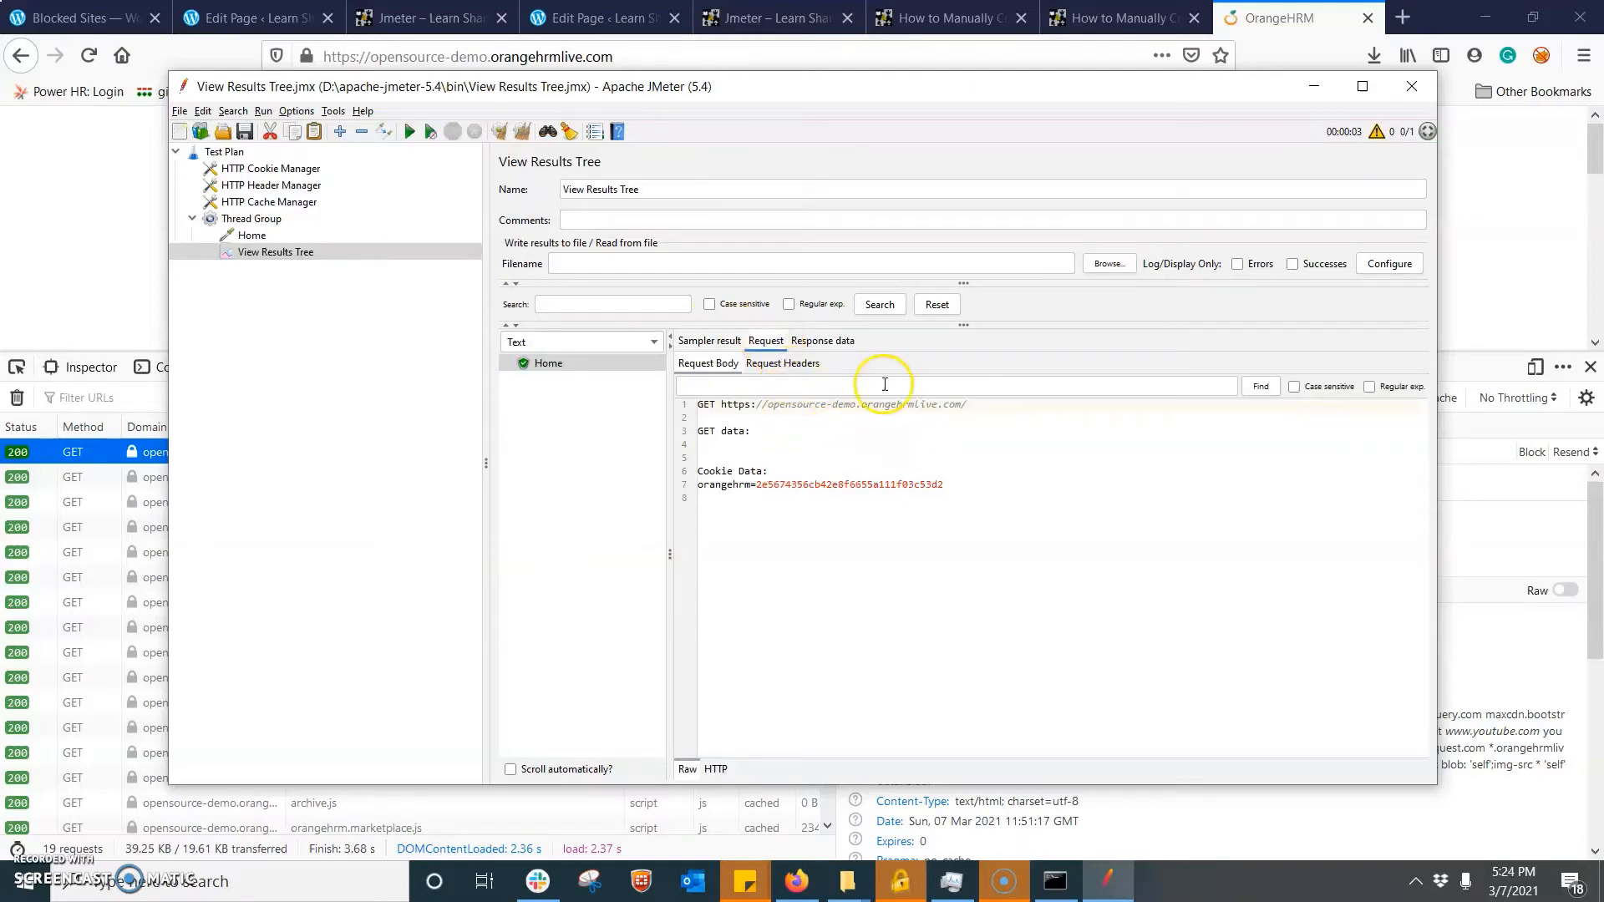
click(814, 341)
click(618, 343)
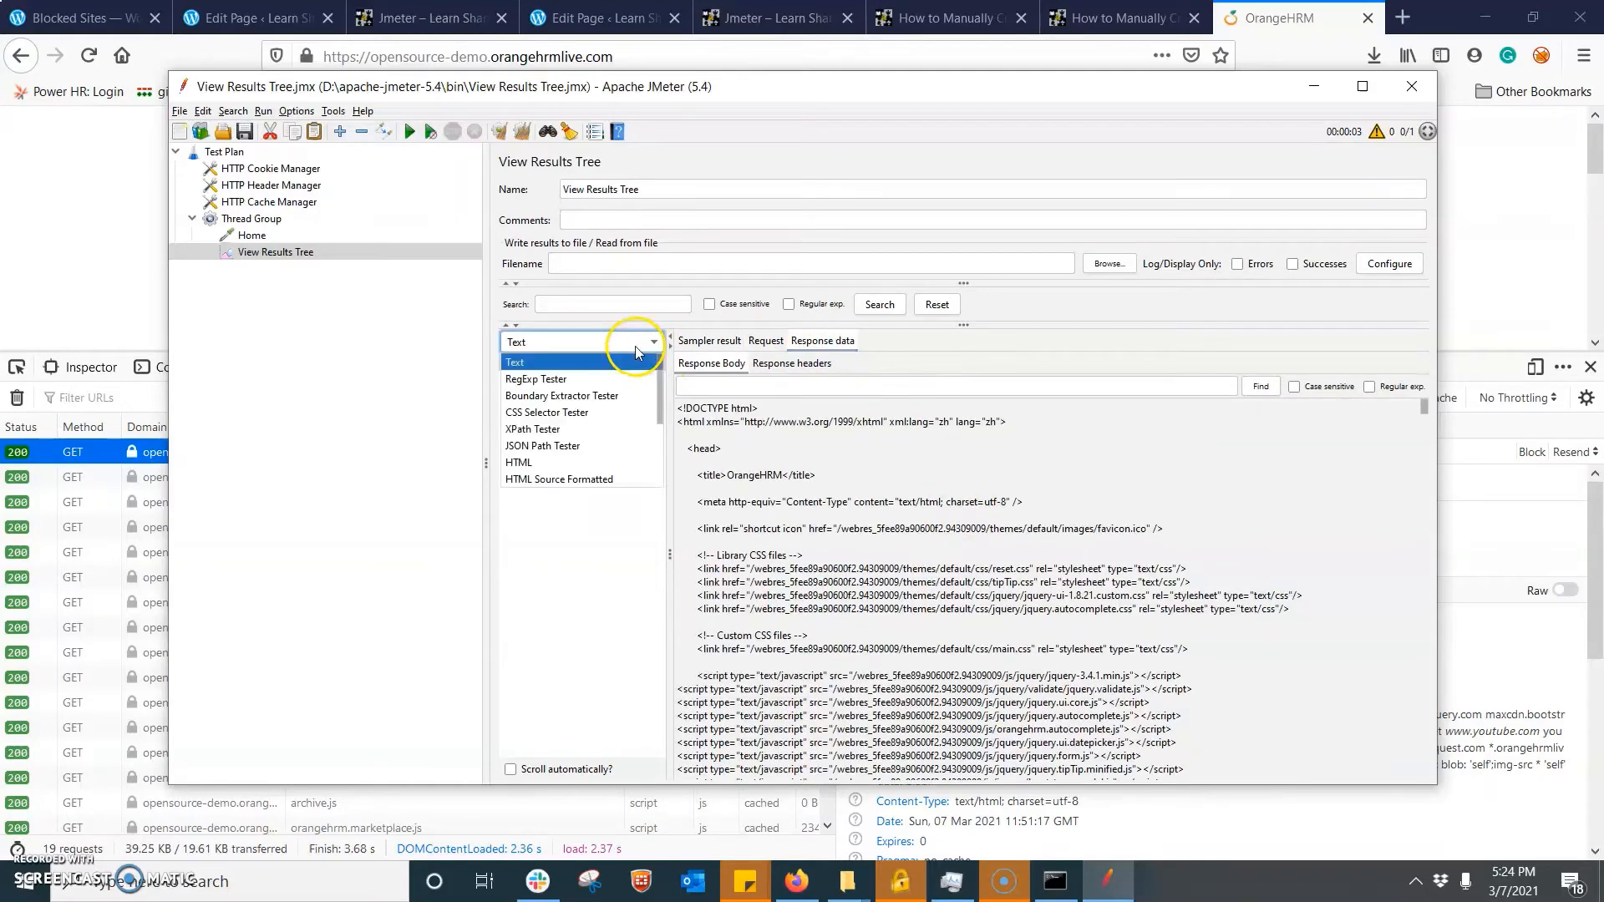
click(558, 463)
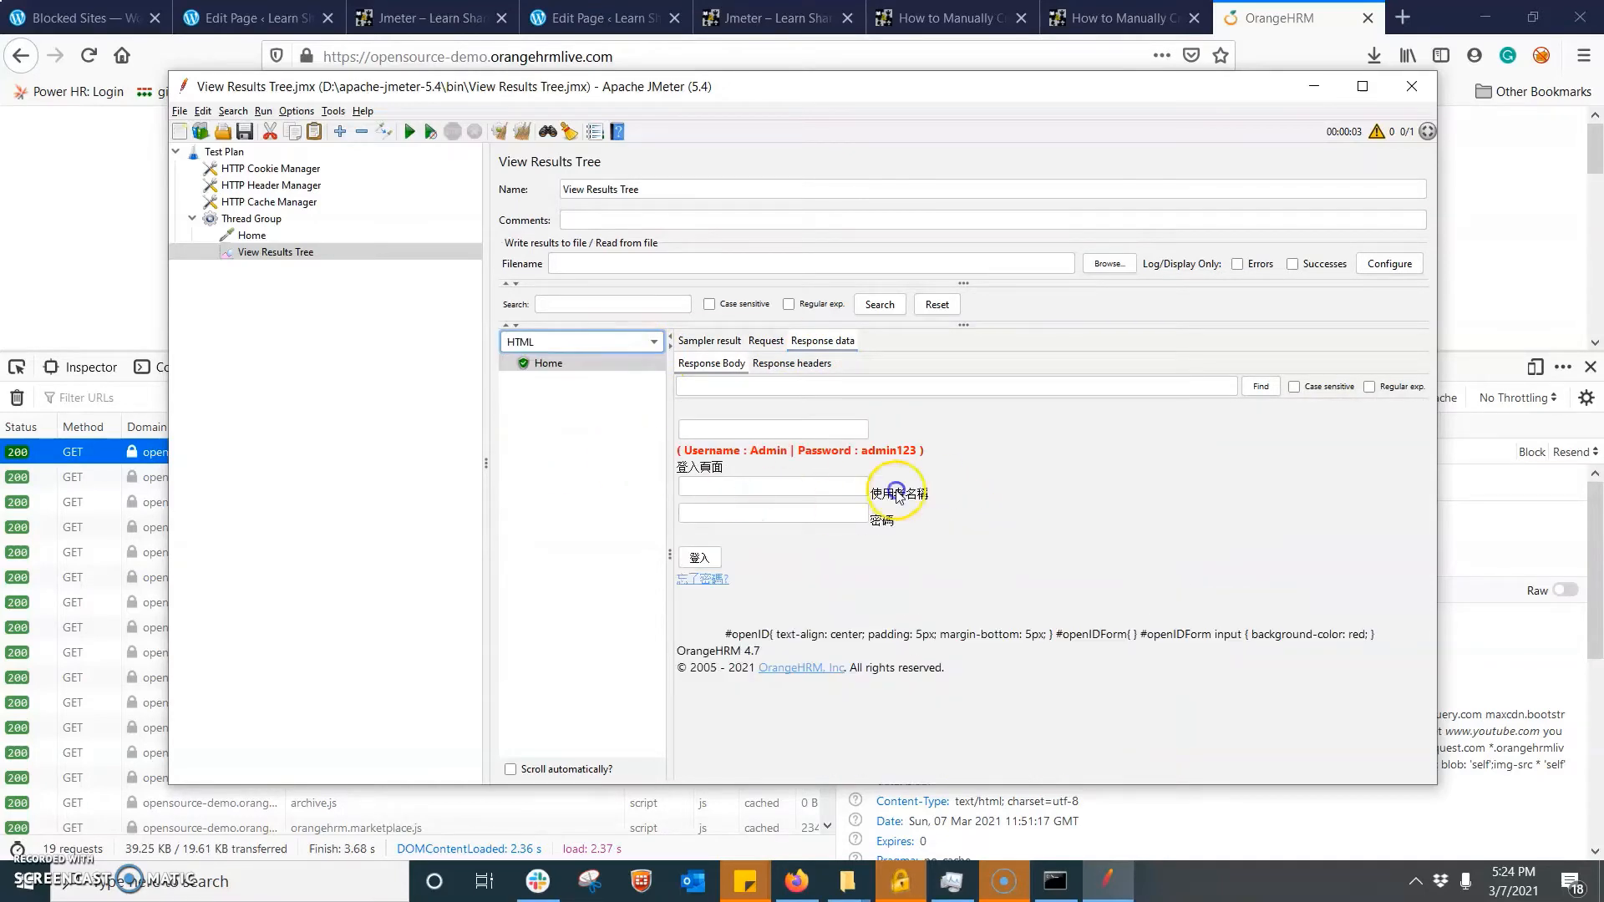
click(248, 237)
right_click(266, 236)
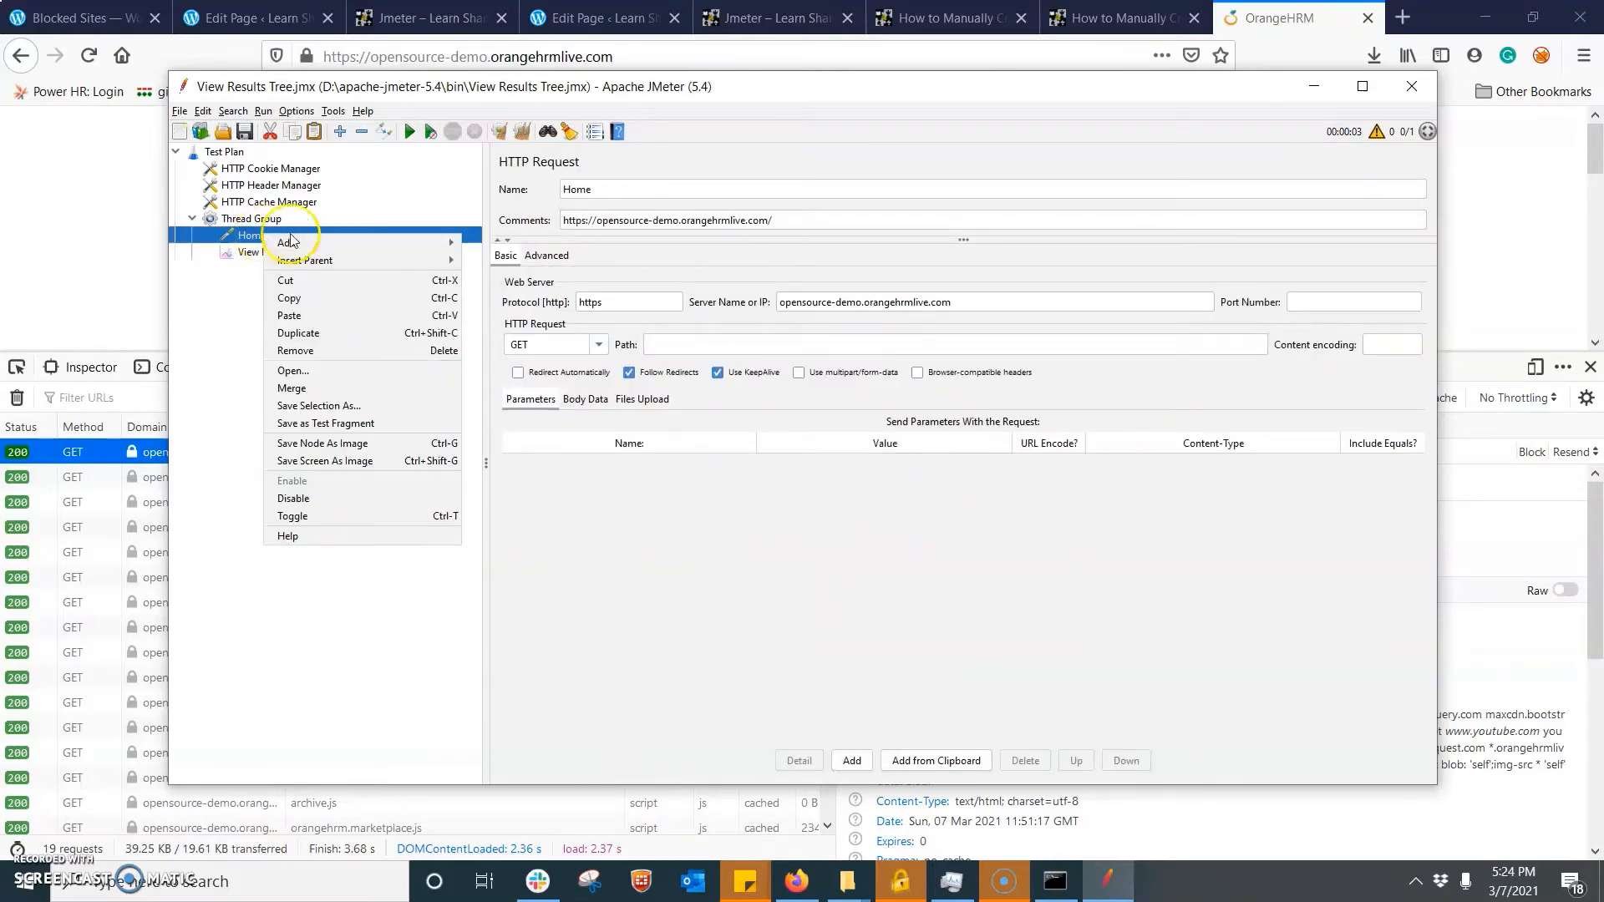
click(288, 242)
- Switch to Firefox, clear the captured network requests and log in to OrangeHRM with the prefilled credentials
click(61, 199)
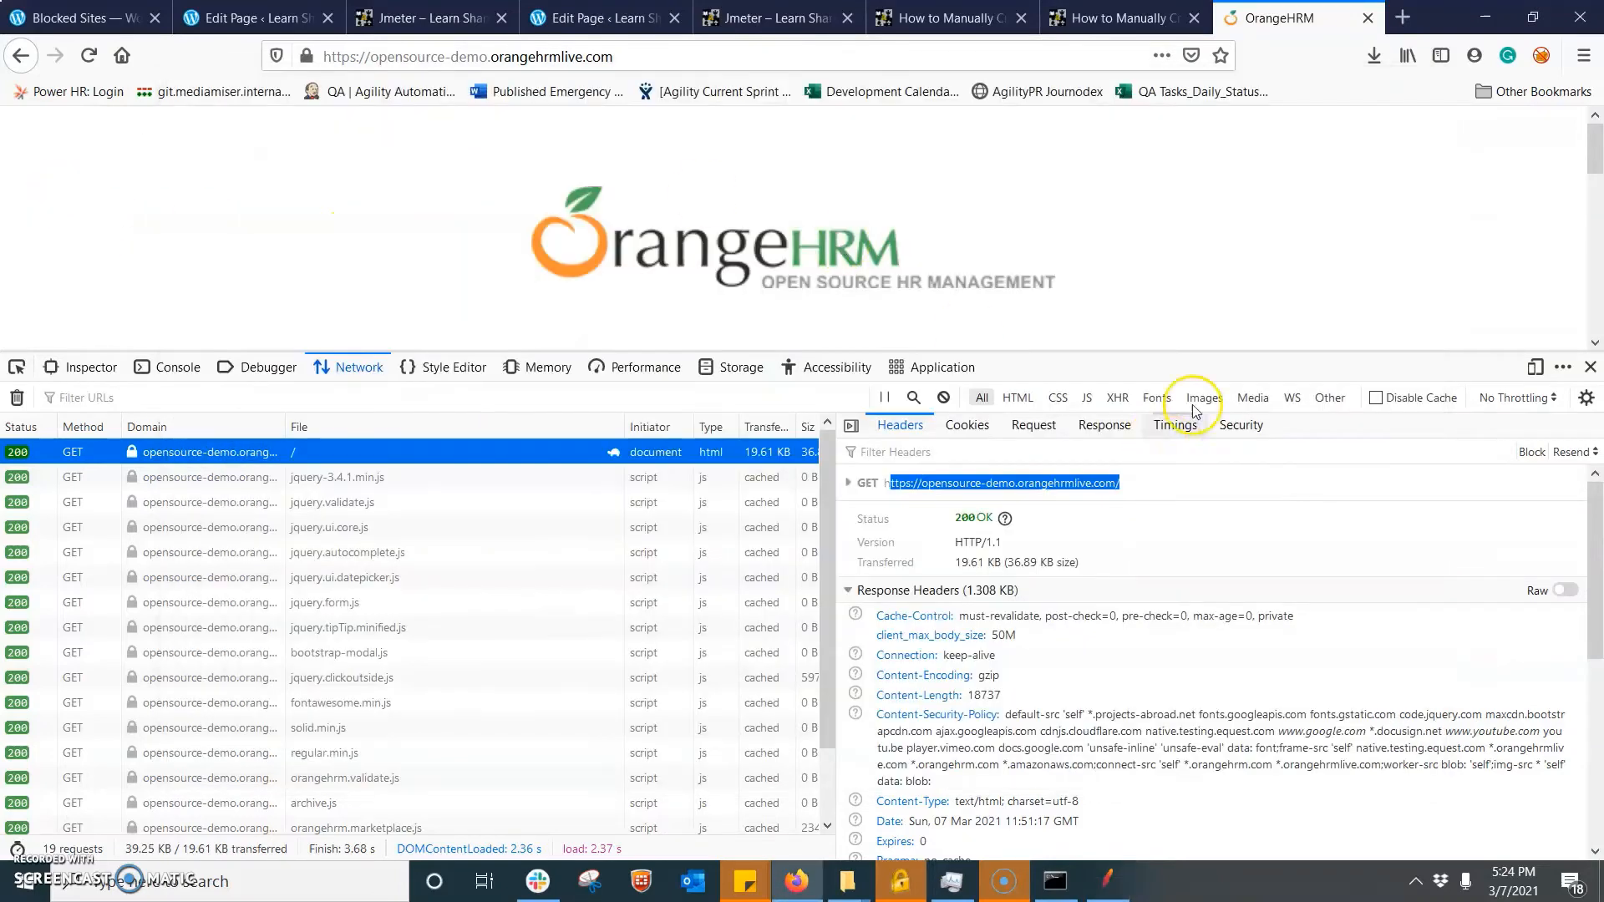
drag(1184, 352, 1242, 588)
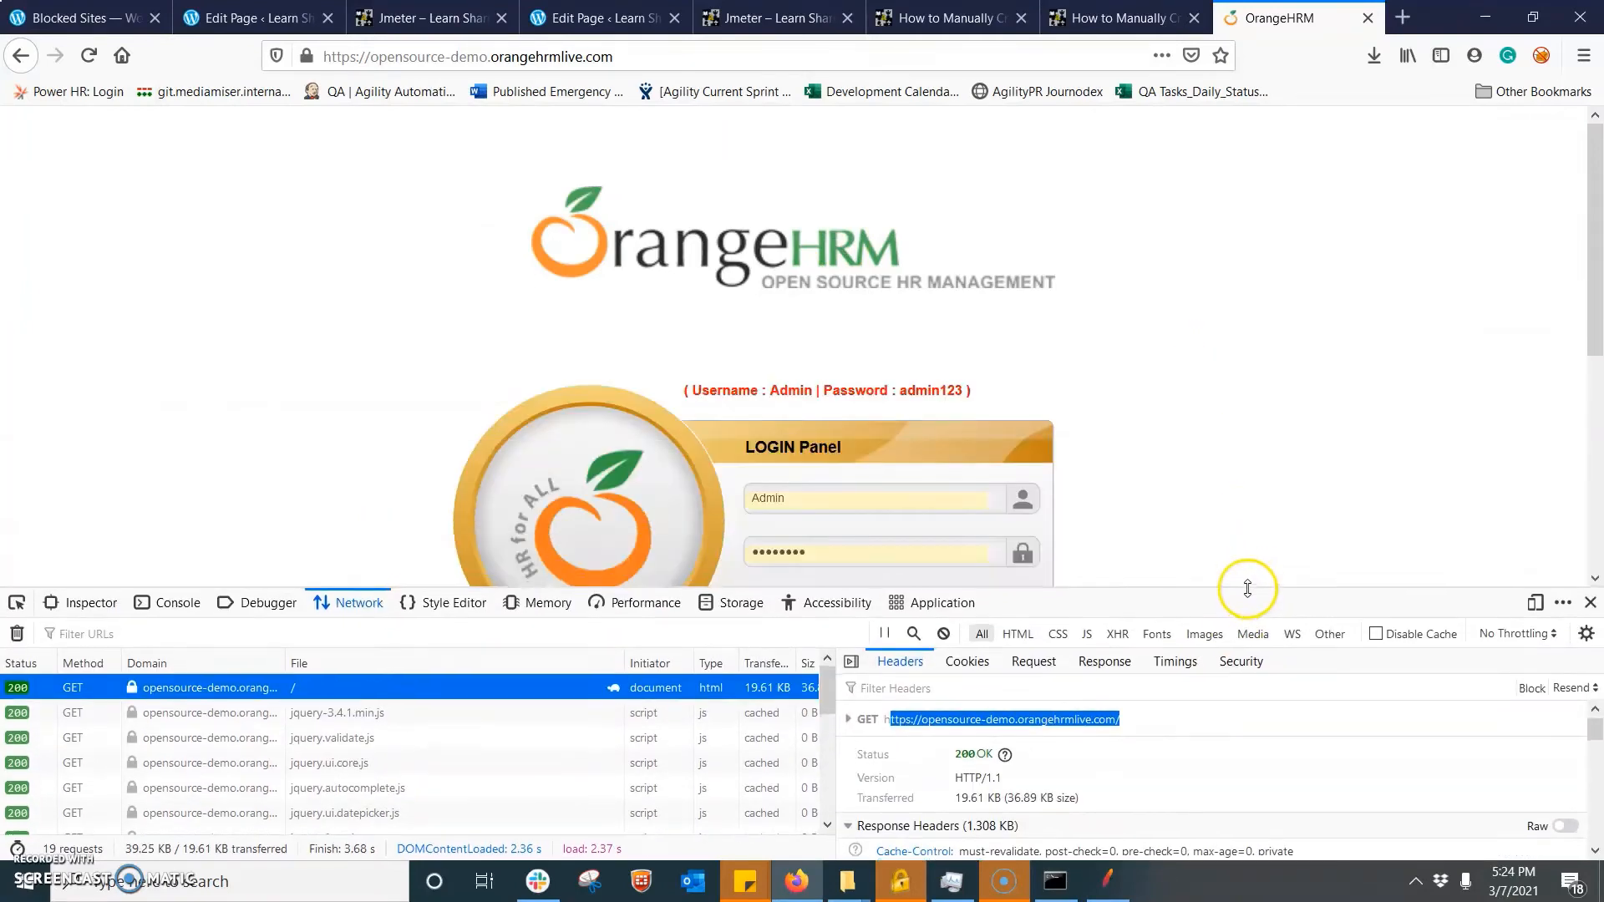
click(17, 634)
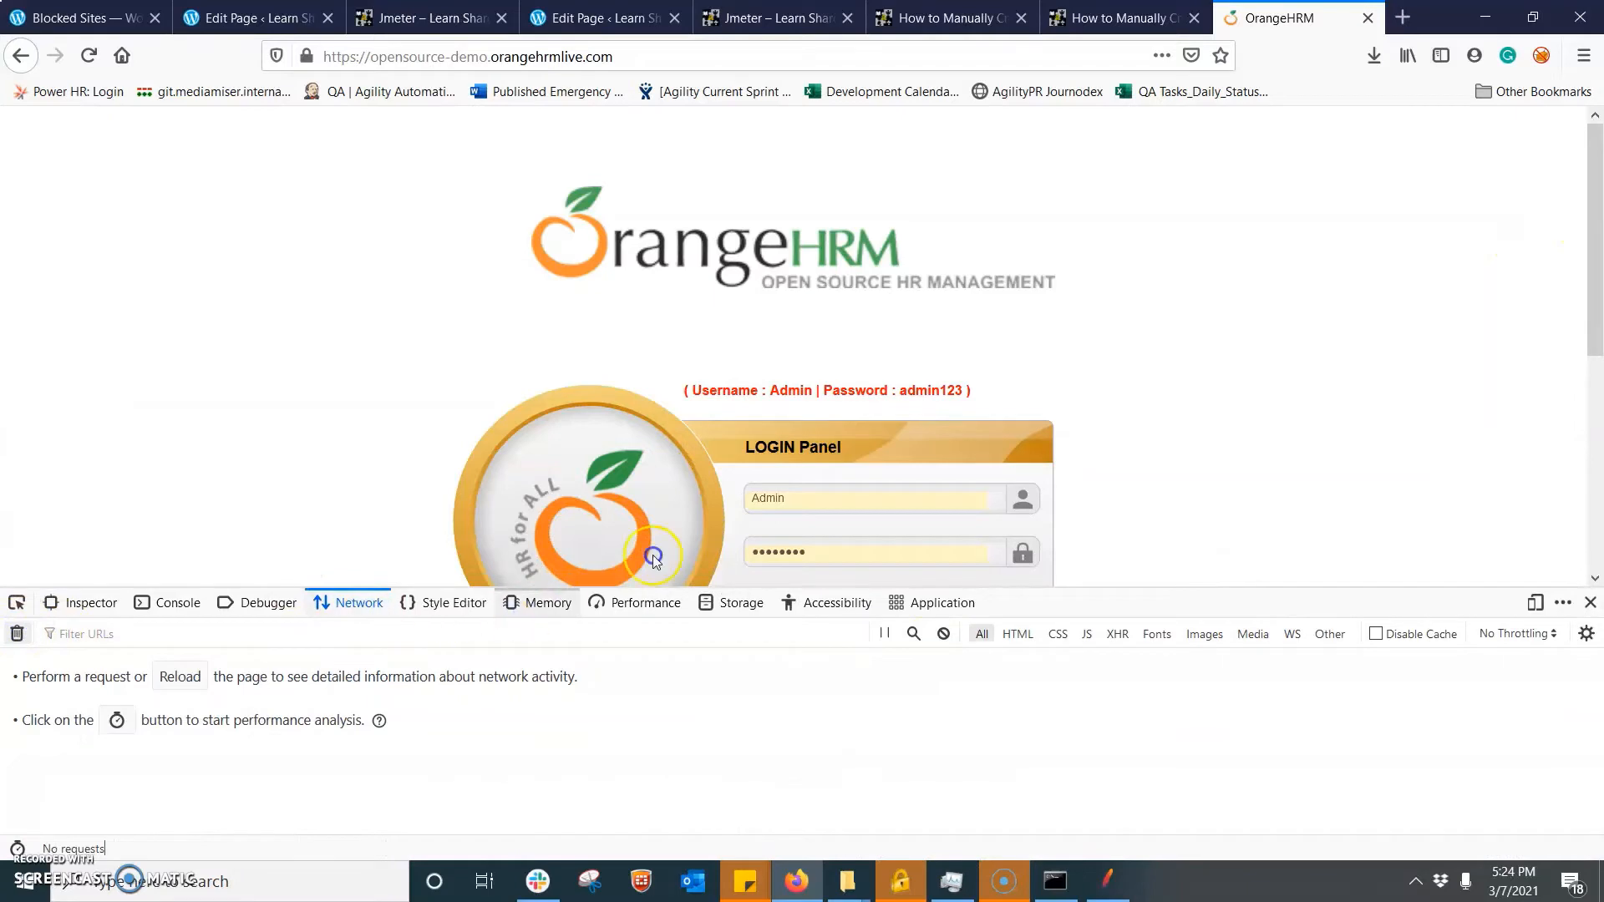
drag(1583, 206, 1583, 281)
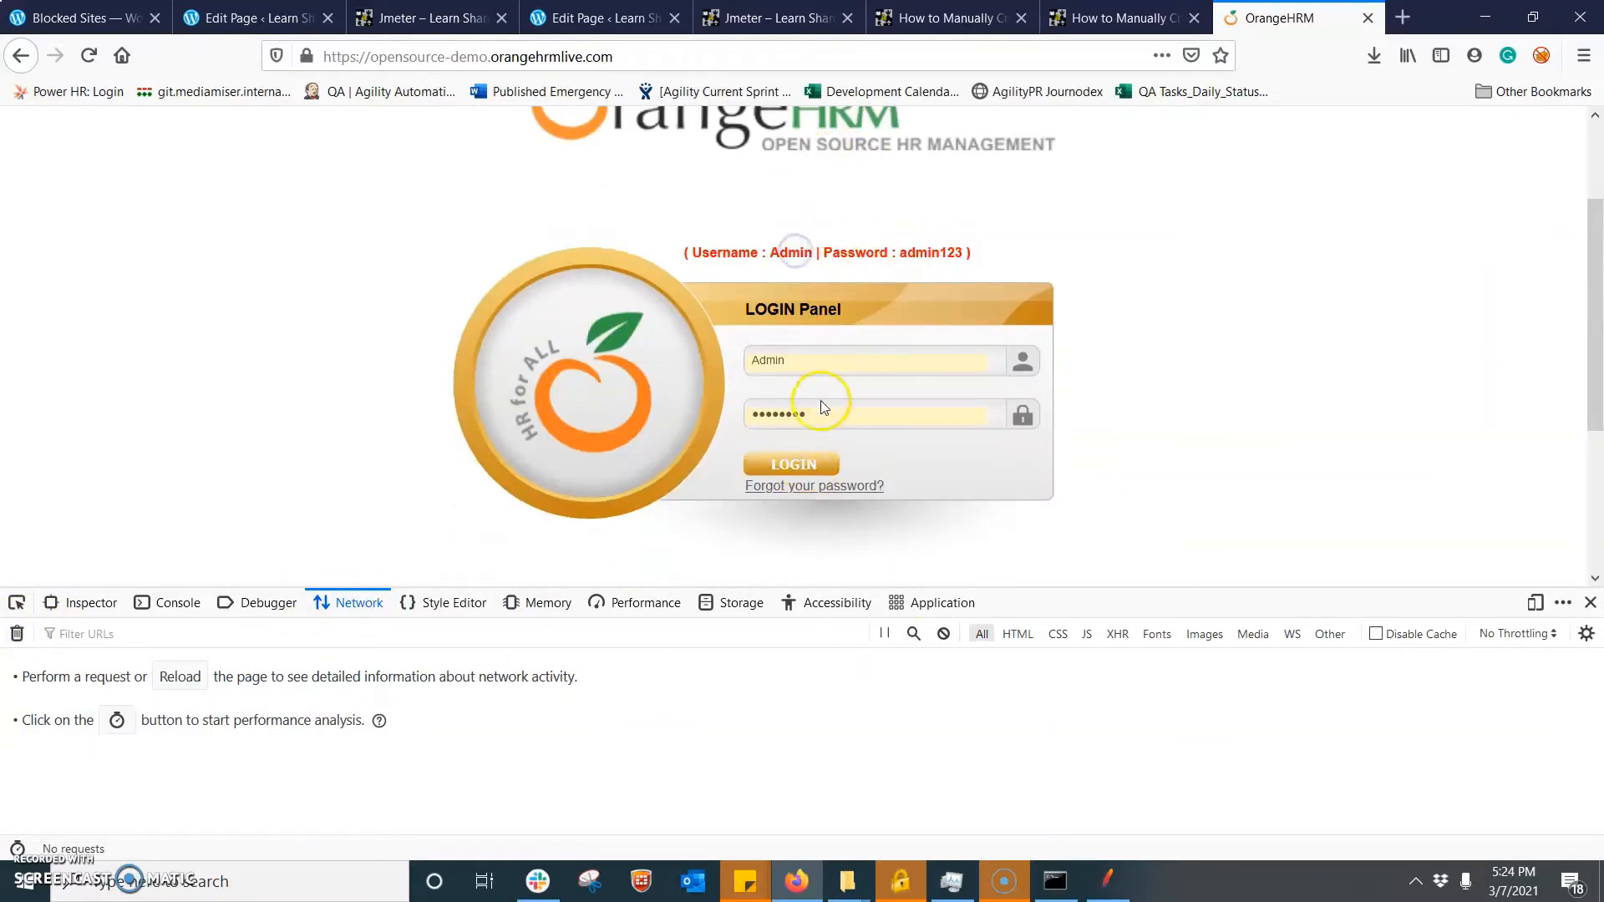
click(797, 471)
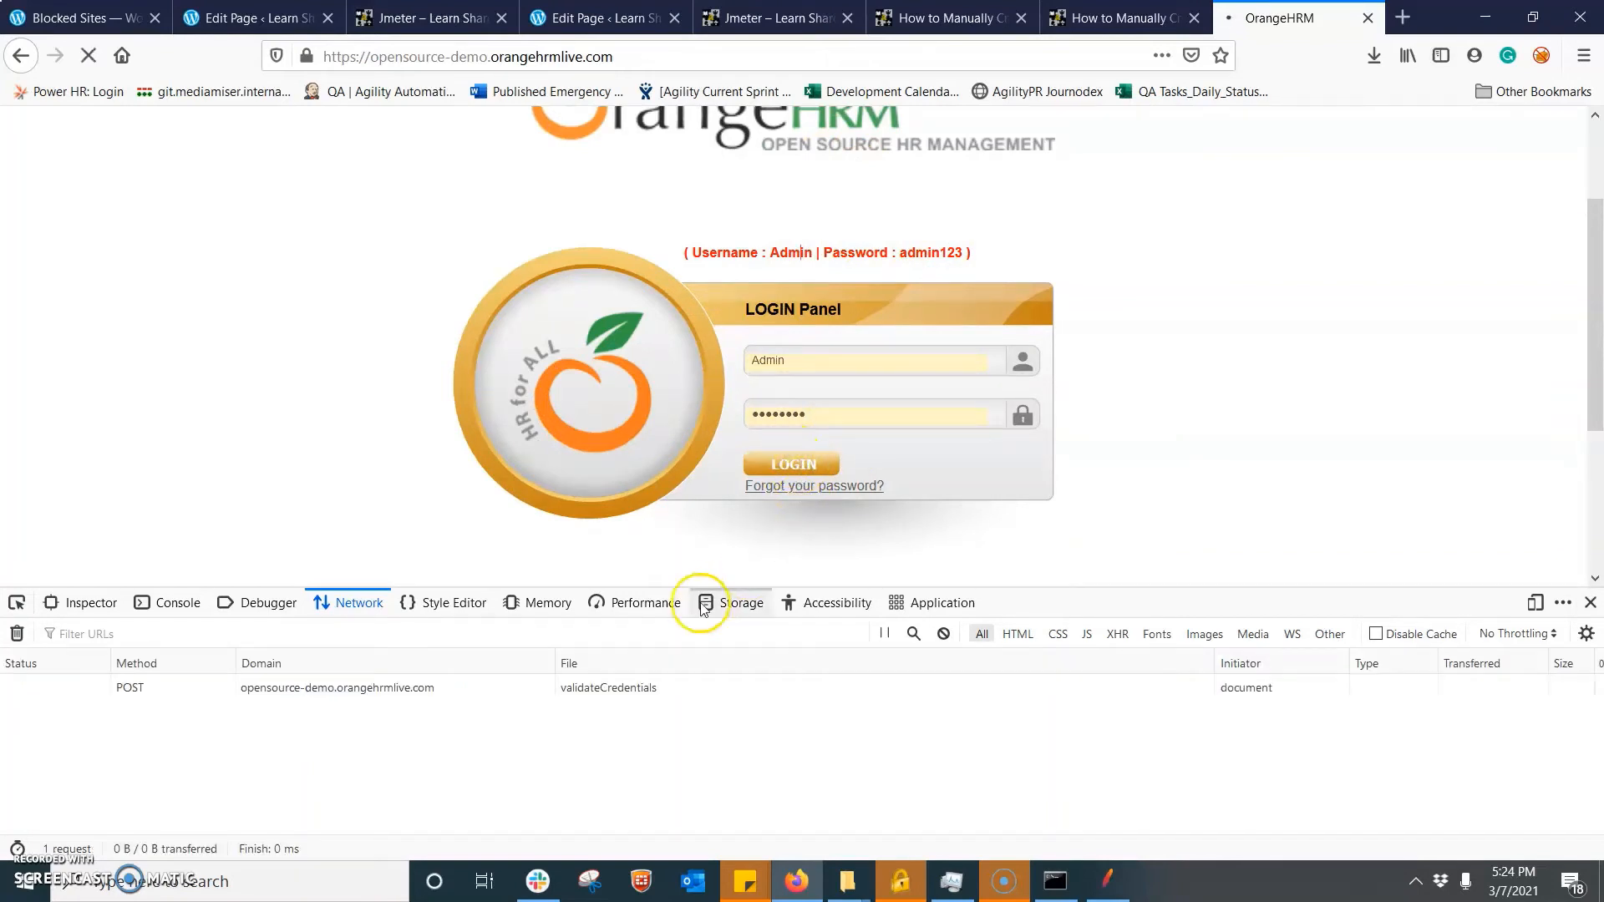
- Examine the form data of the validateCredentials POST request, including the username, password and Submit parameters
drag(710, 589, 648, 417)
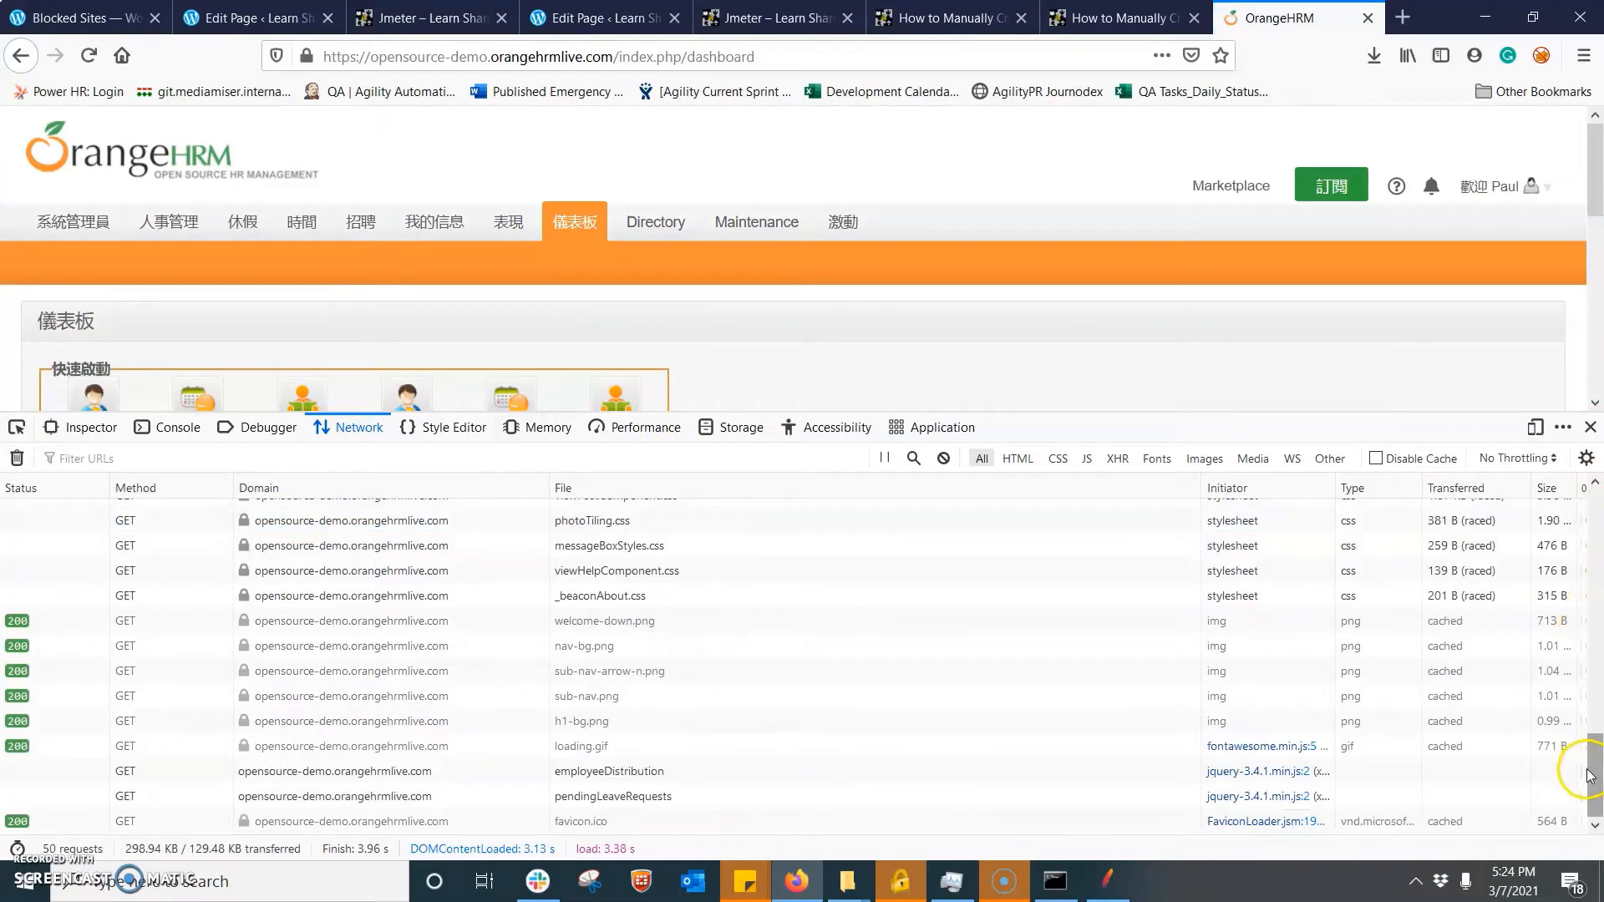
drag(1591, 781, 1594, 497)
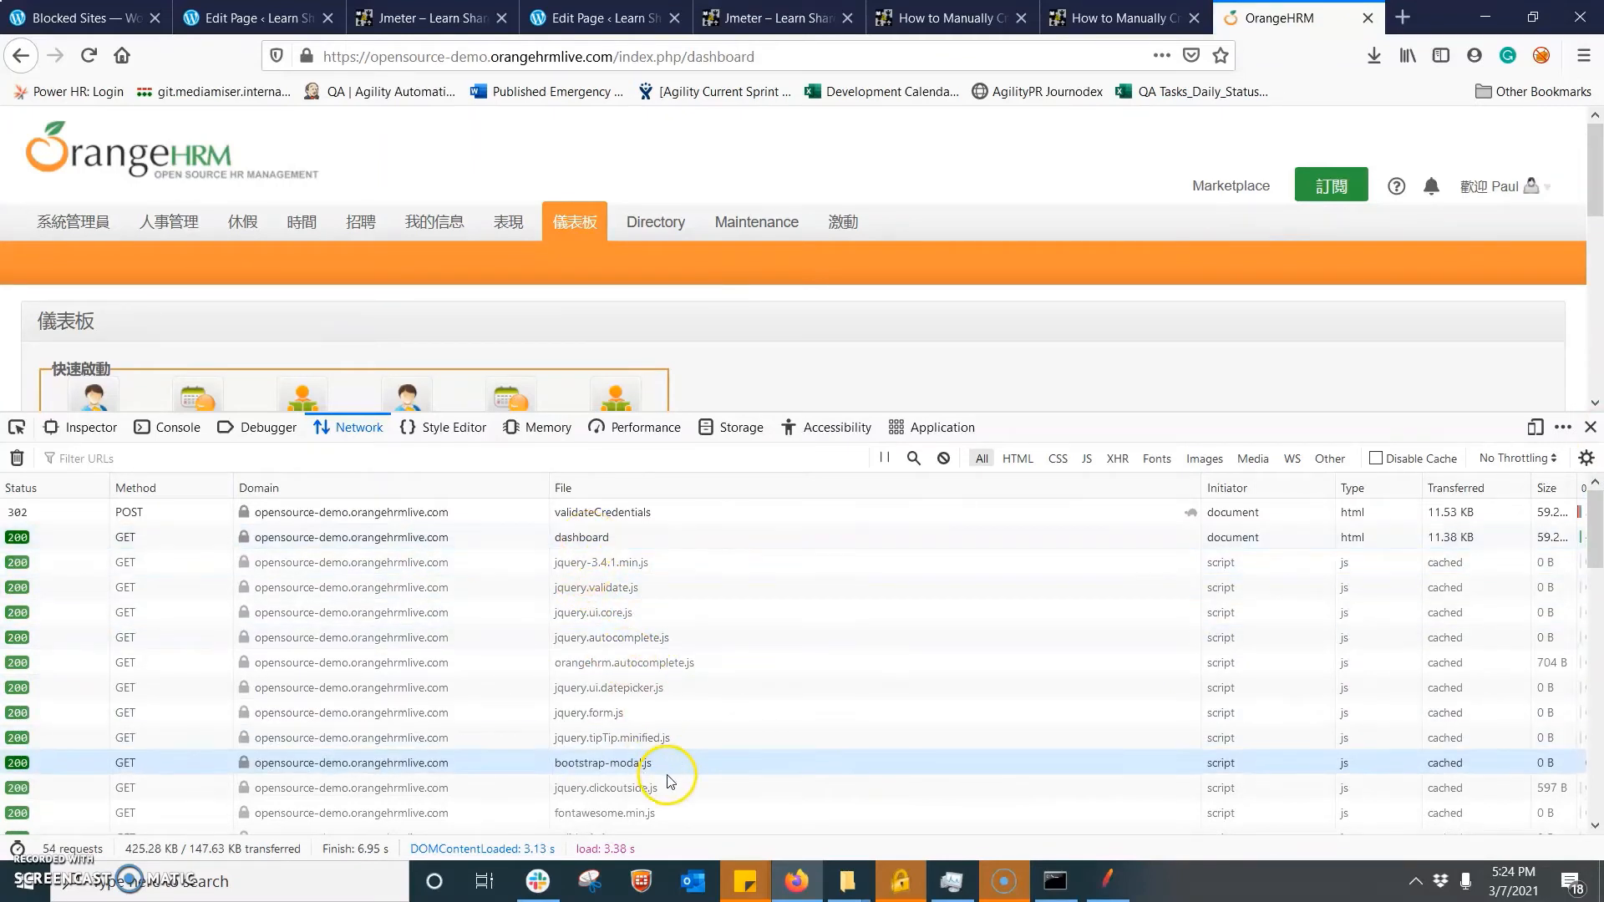
click(336, 513)
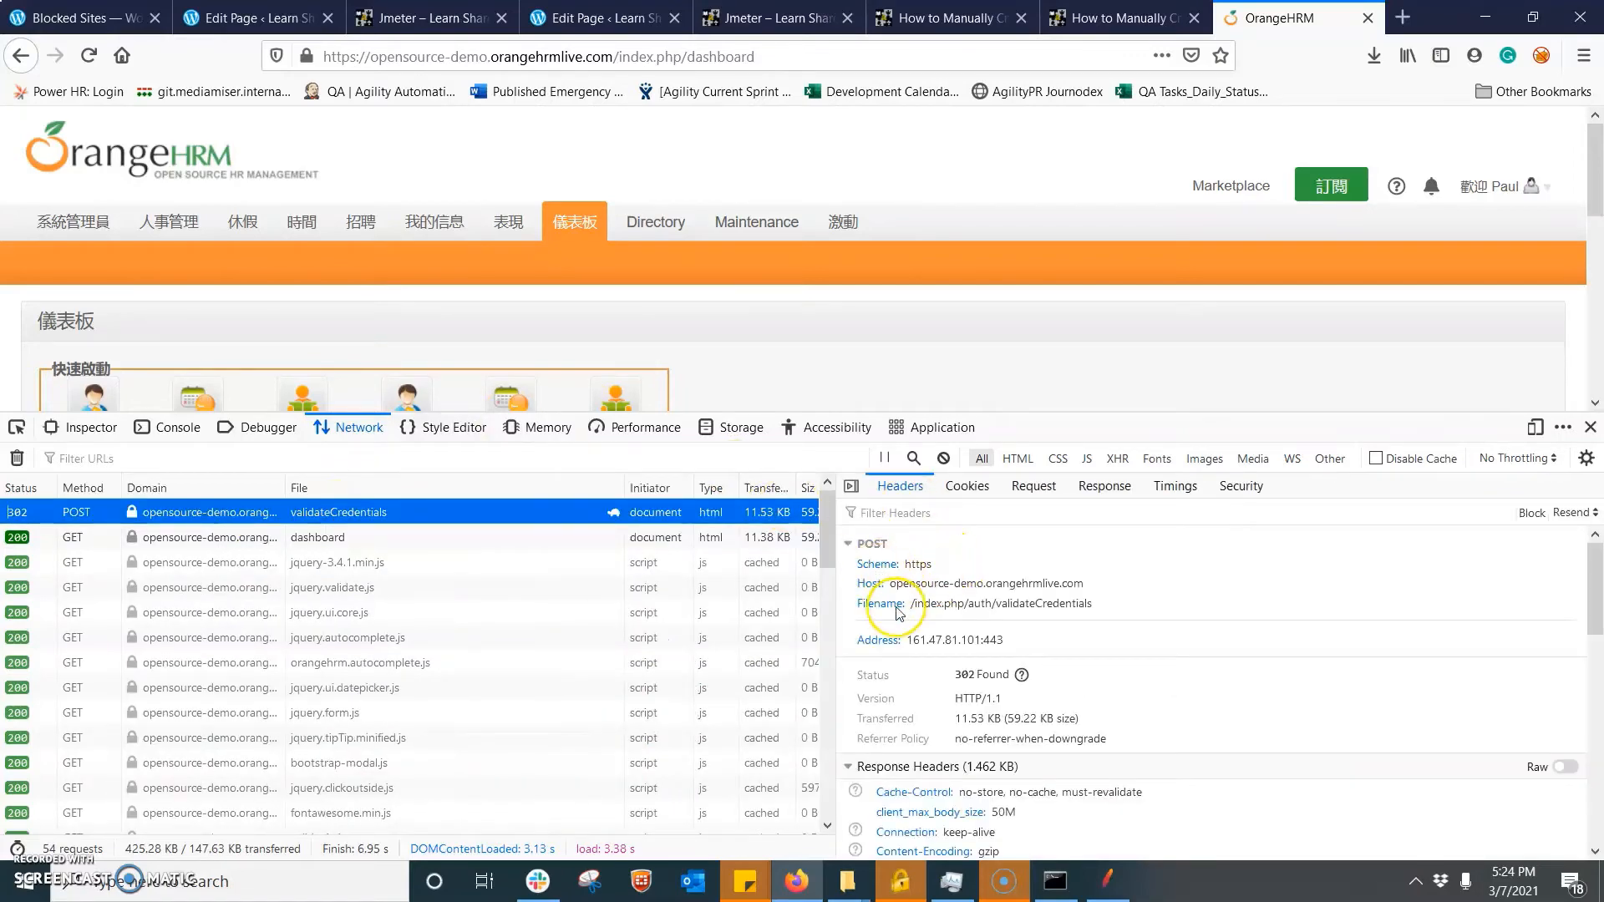
click(1042, 492)
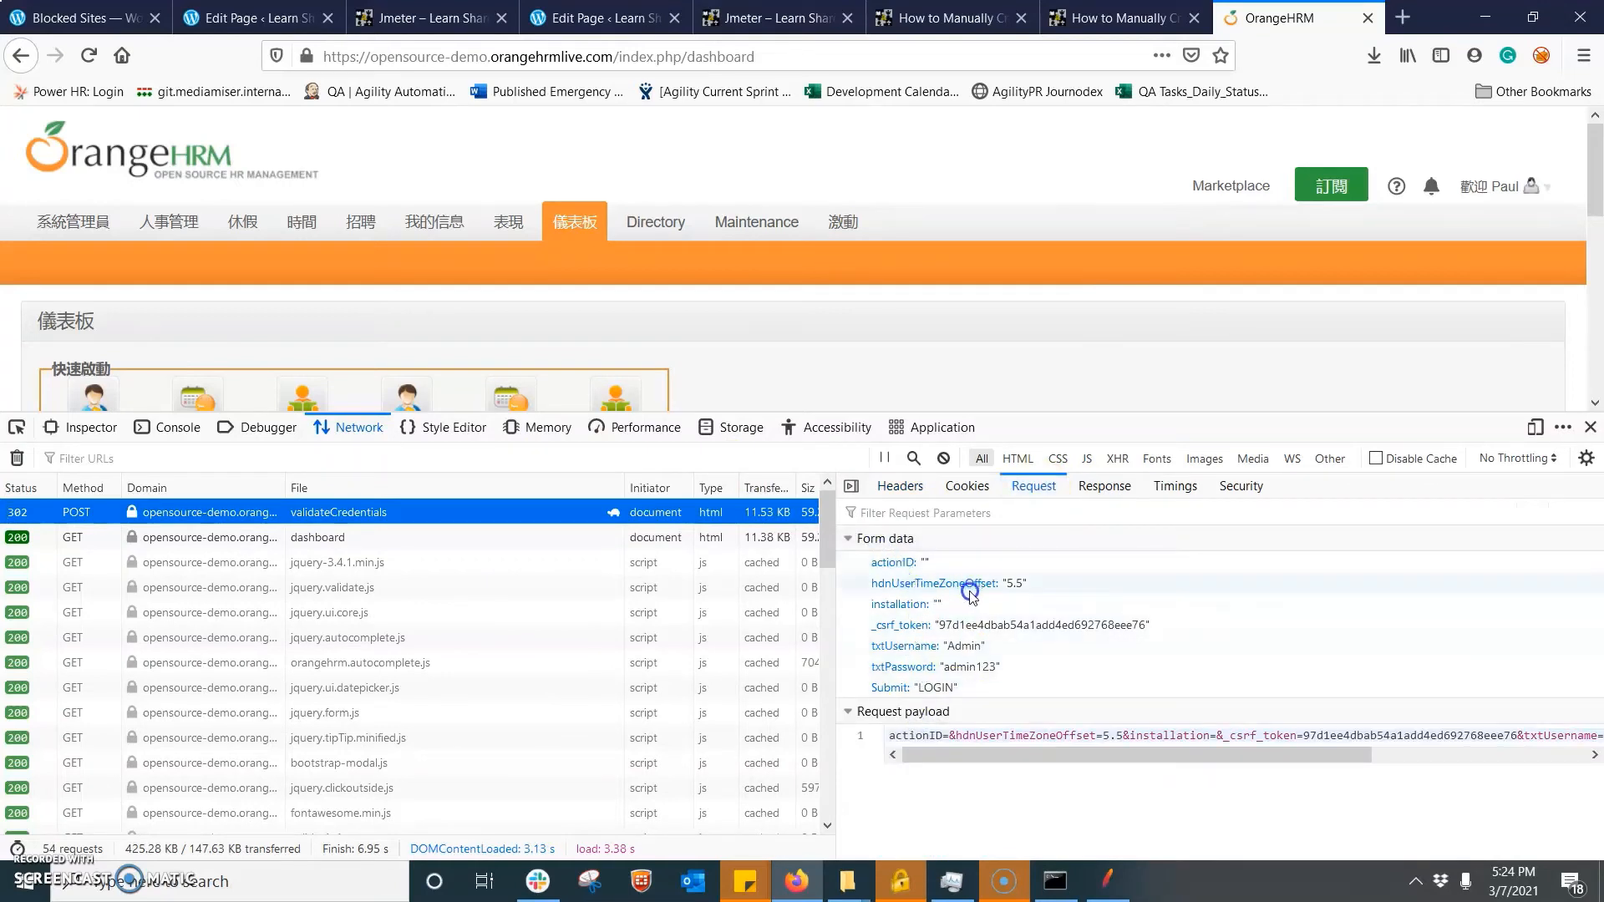
click(963, 649)
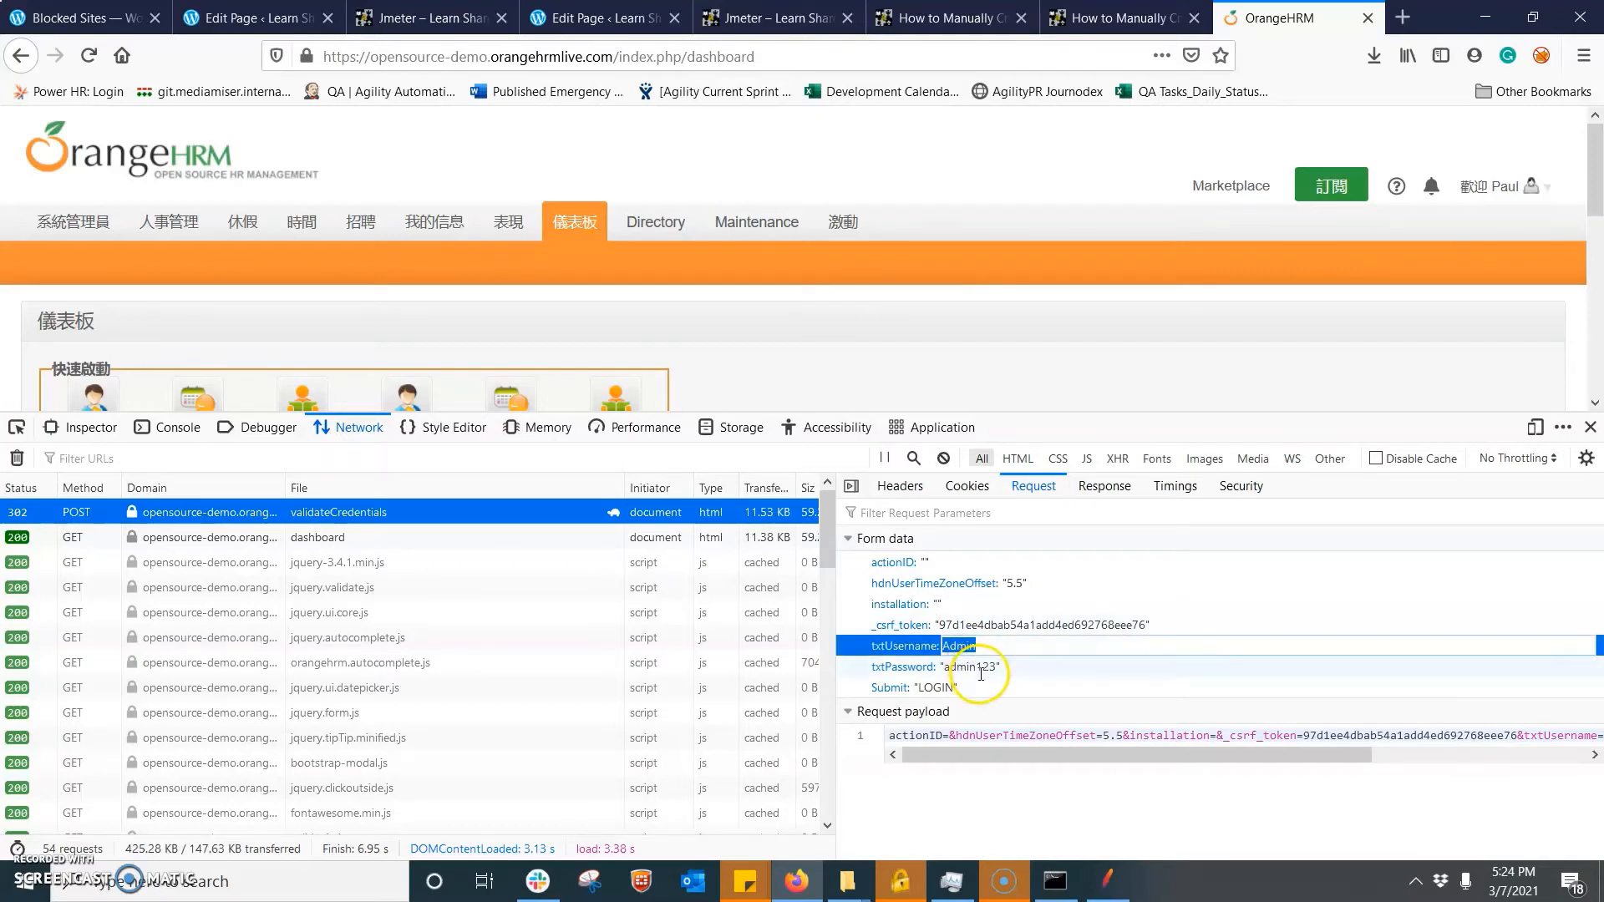
double_click(979, 670)
double_click(953, 686)
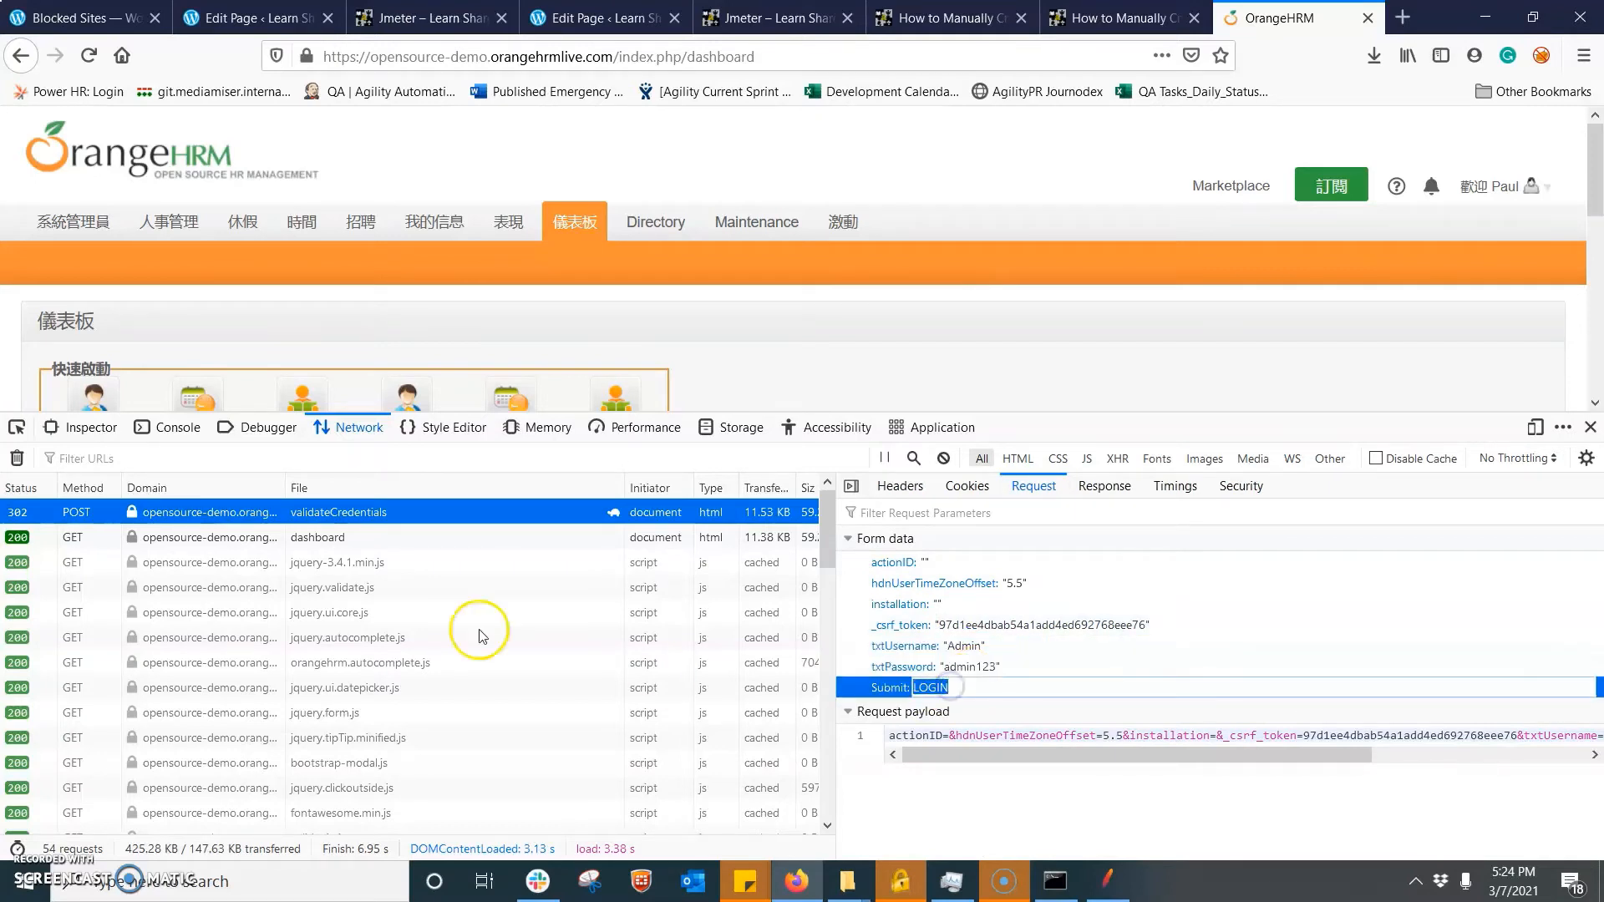
- Copy the URL of the validateCredentials POST request from the network monitor
click(250, 522)
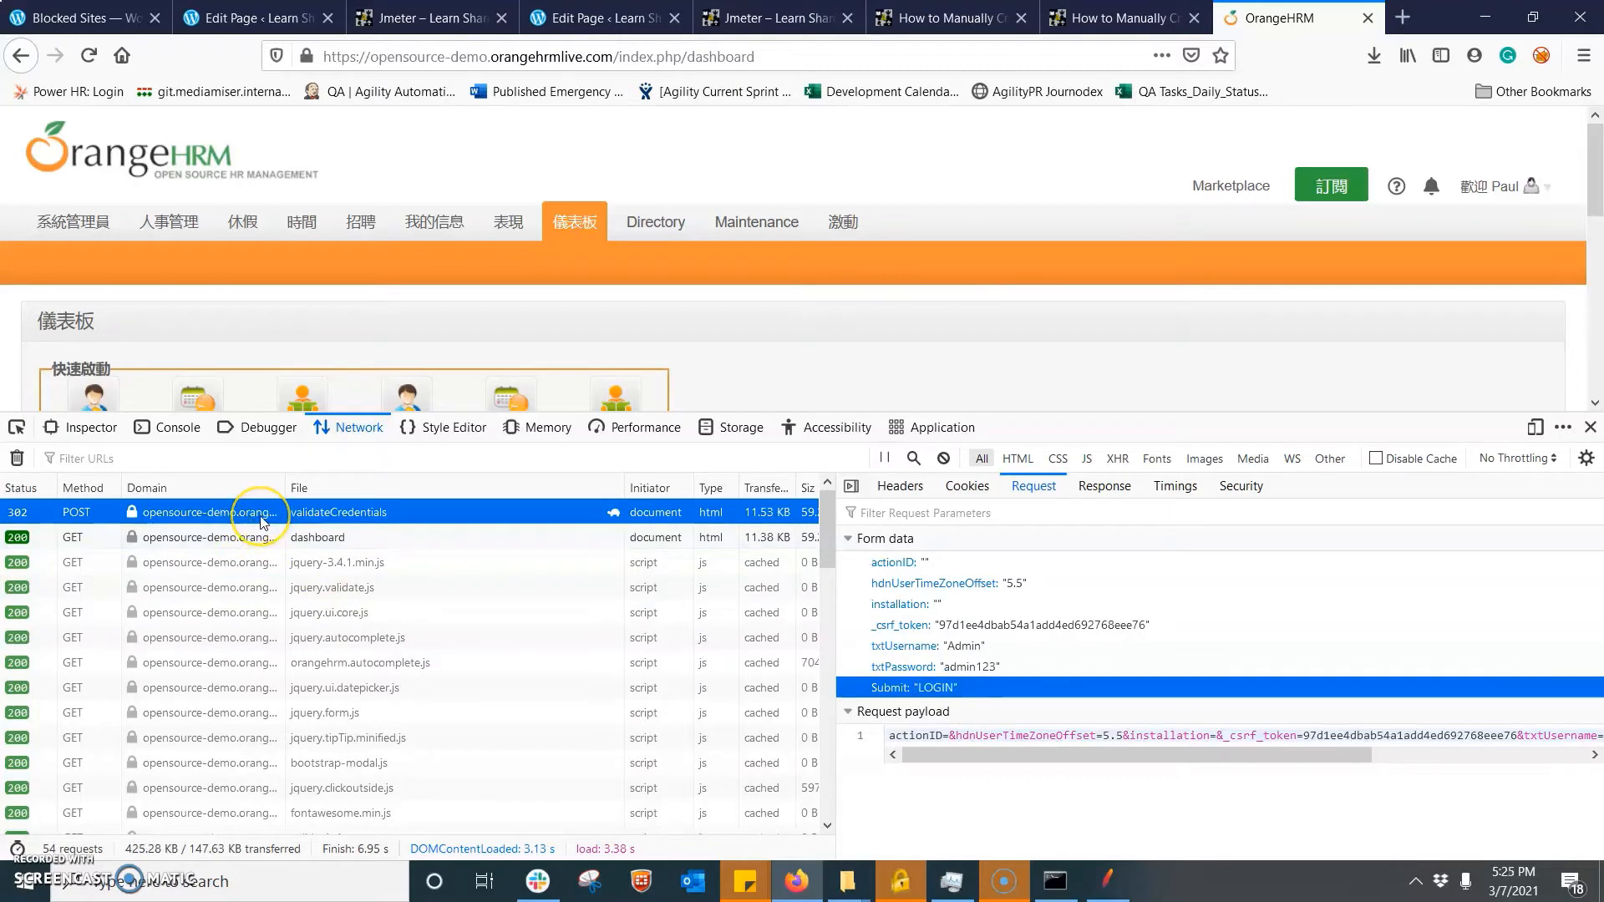
right_click(262, 522)
mouse_move(465, 528)
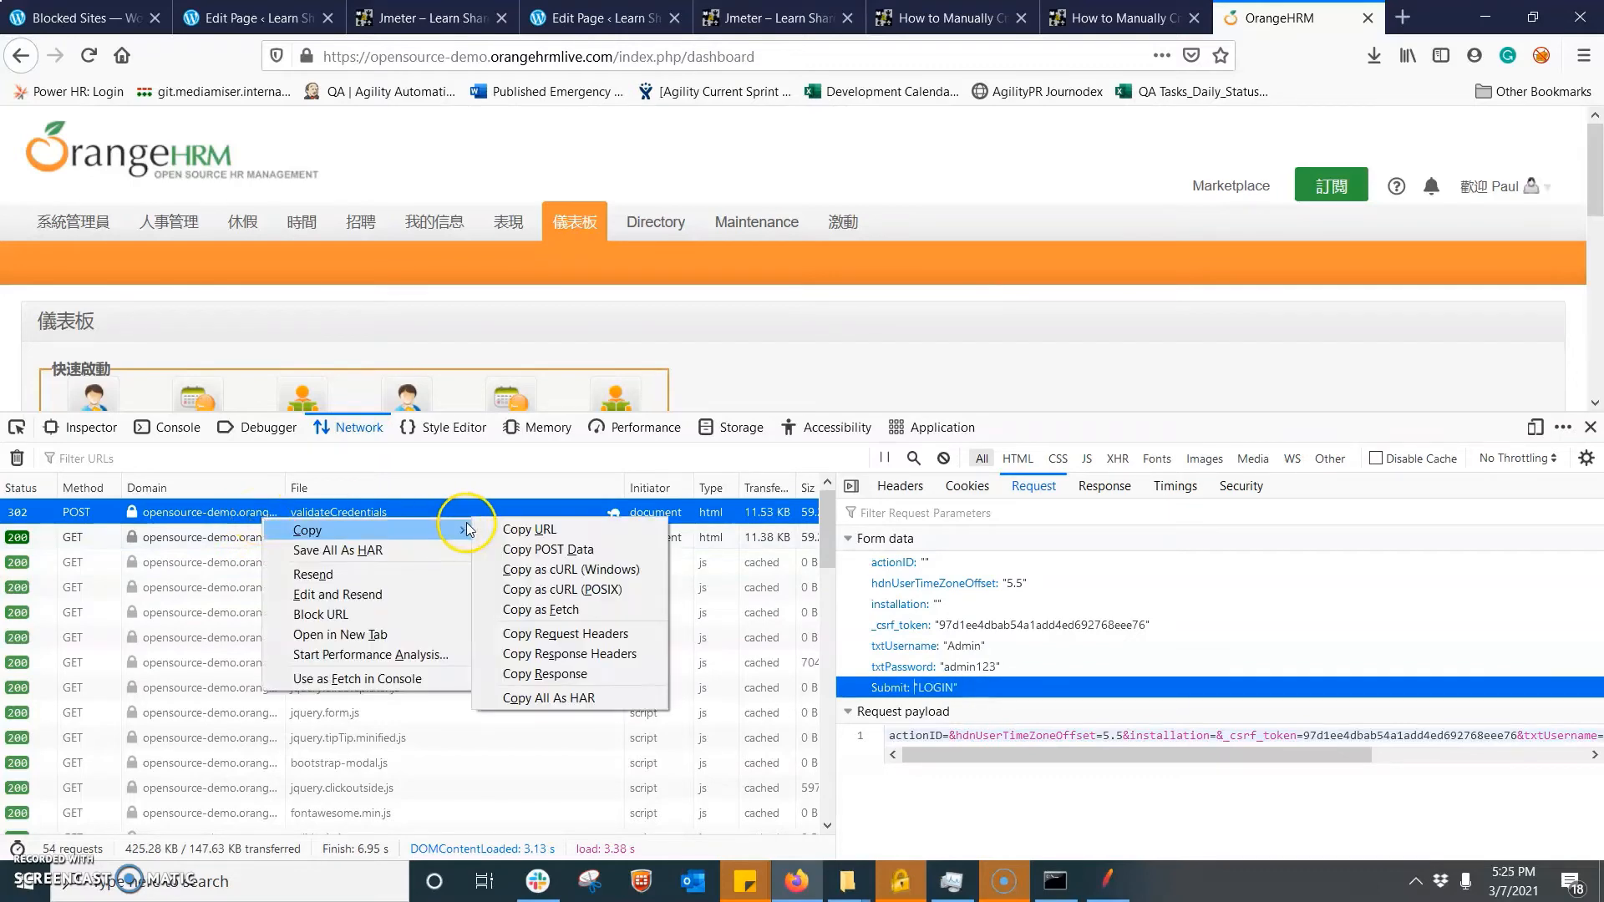
click(539, 528)
- Switch to JMeter, duplicate the Home HTTP request and name the copy Login
click(1107, 881)
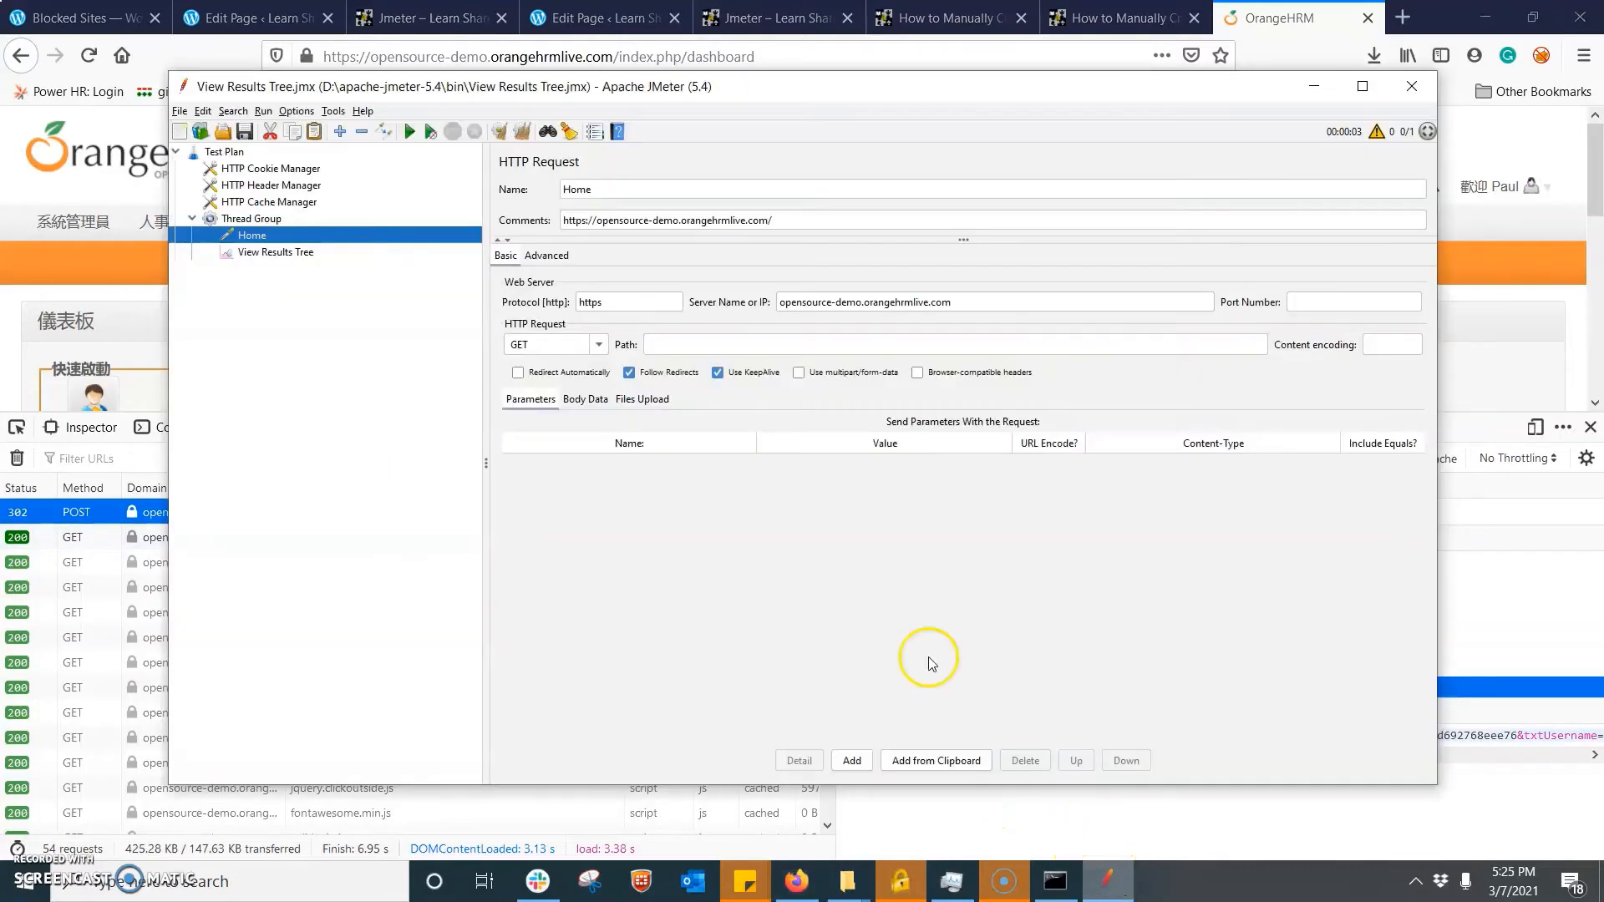
right_click(247, 235)
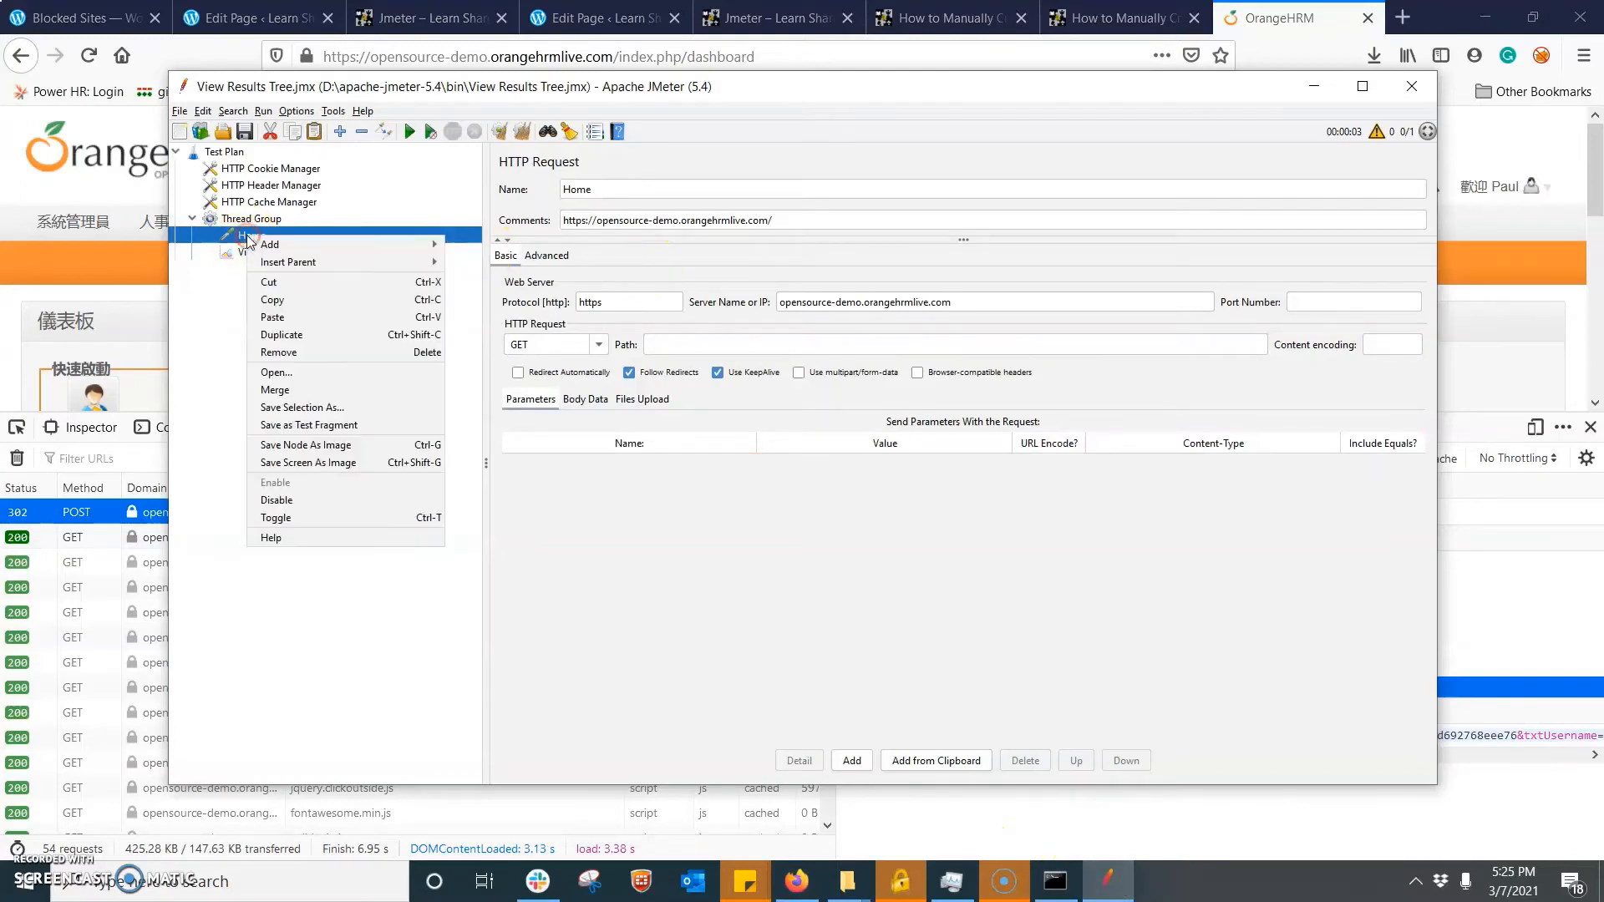
click(326, 334)
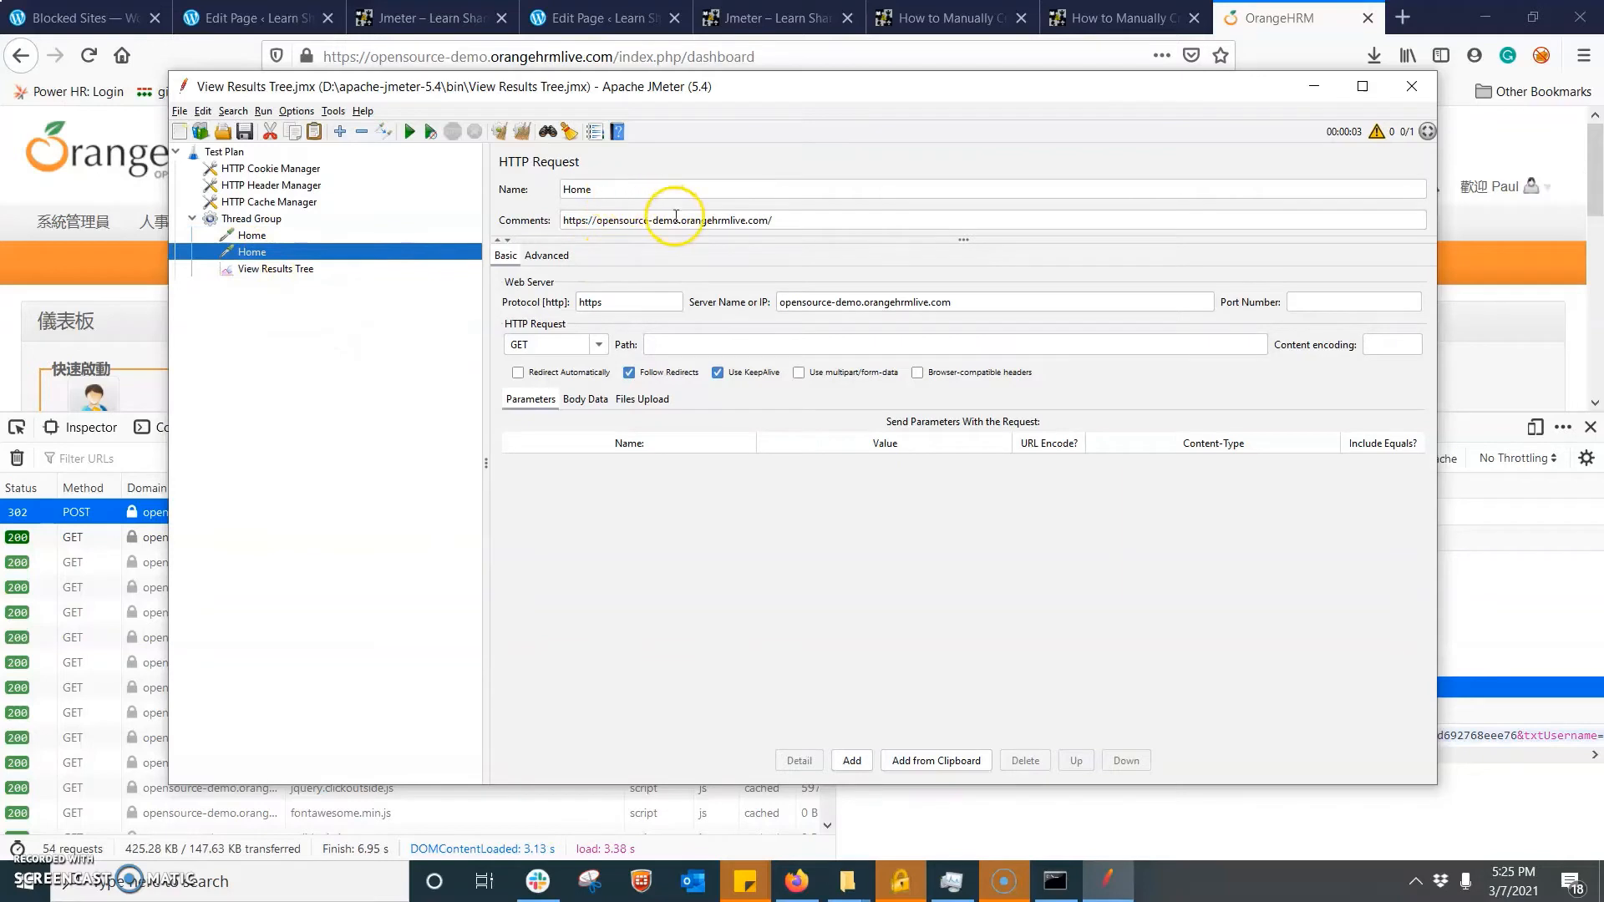
click(619, 193)
drag(620, 192, 513, 182)
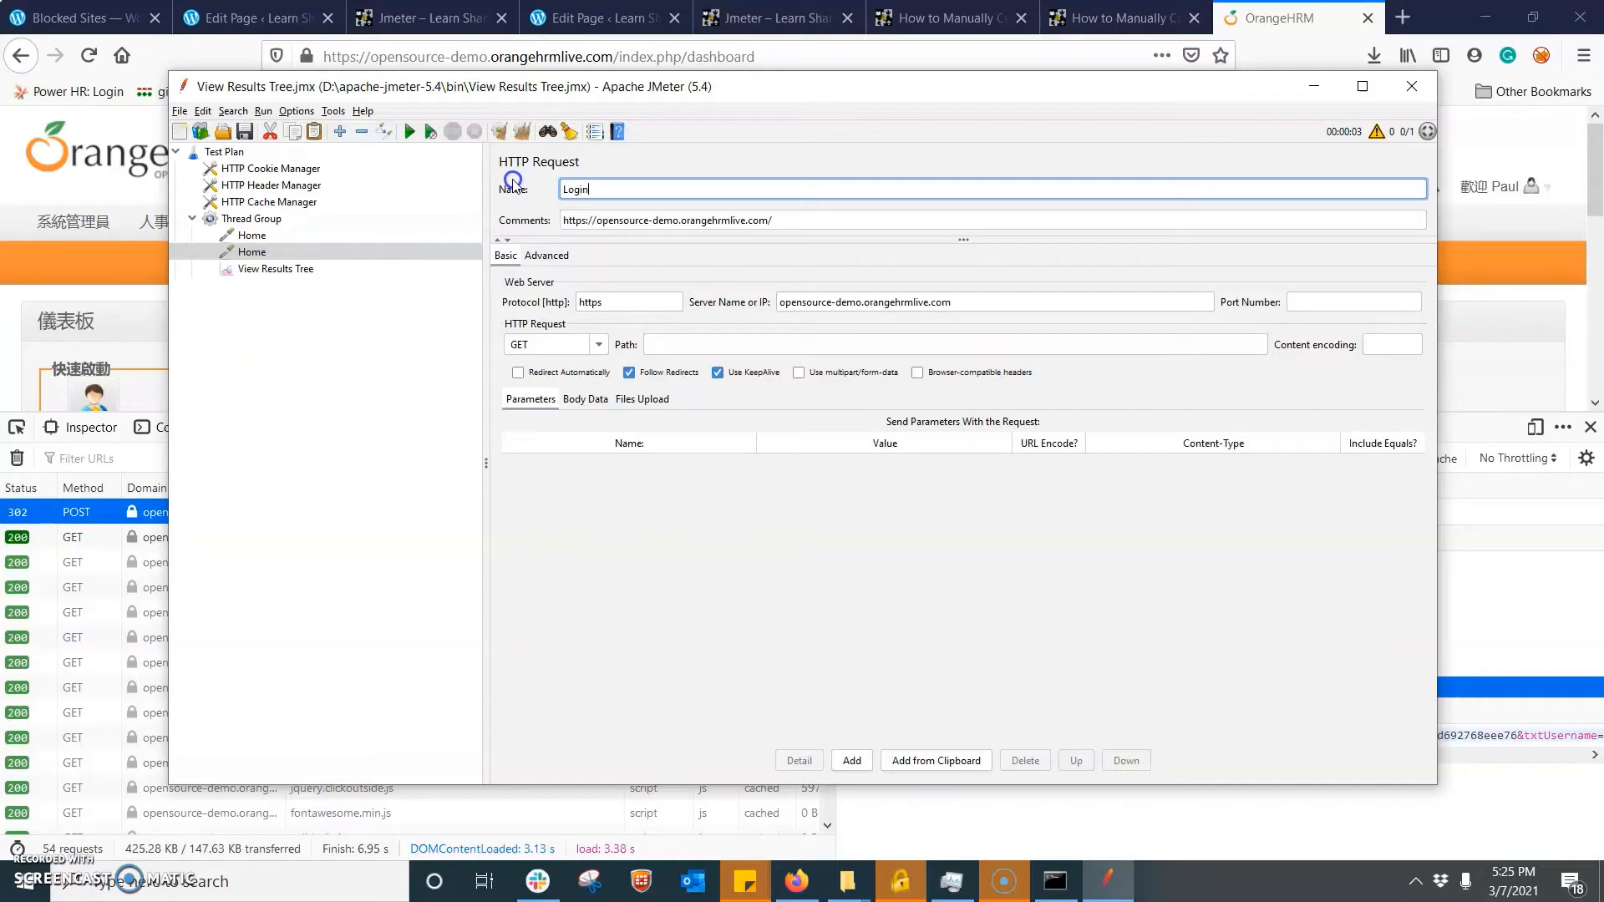
- Paste the copied URL into the Login request's comments and move its index.php/auth/validateCredentials part into the request path
drag(784, 220, 547, 214)
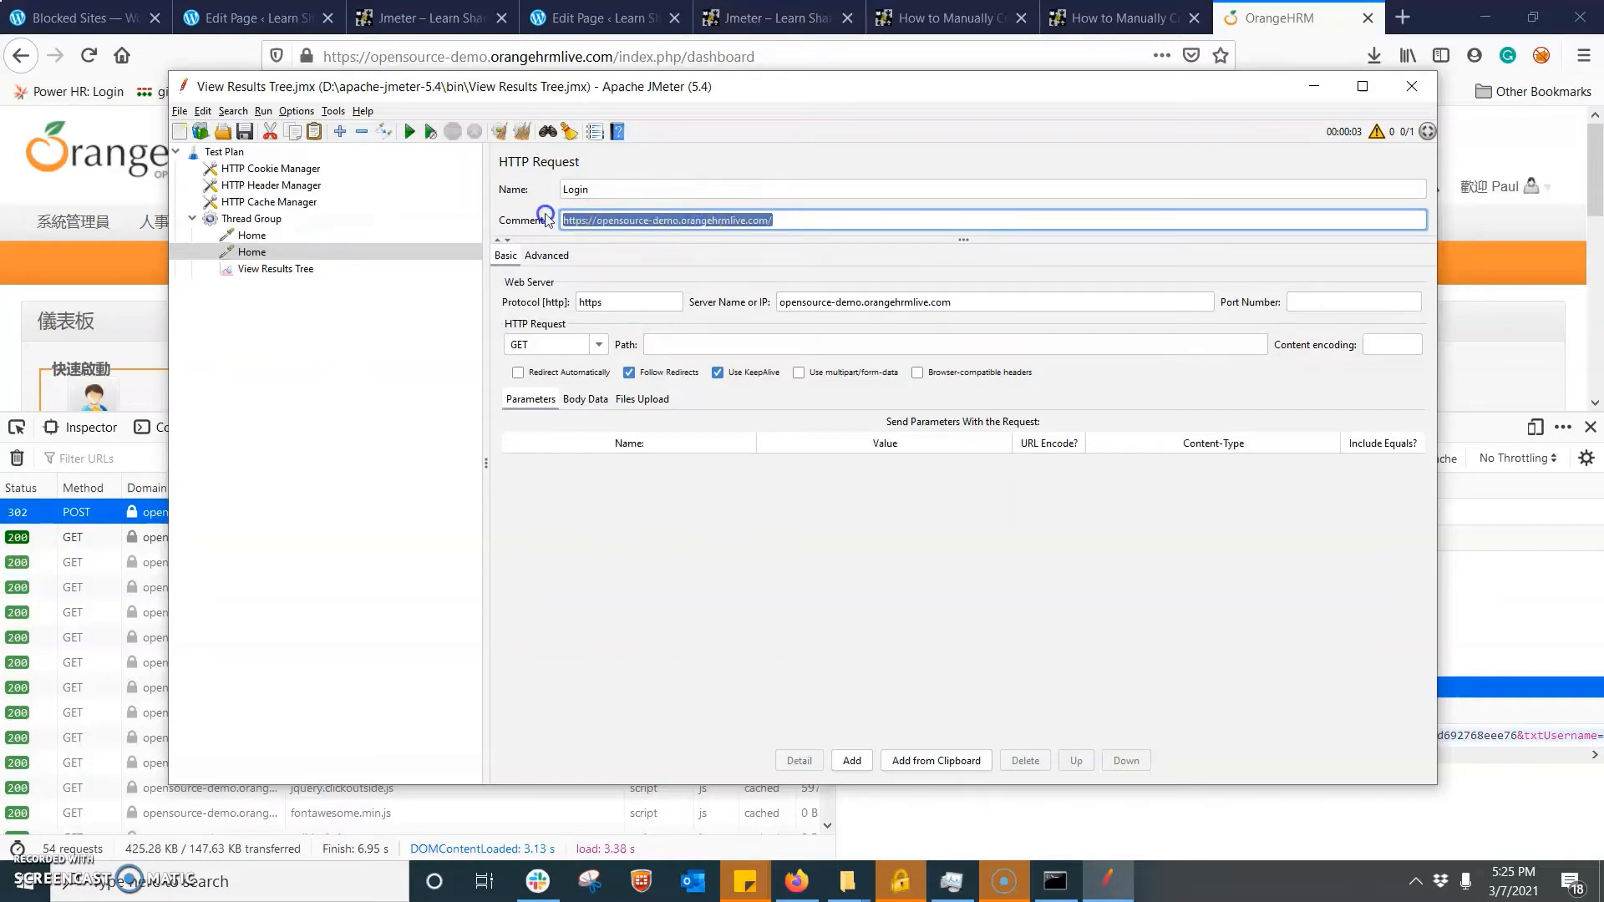
key(ctrl+v)
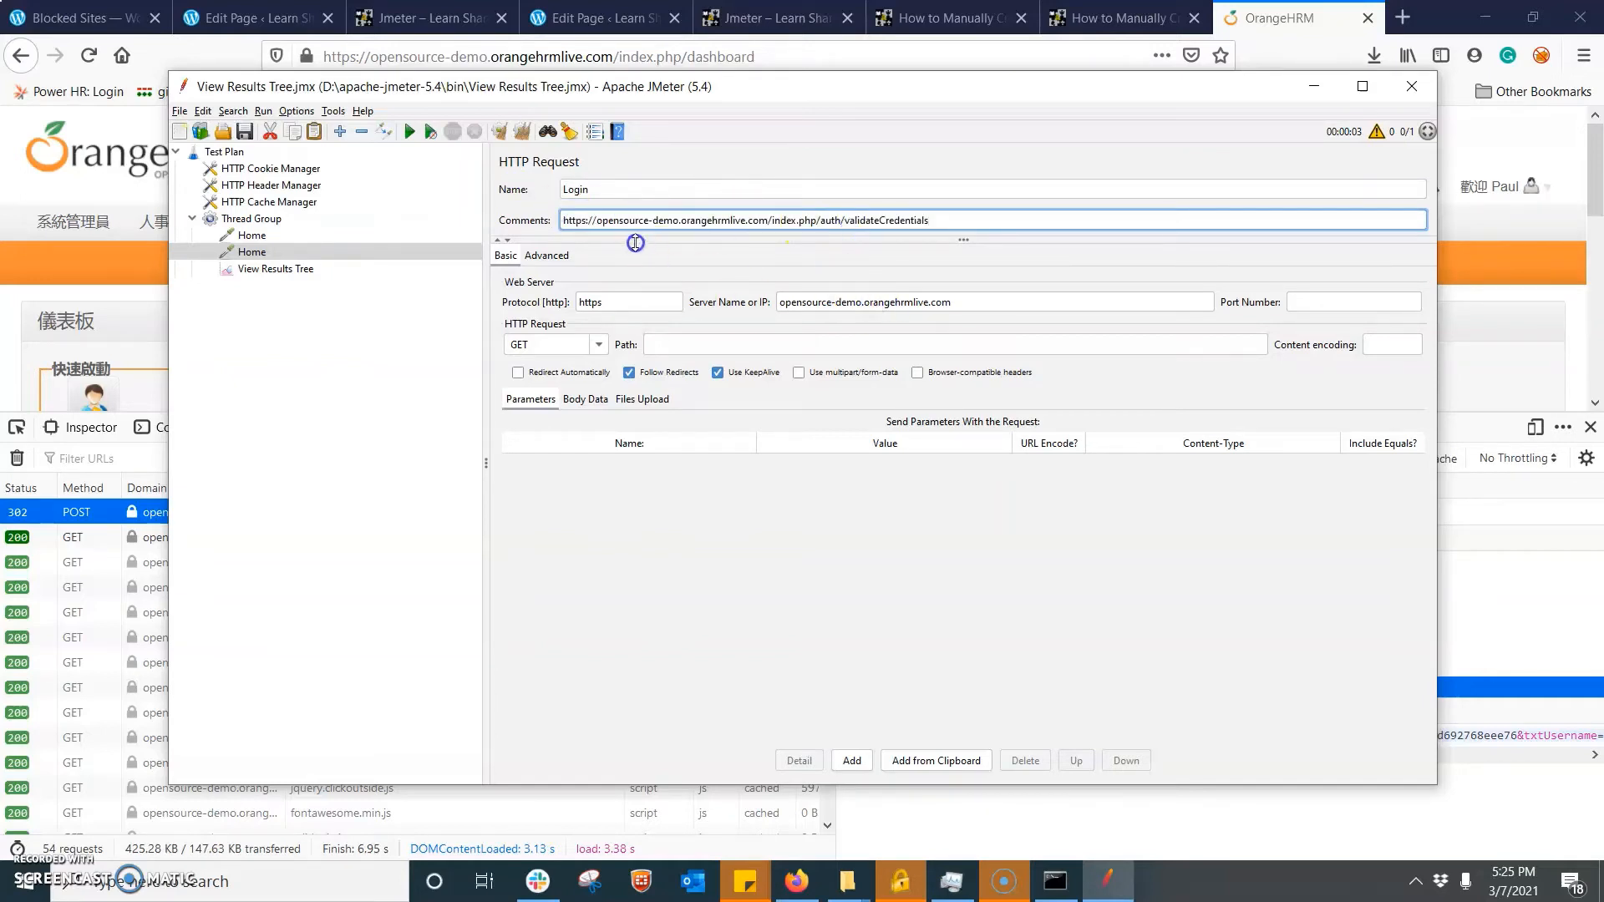
drag(601, 220, 768, 221)
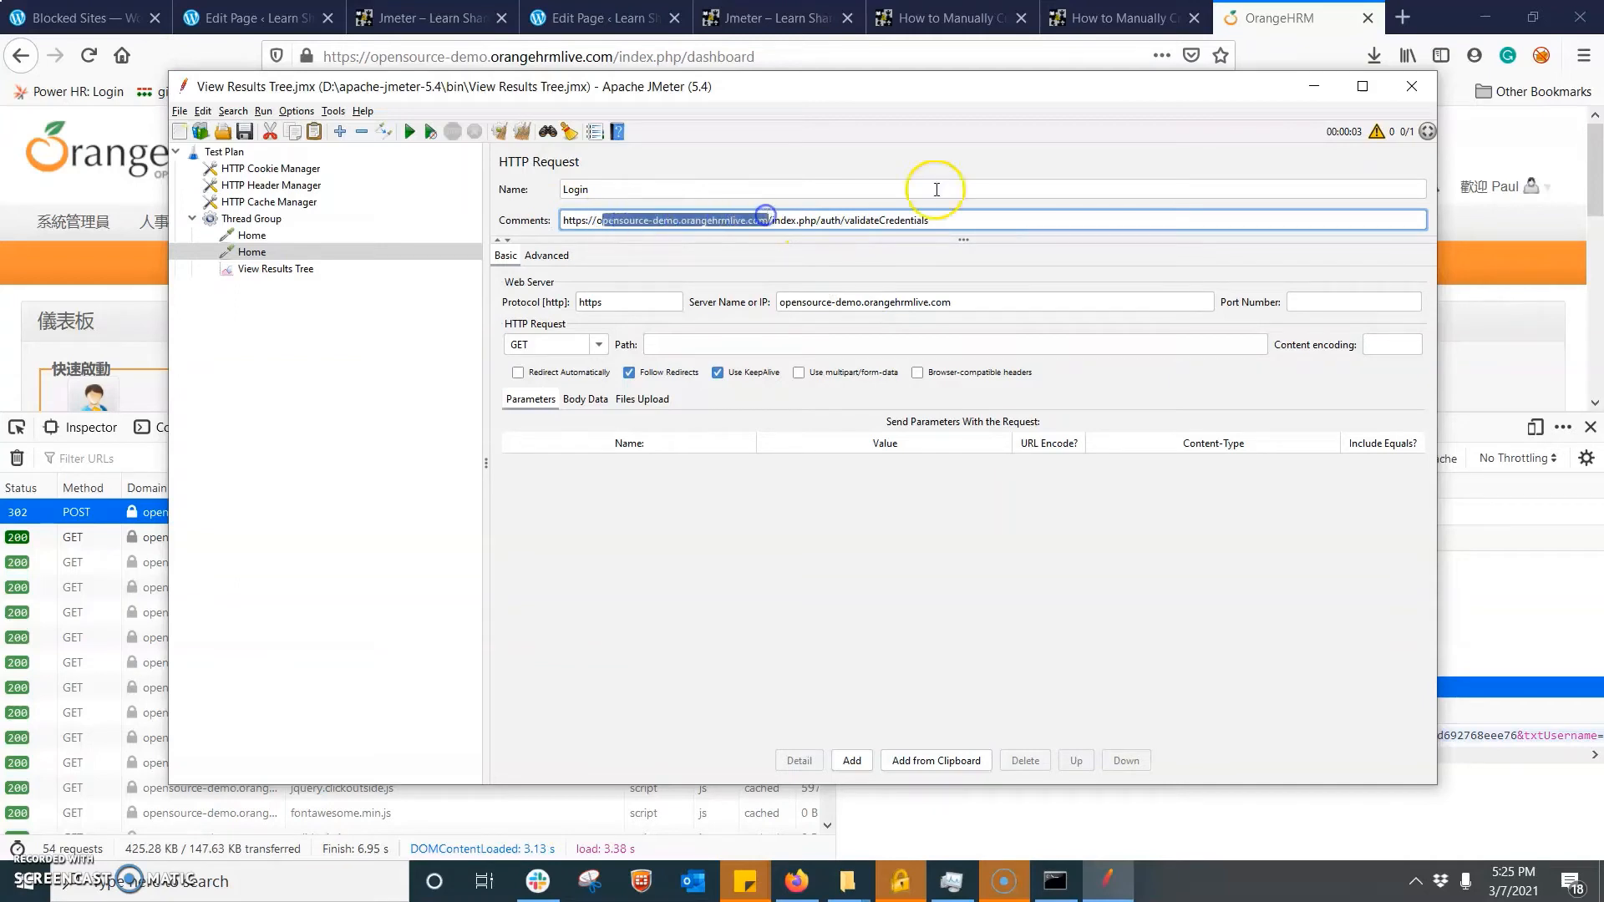
drag(941, 219, 778, 222)
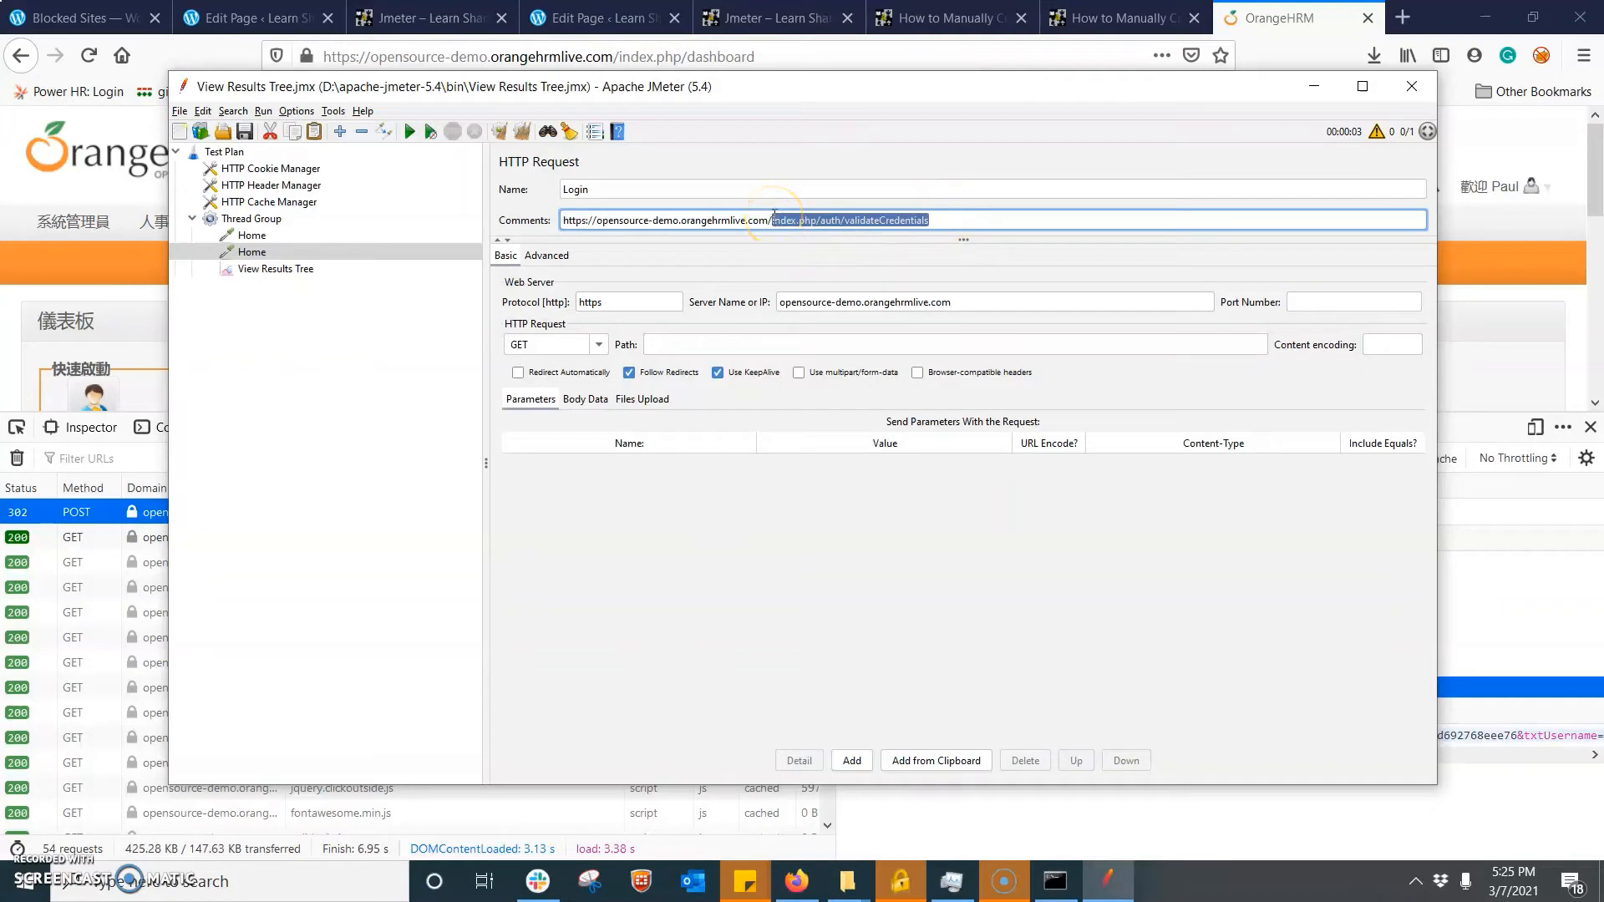
key(ctrl+x)
click(677, 346)
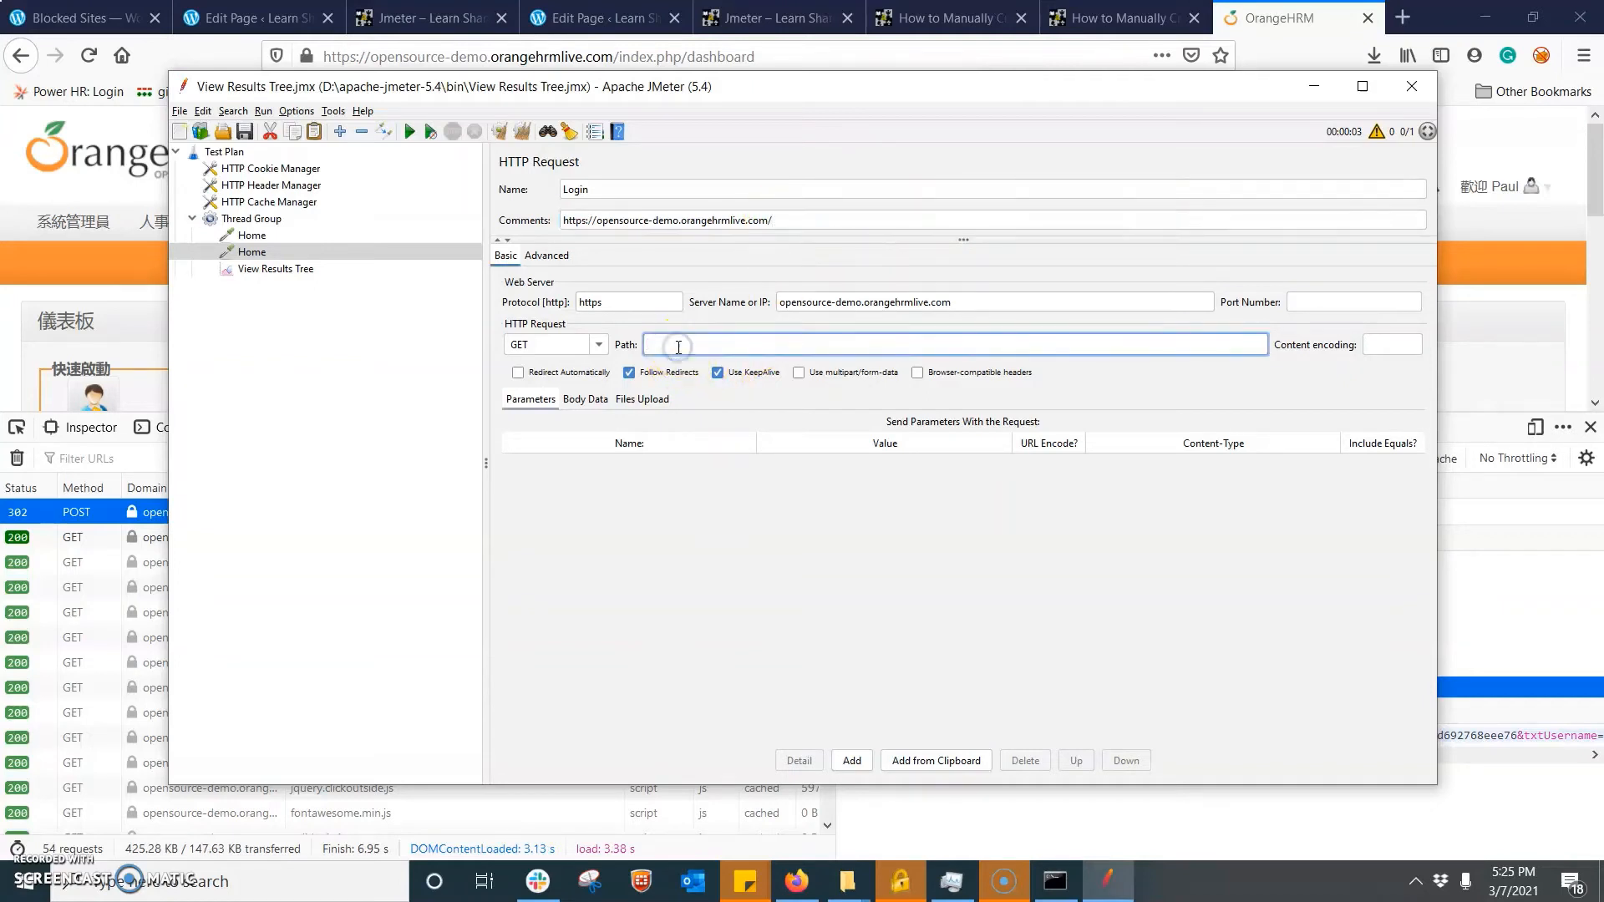
key(ctrl+v)
- Set the Login request's HTTP method to POST and reselect the request in the test plan tree
click(578, 342)
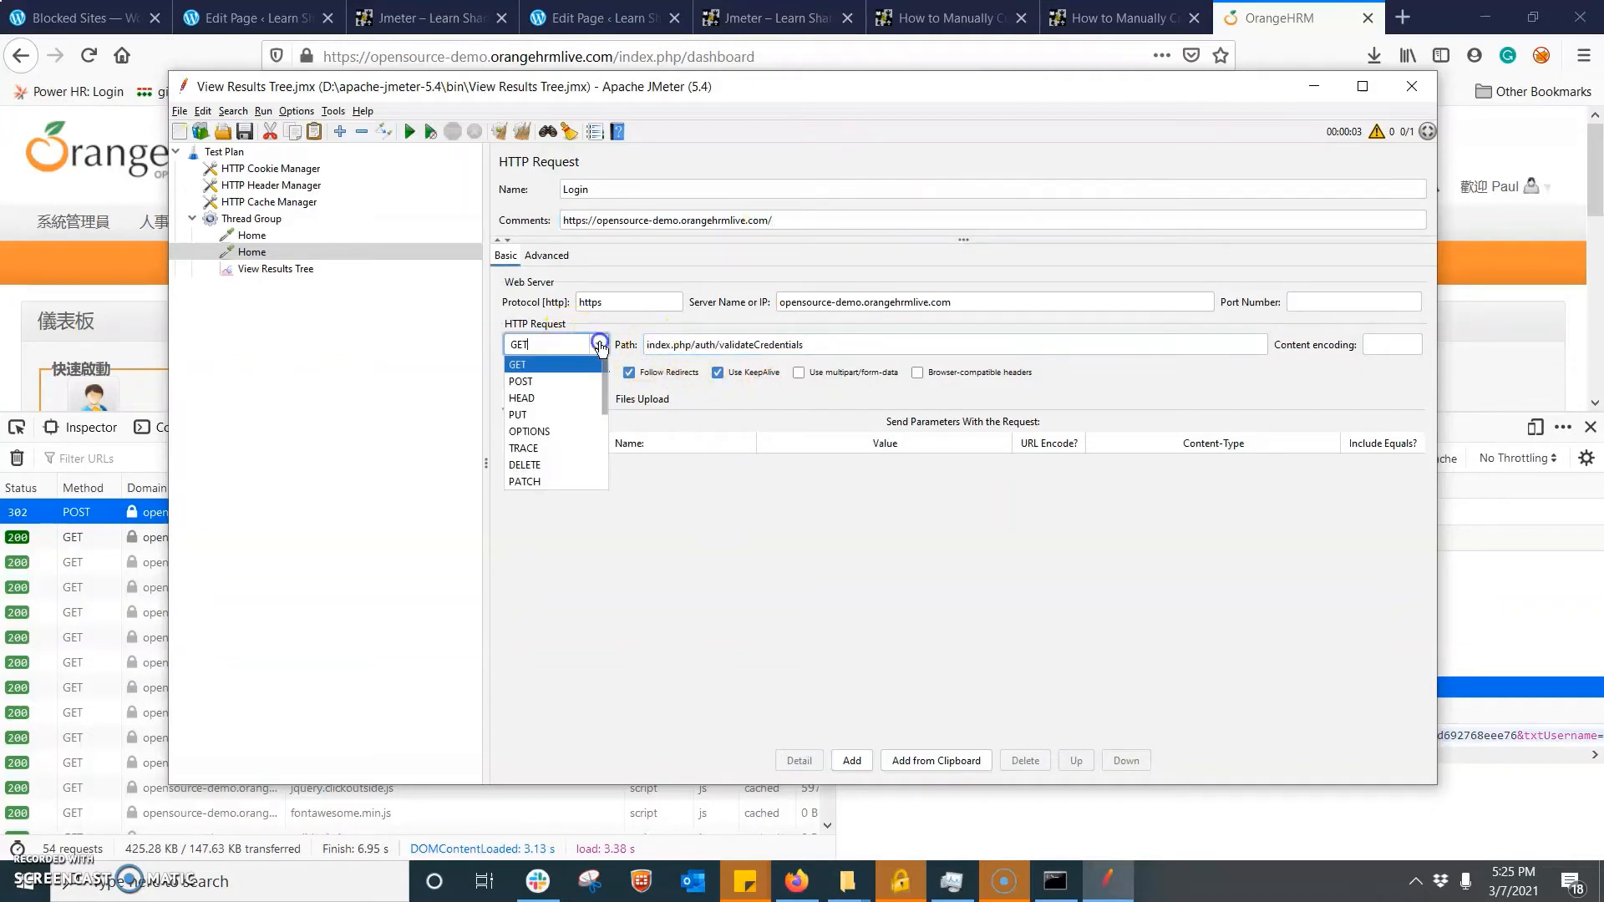
click(568, 380)
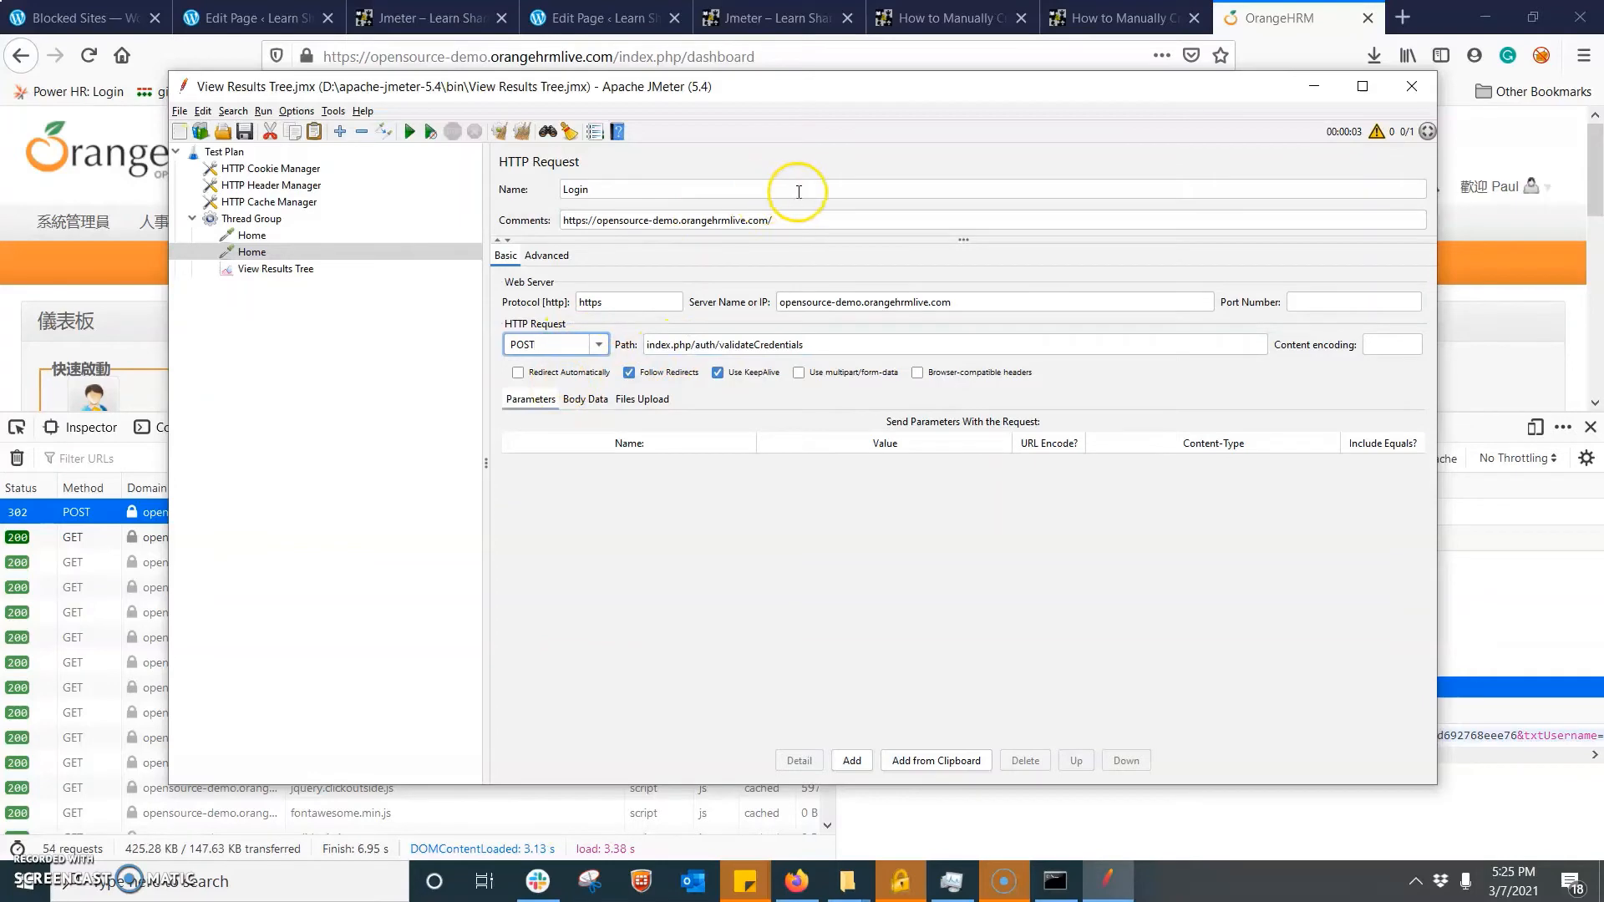
click(253, 268)
click(250, 251)
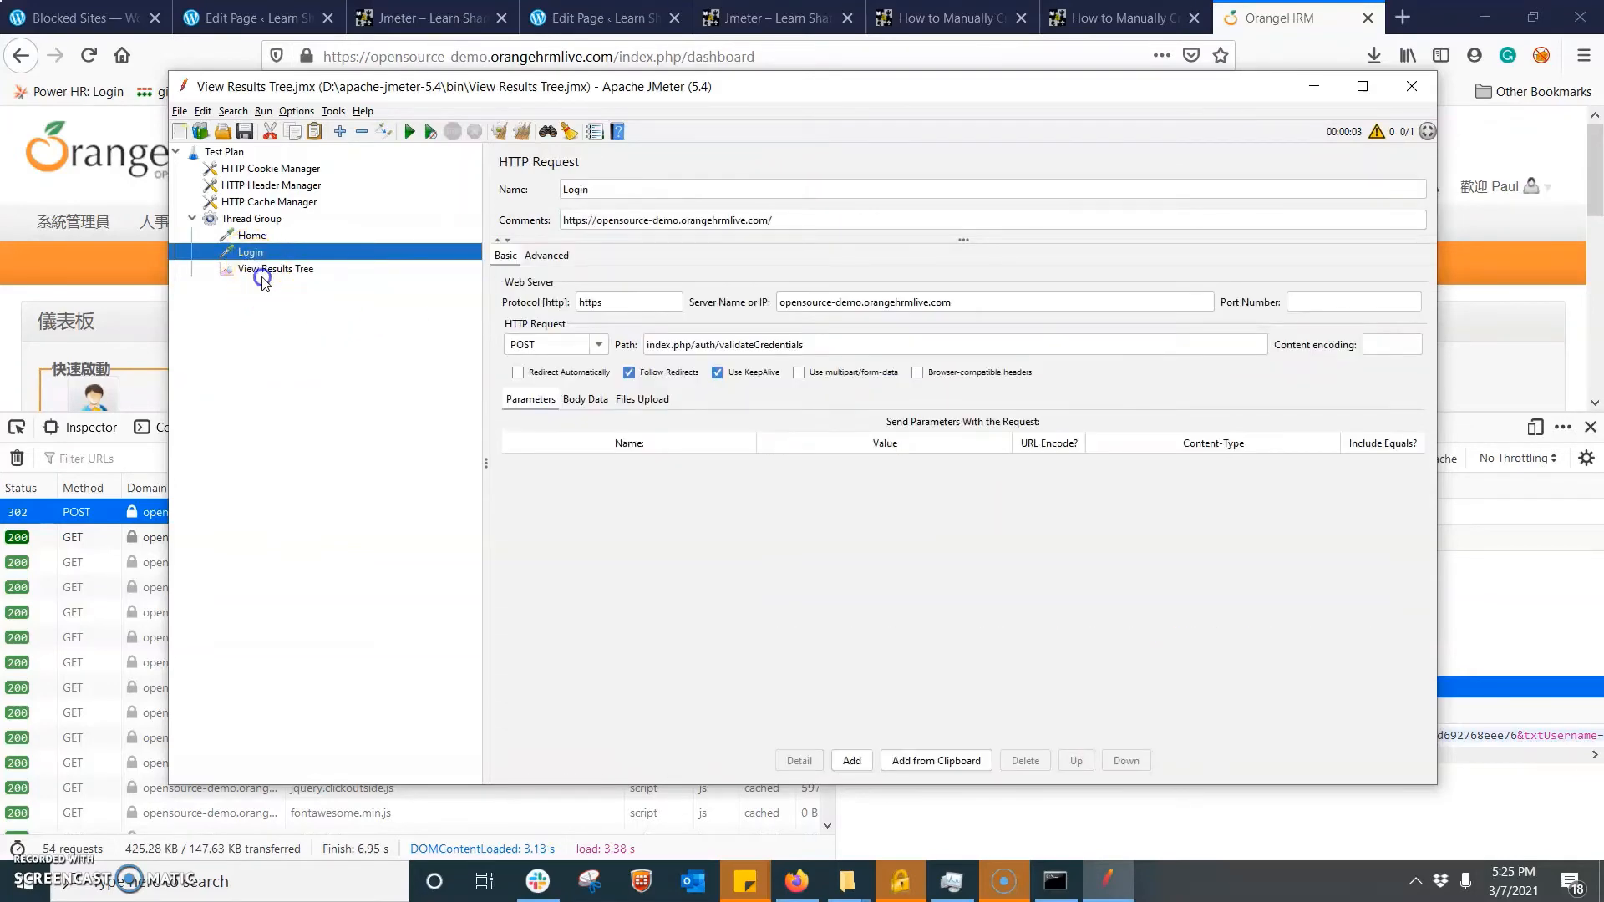
- Switch to Firefox and copy the POST data of the validateCredentials request from the network monitor
click(100, 512)
right_click(97, 513)
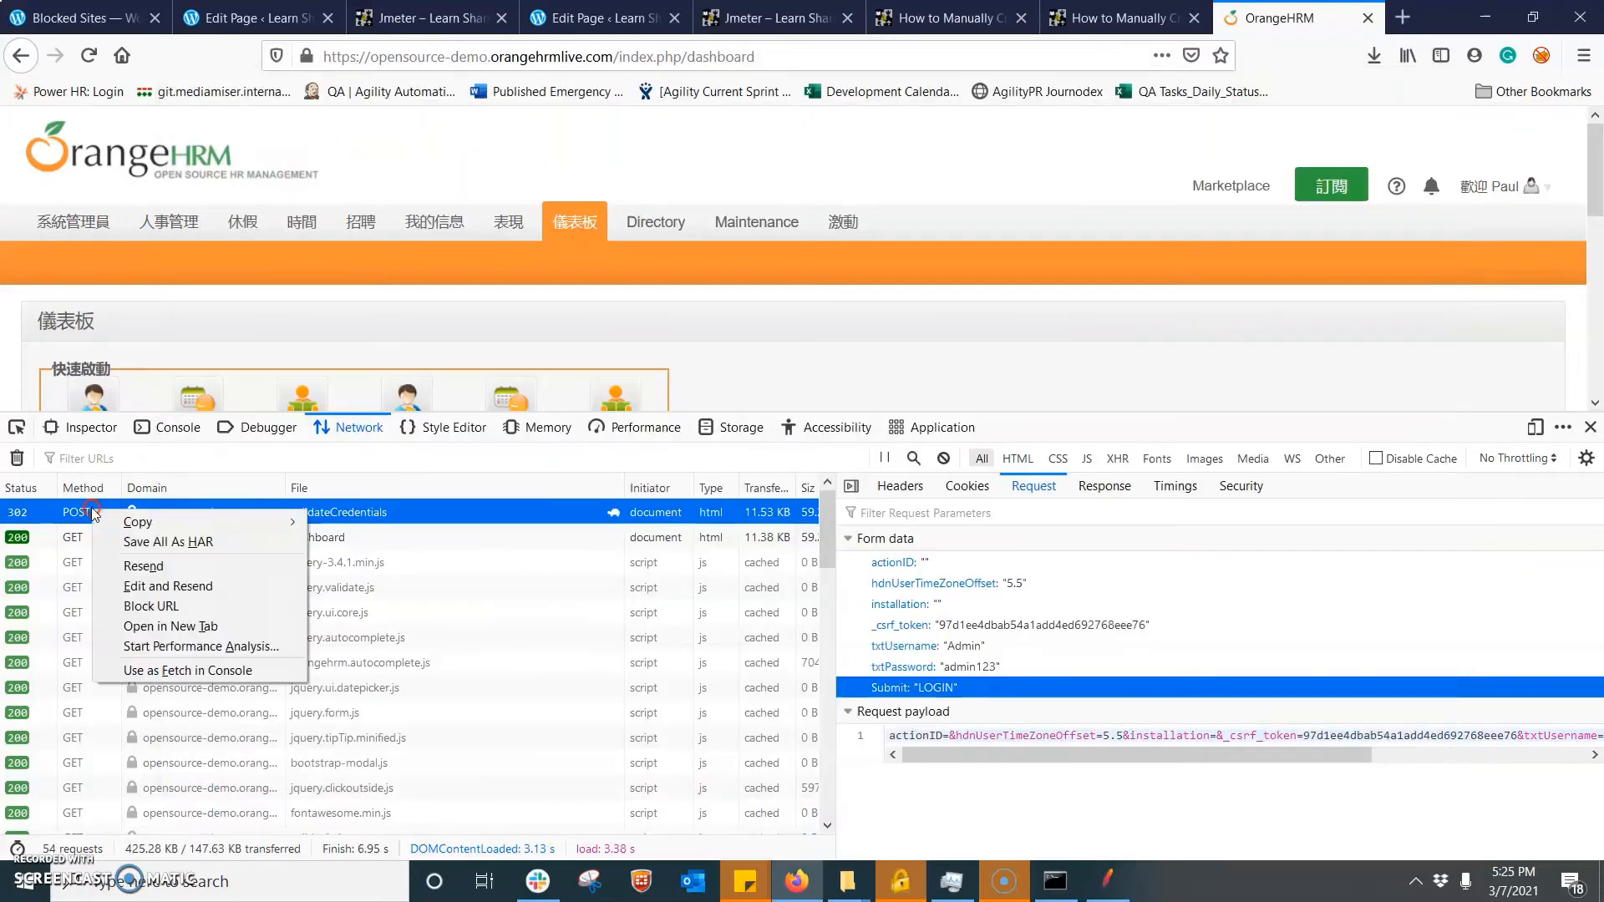
mouse_move(266, 518)
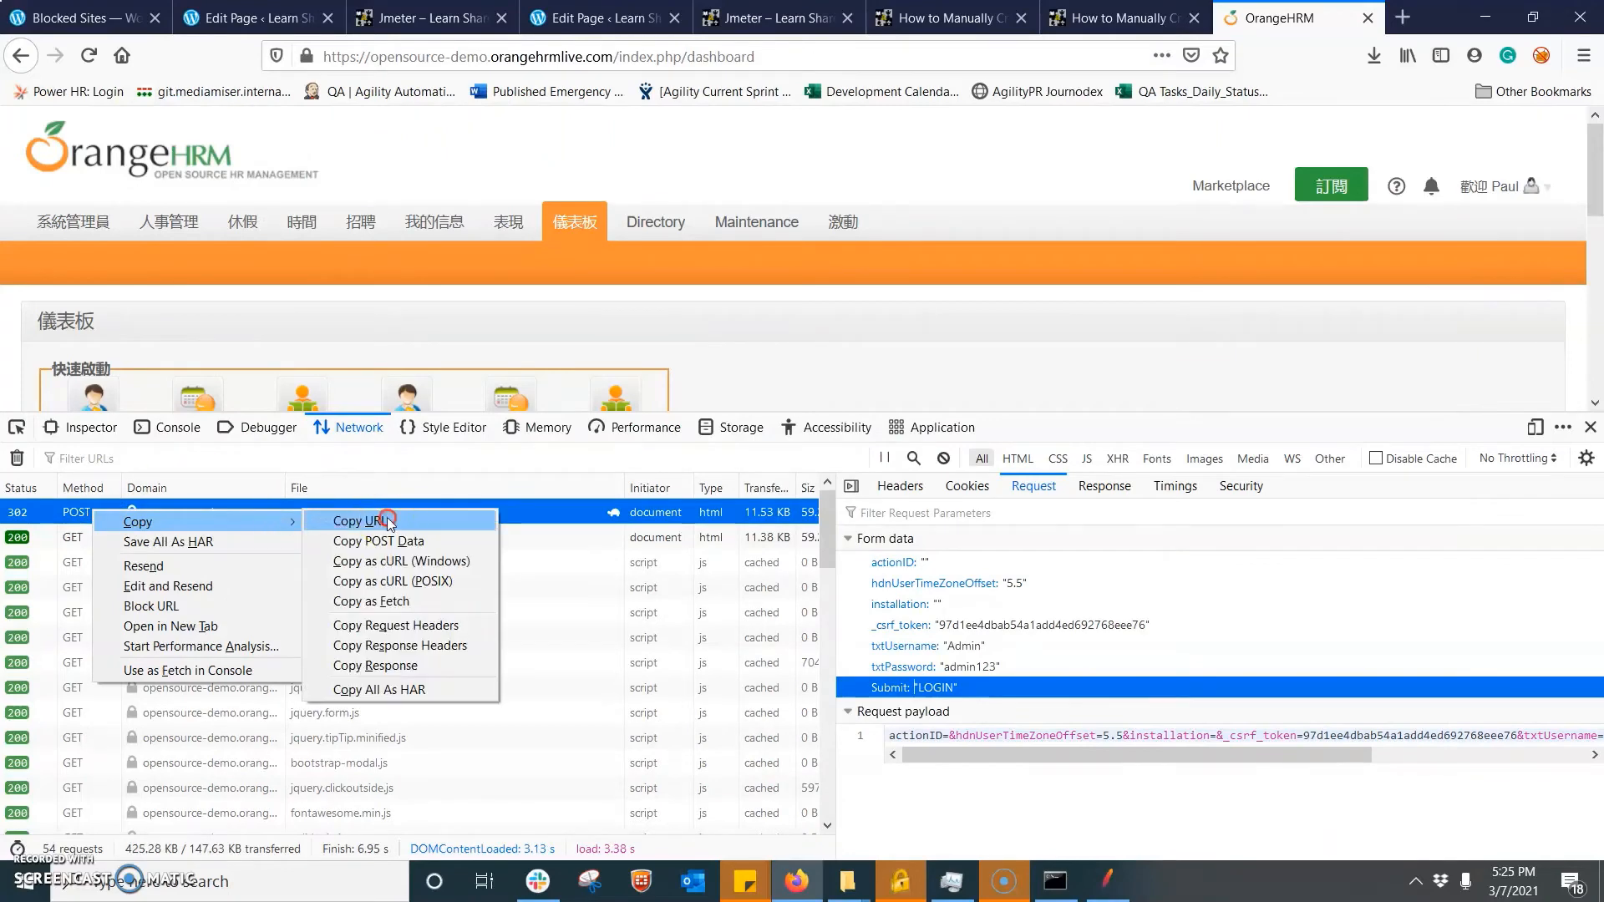
click(429, 561)
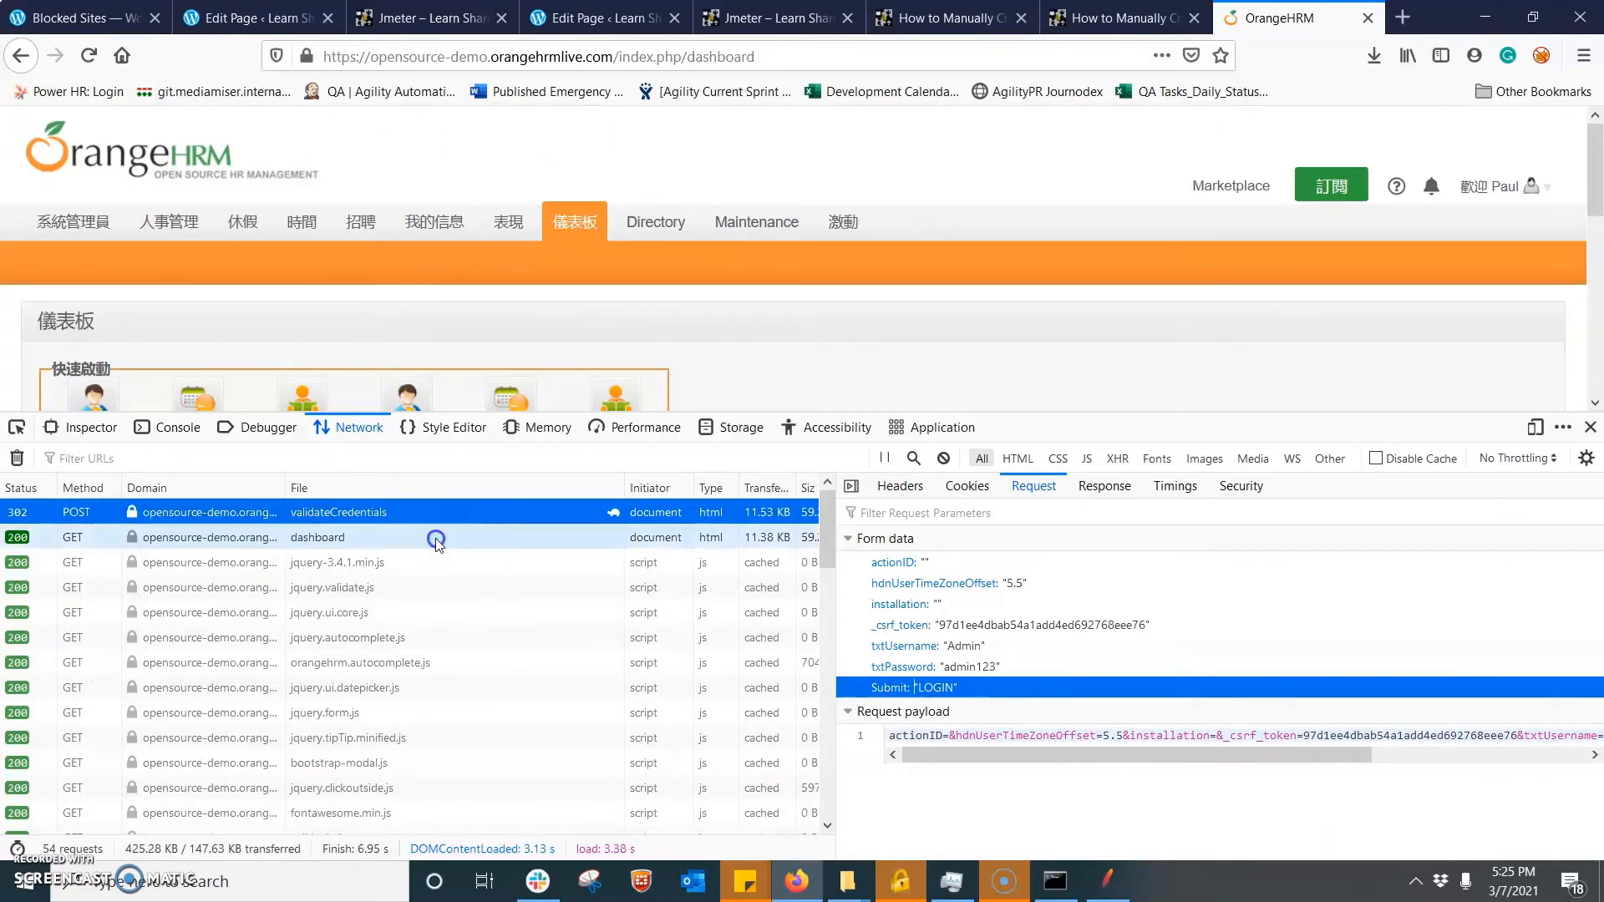
- Switch to JMeter, add the copied POST data as the Login request's parameters, including the password and CSRF token, and review the rows
click(1107, 881)
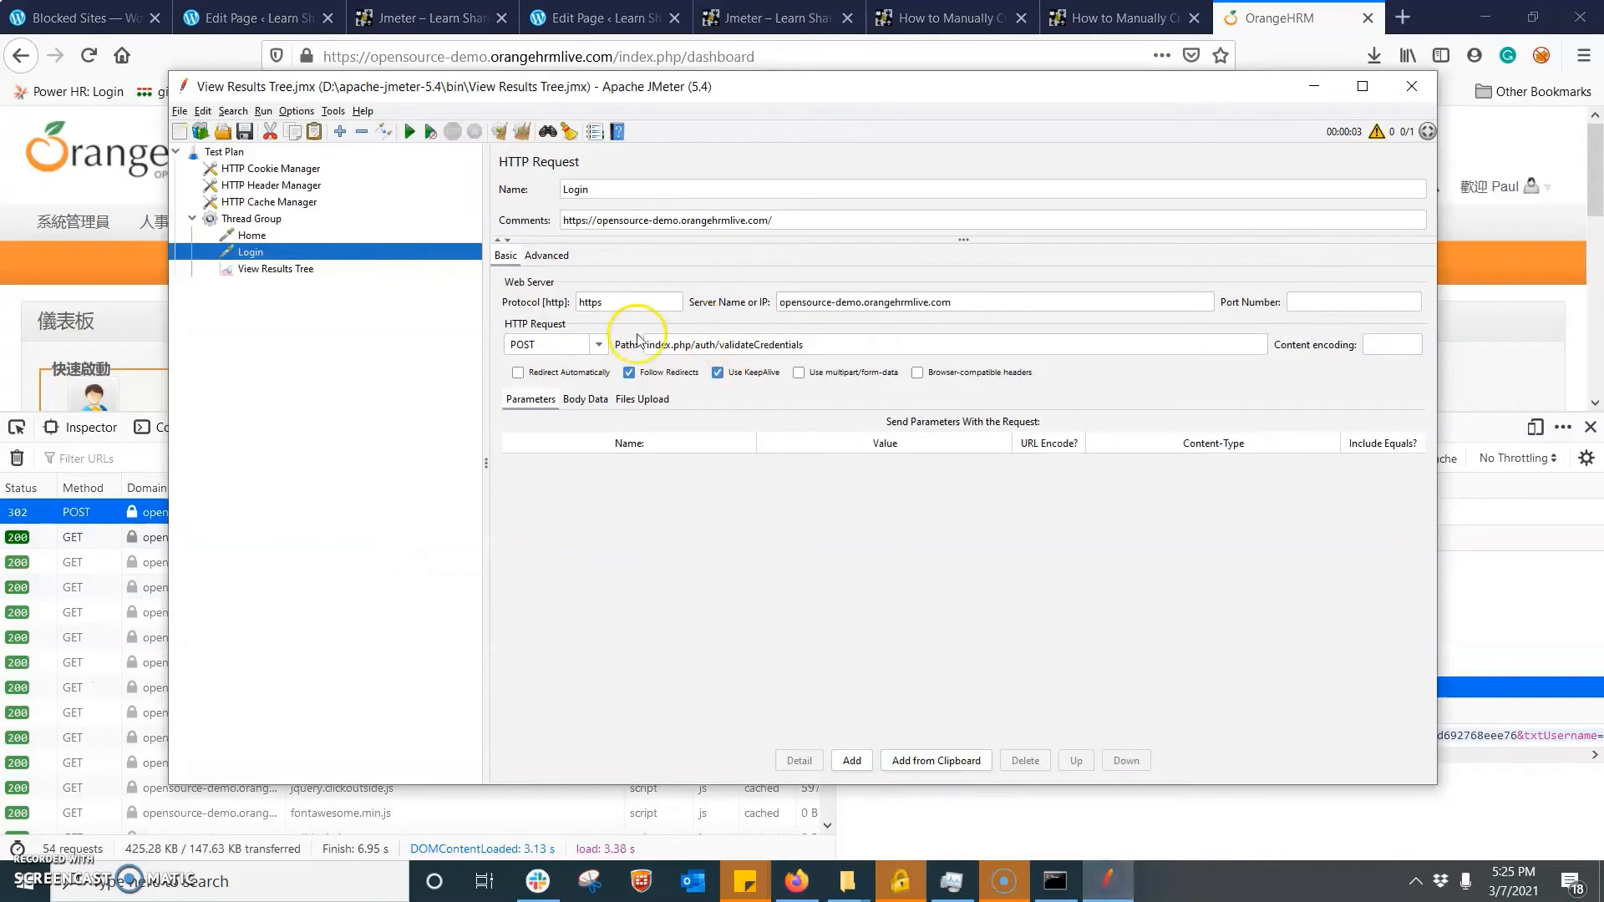
click(919, 756)
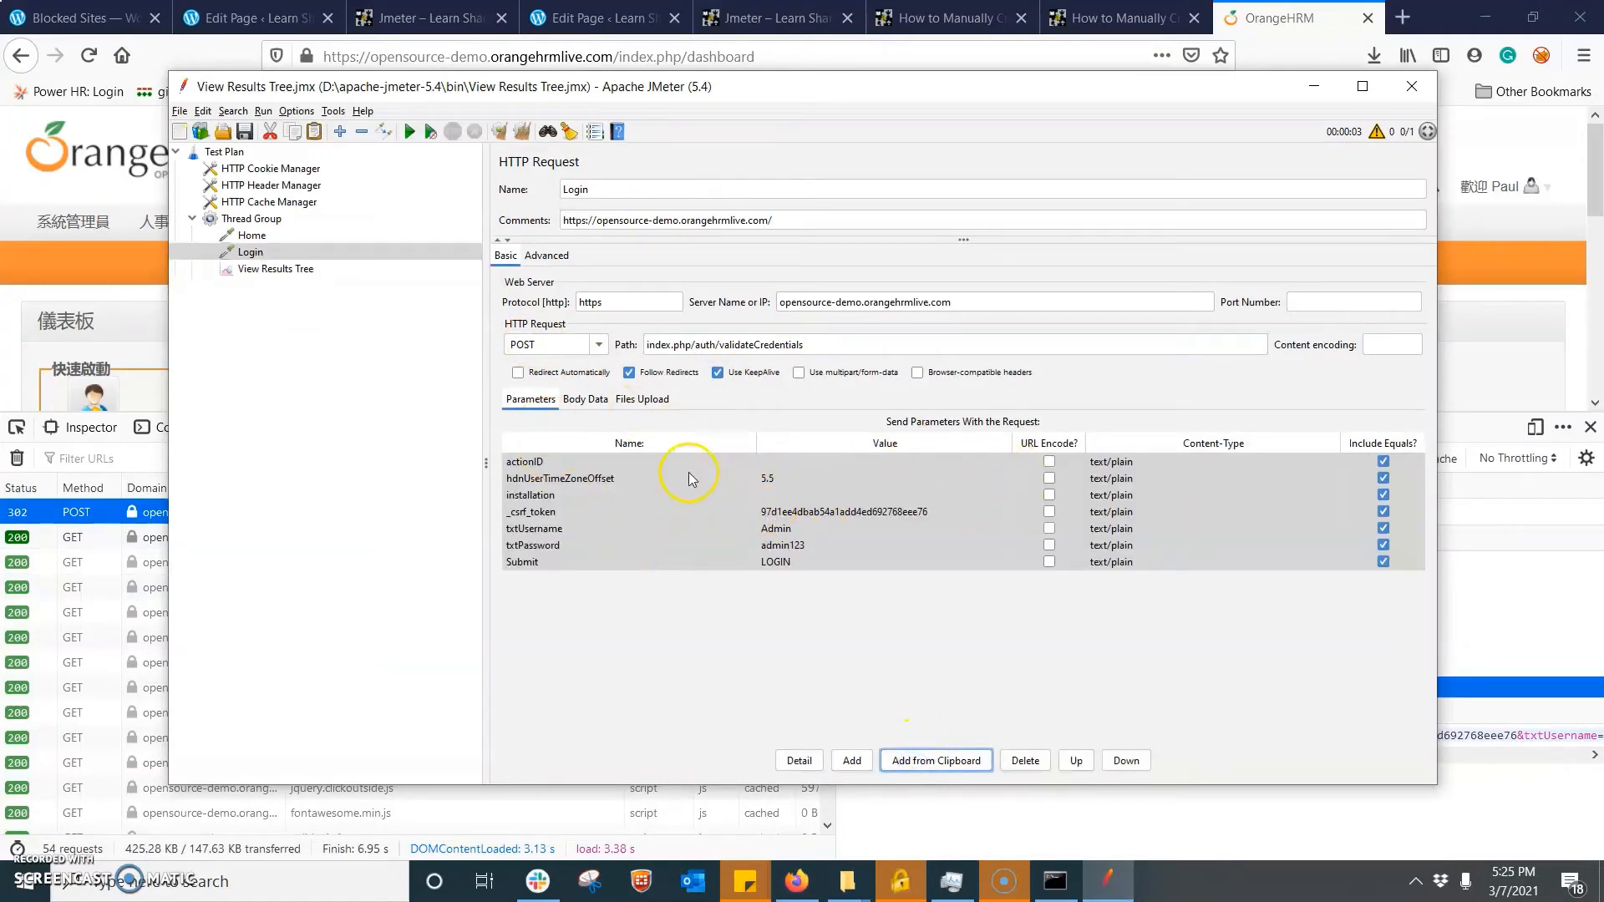
click(551, 483)
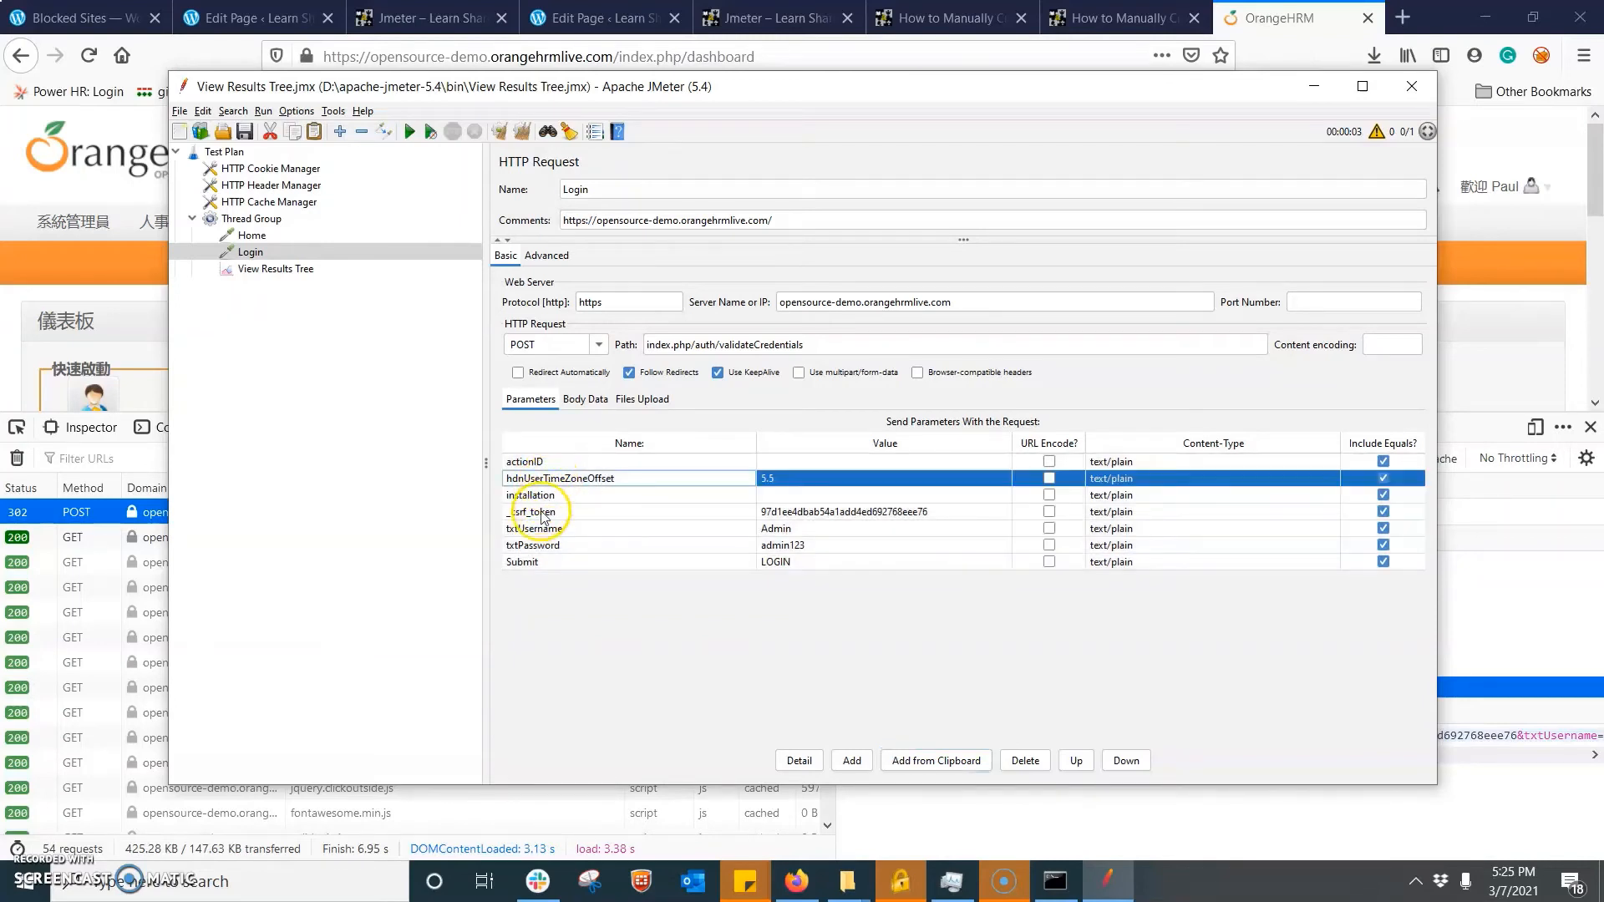
click(539, 513)
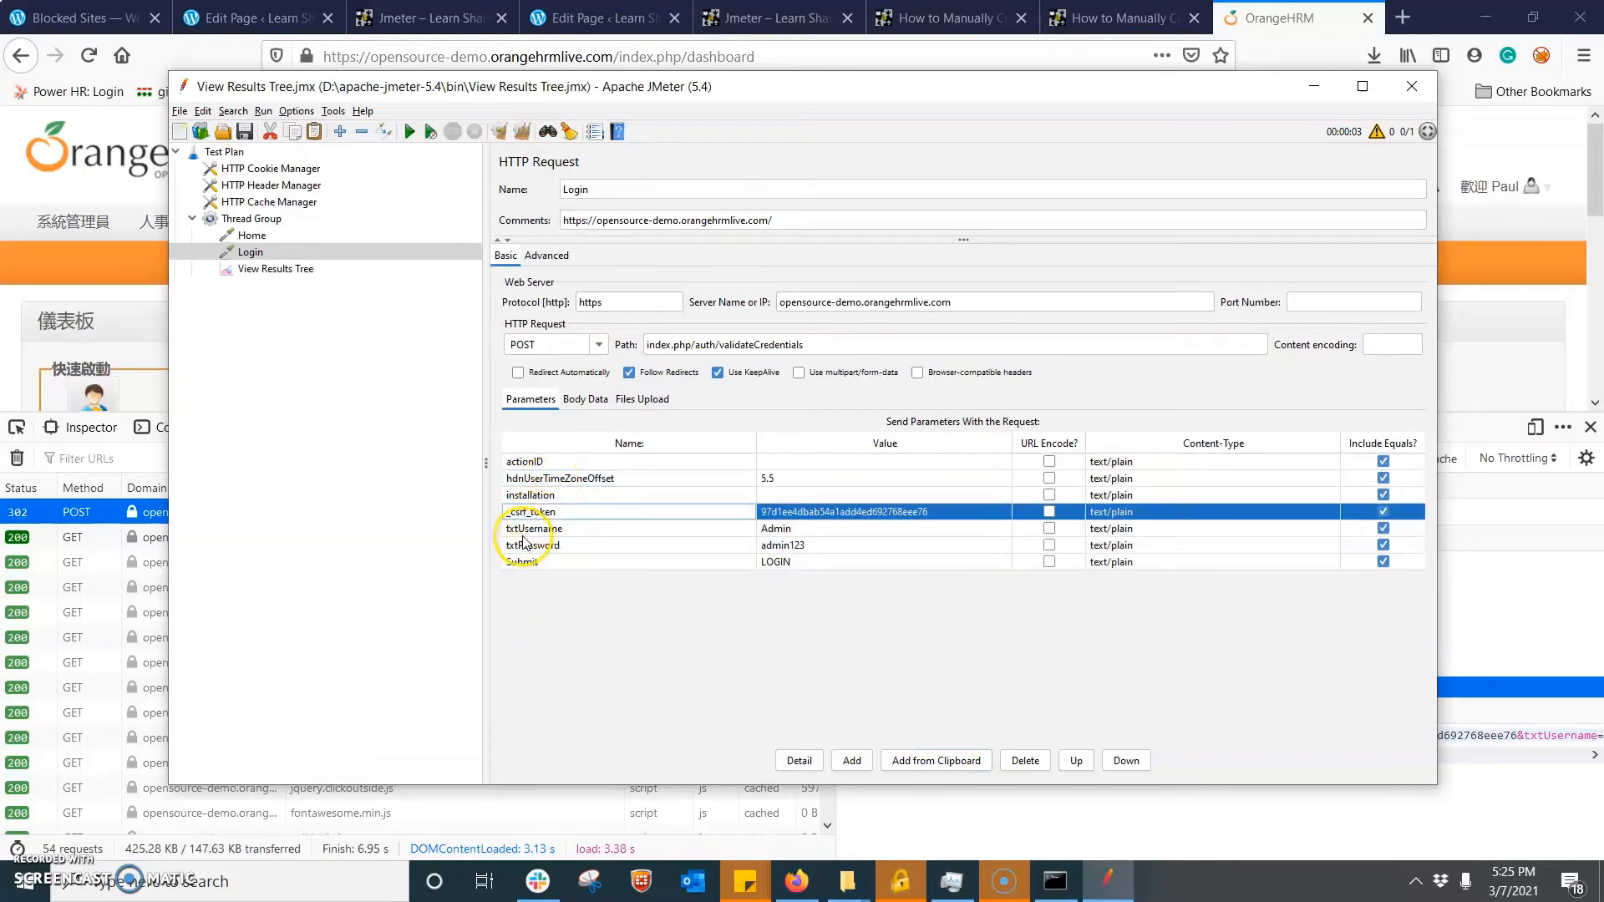
click(520, 529)
click(524, 545)
click(528, 563)
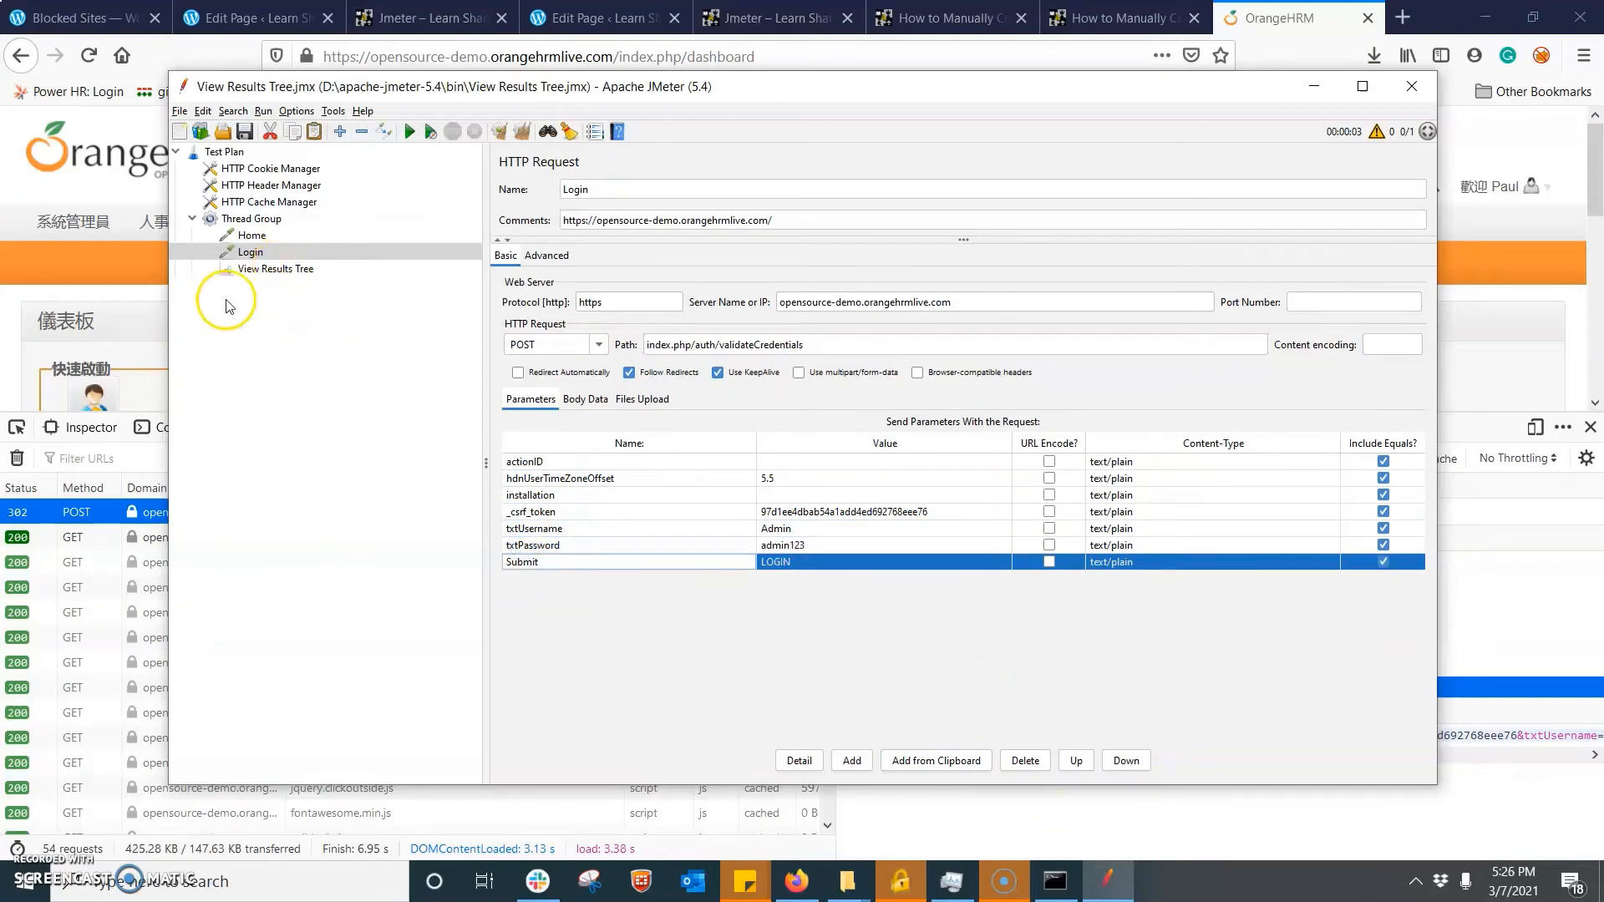
- Open the View Results Tree listener and run the test plan
click(251, 269)
click(248, 253)
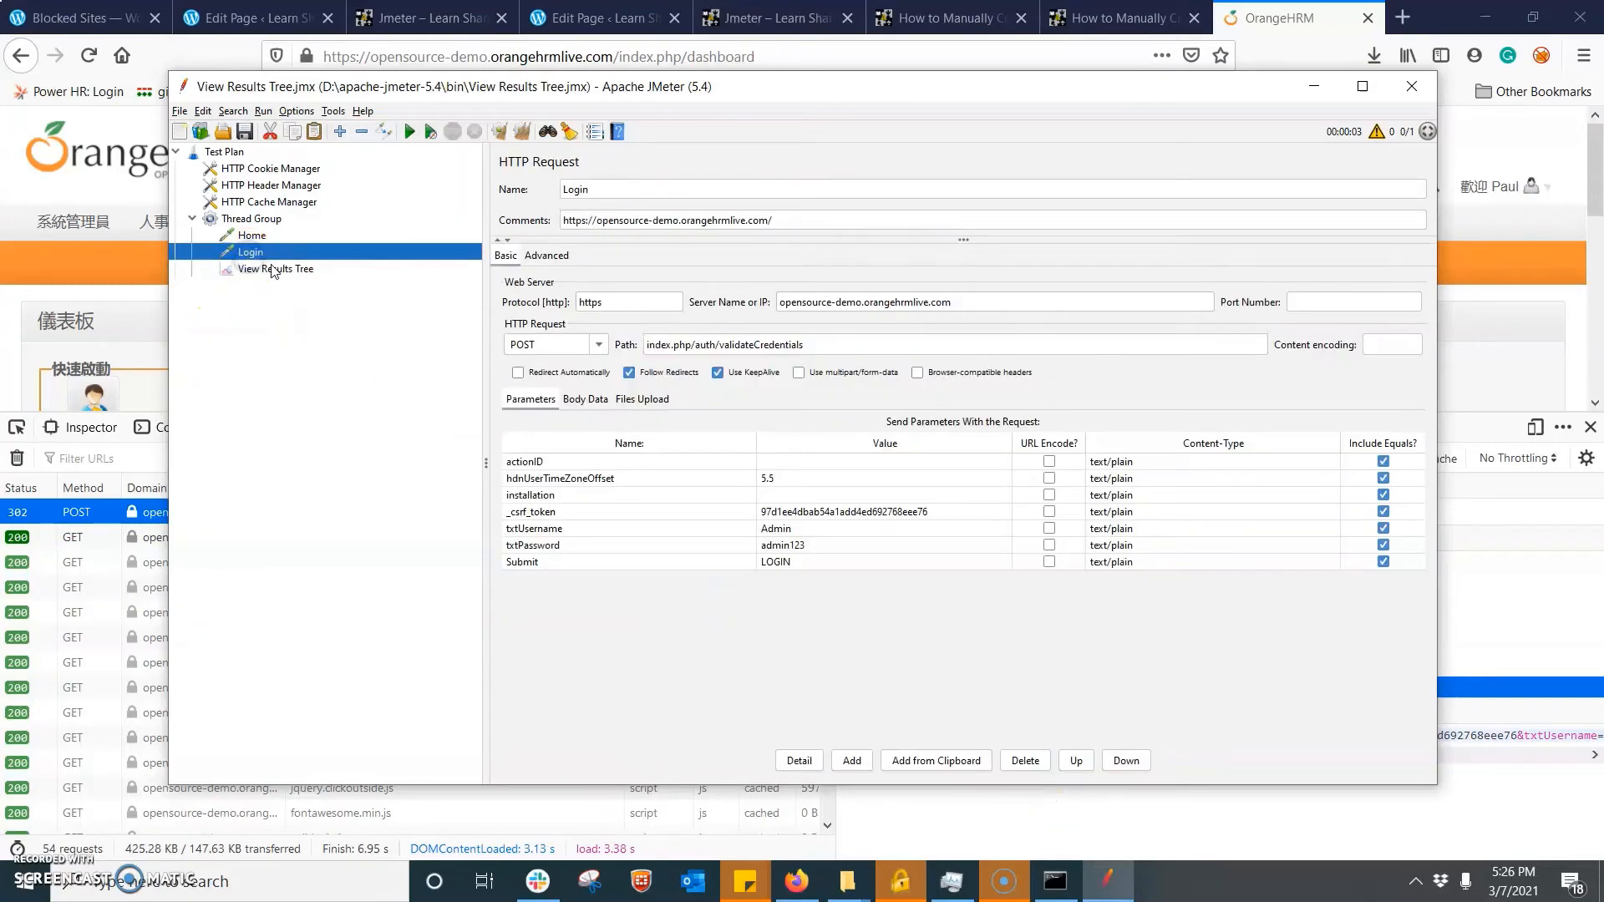
click(266, 268)
click(516, 136)
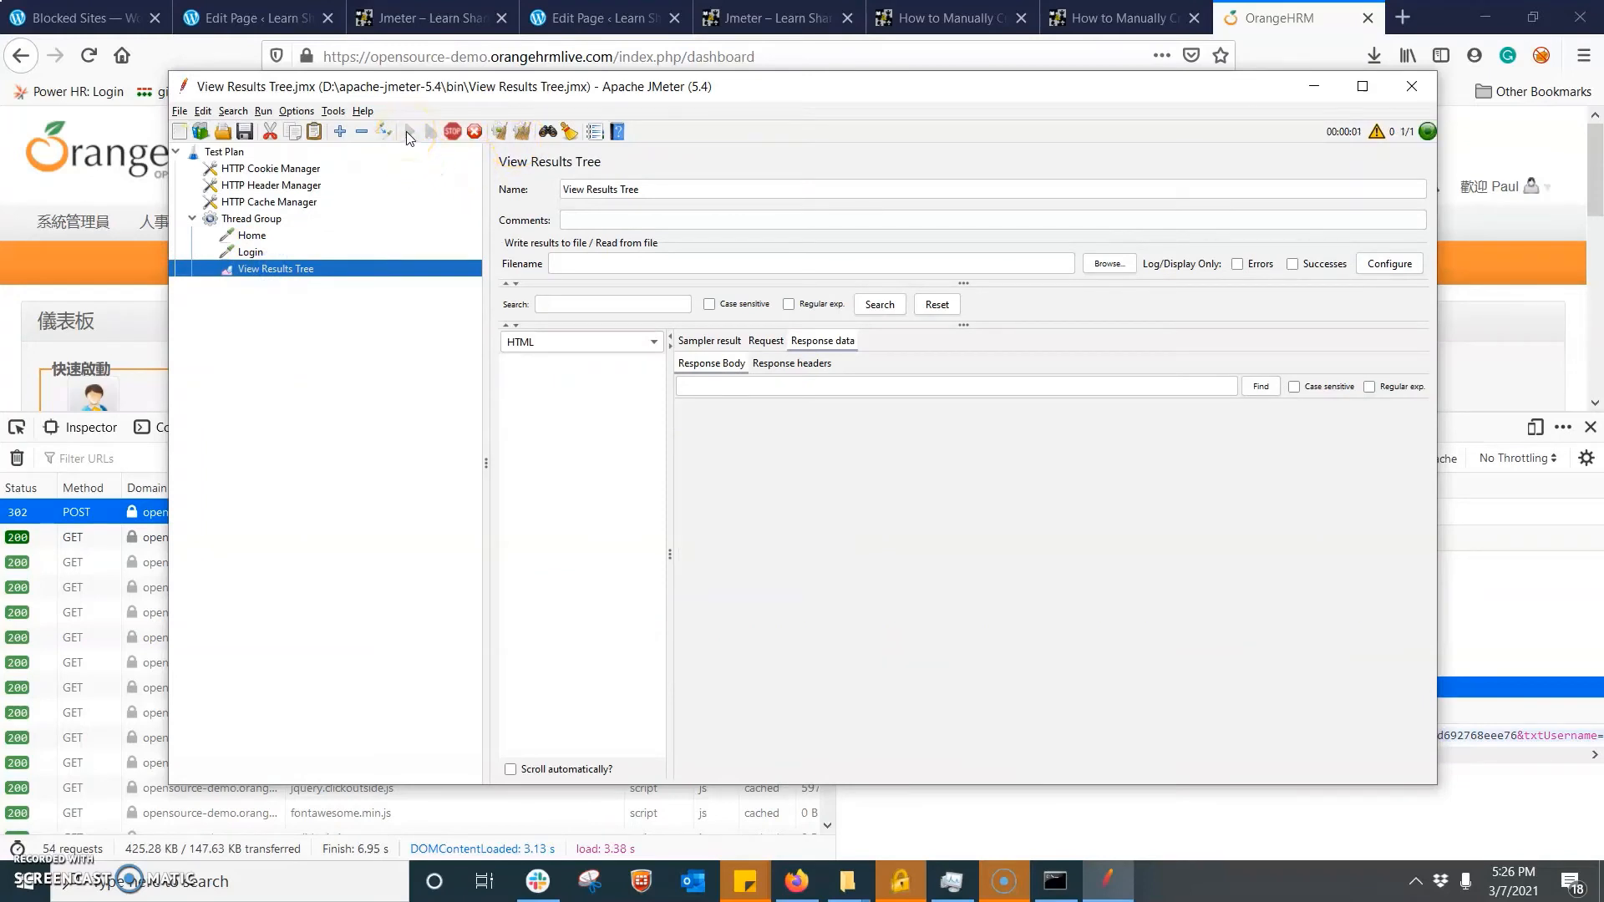
- Examine the response bodies of the Home and Login results, reading Login's through to the dashboard section
click(550, 374)
click(550, 369)
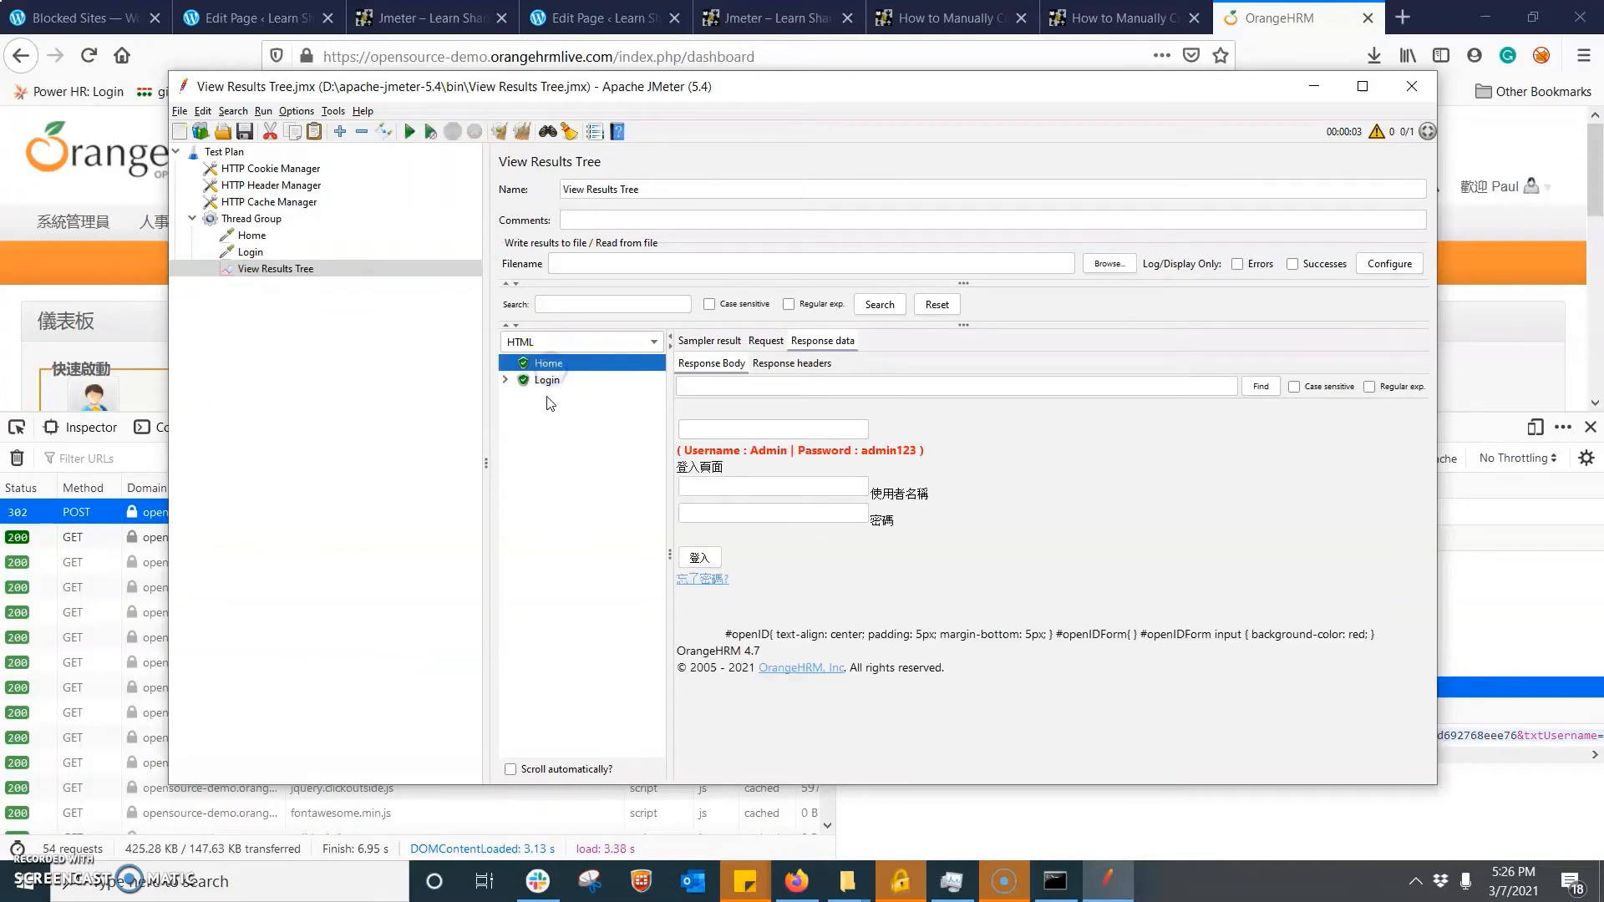
click(550, 383)
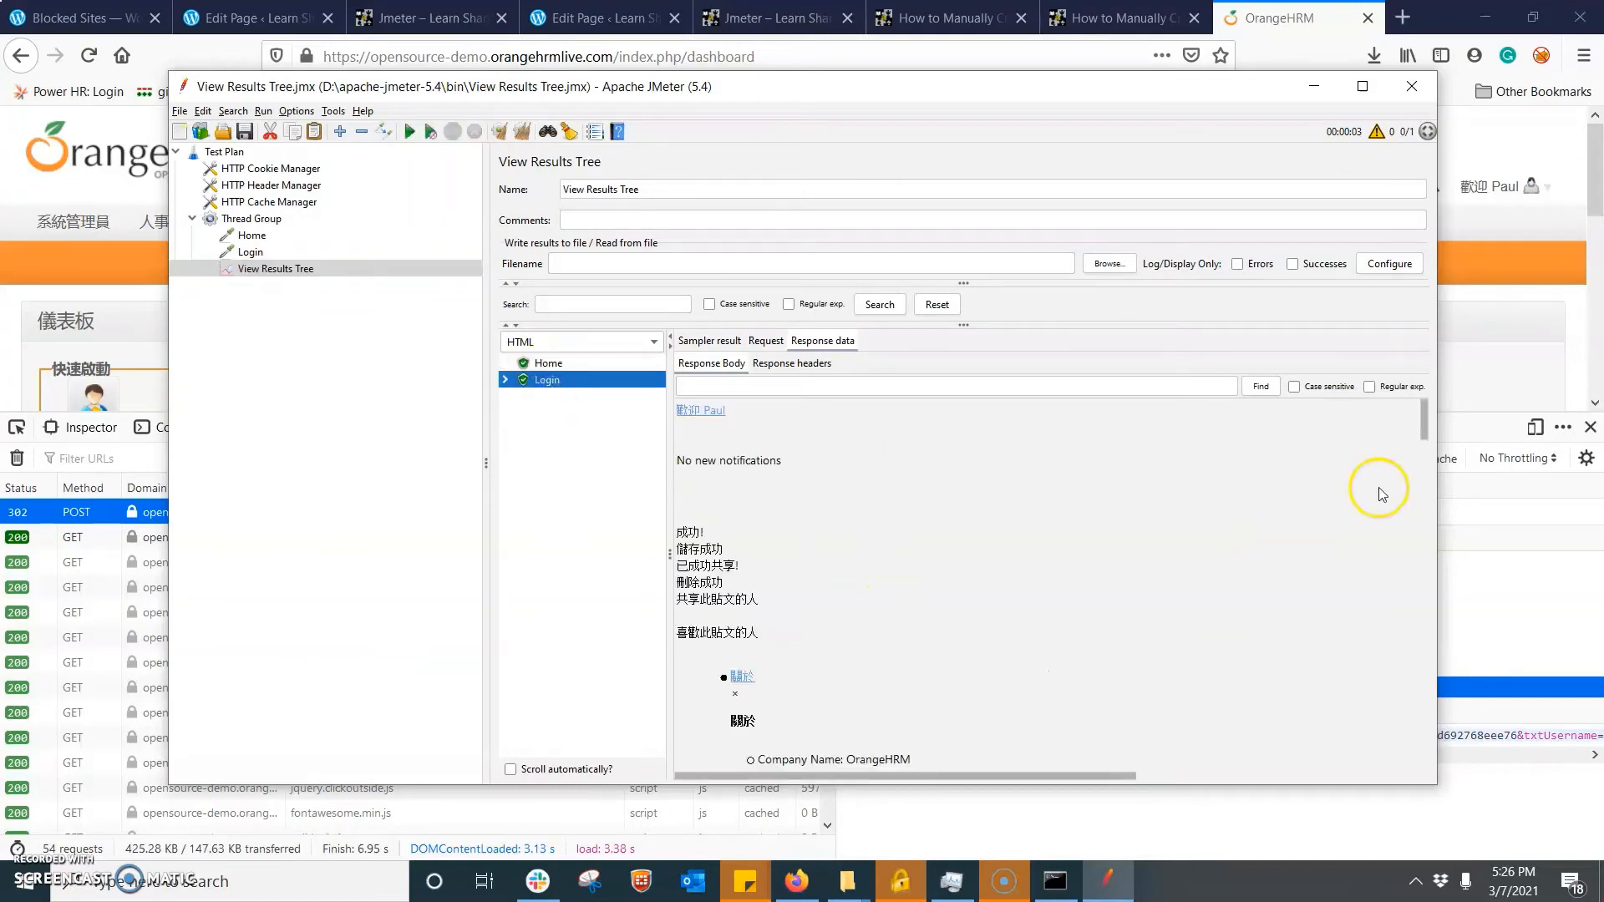
click(1428, 435)
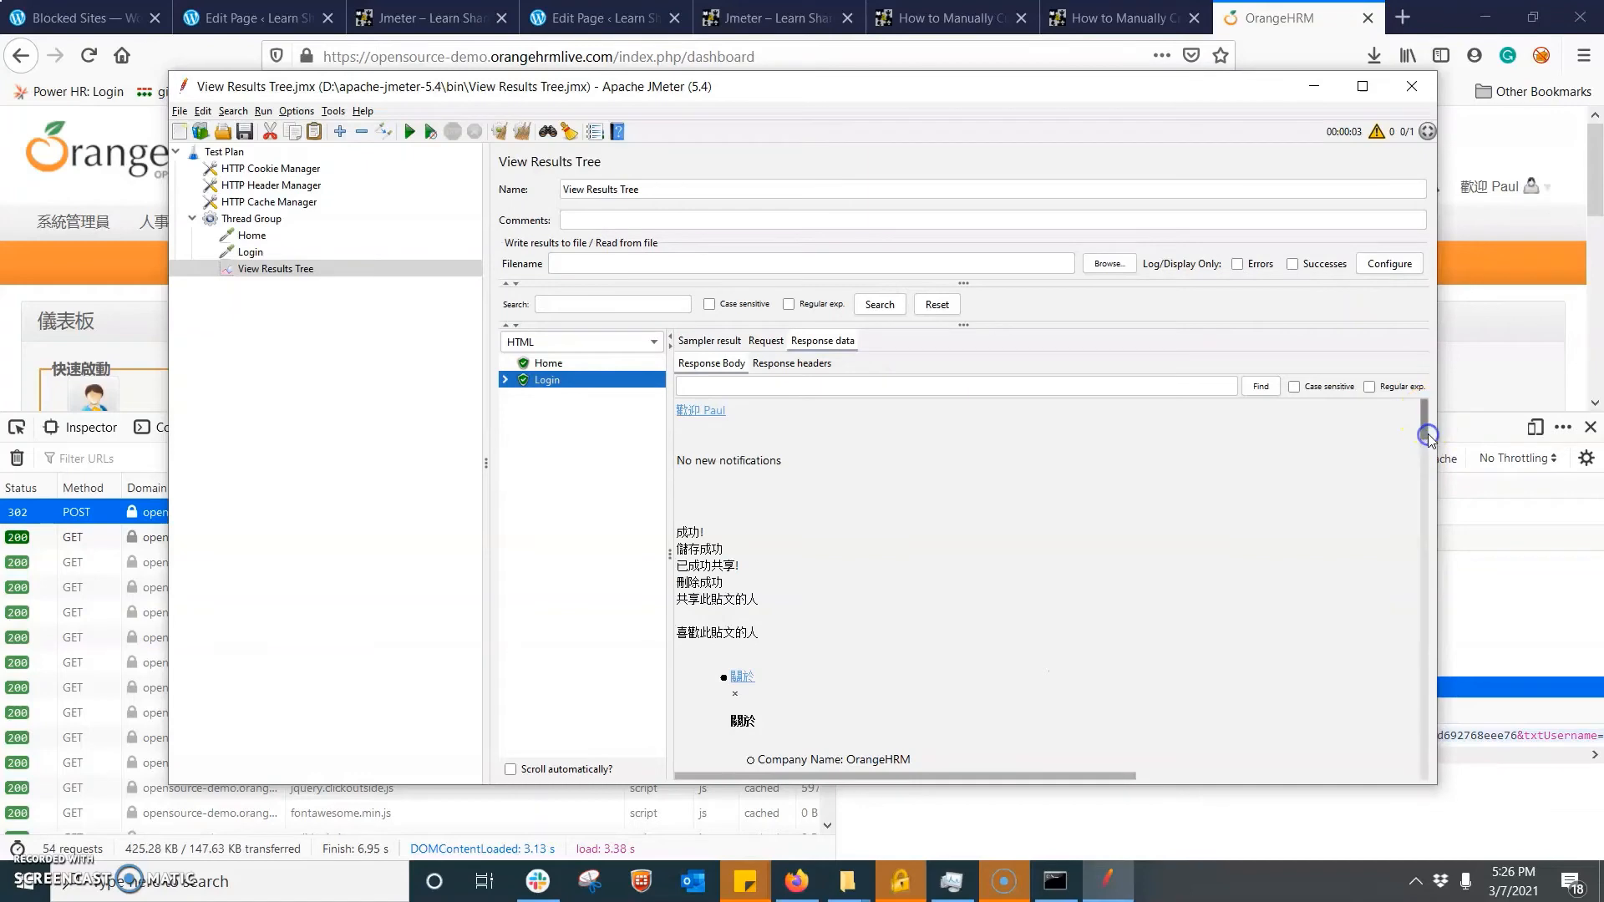
drag(1424, 447, 1502, 735)
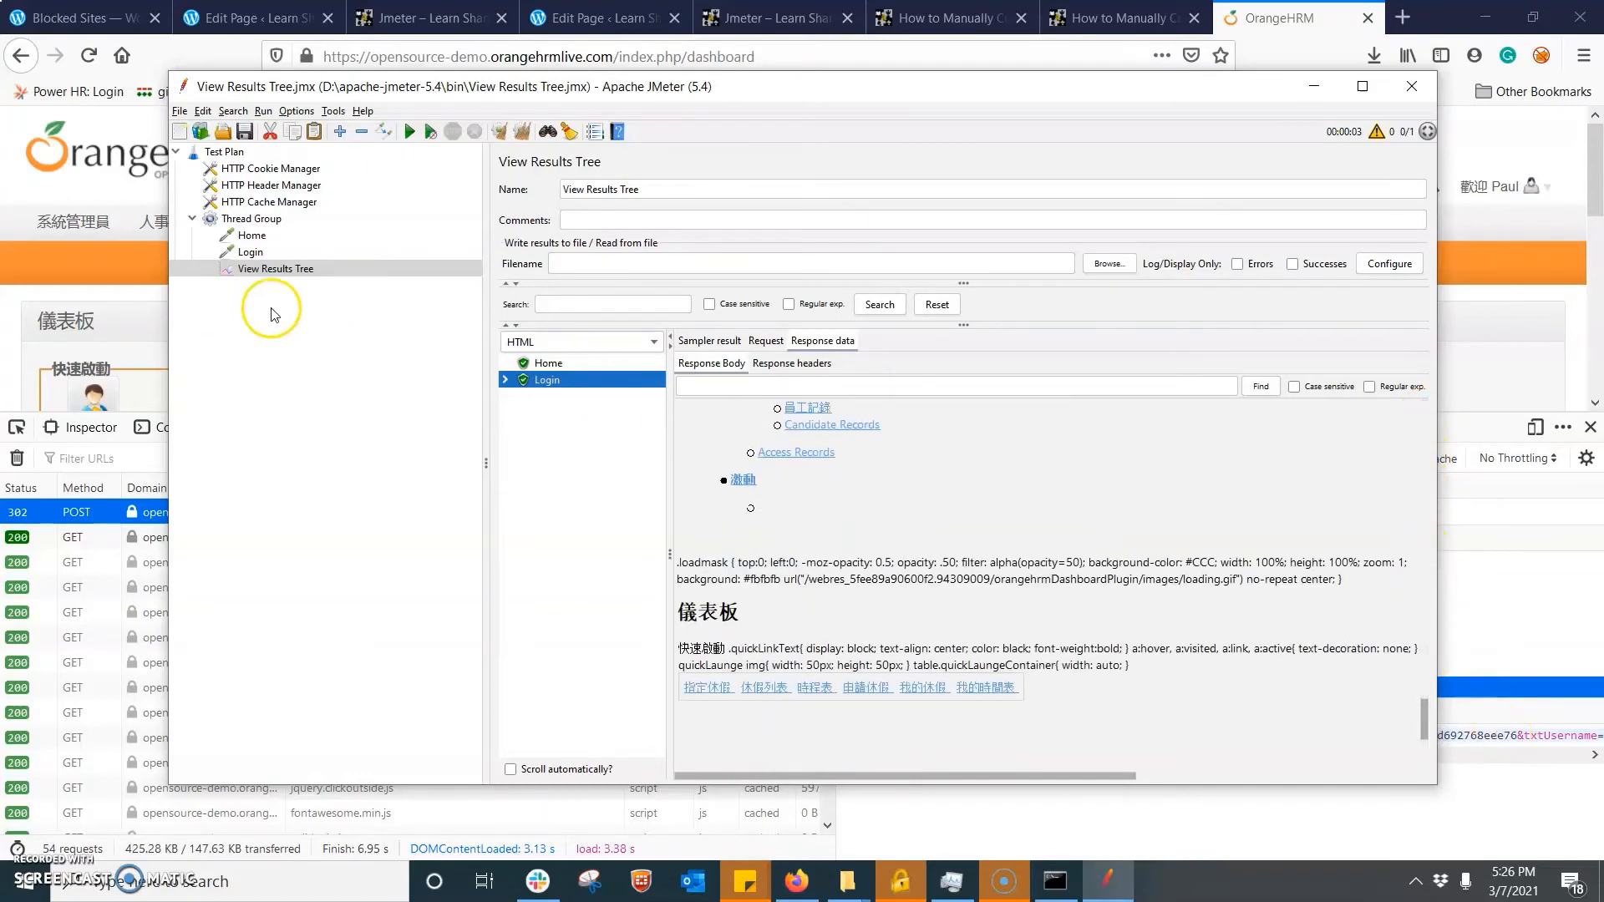
click(246, 219)
click(249, 254)
right_click(264, 223)
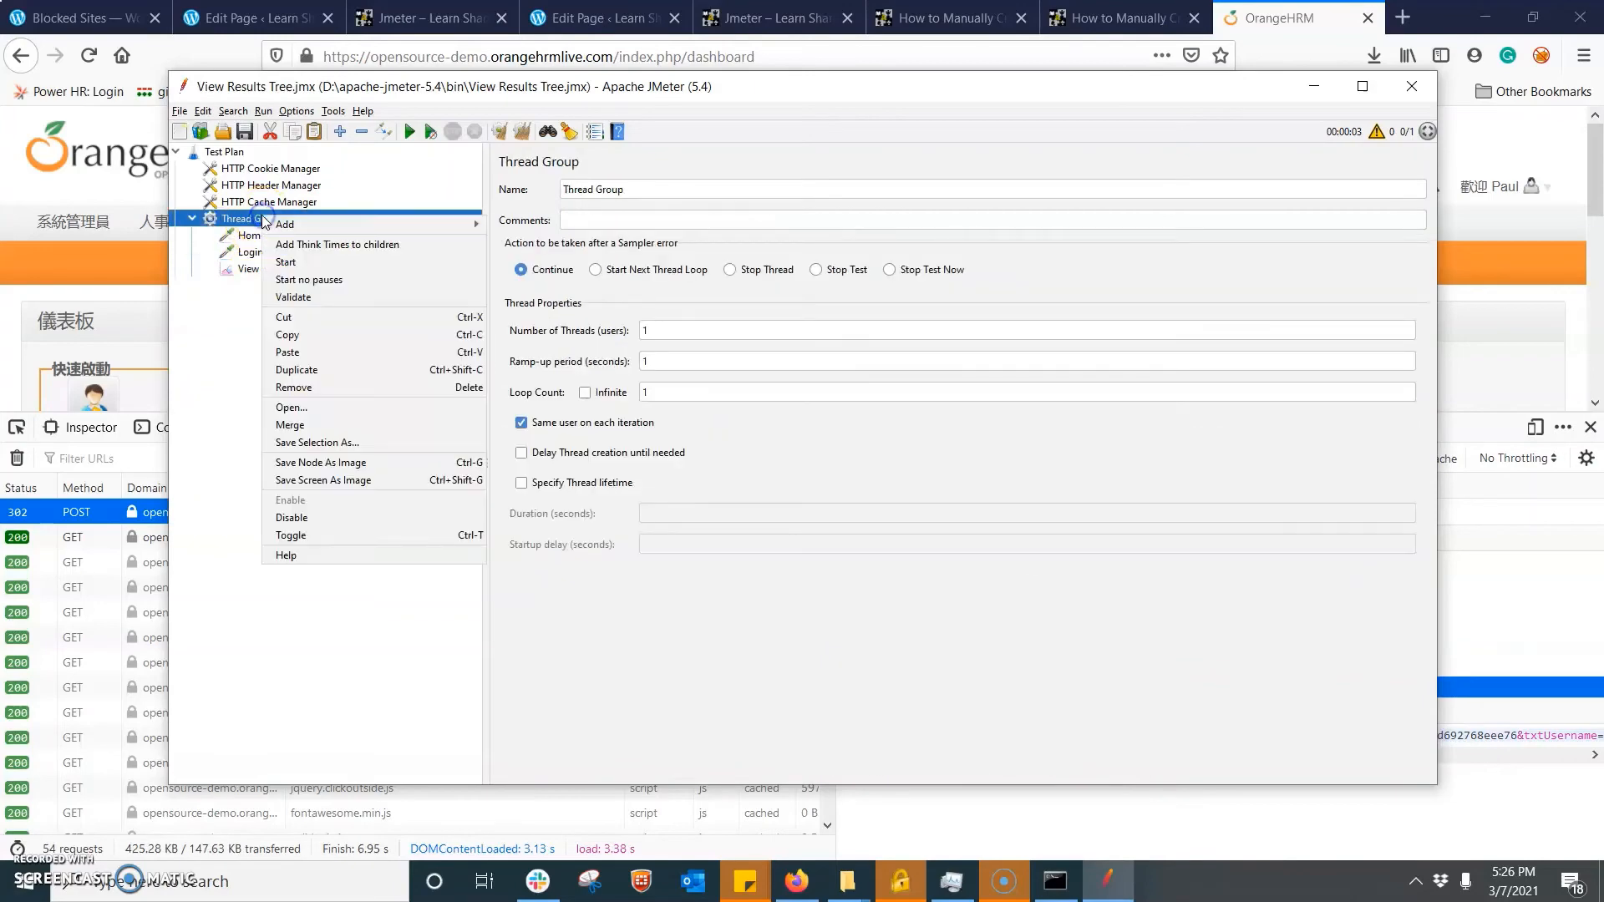
mouse_move(430, 223)
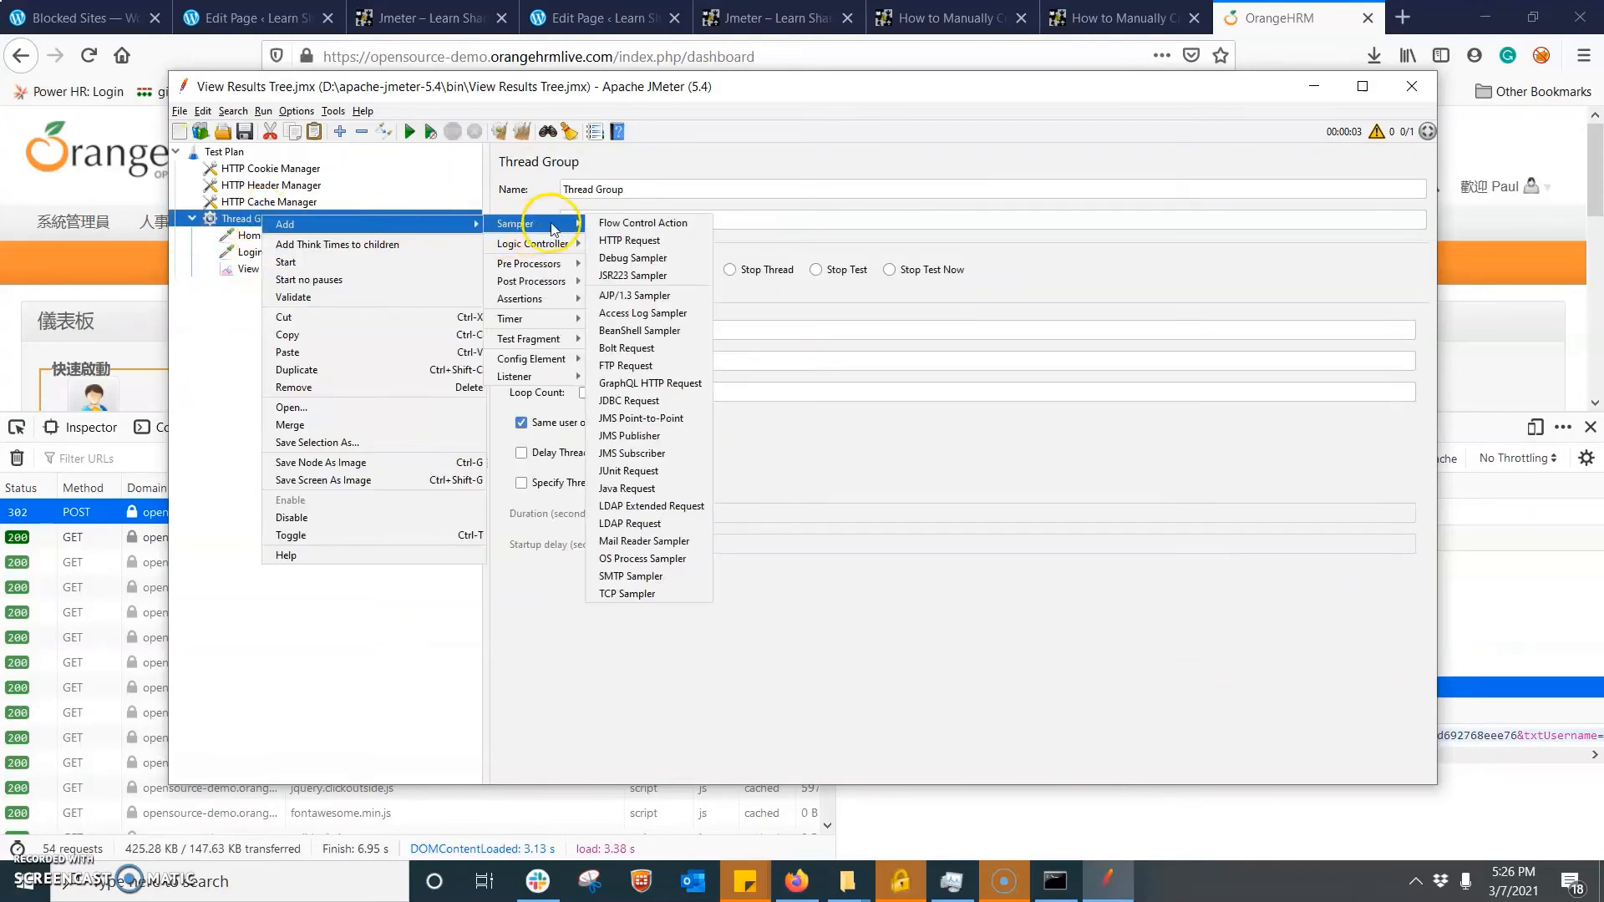
- Duplicate the Login HTTP request and name the copy Logout
click(242, 252)
right_click(244, 256)
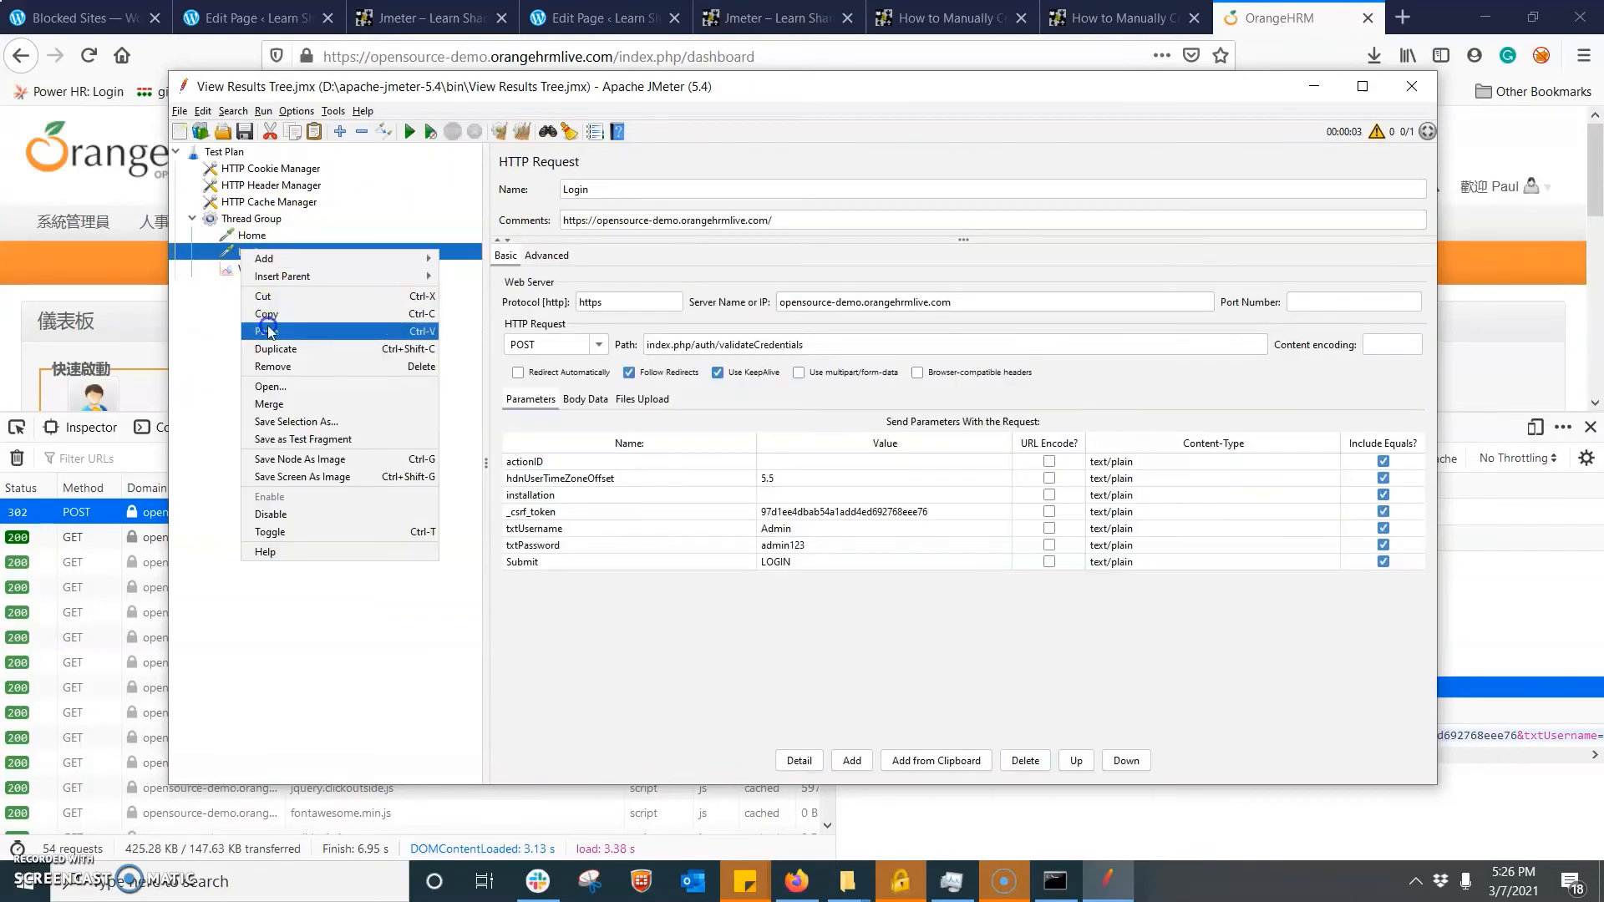
click(306, 349)
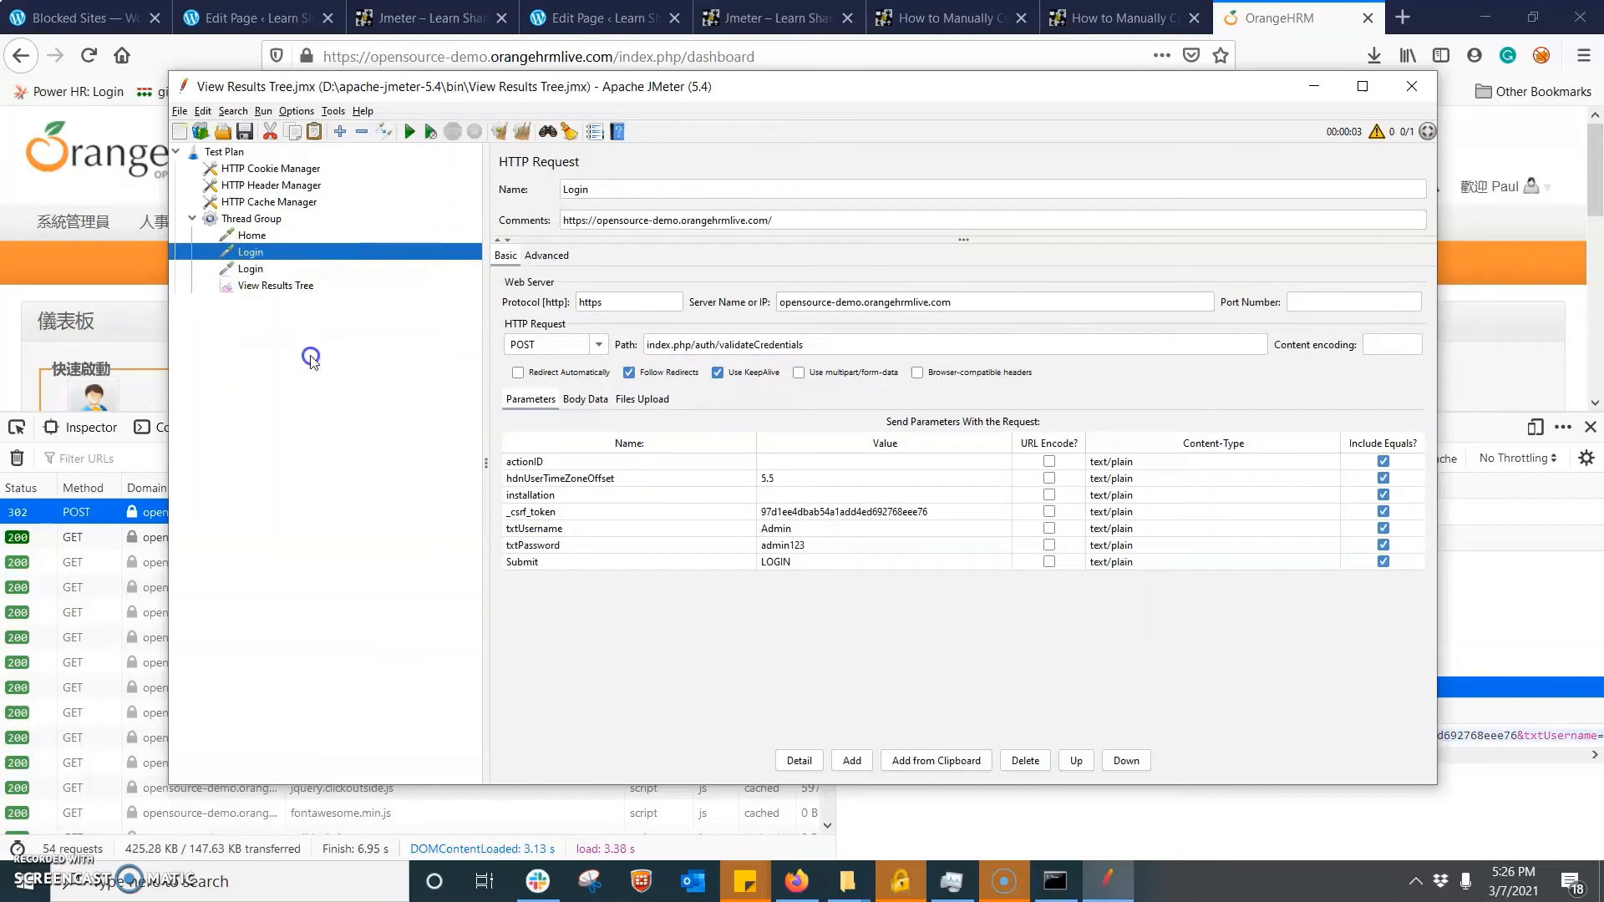
click(247, 270)
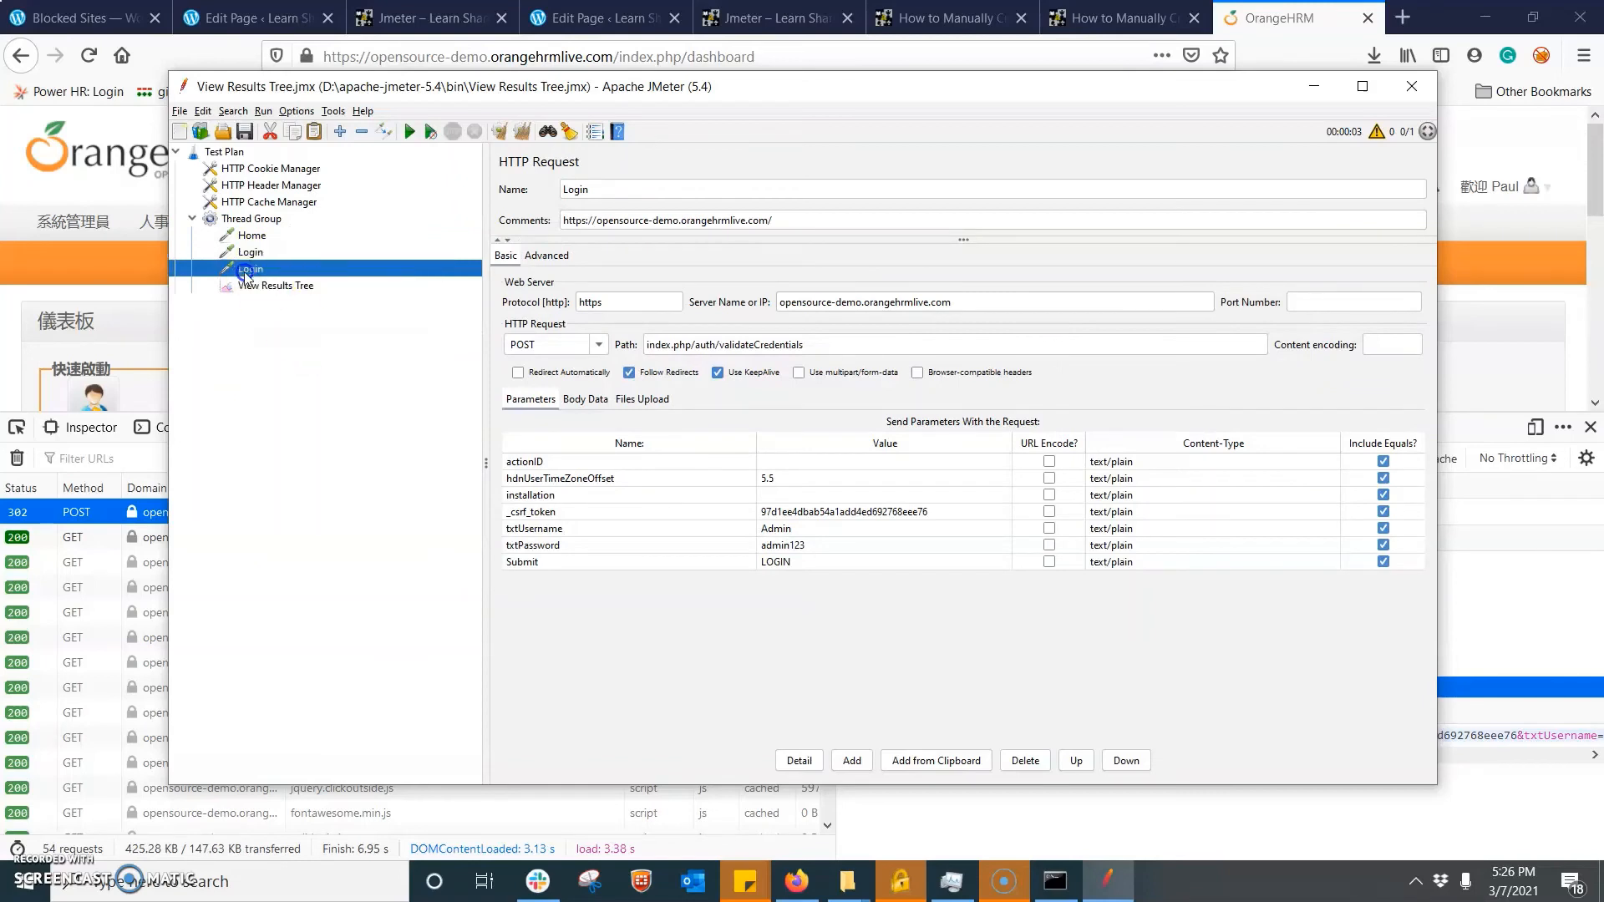
click(629, 190)
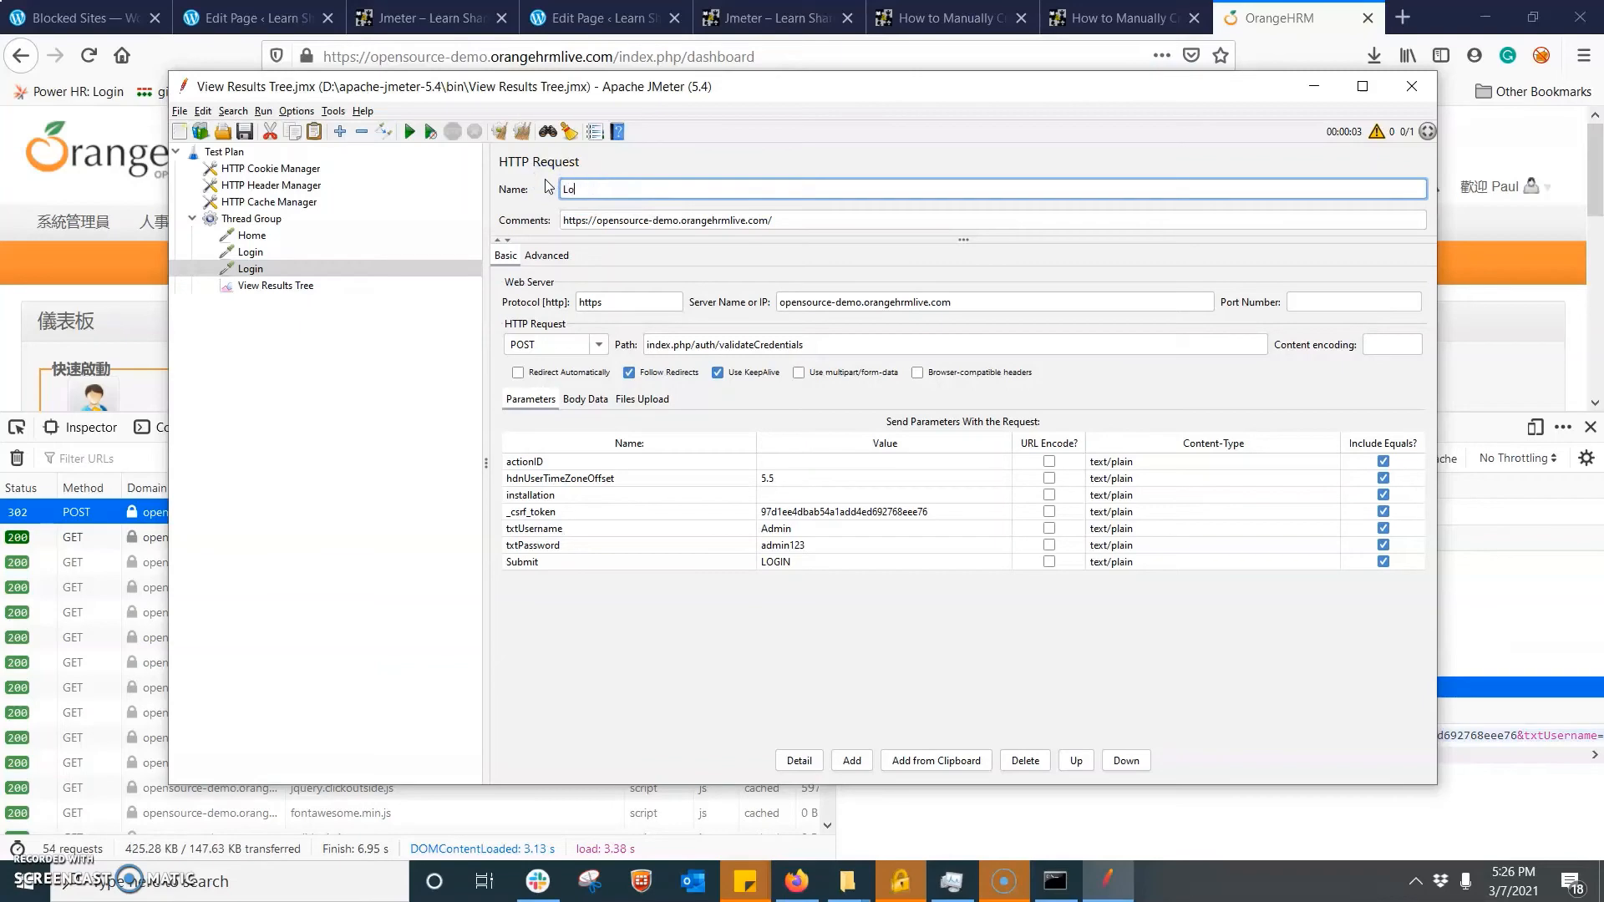
- Switch to Firefox, clear the network monitor's request list and log out of OrangeHRM
click(141, 294)
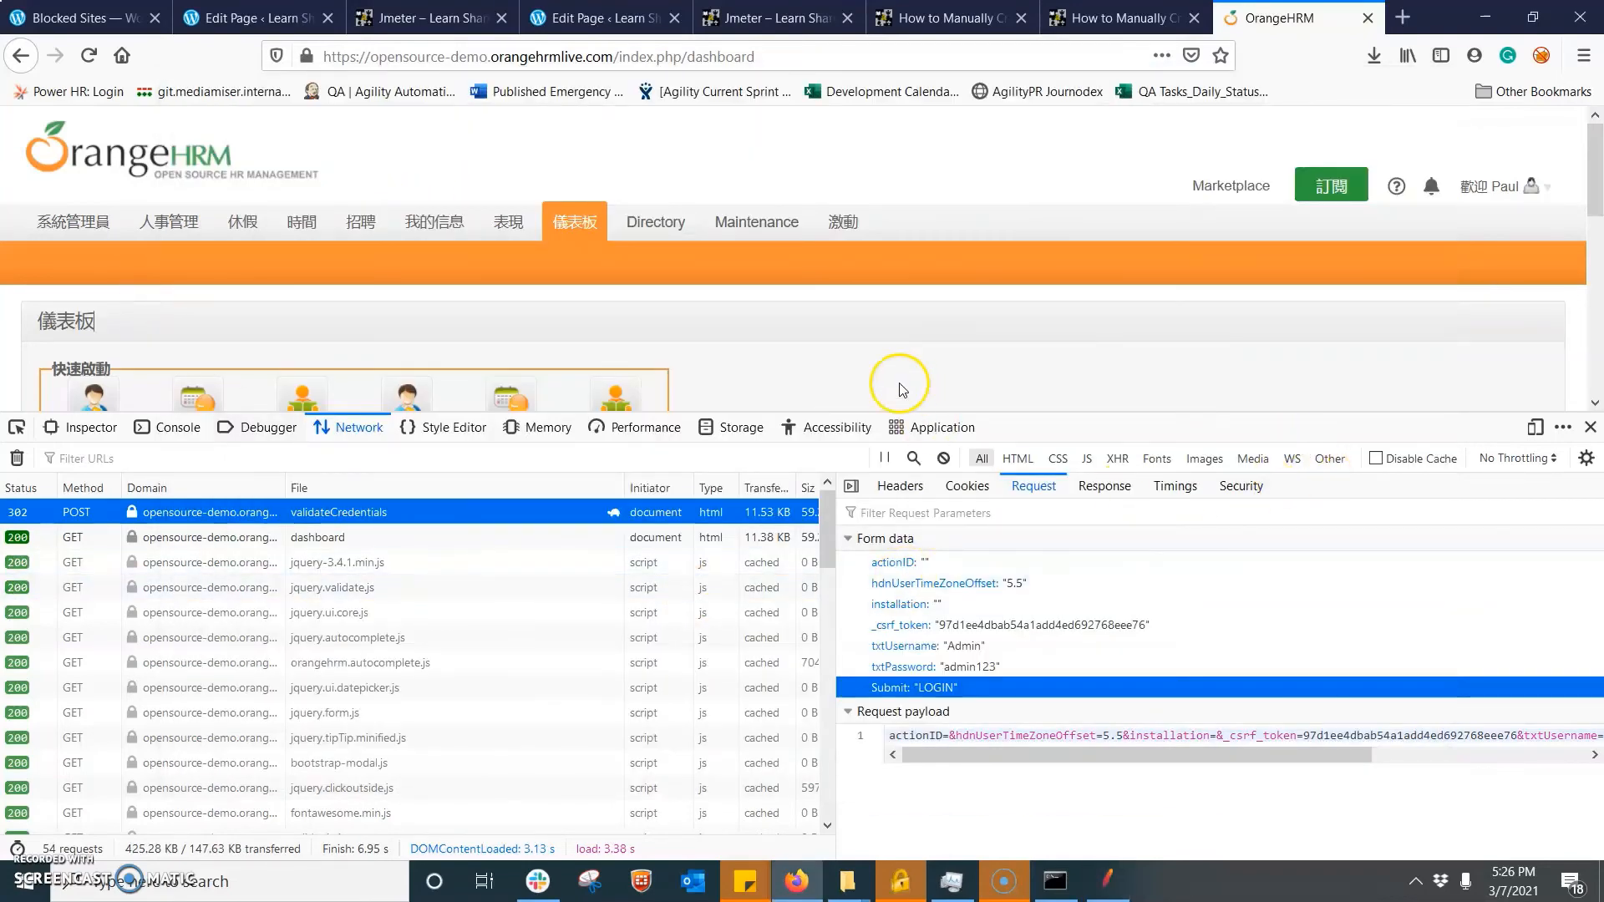
click(16, 458)
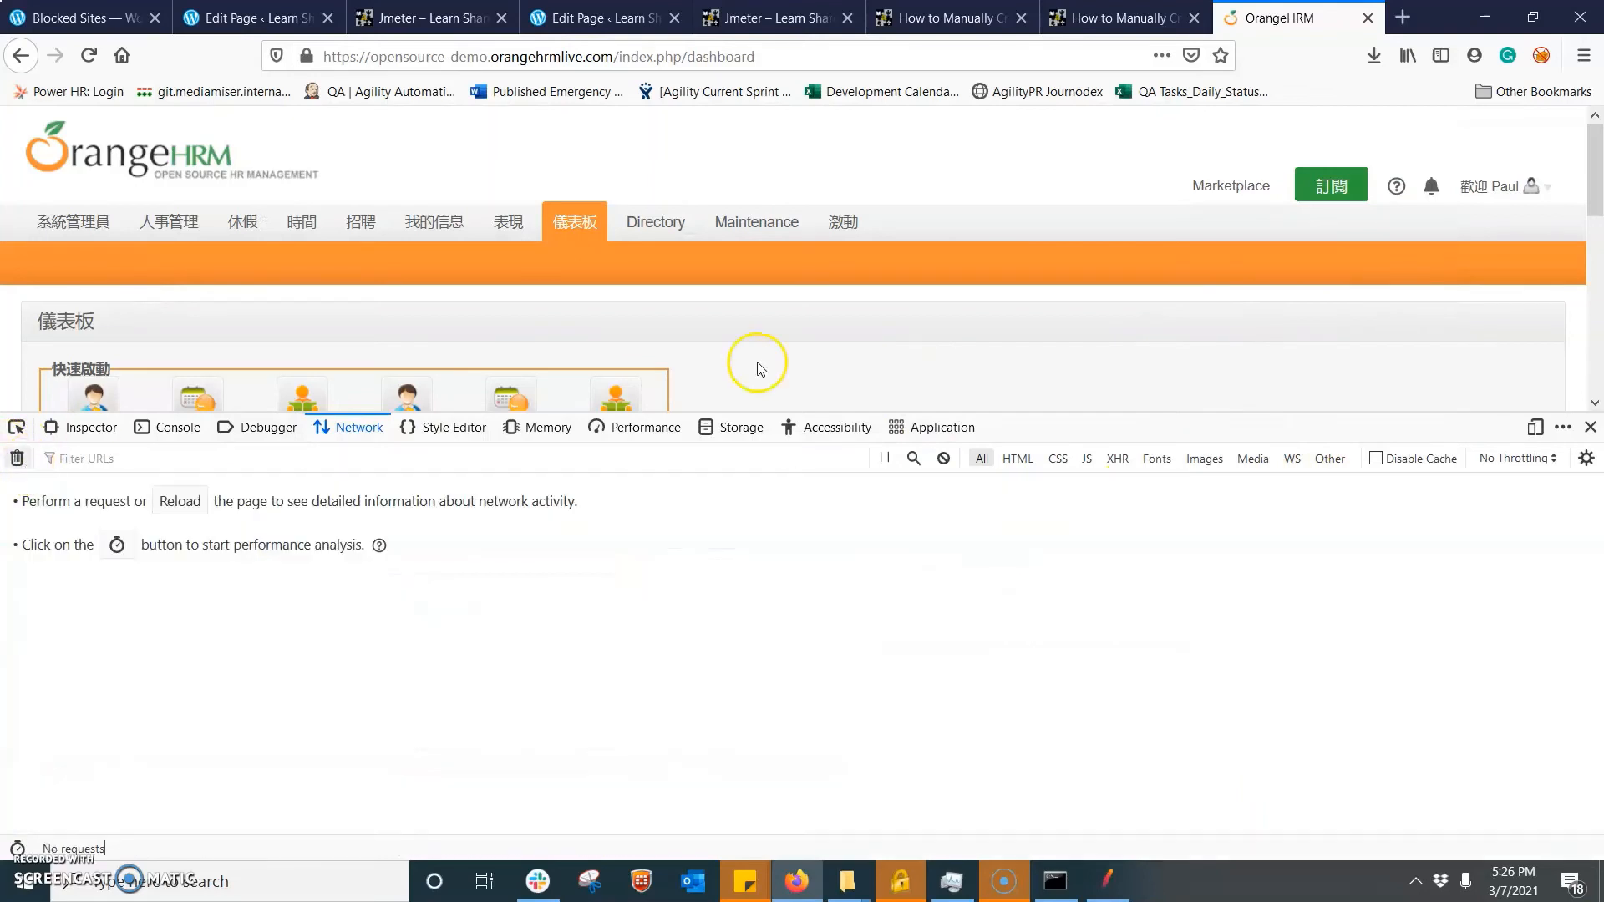
click(1545, 187)
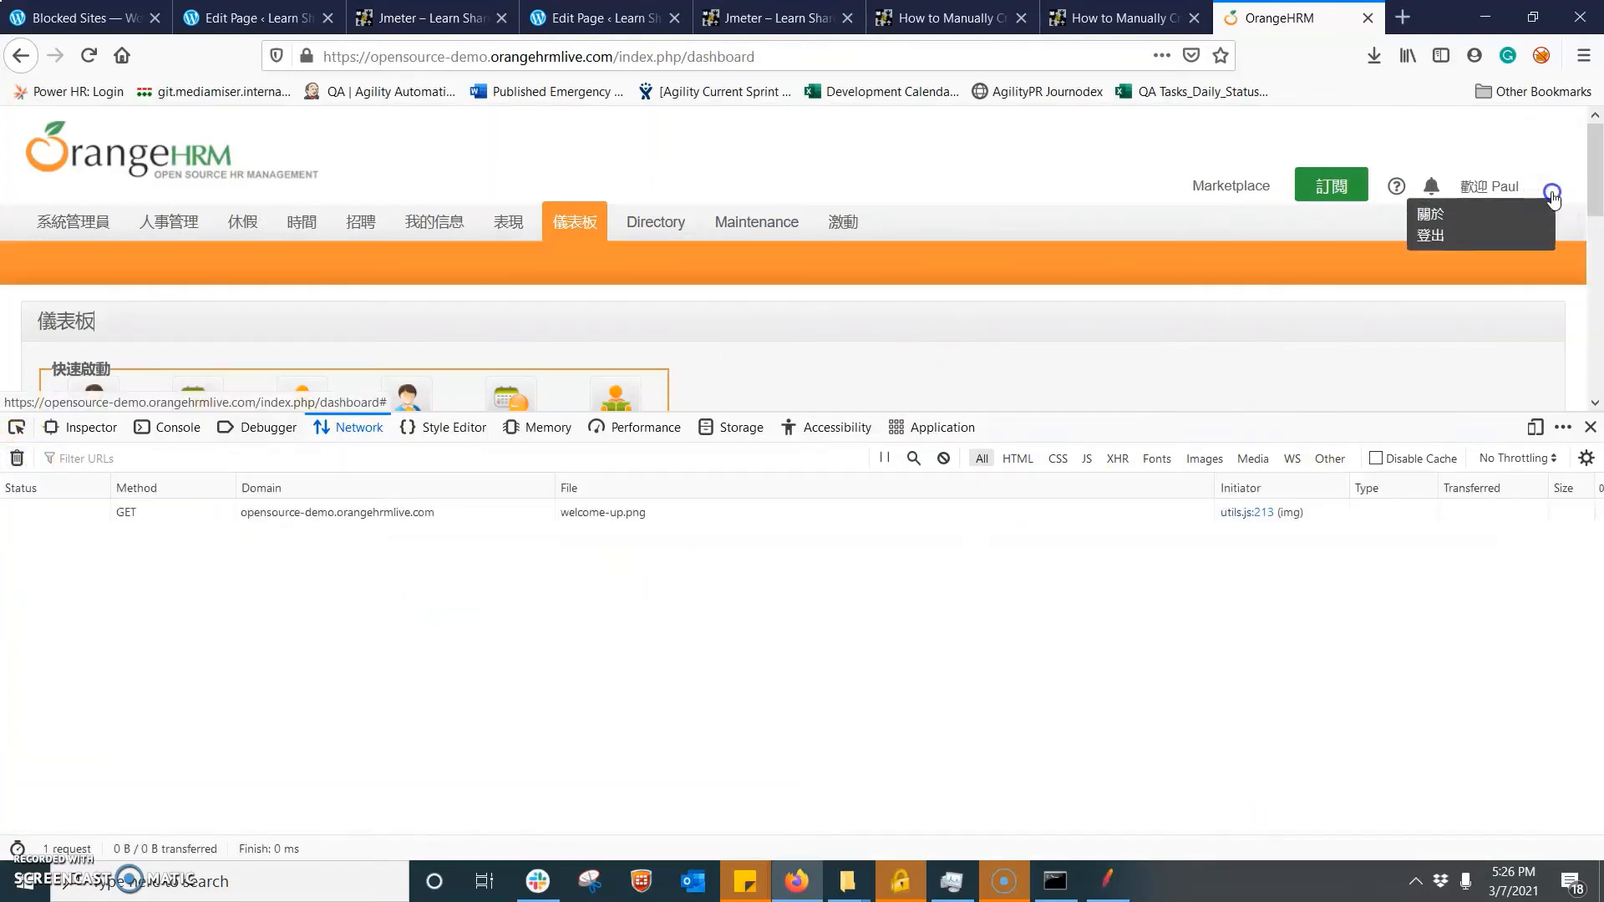
click(1430, 237)
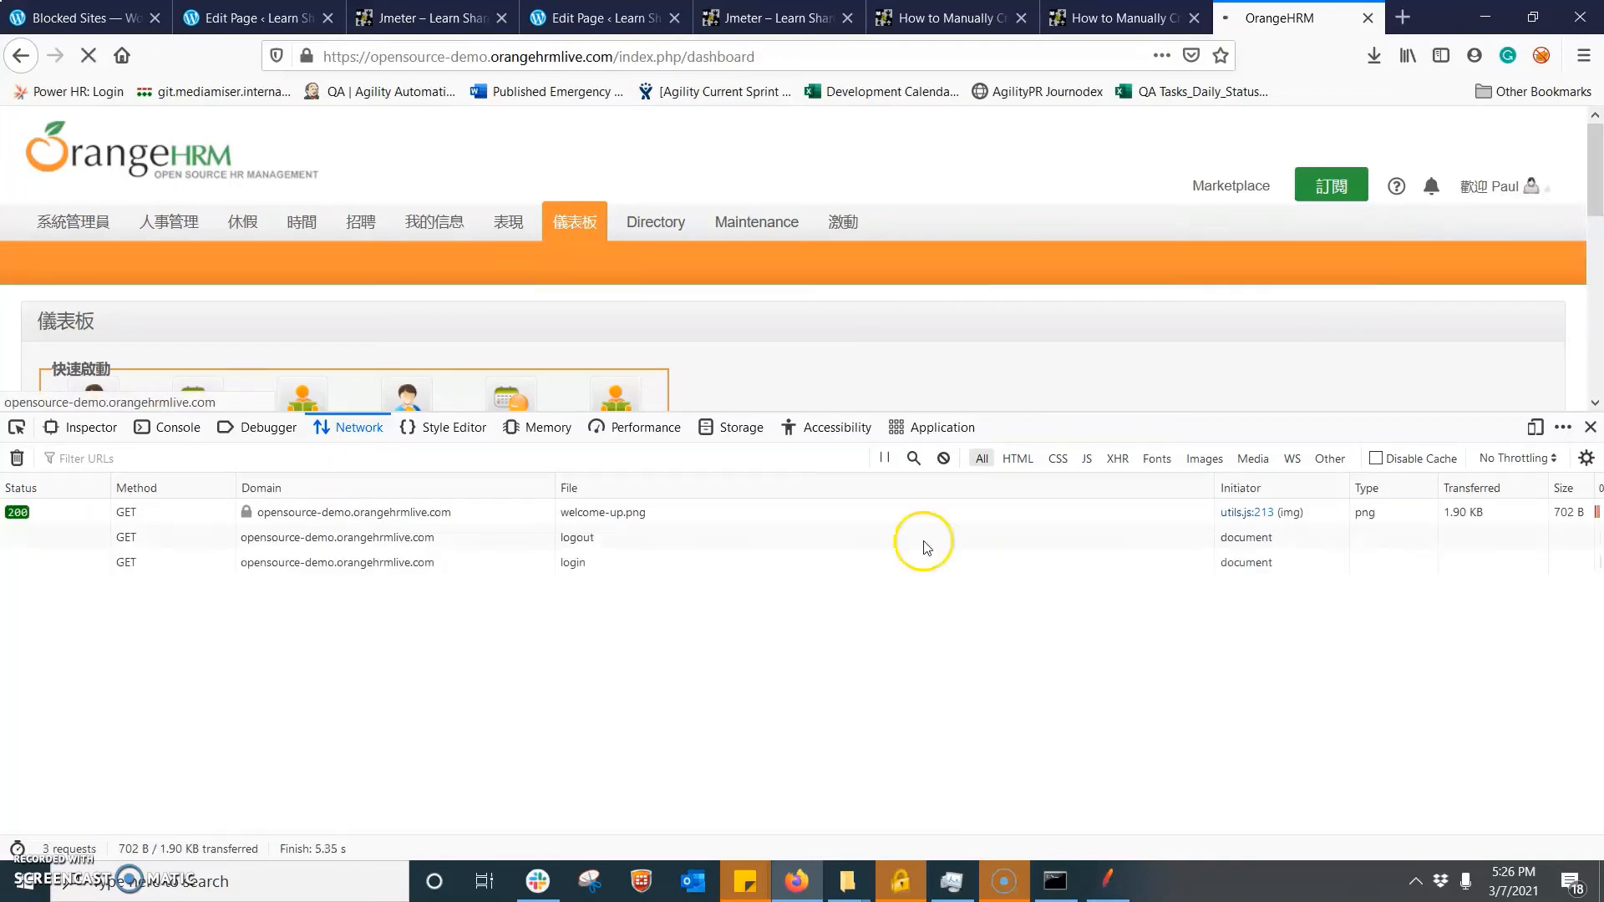
- Copy the URL of the logout GET request from the network monitor
drag(1597, 643, 1597, 530)
click(116, 537)
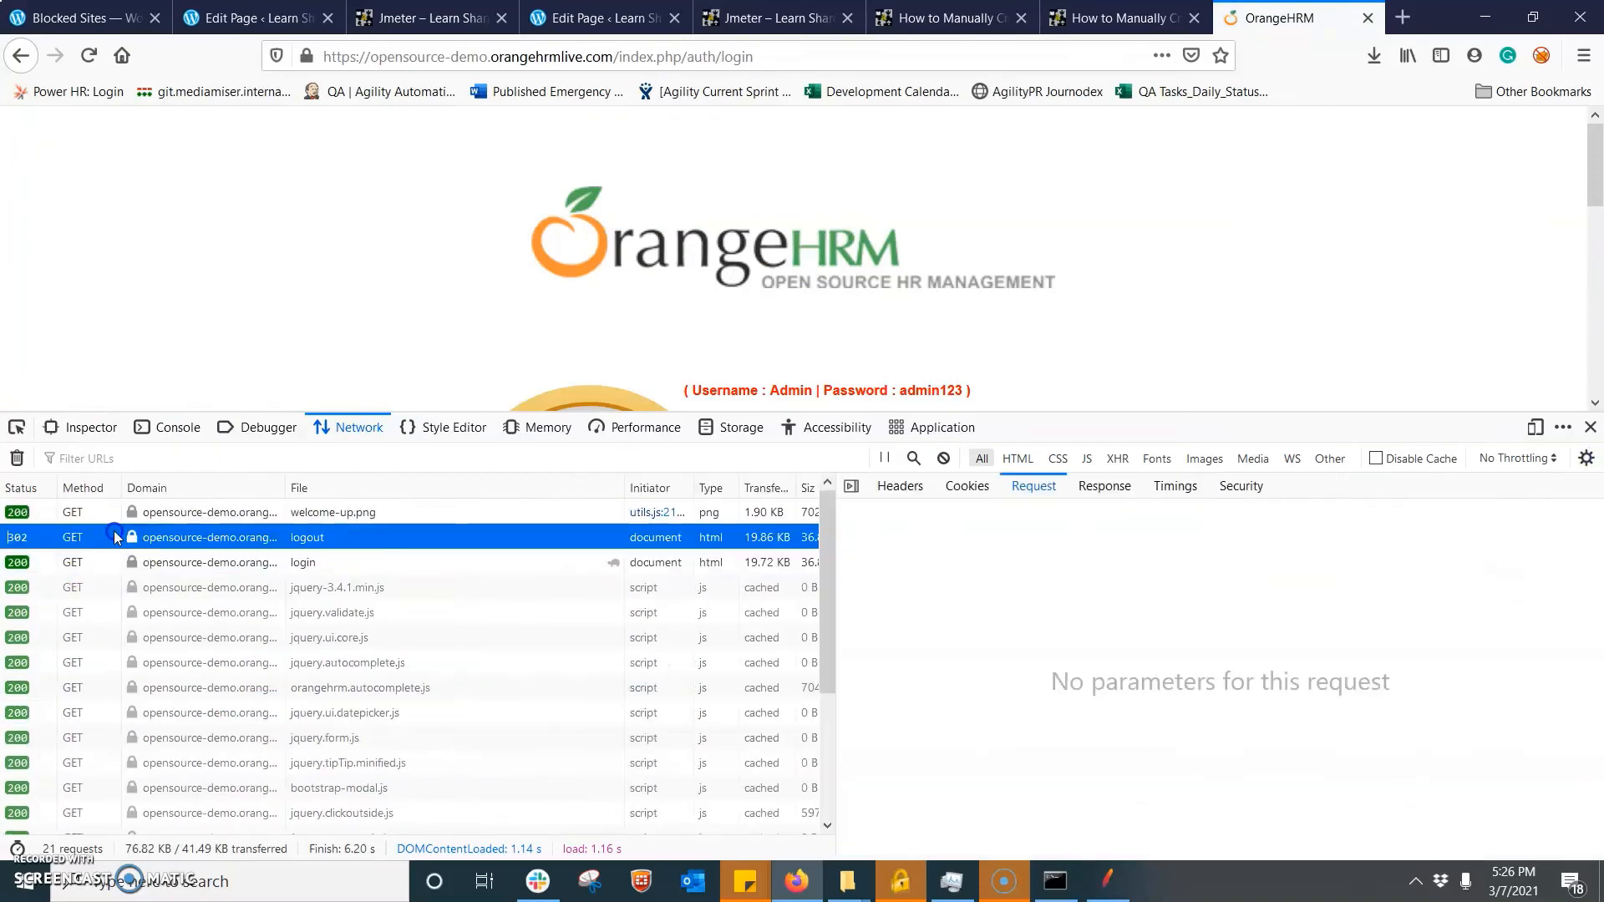
click(121, 537)
right_click(251, 539)
mouse_move(449, 548)
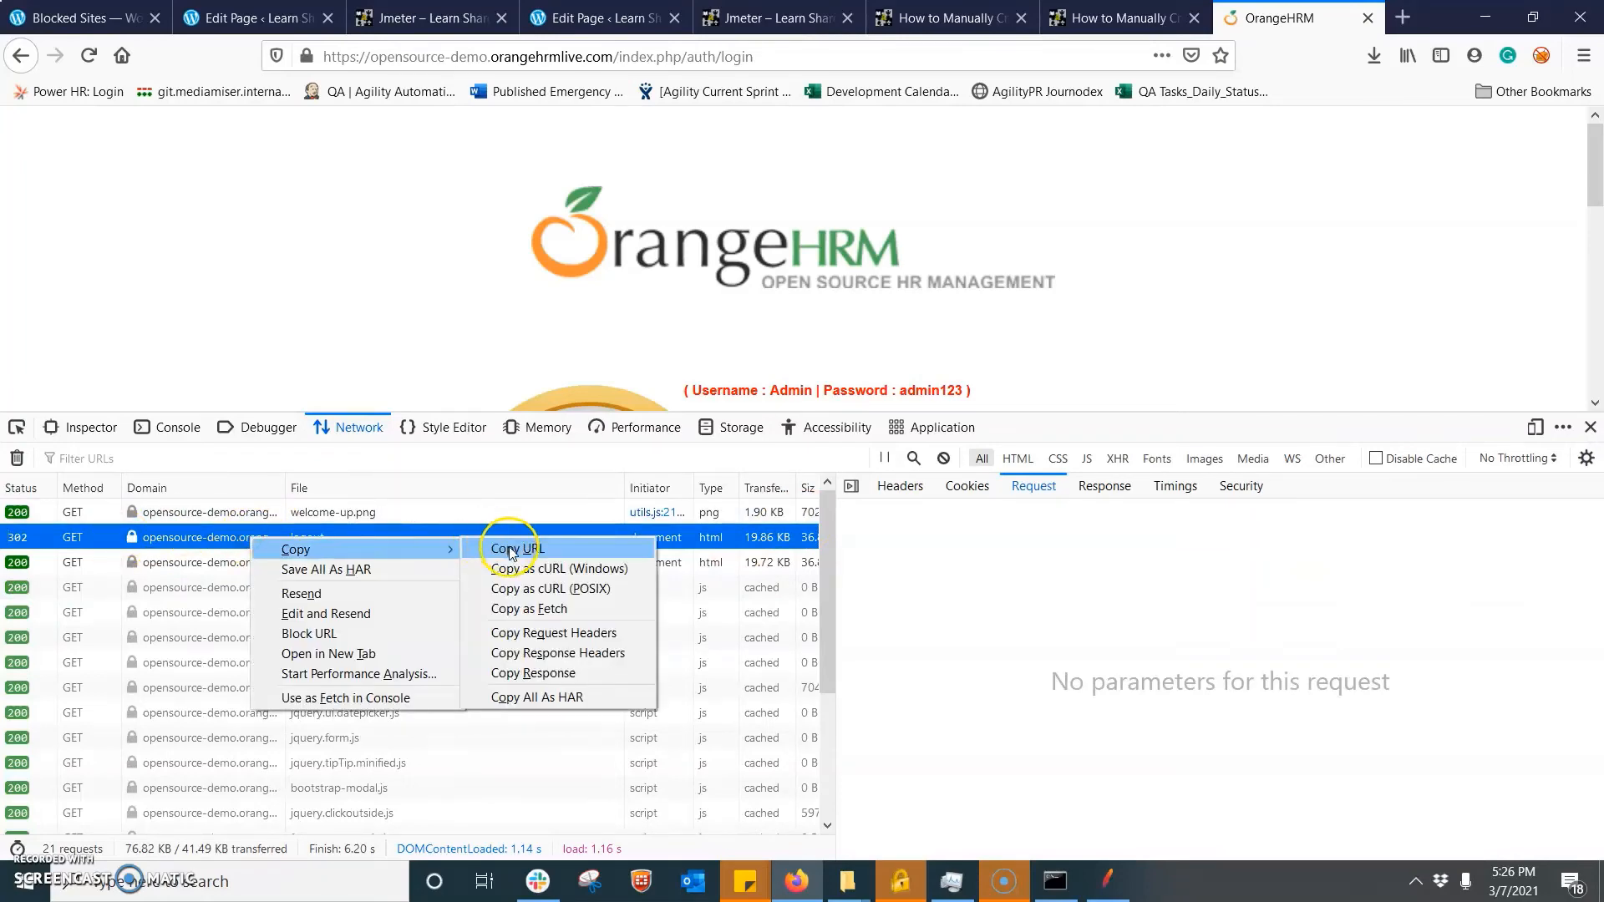
click(512, 548)
- Switch to JMeter, replace the Logout request's comments with the copied URL and set its path to index.php/auth/logout
click(1120, 881)
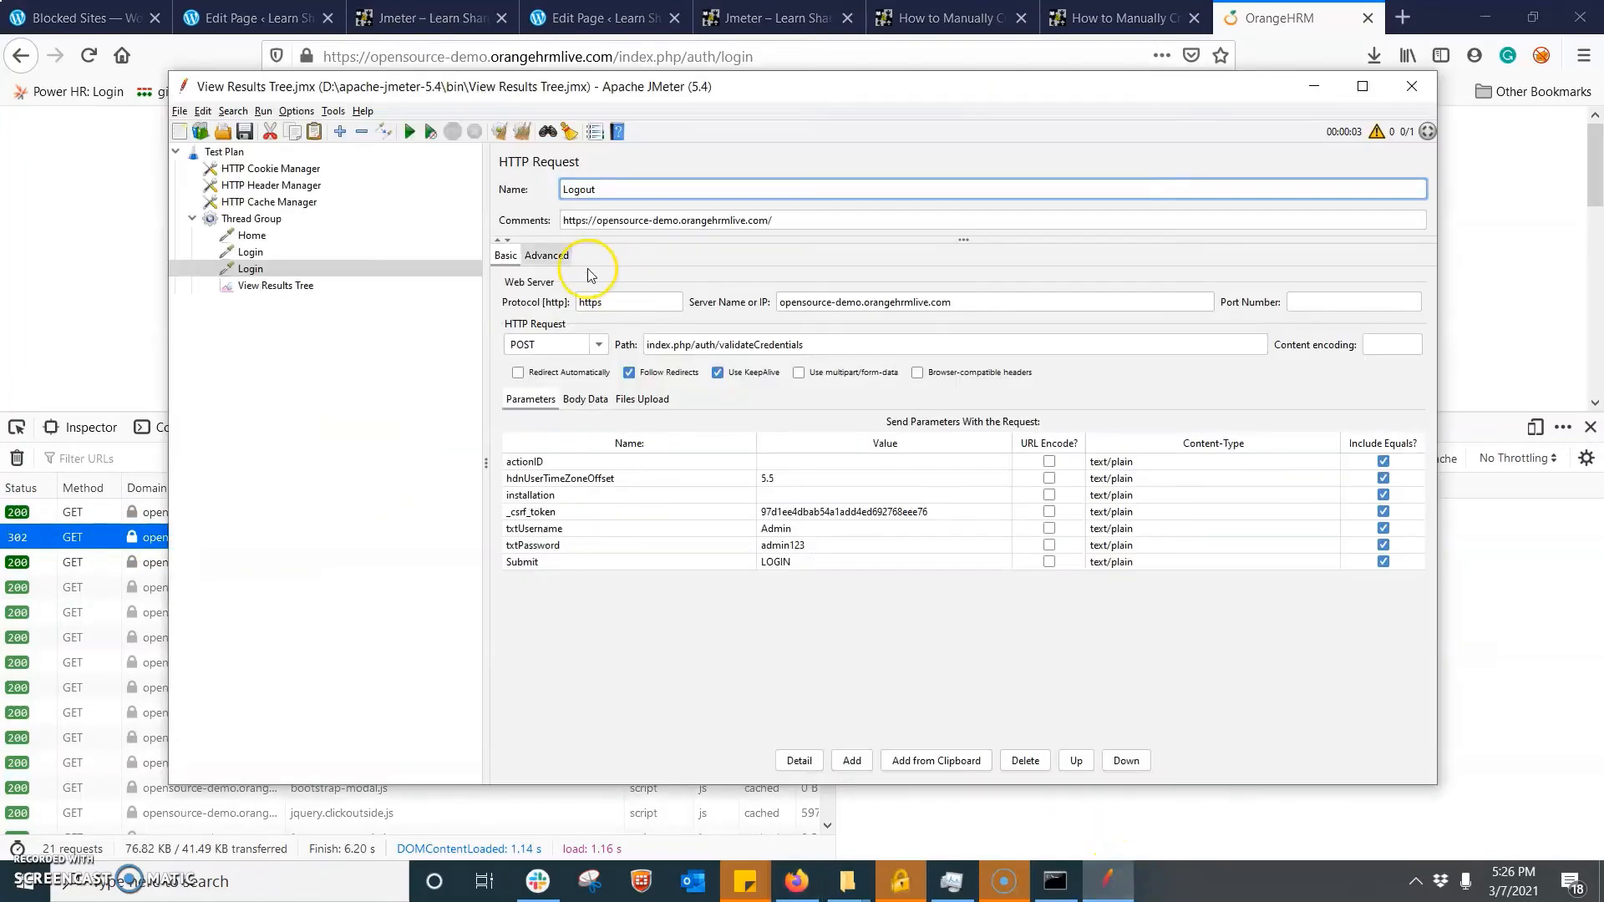
drag(783, 221, 550, 222)
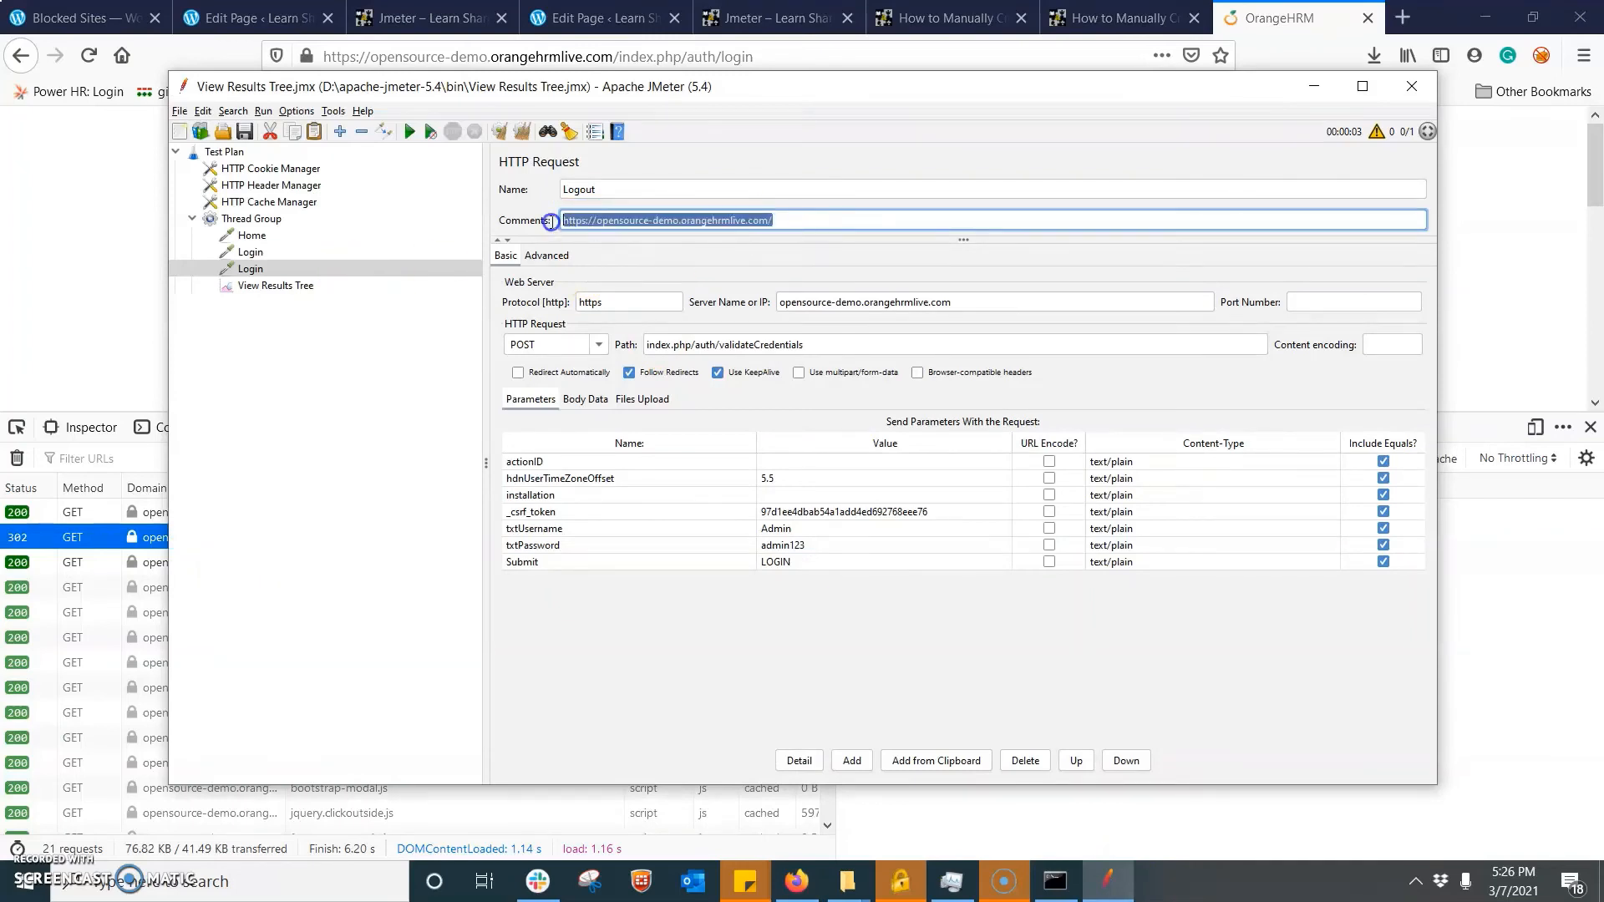
key(ctrl+v)
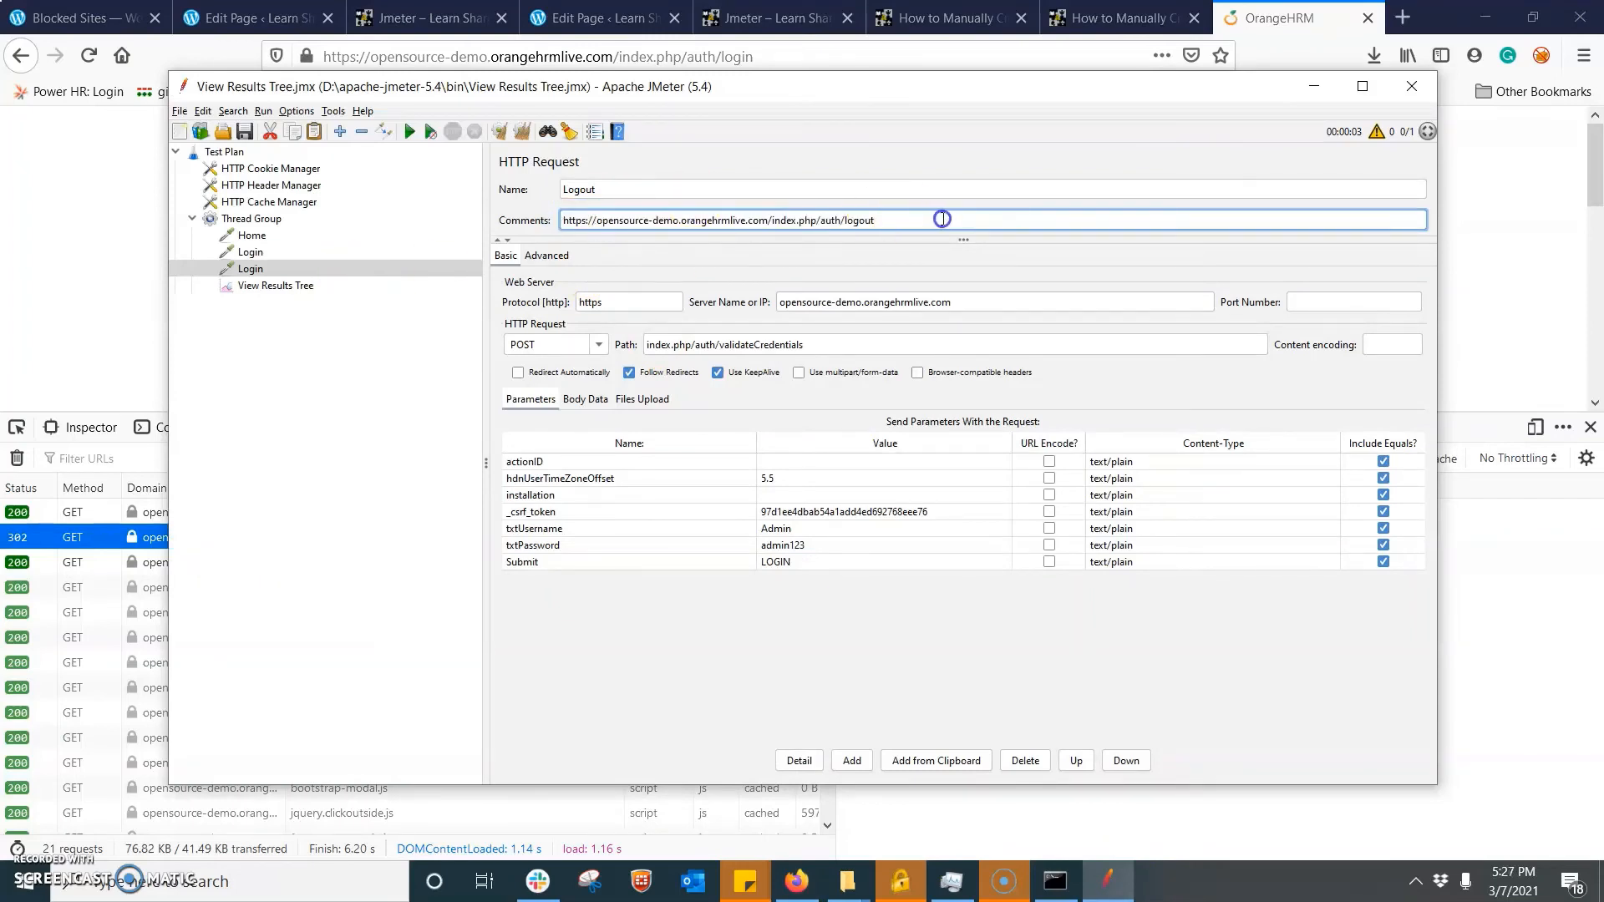
drag(877, 224, 787, 213)
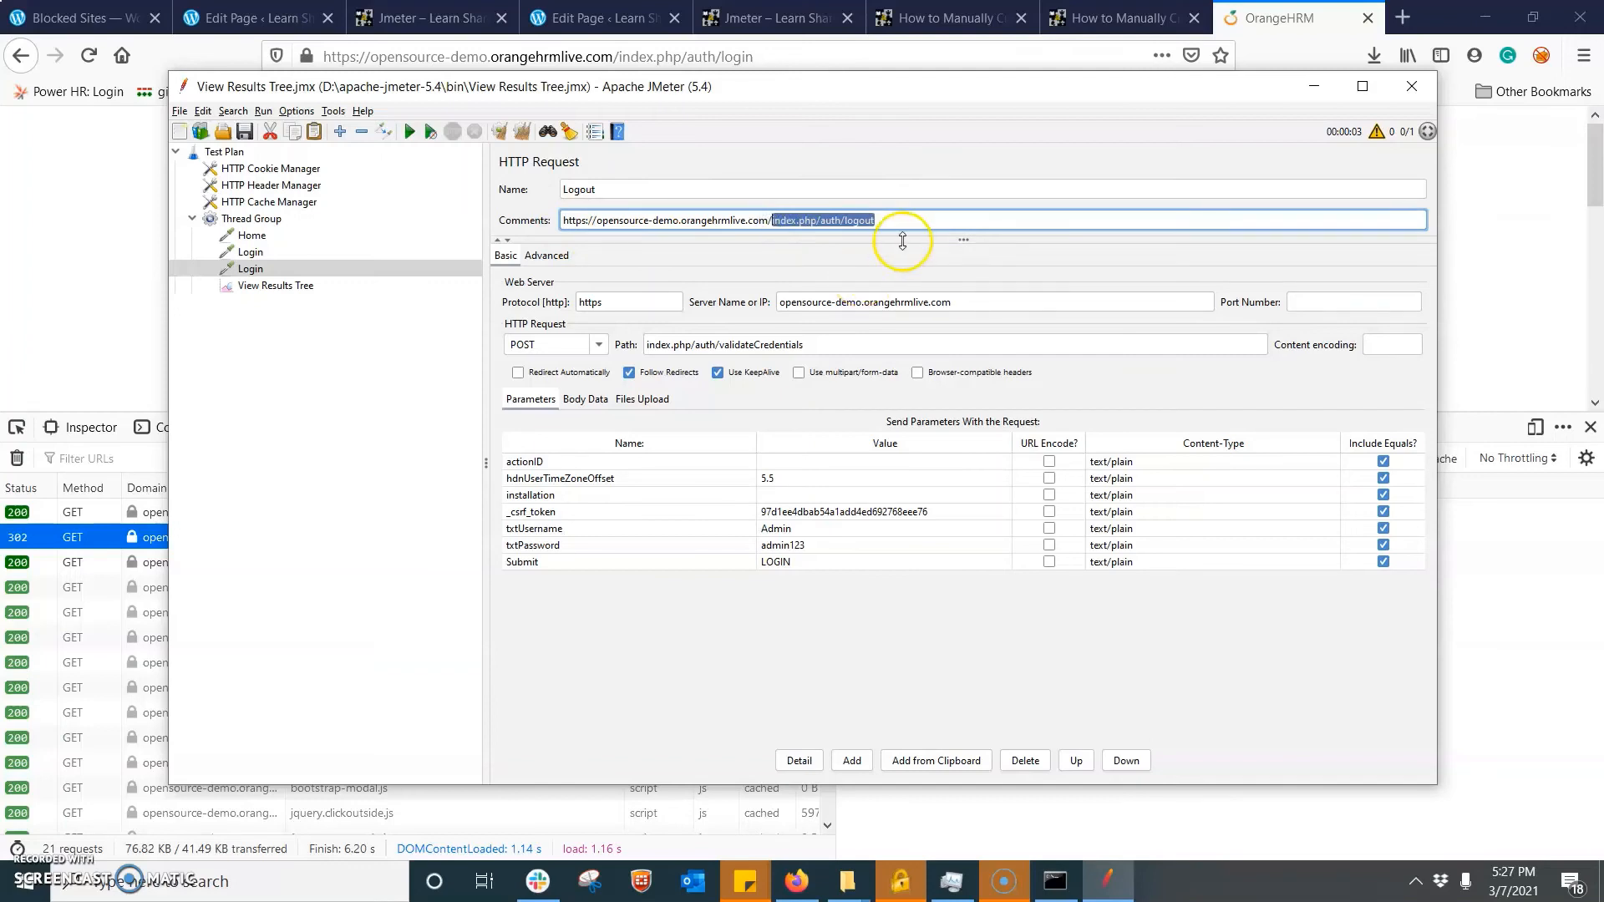
drag(894, 218, 767, 220)
drag(827, 345, 643, 328)
key(ctrl+v)
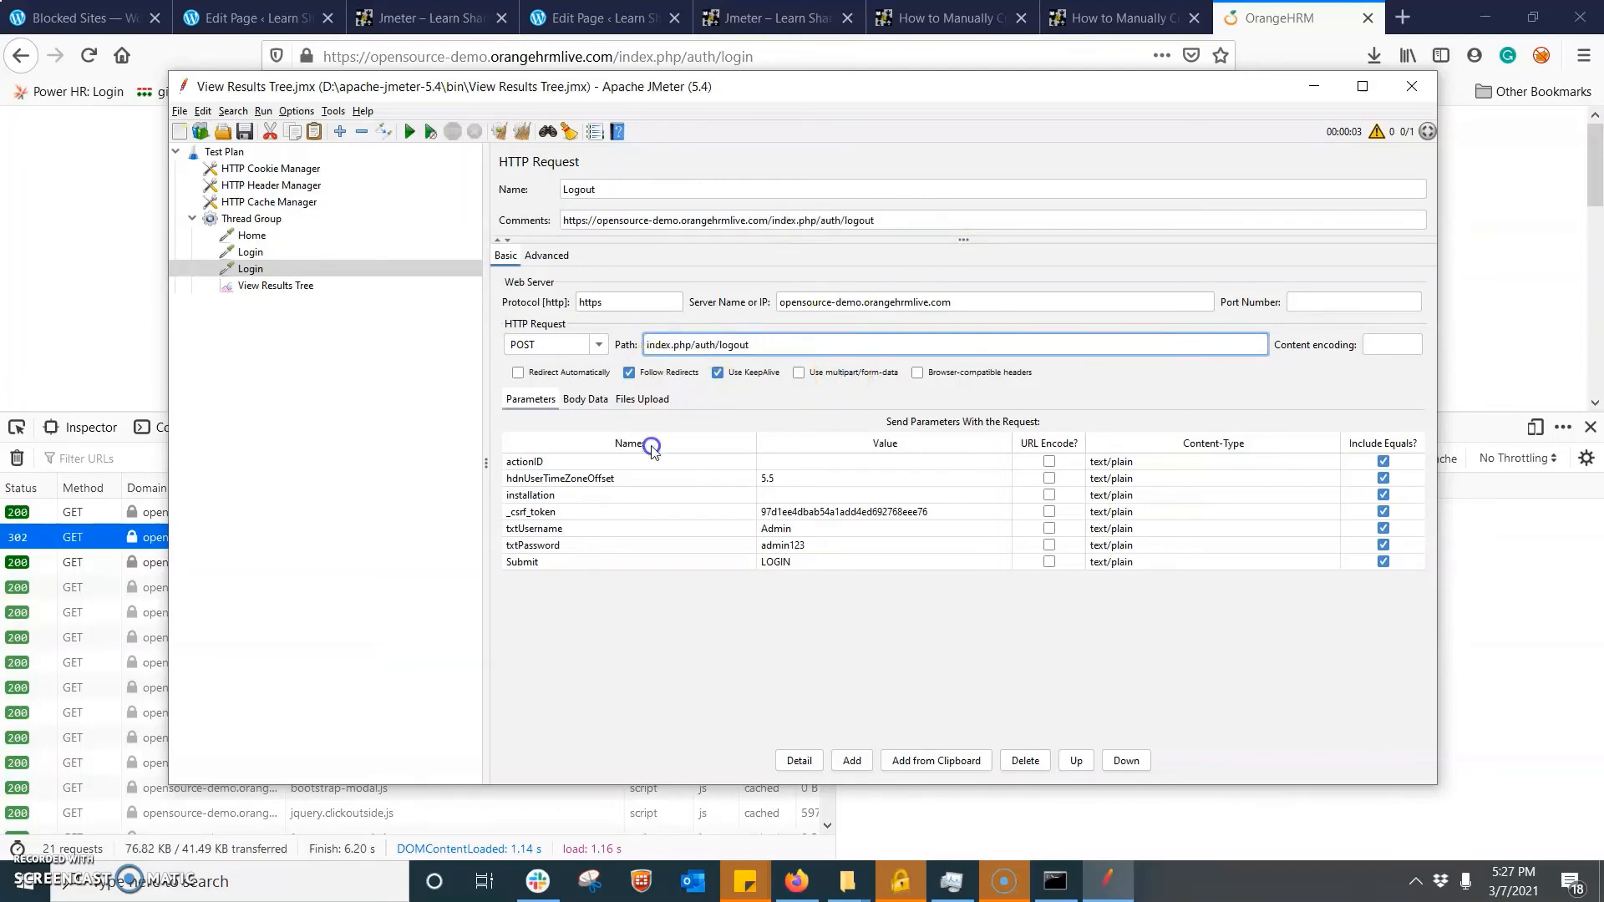
- Delete all parameters from the Logout request, set its HTTP method to GET and open the View Results Tree
drag(659, 460, 718, 578)
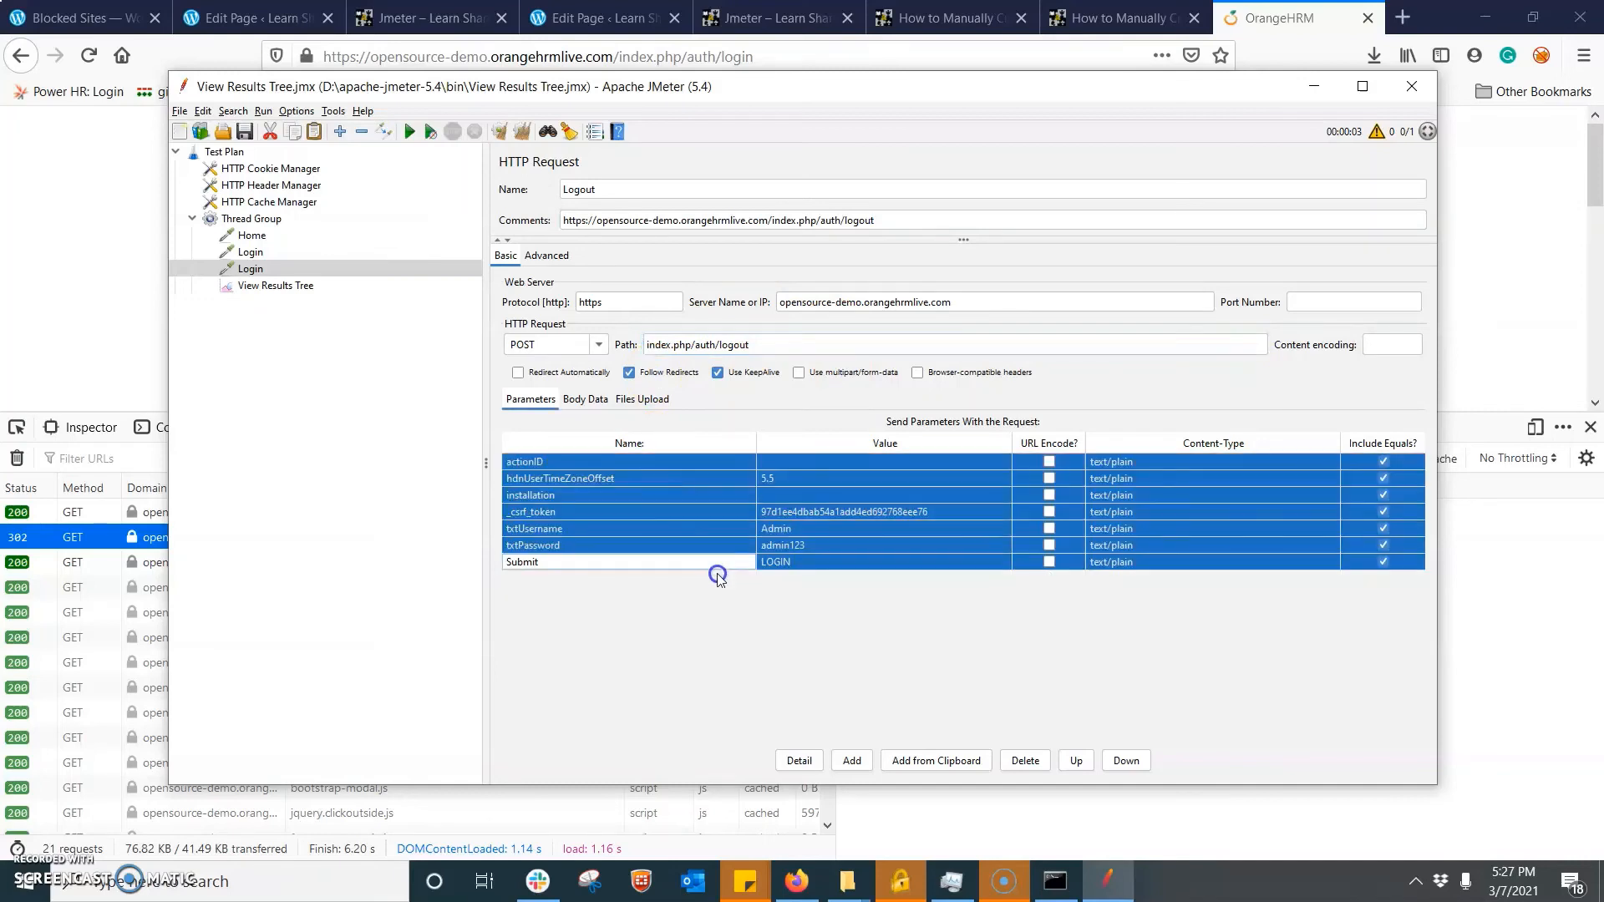
click(1025, 760)
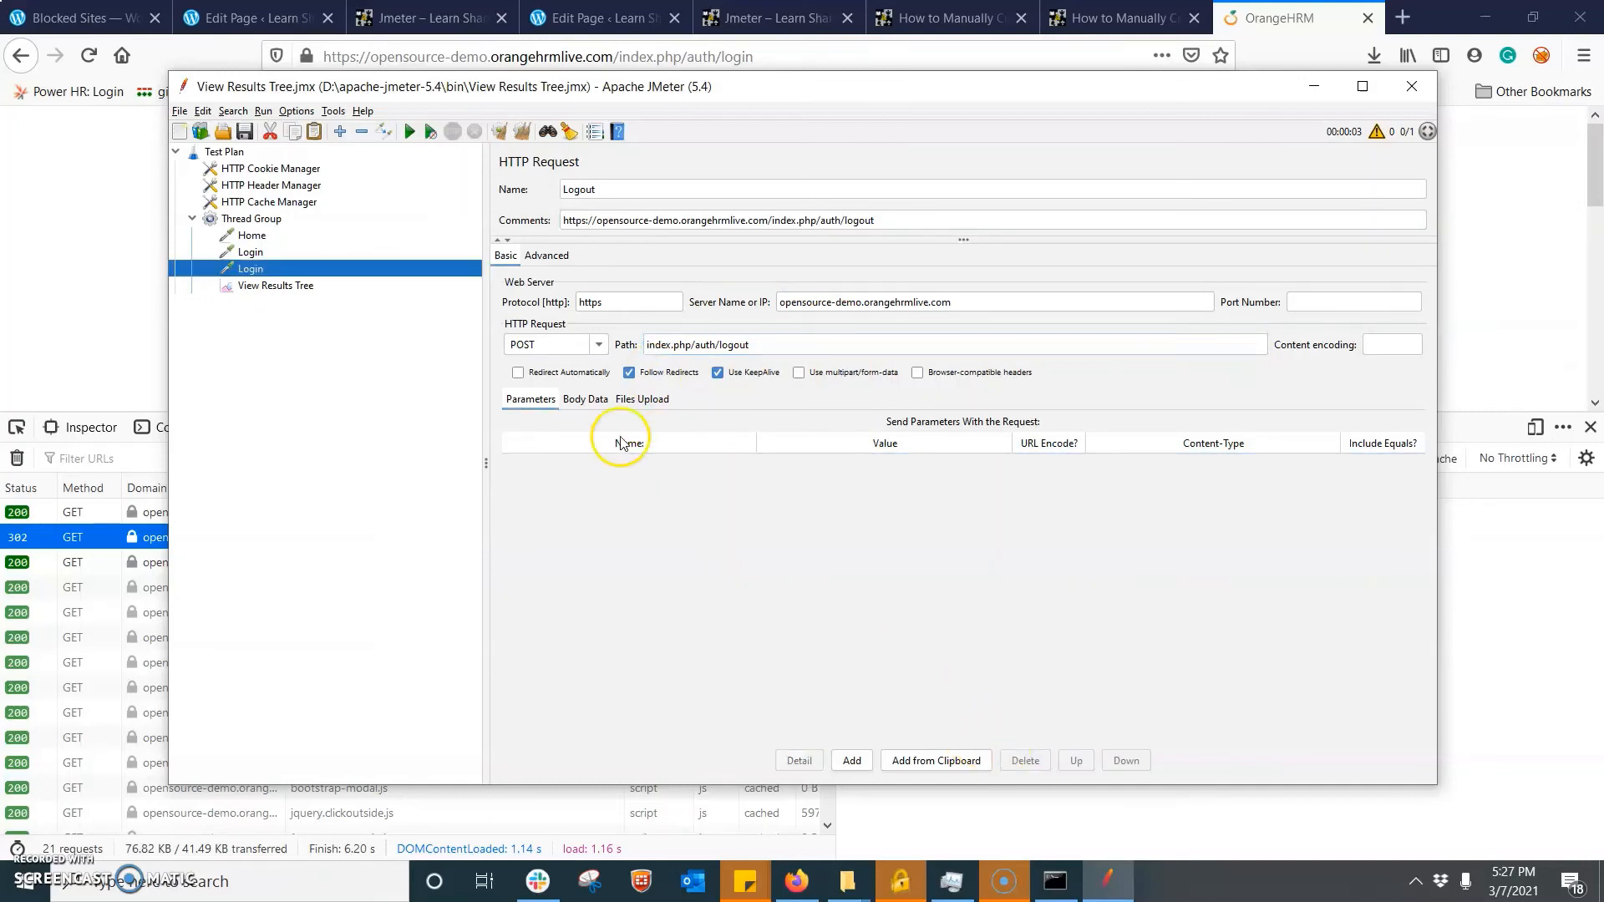
click(598, 344)
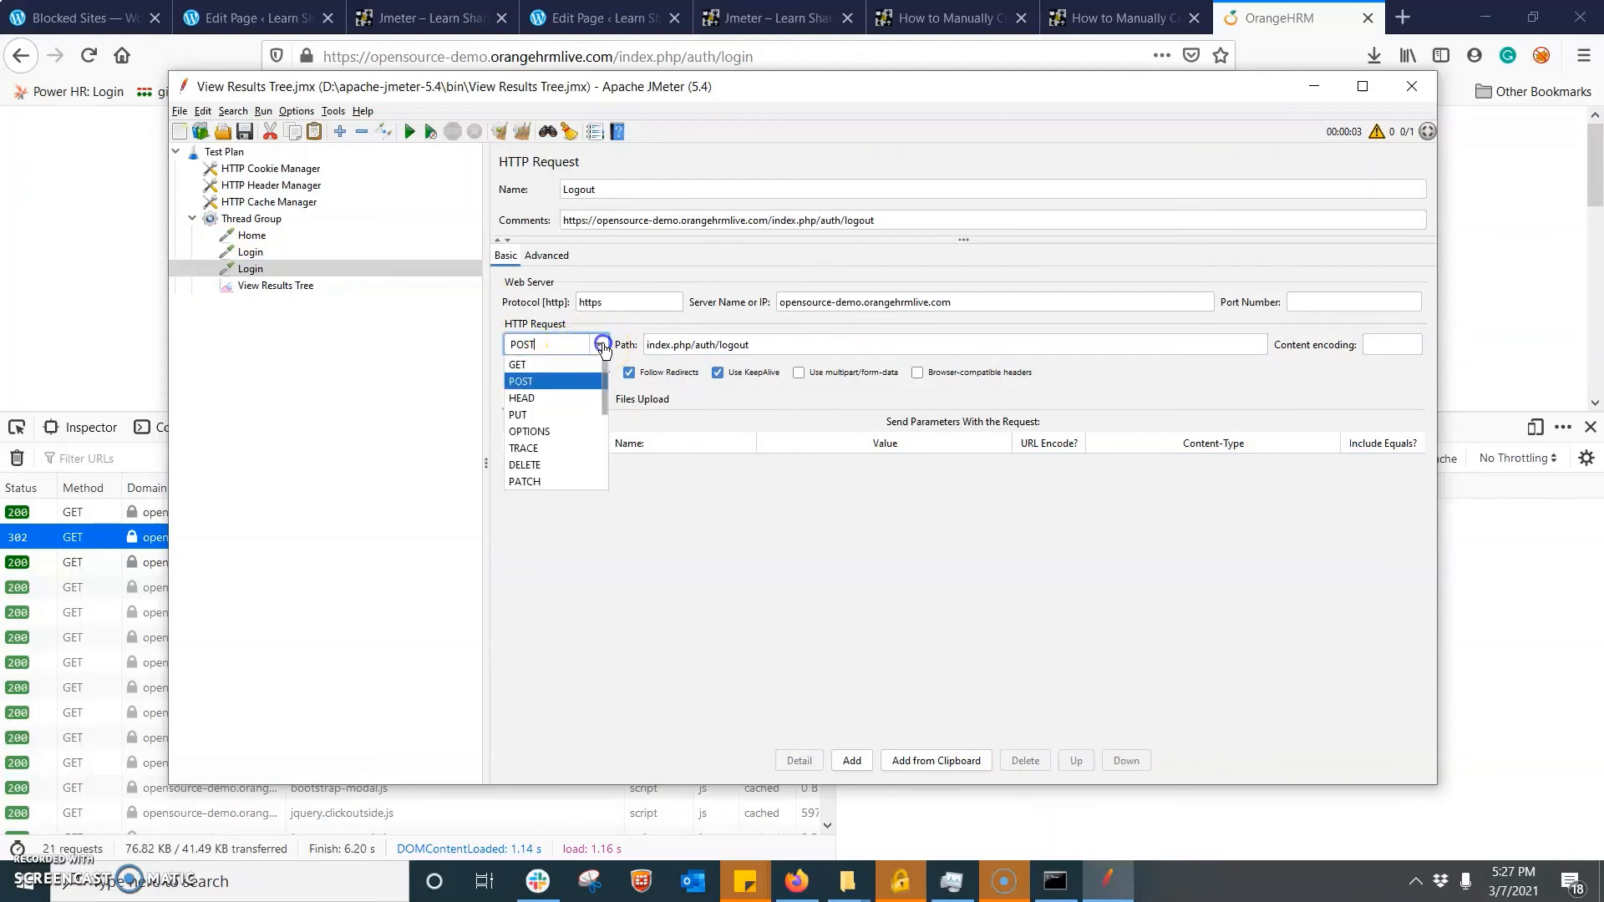
click(555, 365)
click(260, 286)
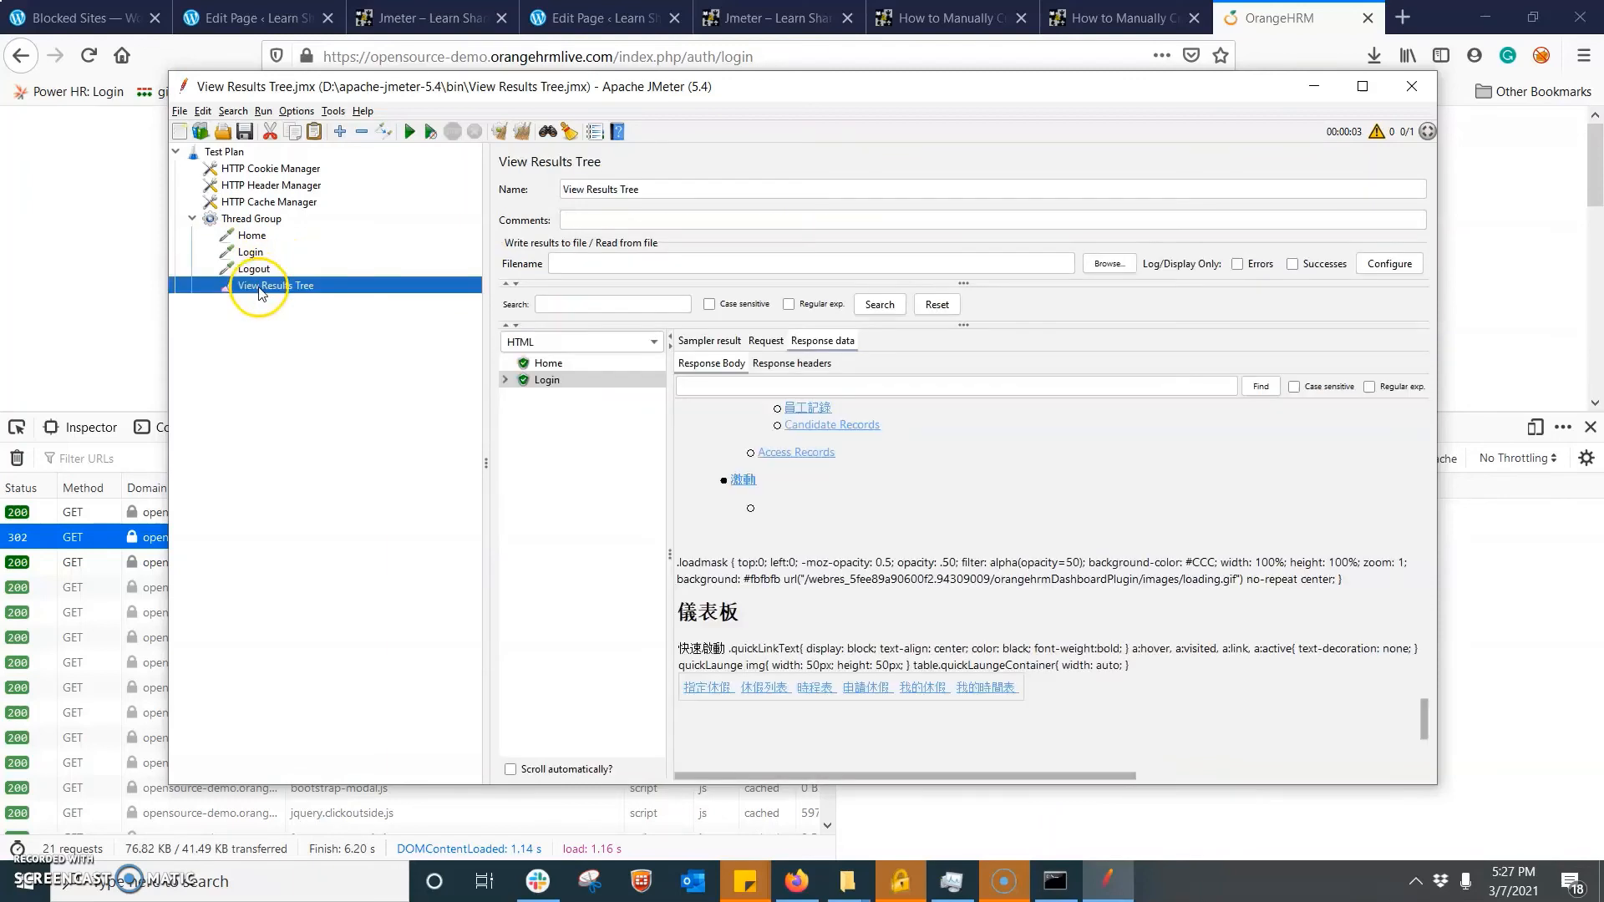
- Rerun the test plan with cleared results and inspect the response bodies of the Logout, Login and Home requests
click(522, 131)
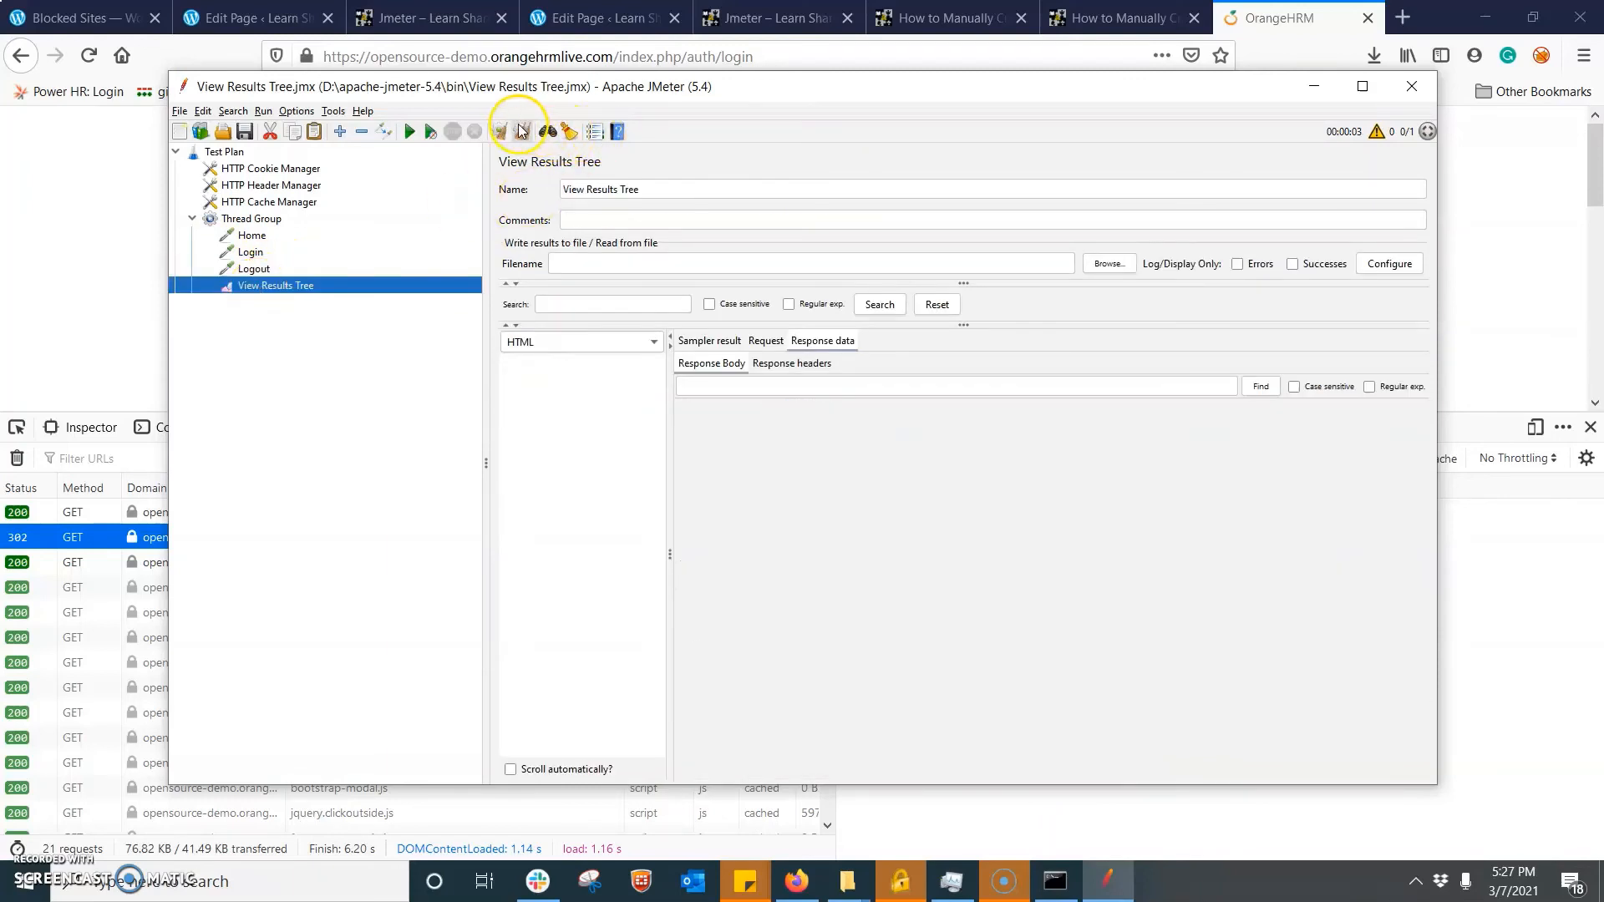
click(410, 132)
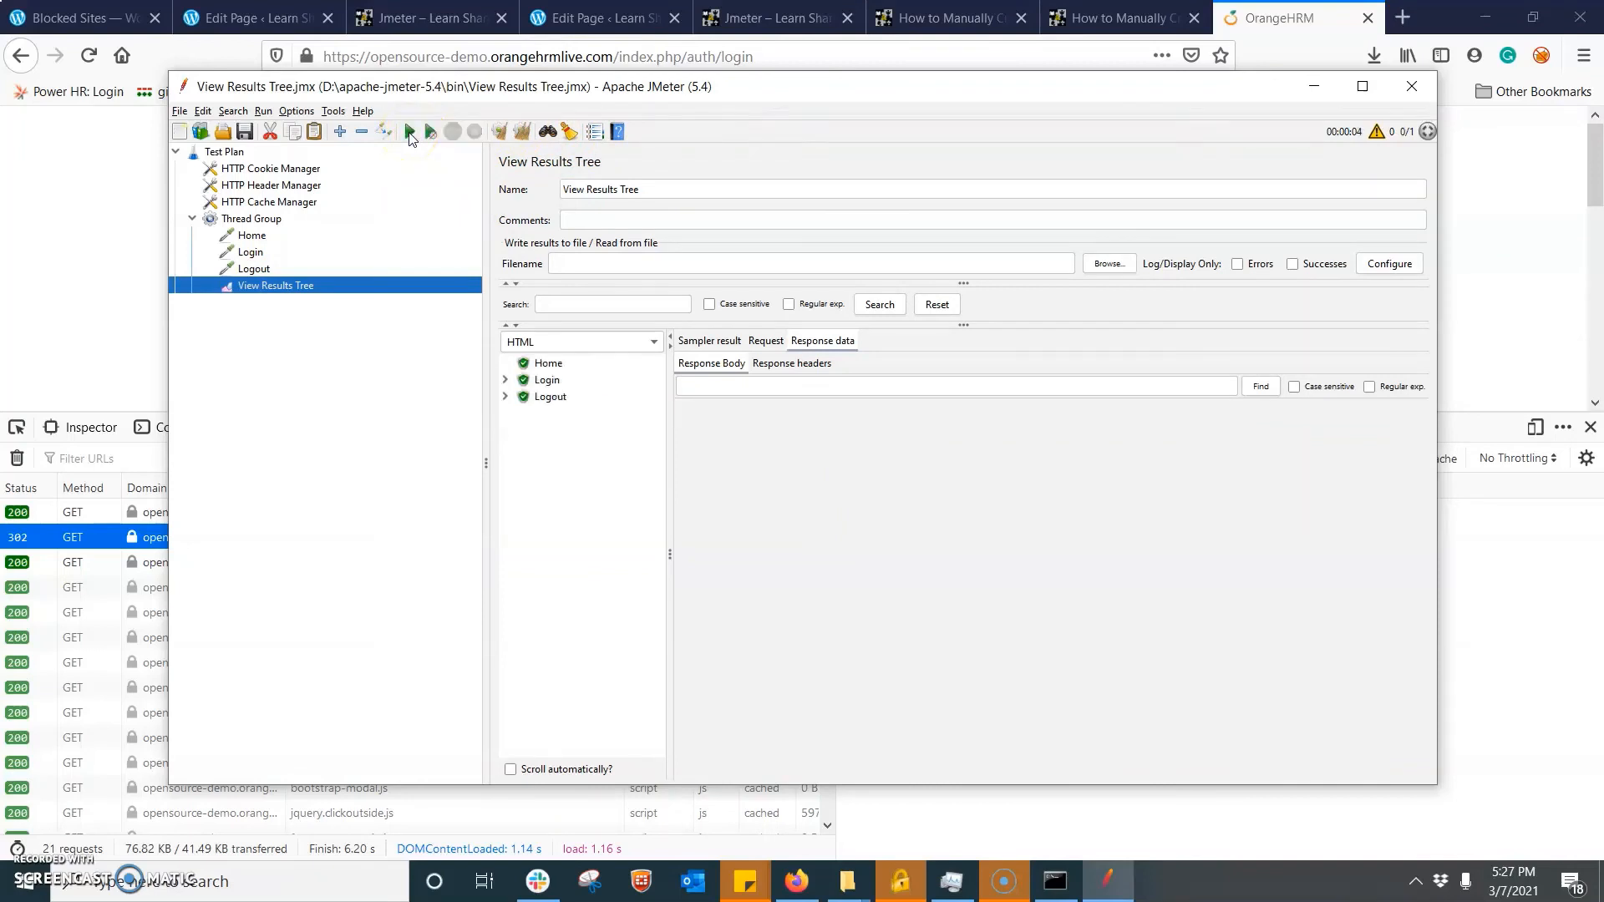
click(550, 397)
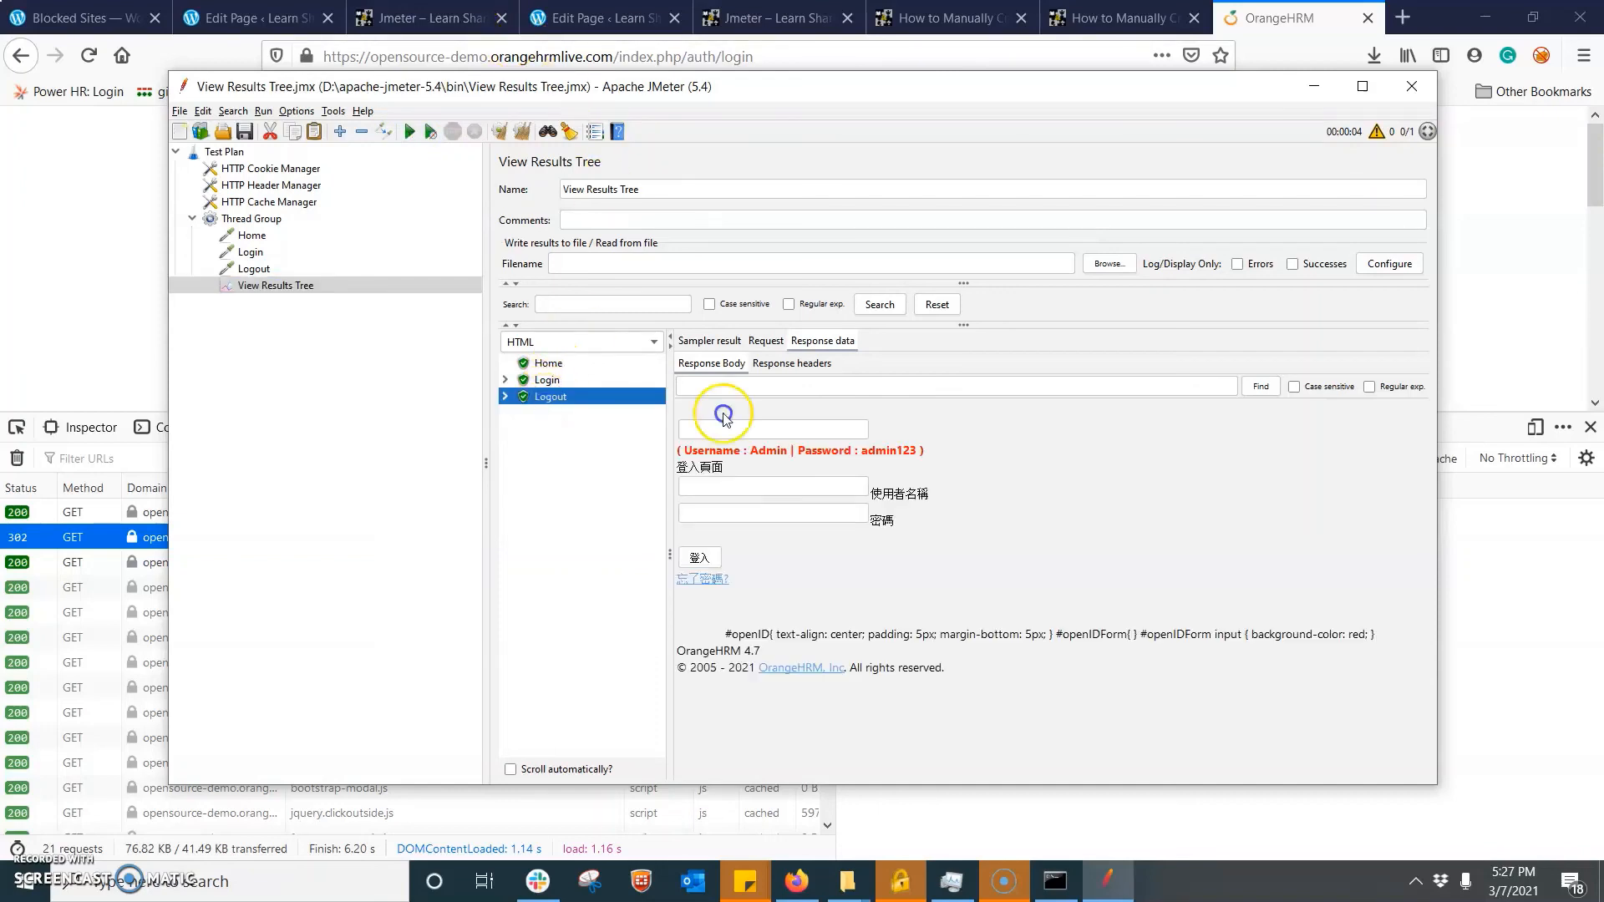
click(566, 379)
click(552, 364)
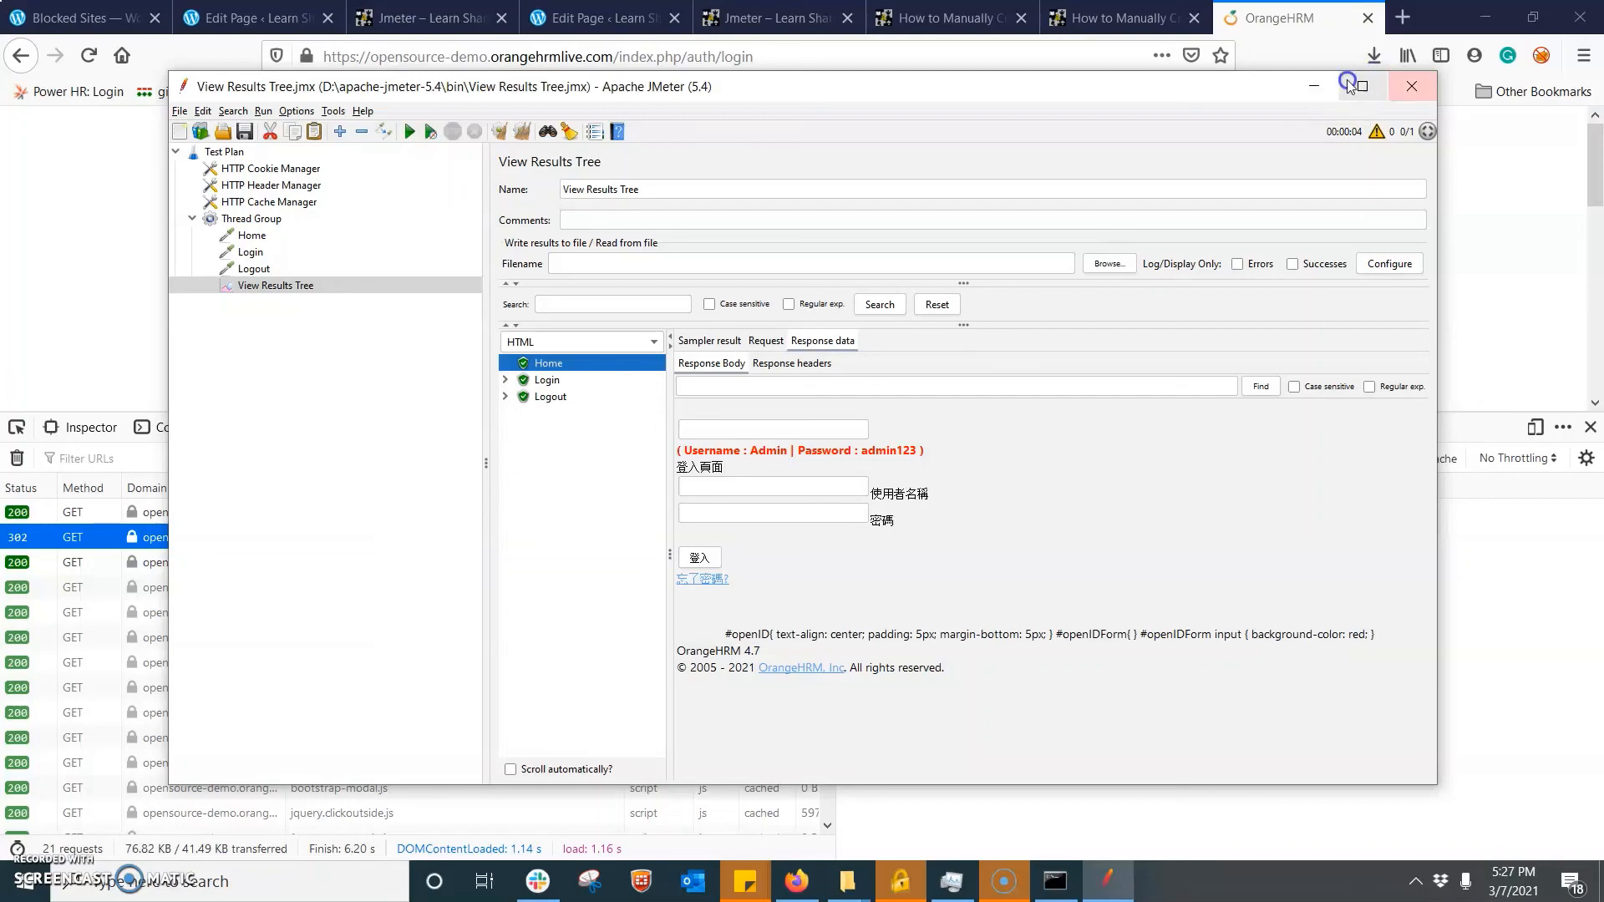
- Switch to Firefox and review the network request section of the learnsharelead.com article on manually creating a JMeter script
click(1316, 90)
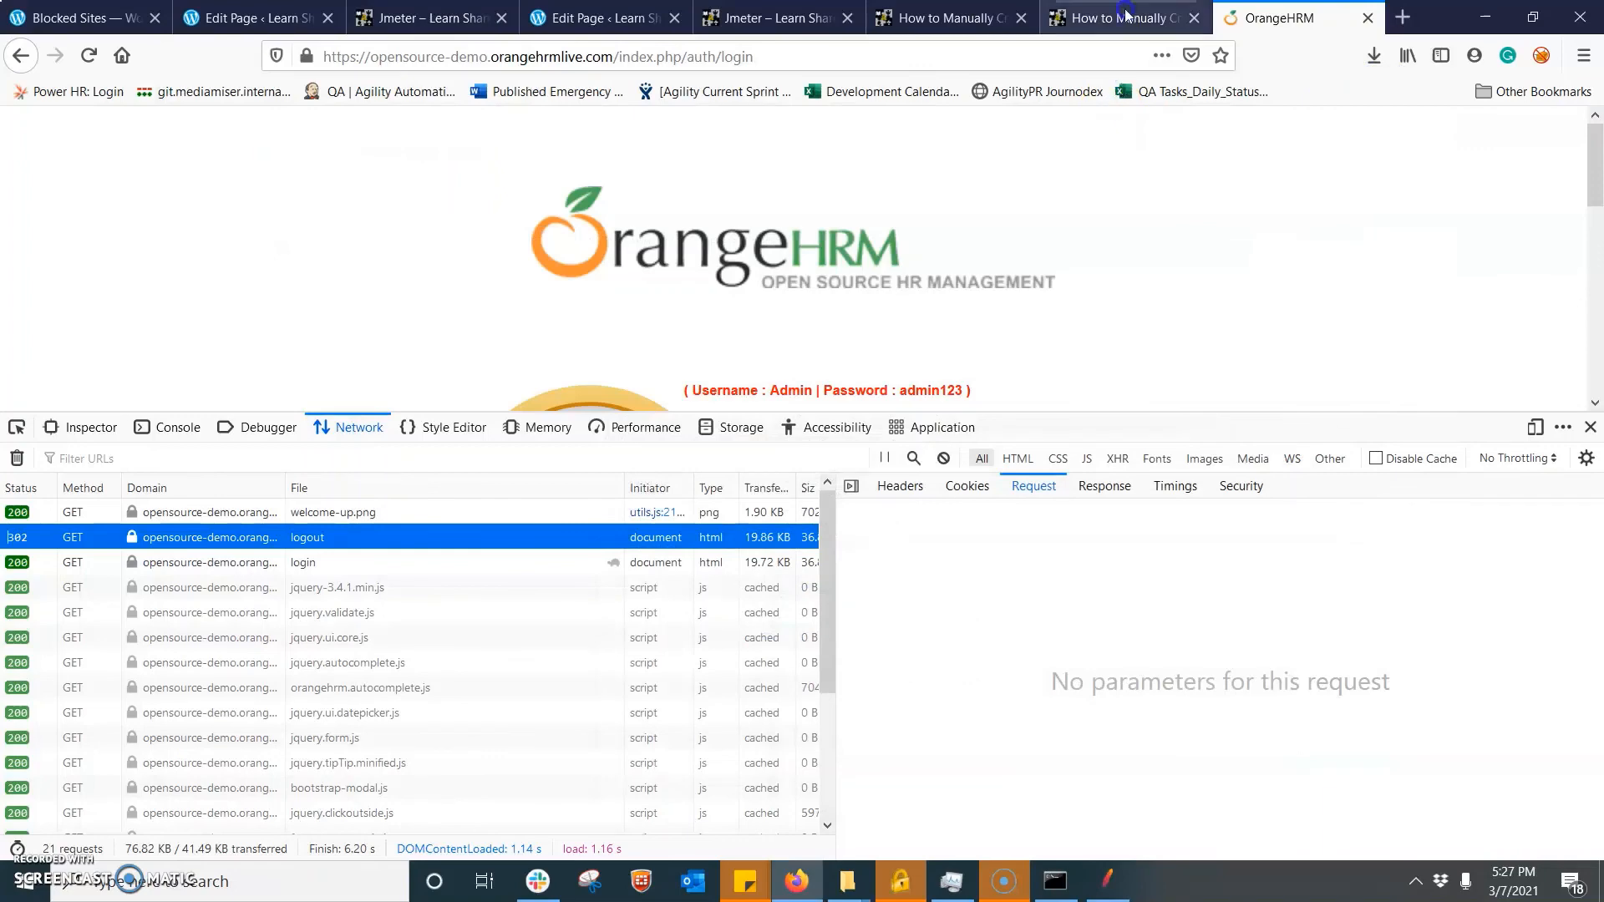
click(1098, 18)
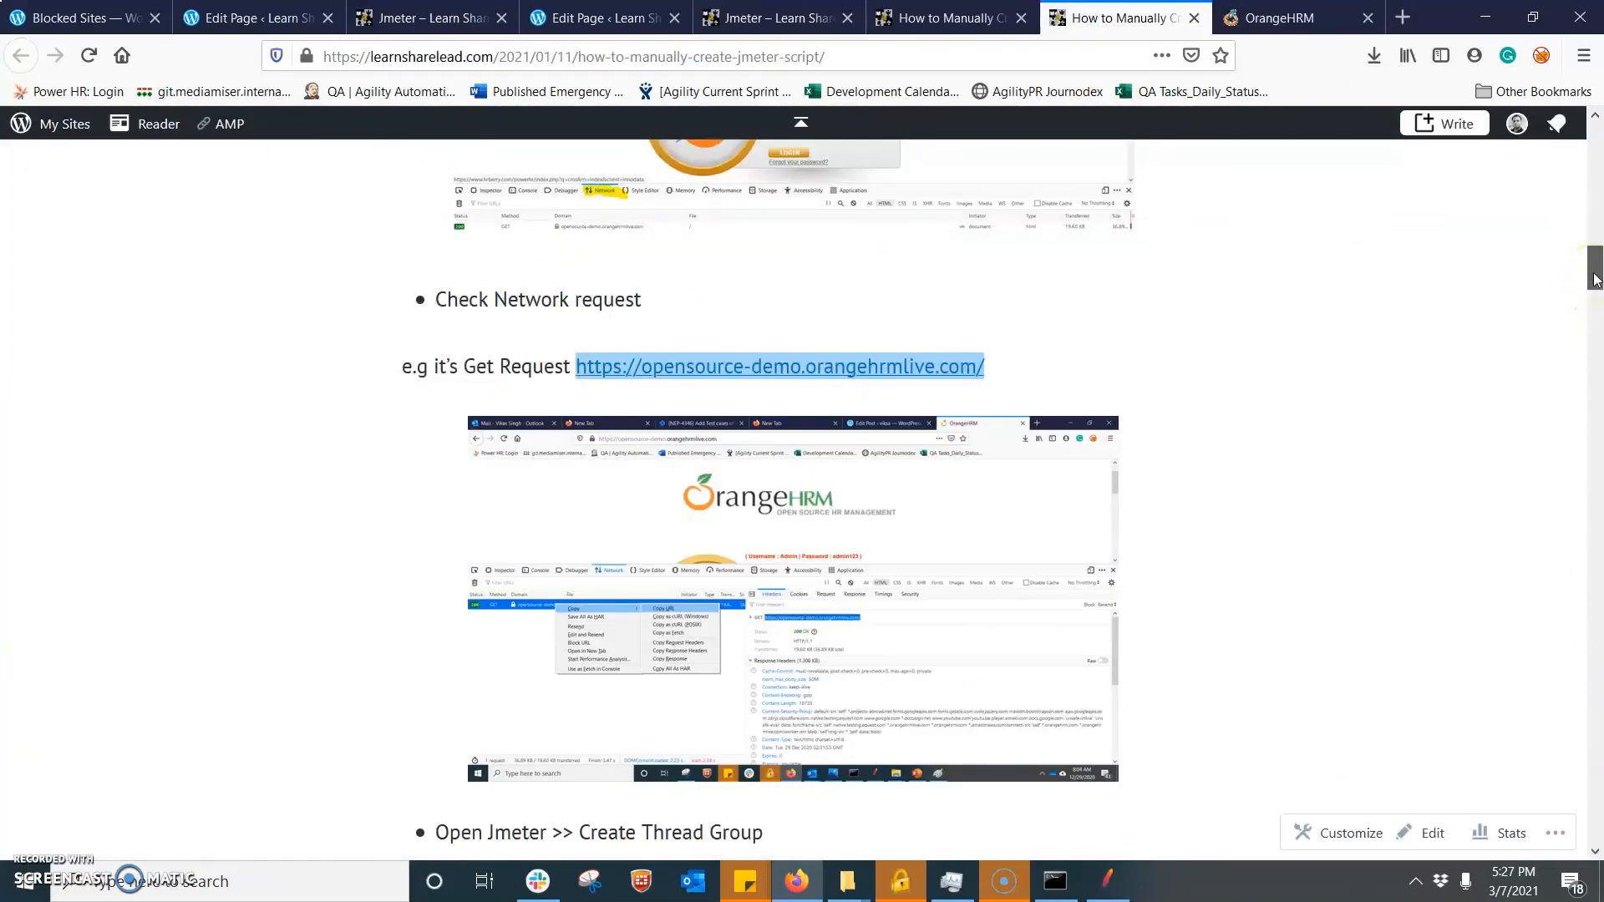
mouse_move(1595, 278)
mouse_down()
mouse_move(1598, 594)
mouse_move(1595, 269)
mouse_up()
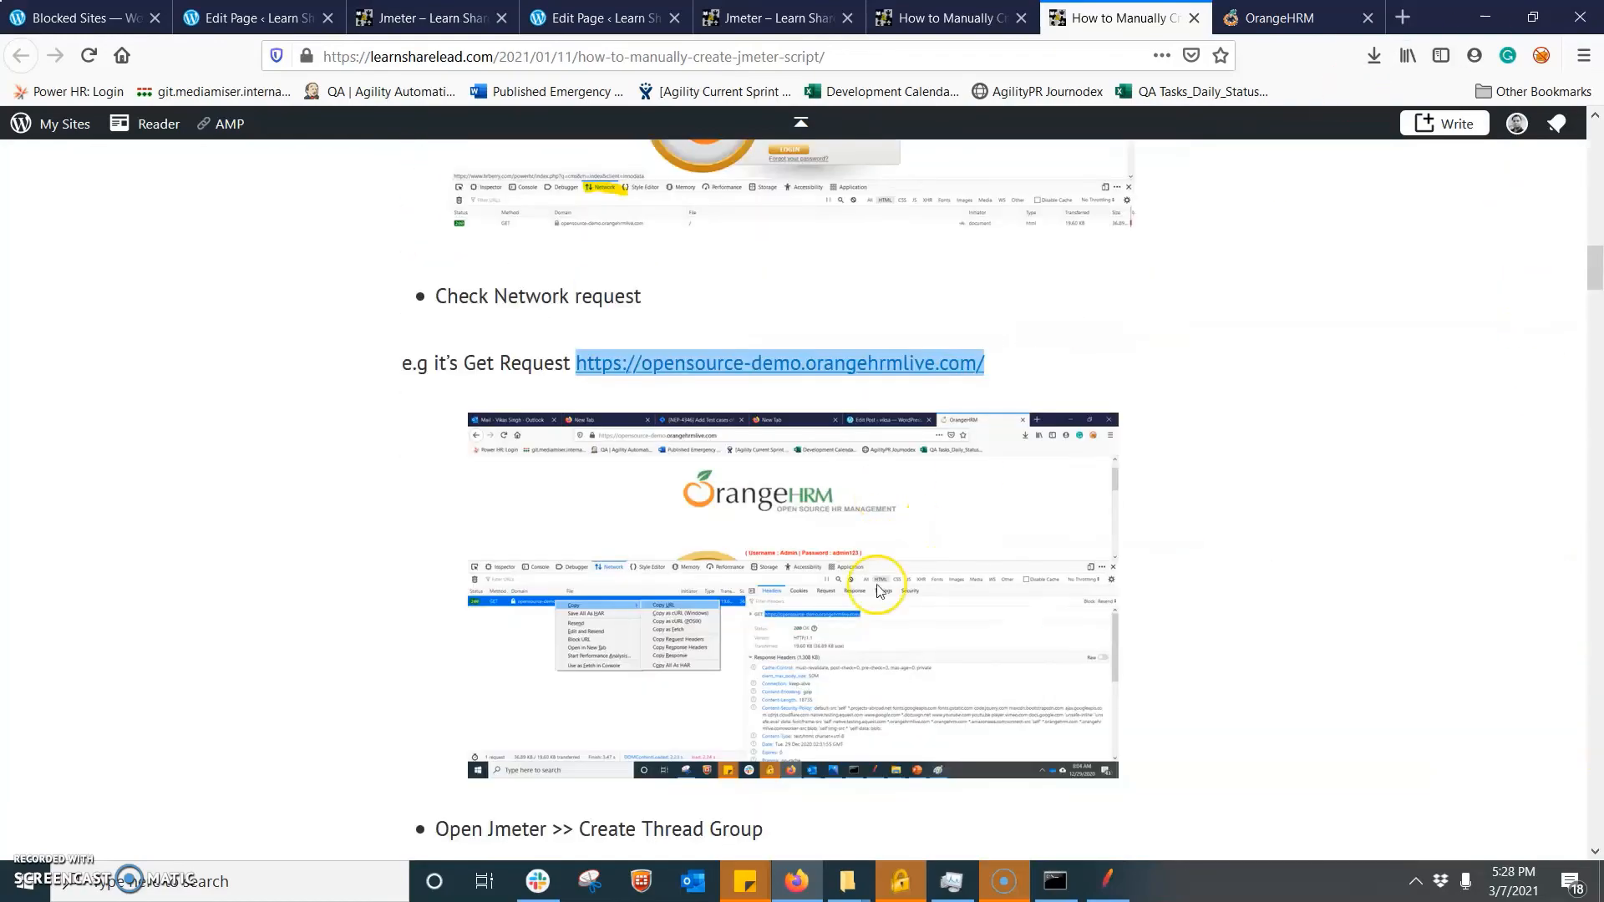
click(1015, 889)
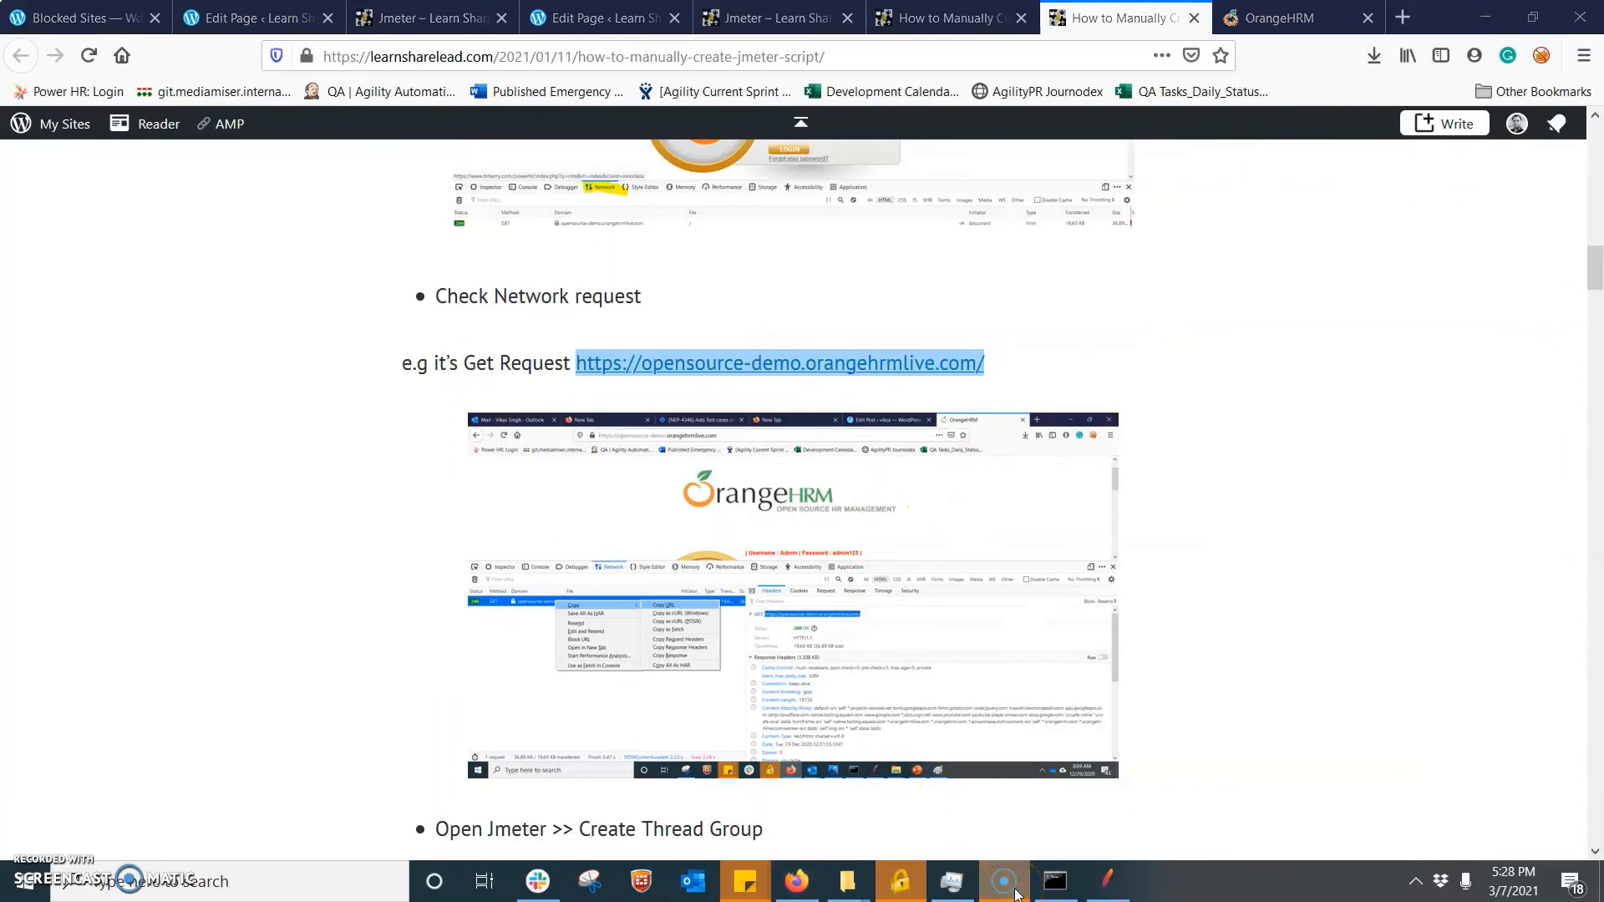